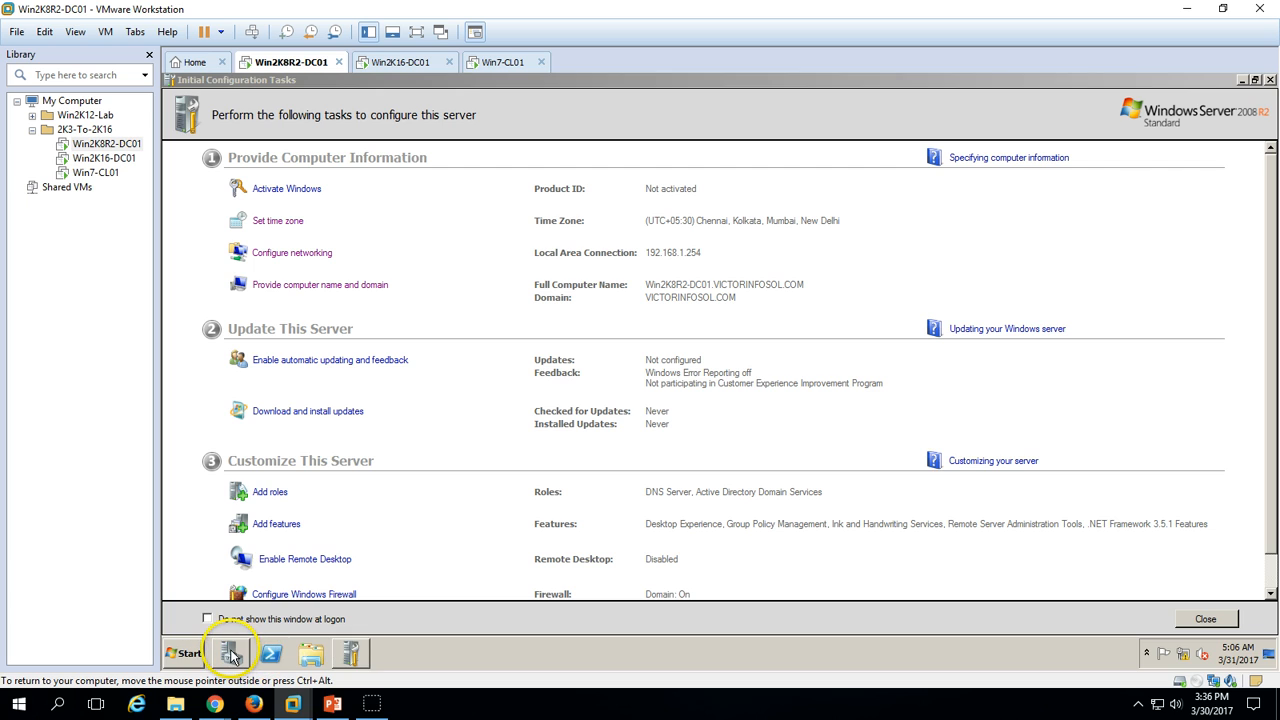
Open Server Manager on Win2K8R2-DC01 and minimize the Initial Configuration Tasks window.
left_click(231, 655)
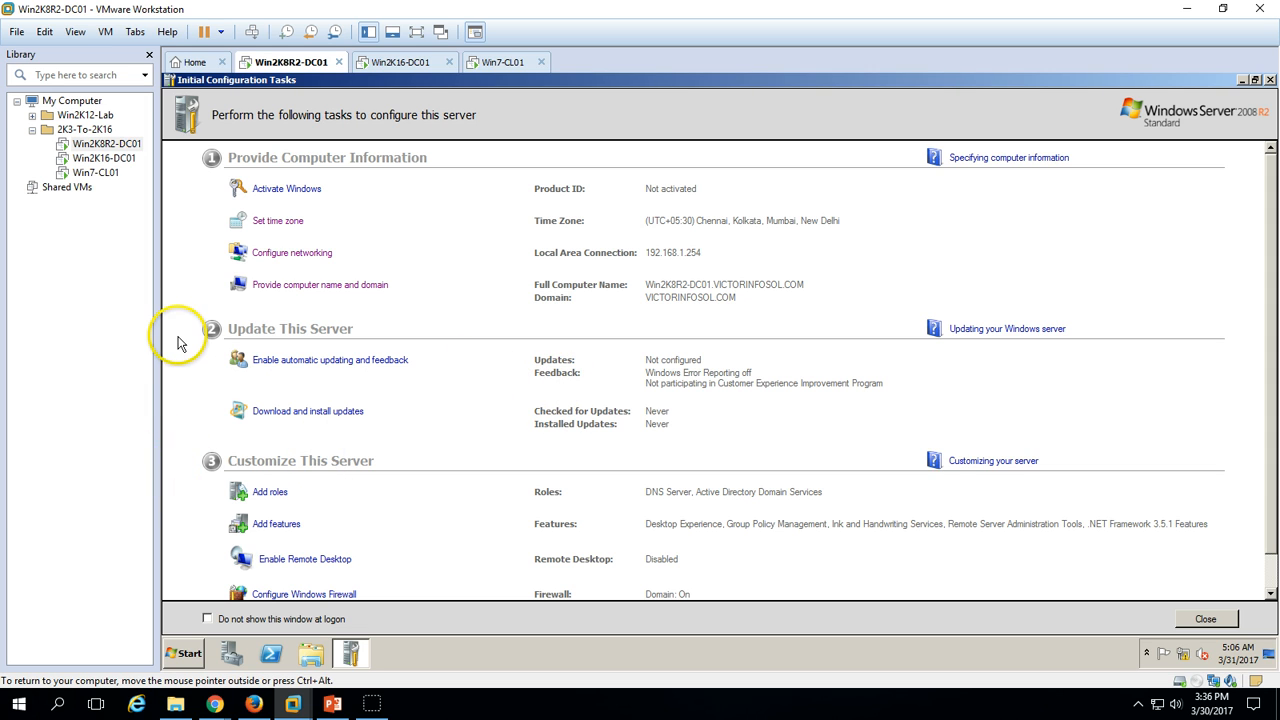
scroll(409, 428, "down", 1)
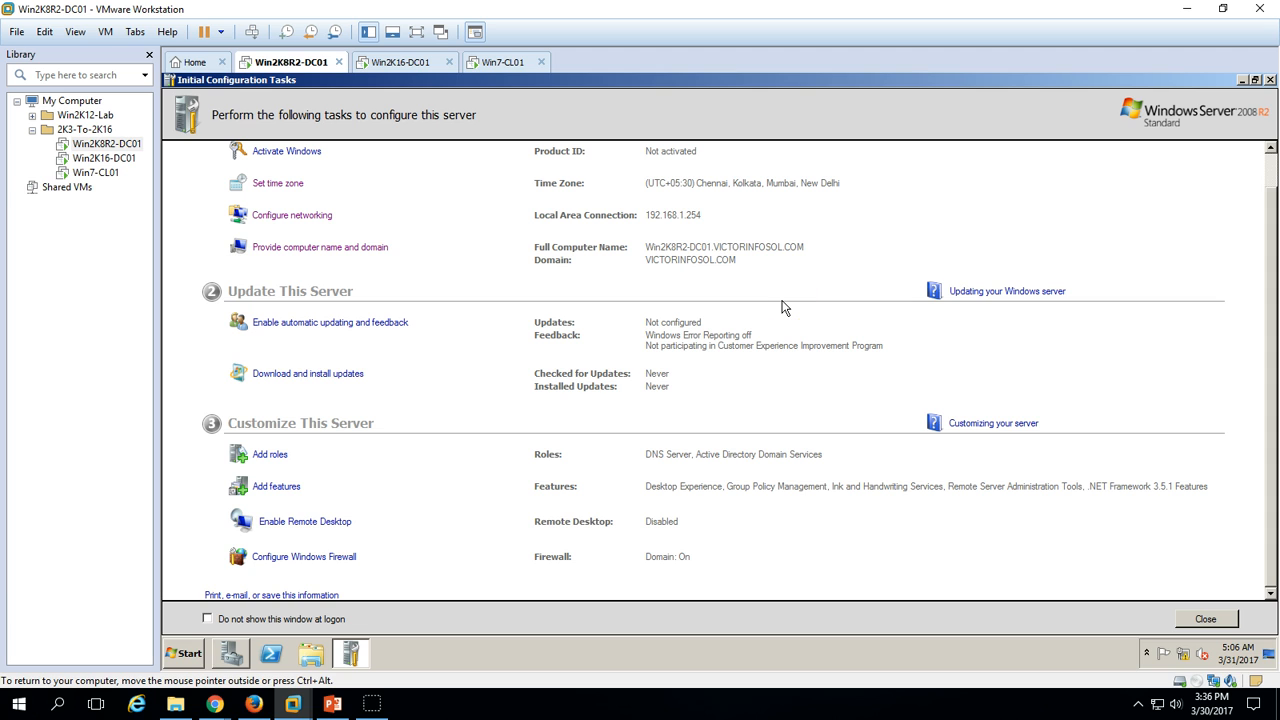
left_click(232, 655)
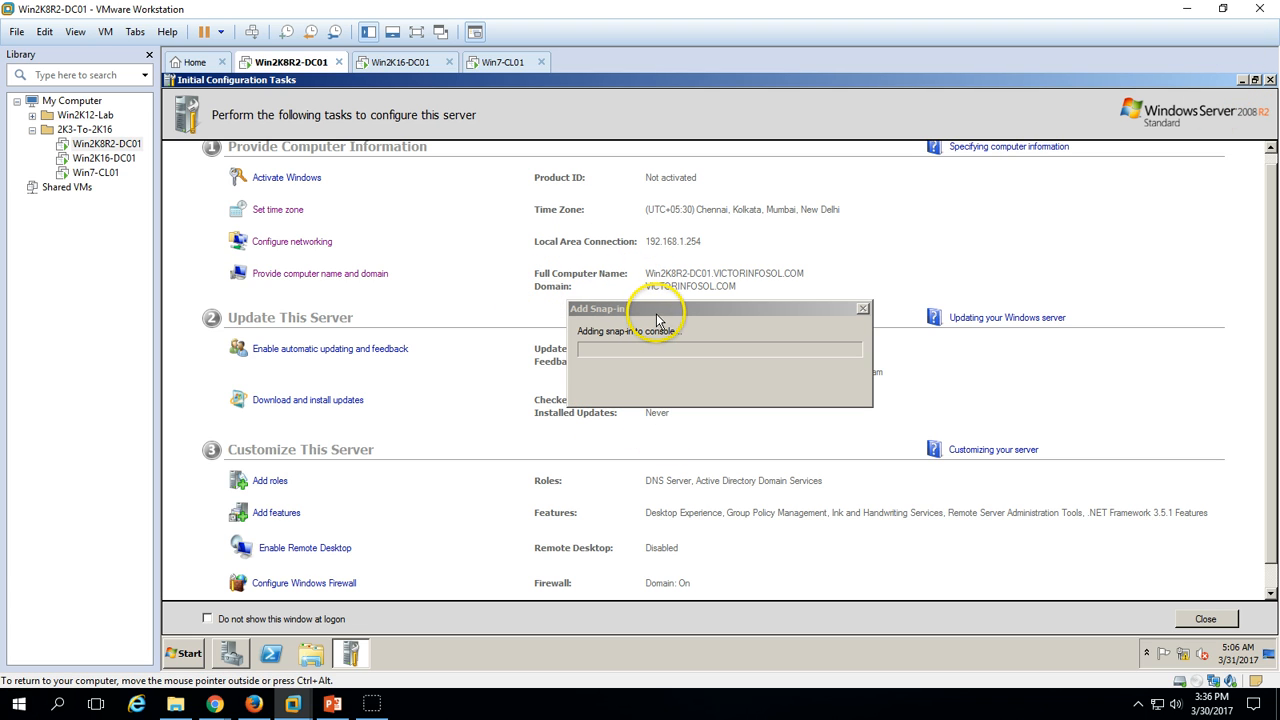
left_click(1244, 81)
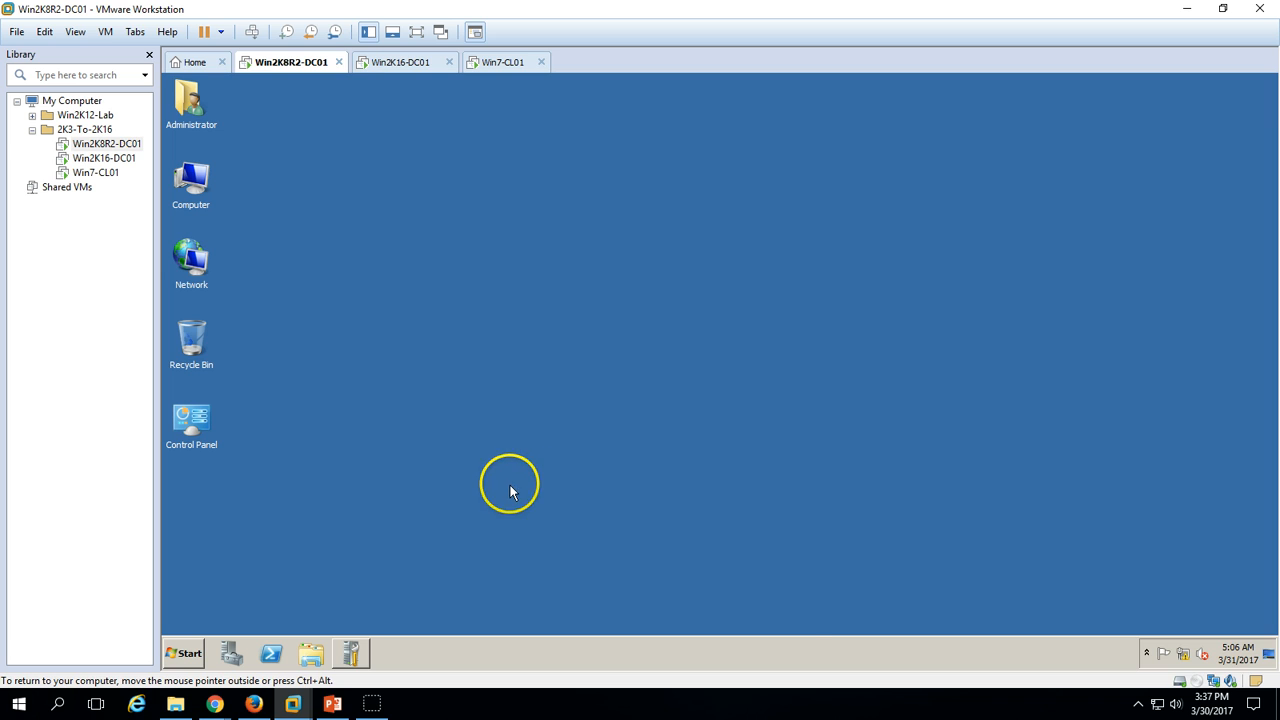
left_click(351, 653)
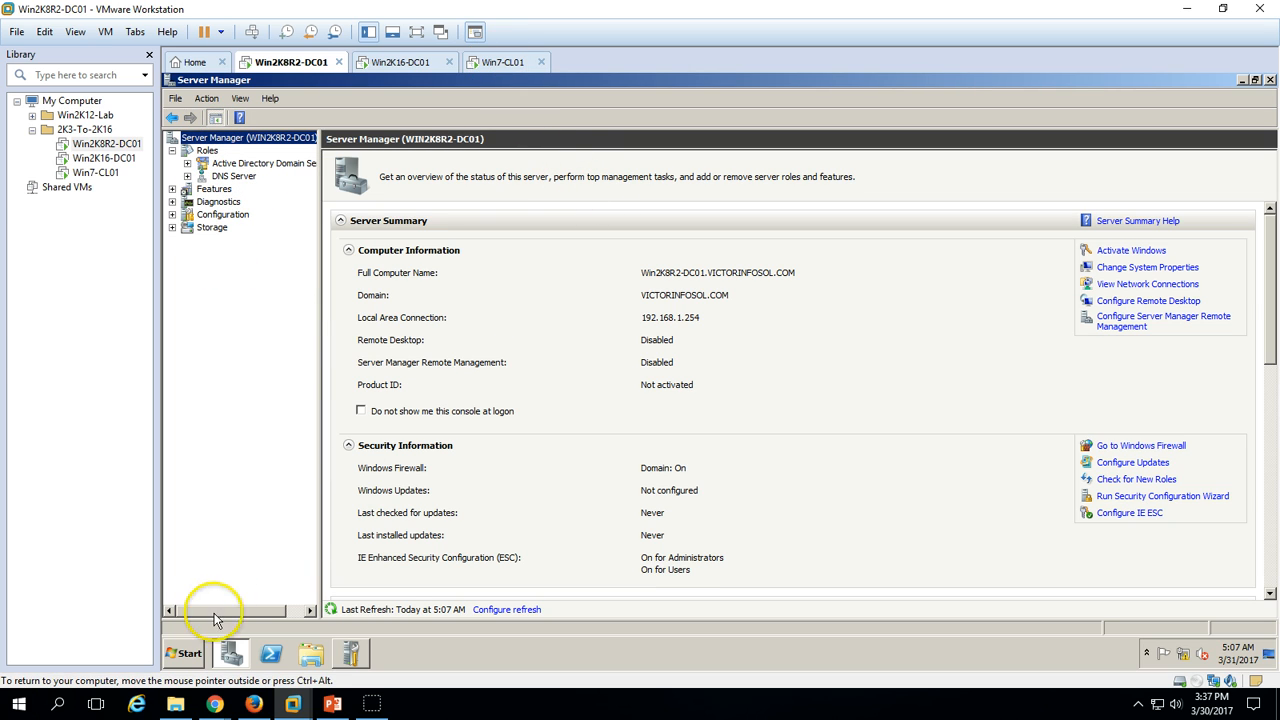
Launch Active Directory Users and Computers from the administrative tools on Win2K8R2-DC01.
left_click(184, 654)
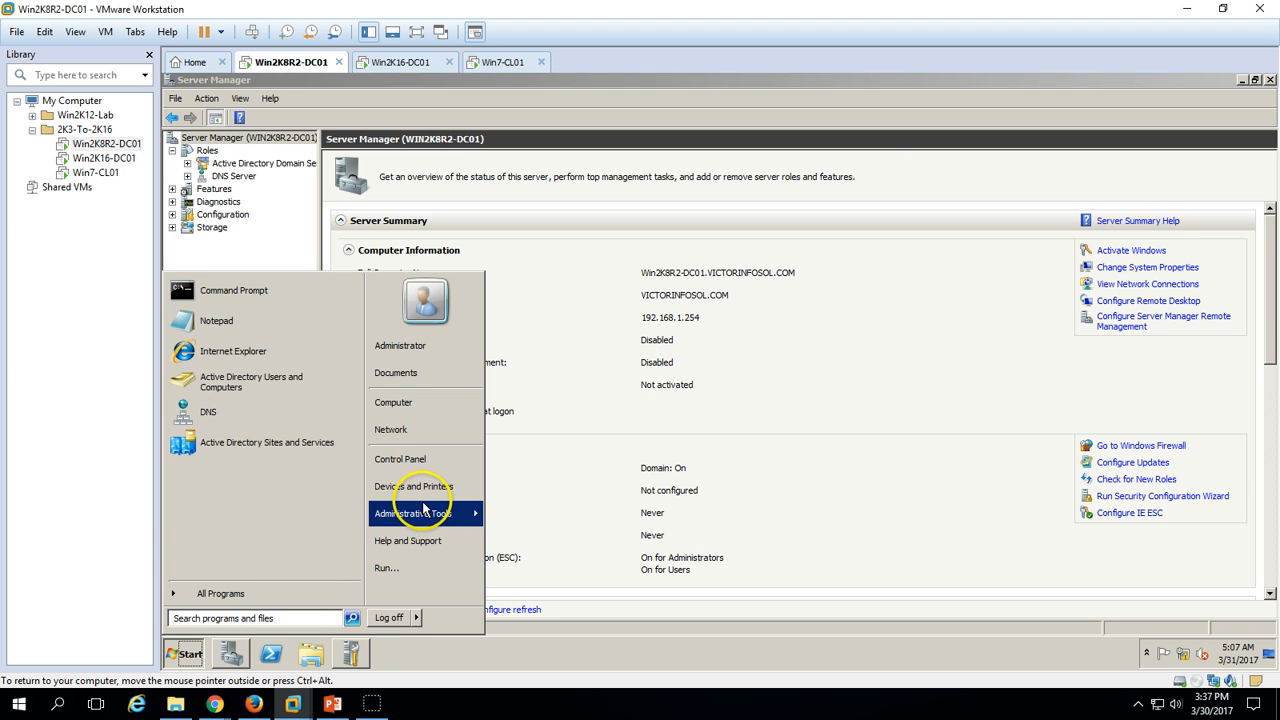
mouse_move(405, 513)
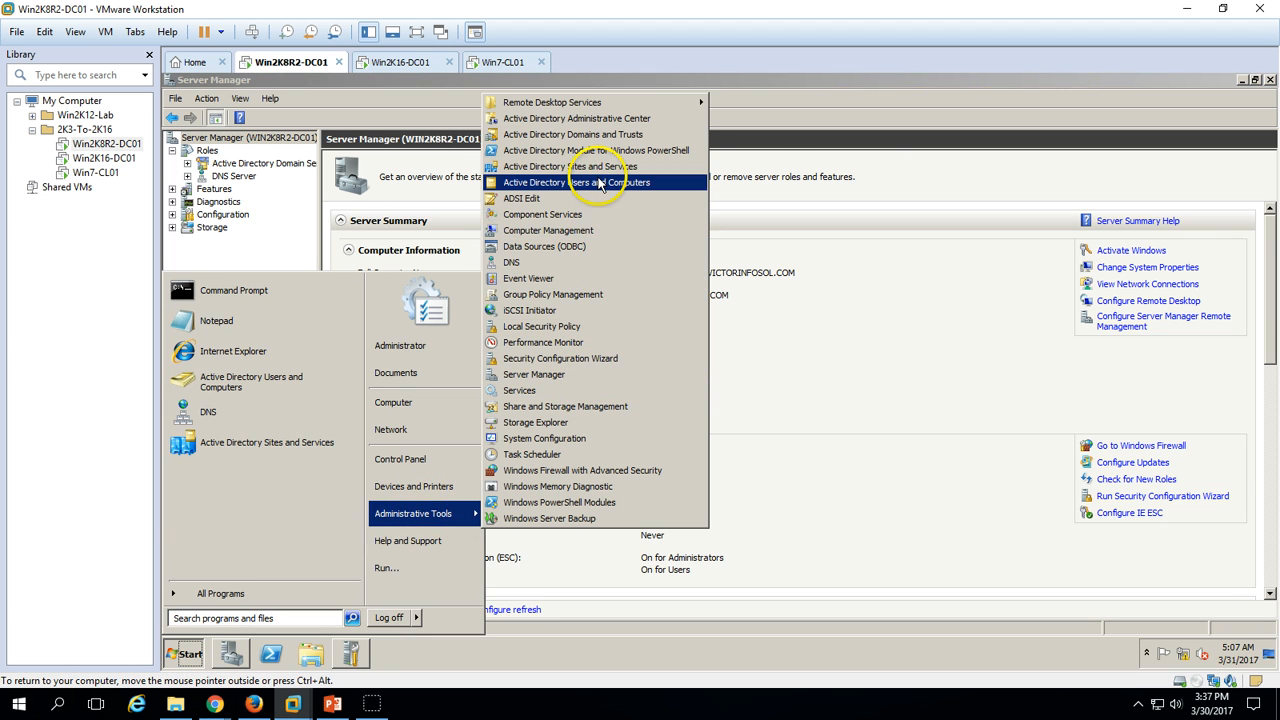
left_click(594, 181)
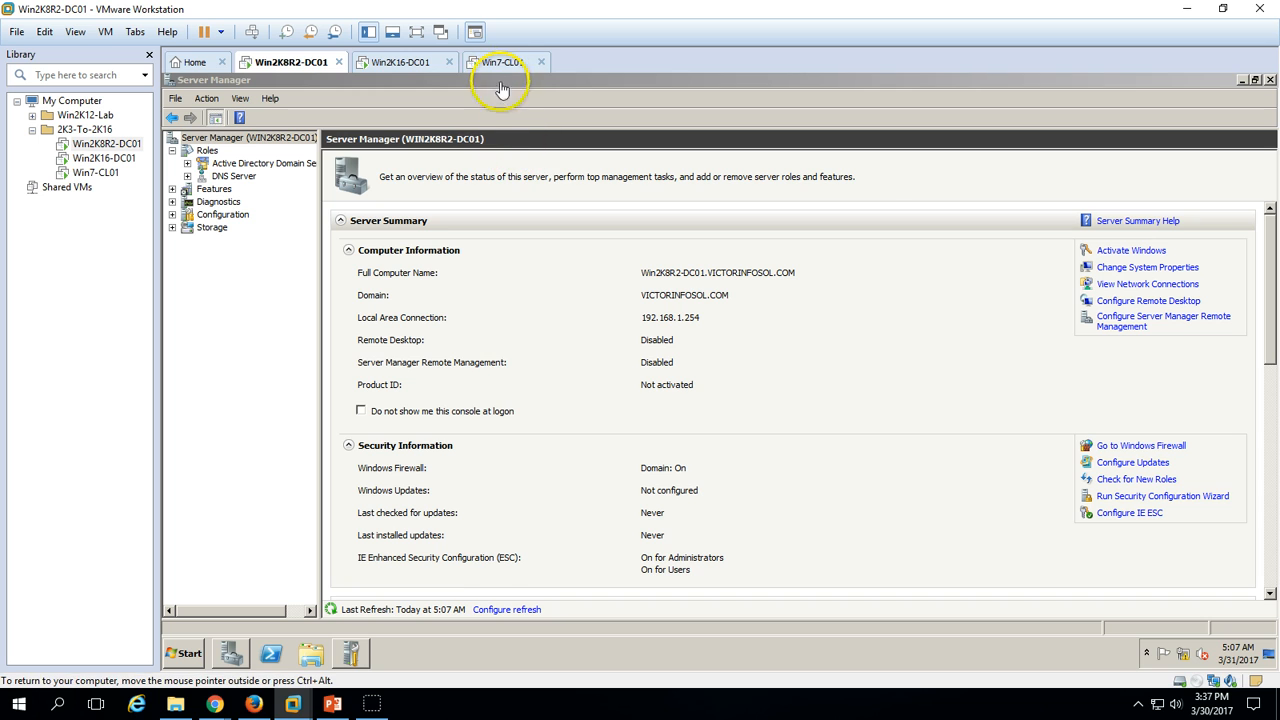
Check the demo environment slide in PowerPoint, and view the Local Server properties on the Win2K16-DC01 virtual machine in VMware Workstation.
left_click(333, 700)
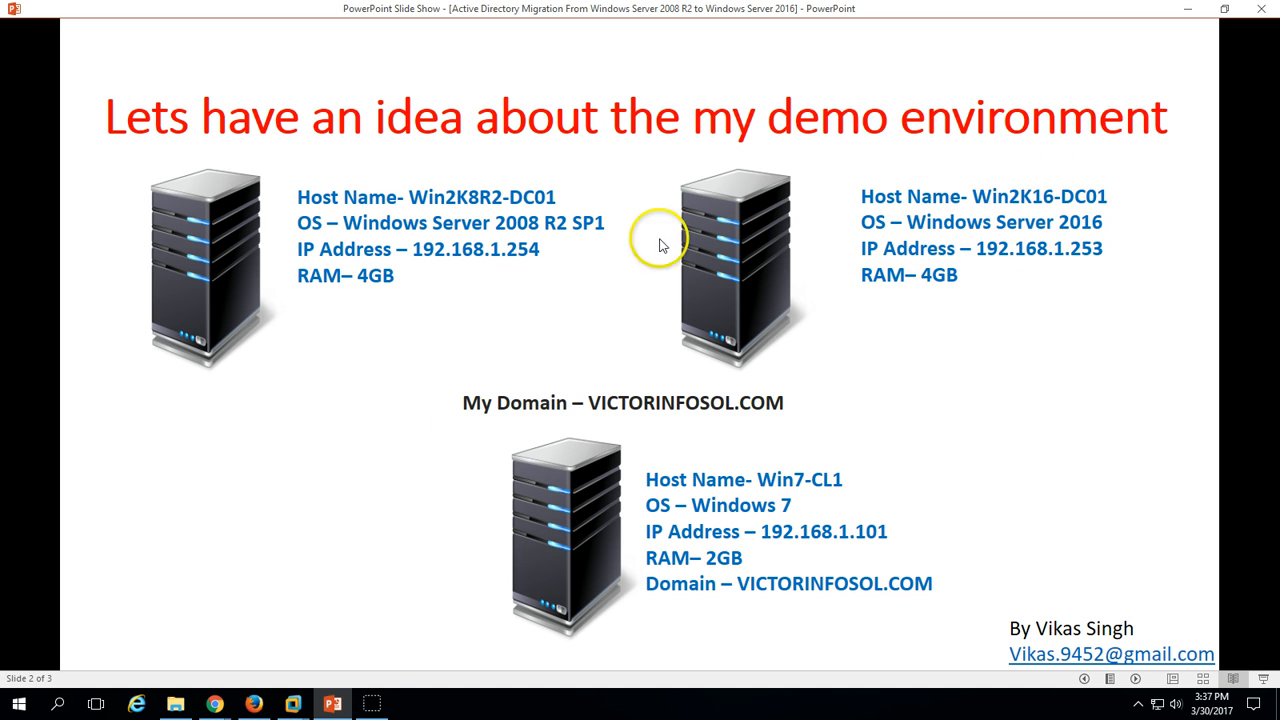
left_click(300, 702)
left_click(398, 62)
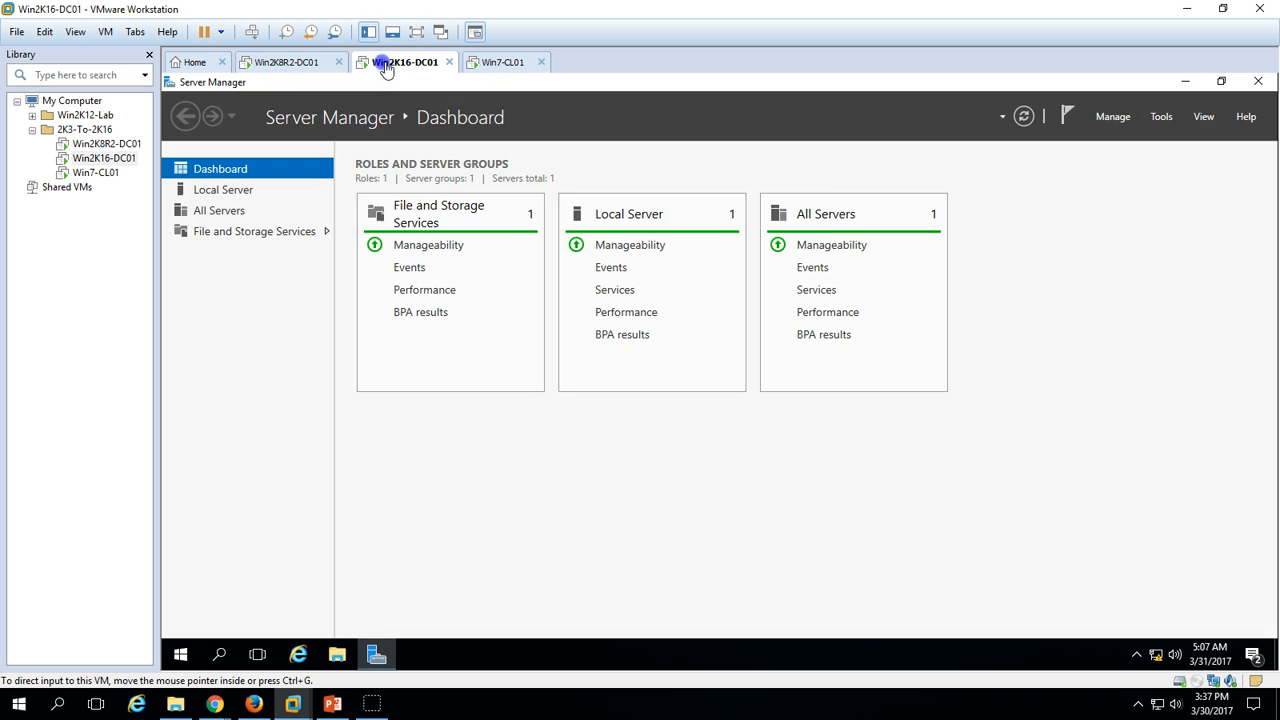
left_click(243, 192)
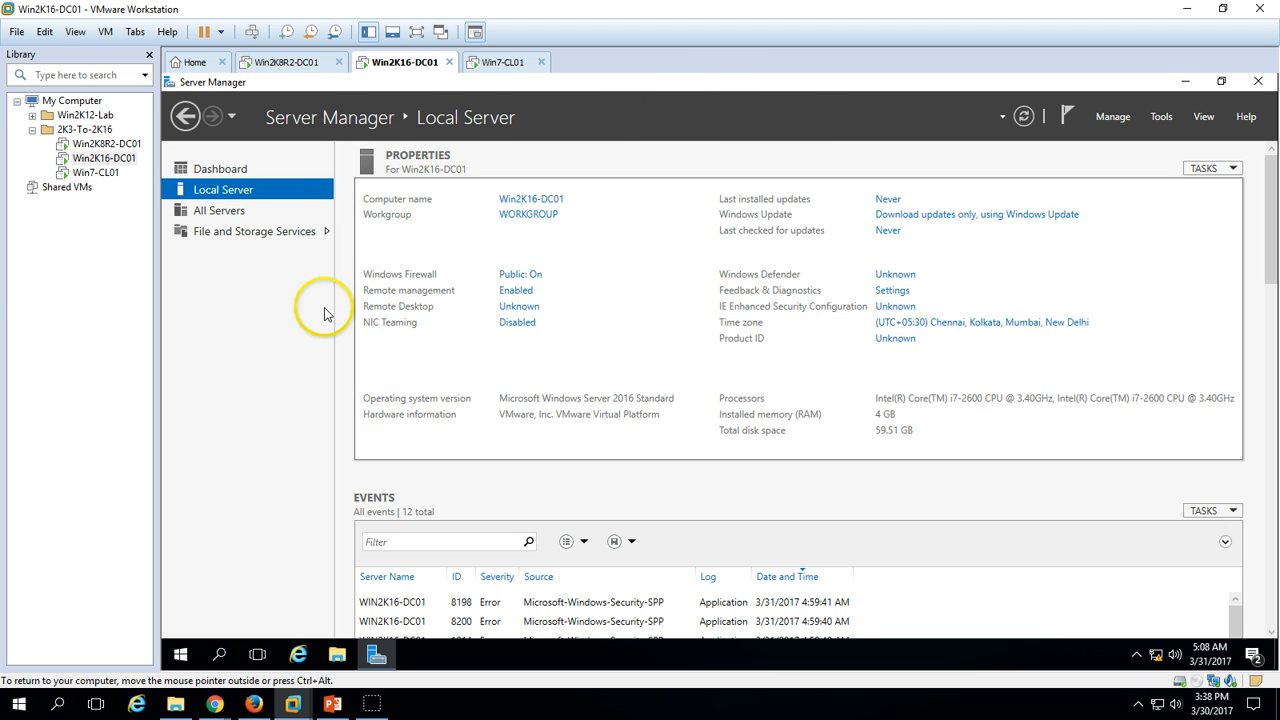
Look through the NOIDA Users, Servers and Workstations organizational units in Active Directory on Win2K8R2-DC01.
left_click(293, 63)
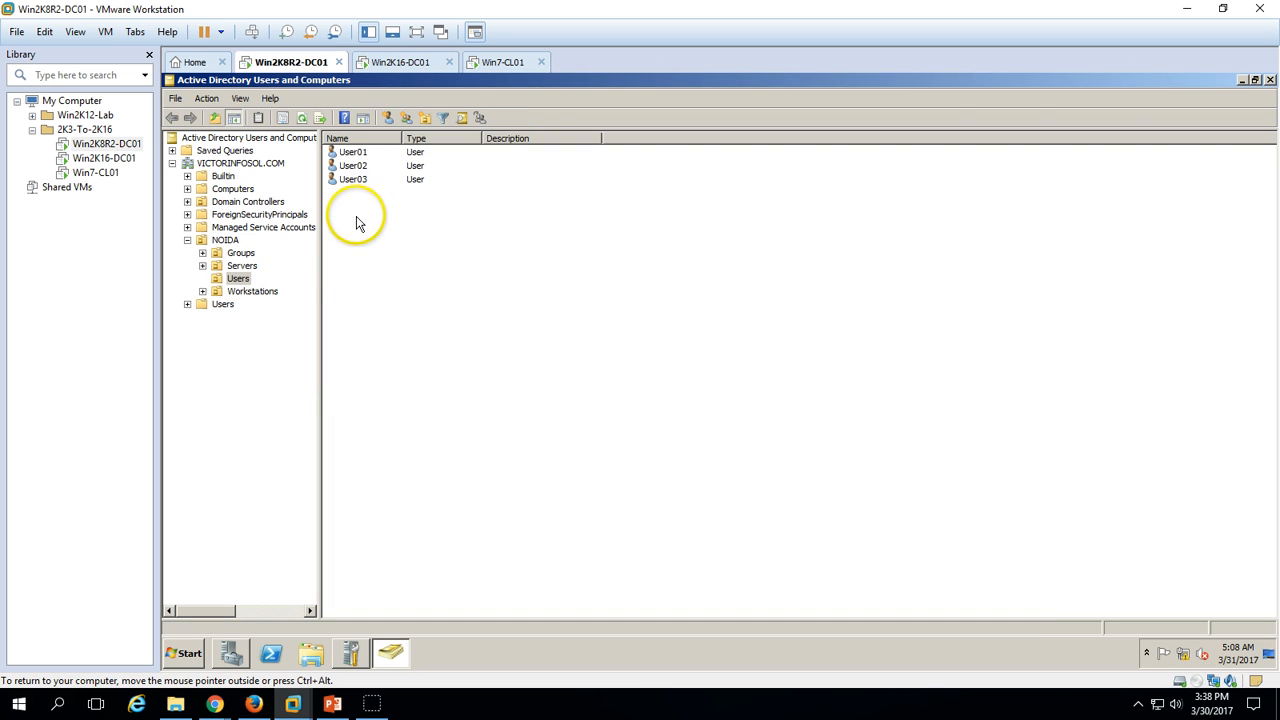
left_click_drag(357, 223, 363, 149)
left_click(395, 310)
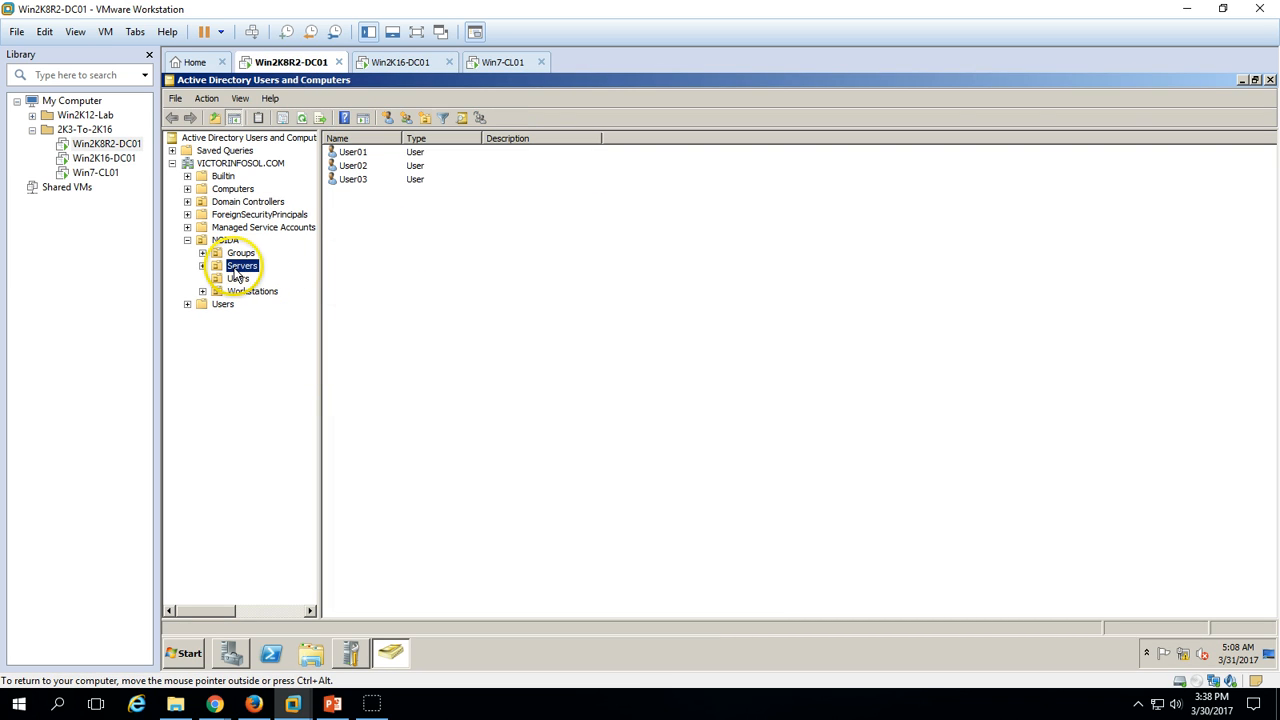
left_click(253, 295)
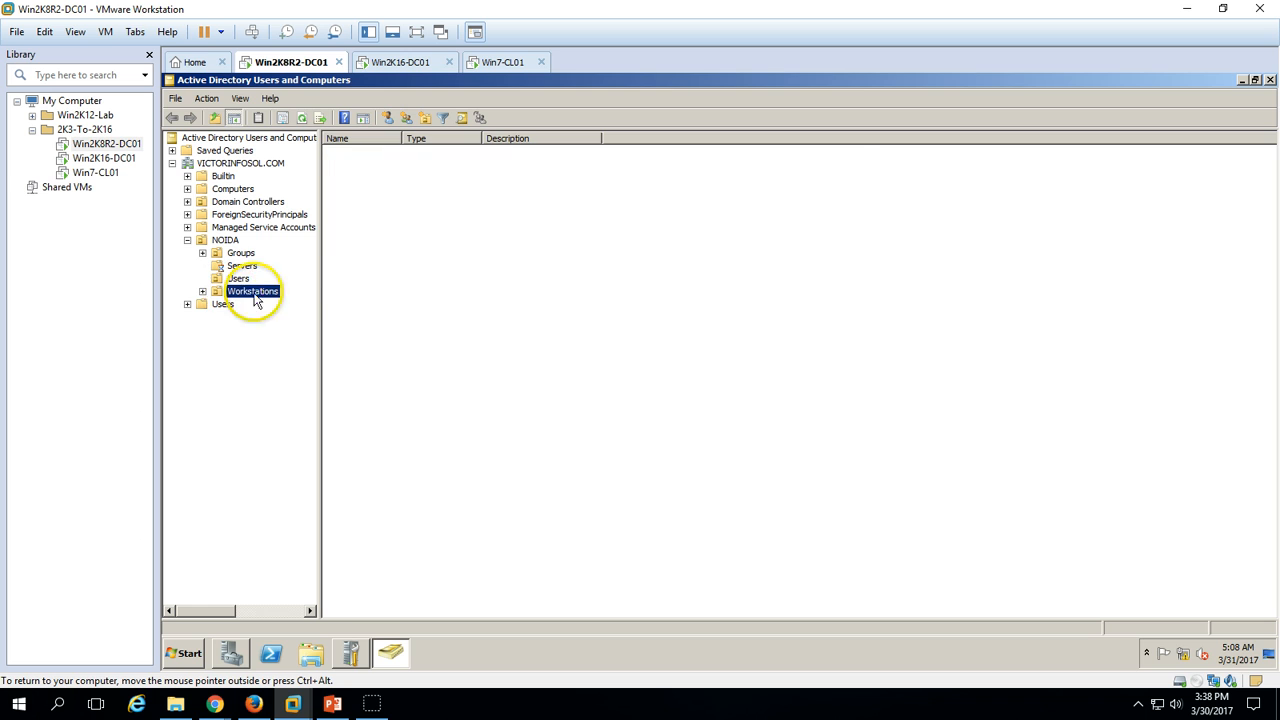
Move the WIN7-CL01 computer account from the Computers container into the NOIDA Workstations organizational unit, accepting the move warning.
left_click(233, 189)
left_click_drag(365, 158, 262, 294)
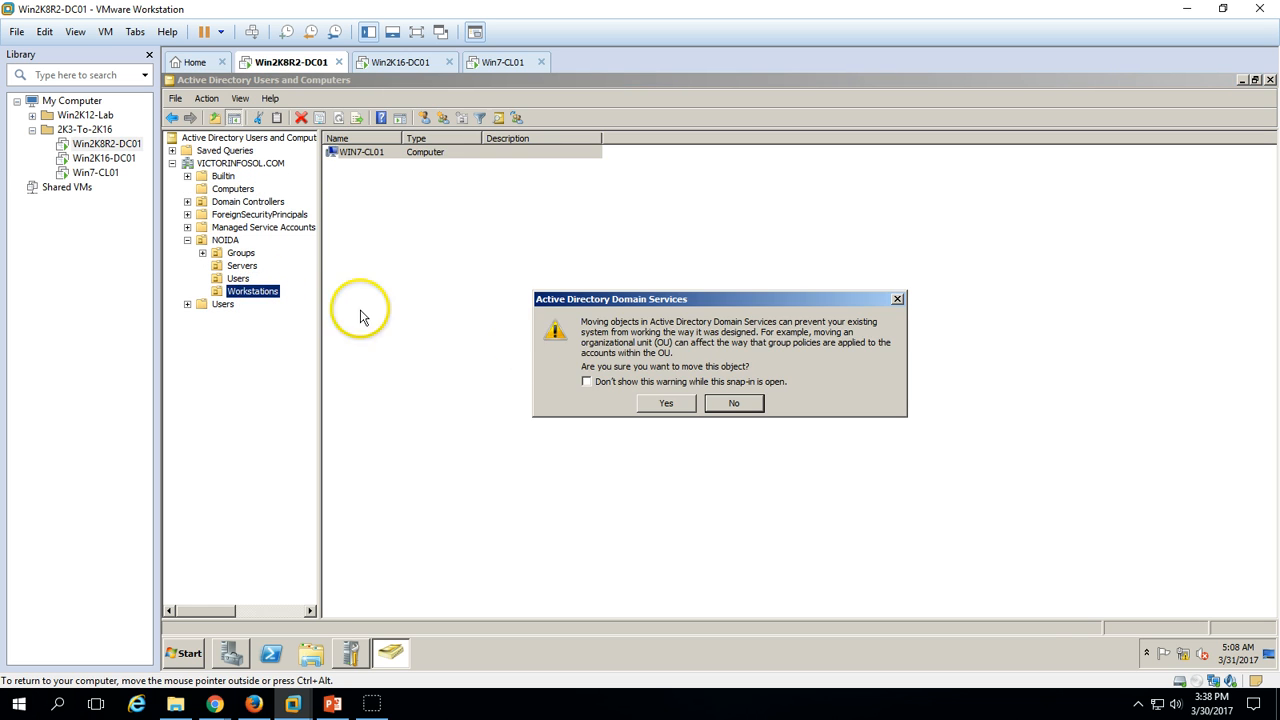
left_click(668, 406)
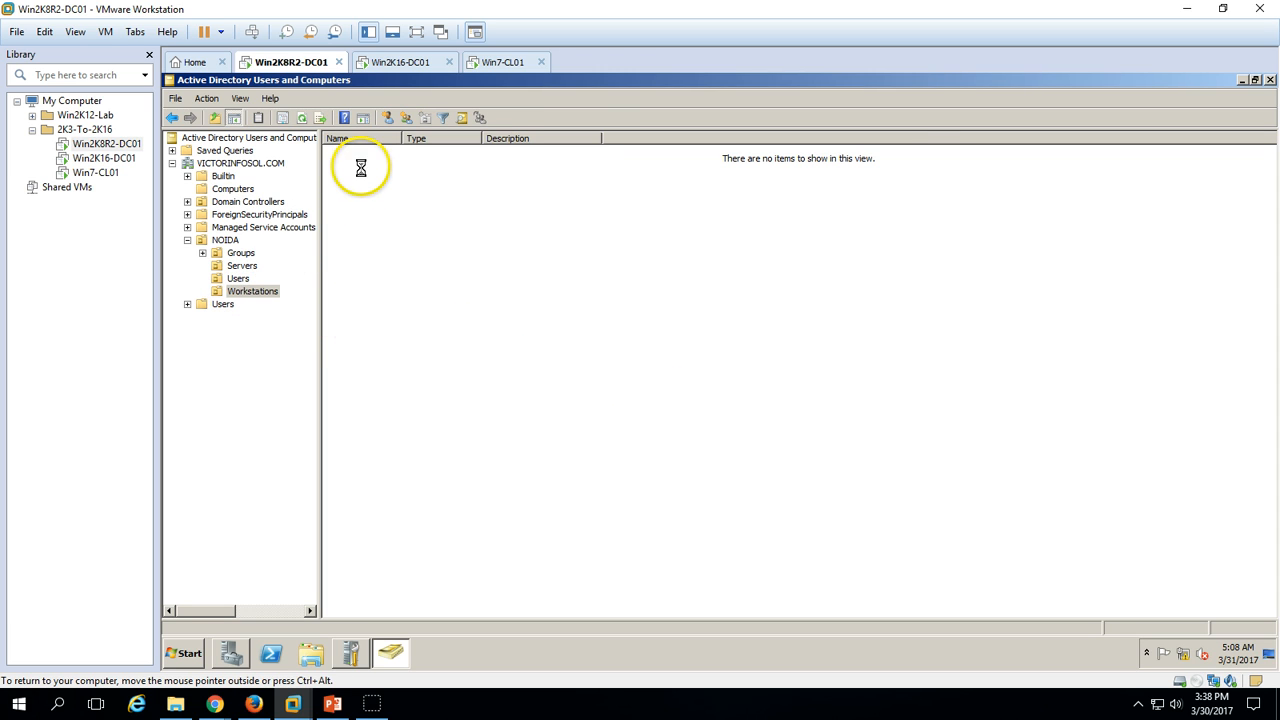
Review the client details on the PowerPoint environment slide and view the Win7-CL01 system information in VMware Workstation.
left_click(331, 702)
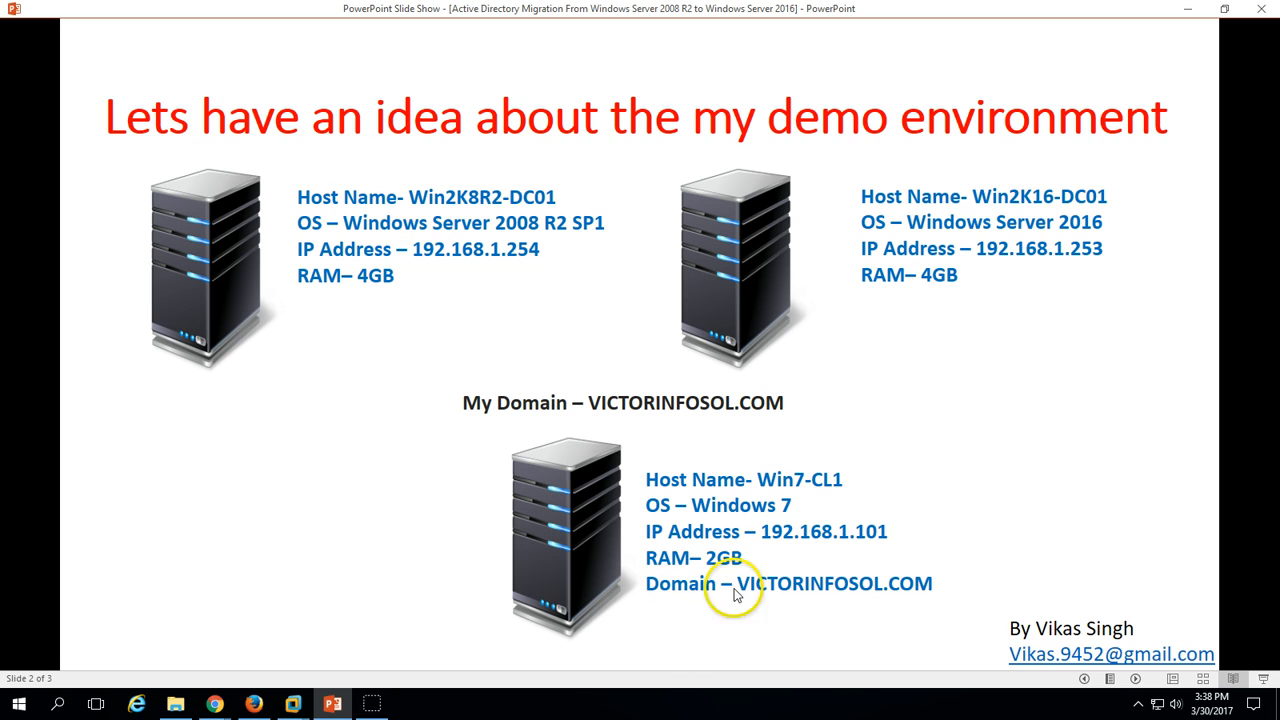
left_click(292, 703)
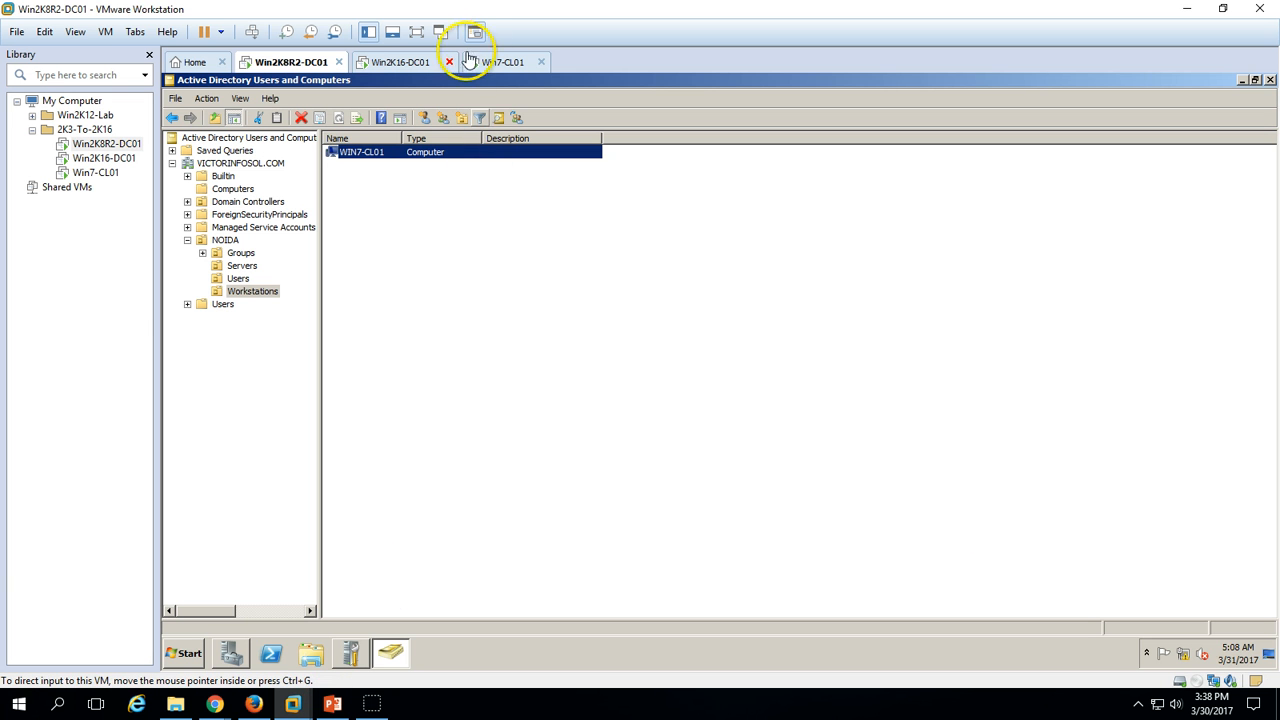
left_click(497, 62)
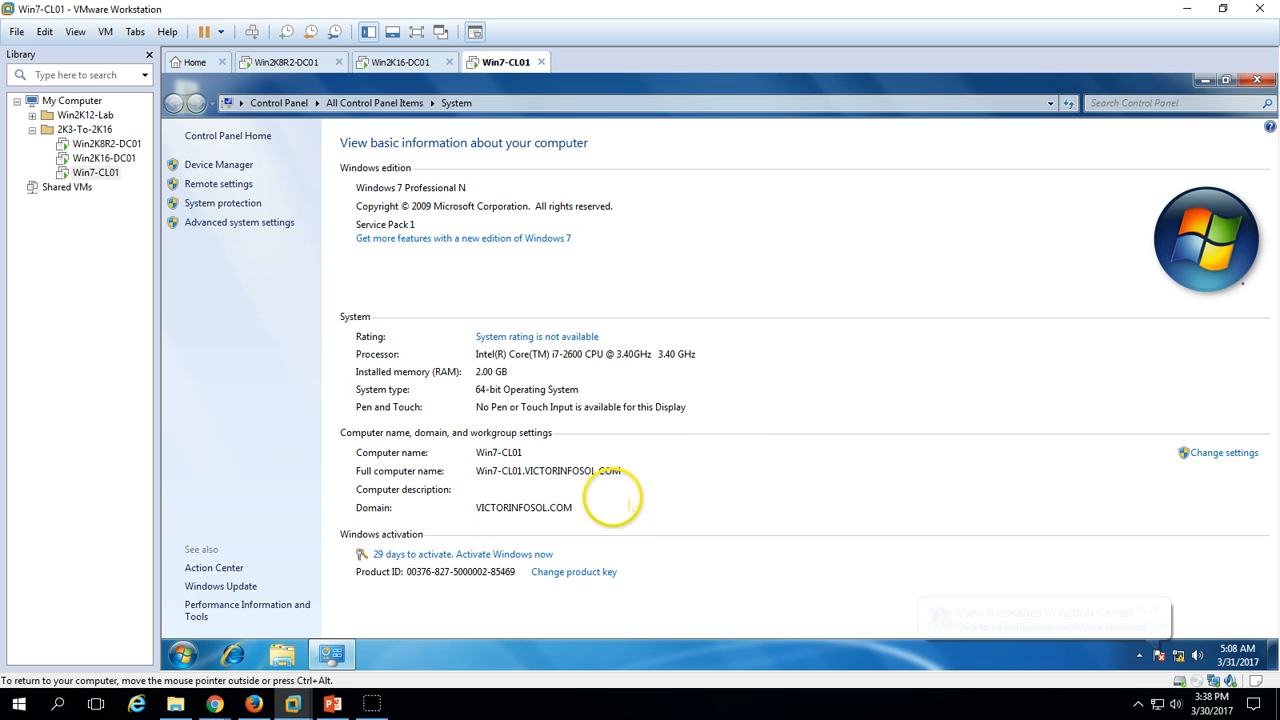
Open a command prompt on Win7-CL01 and run nslookup to check its default DNS server.
left_click(182, 655)
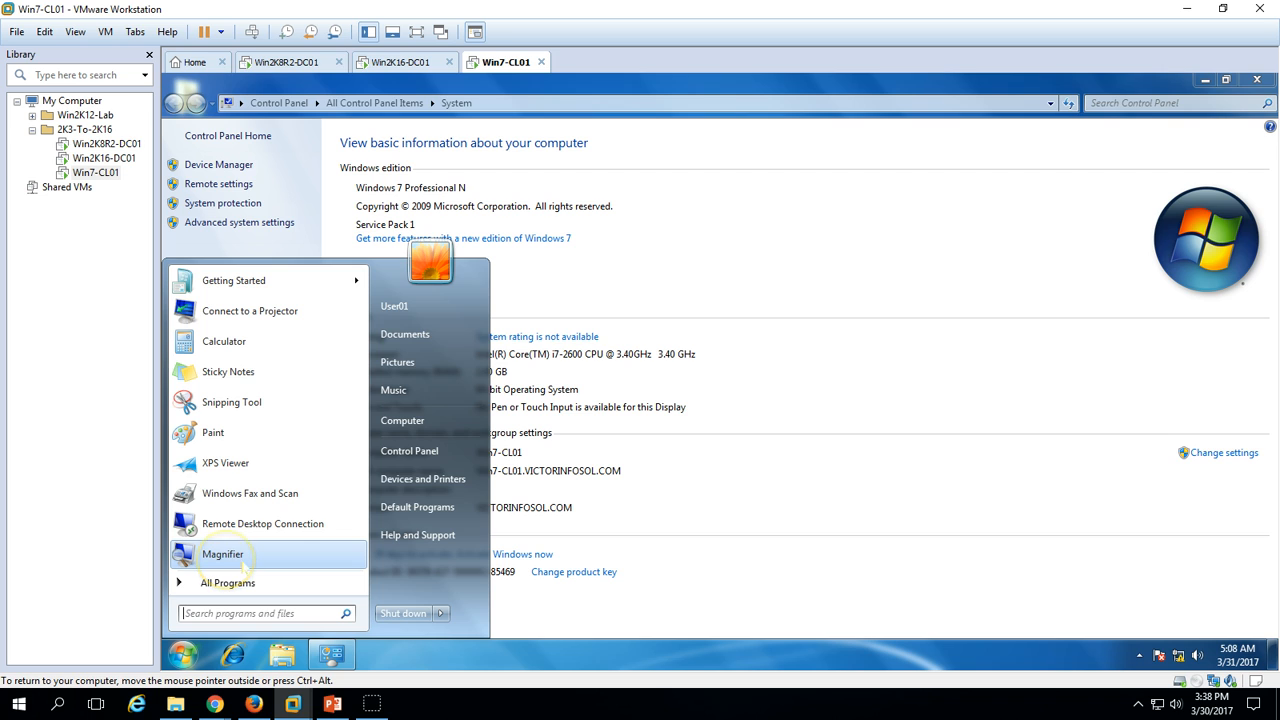
type("cmd")
key("Return")
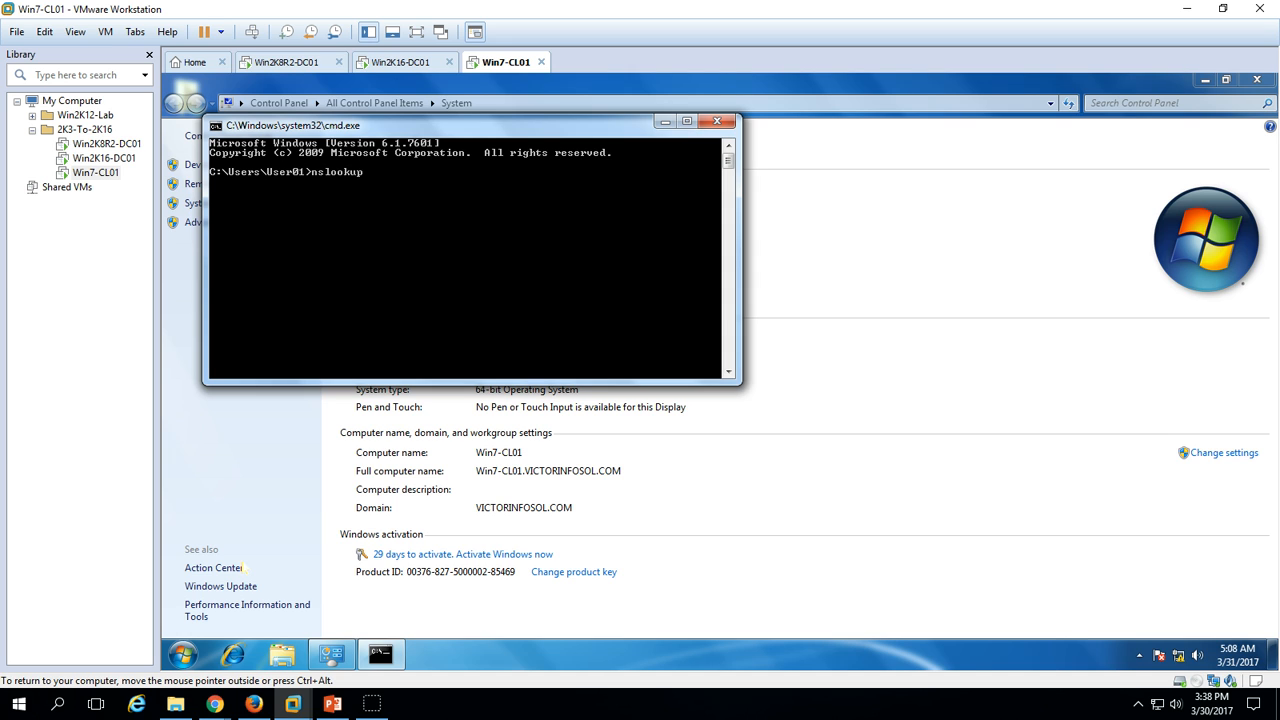
key("Return")
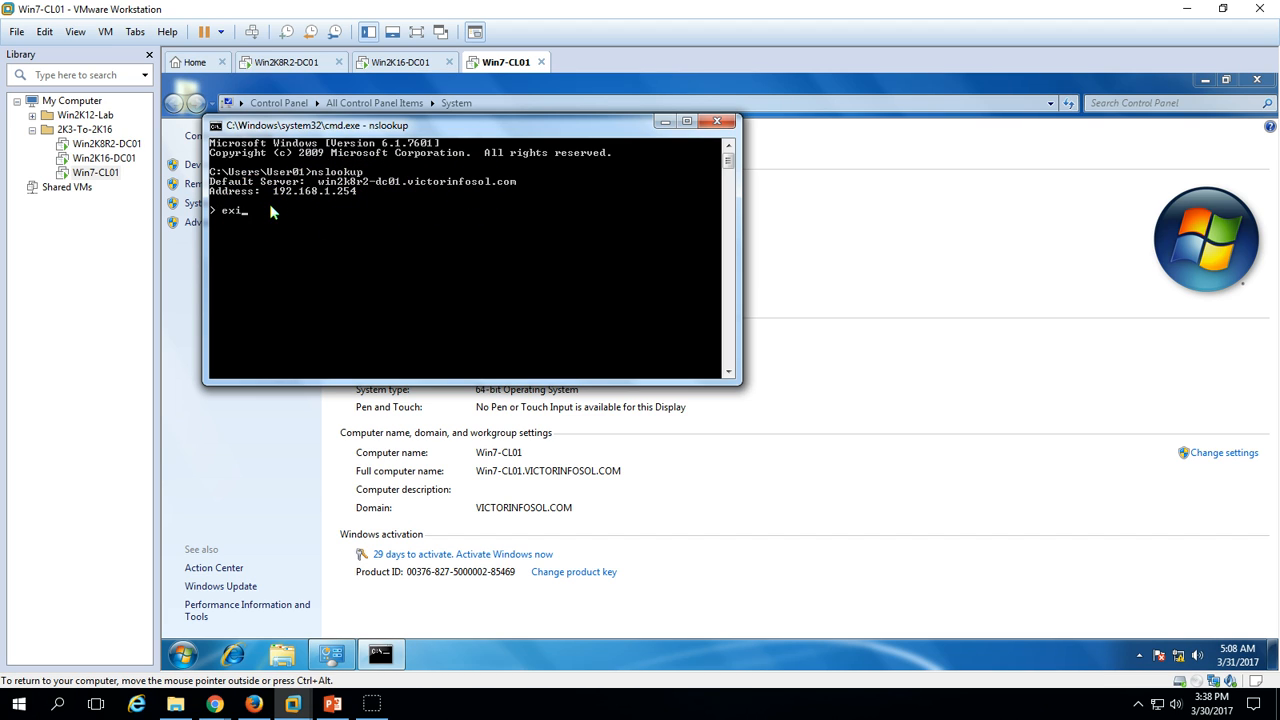
Open the Internet Protocol Version 4 (TCP/IPv4) properties of the Ethernet0 connection on Win2K16-DC01.
left_click(286, 62)
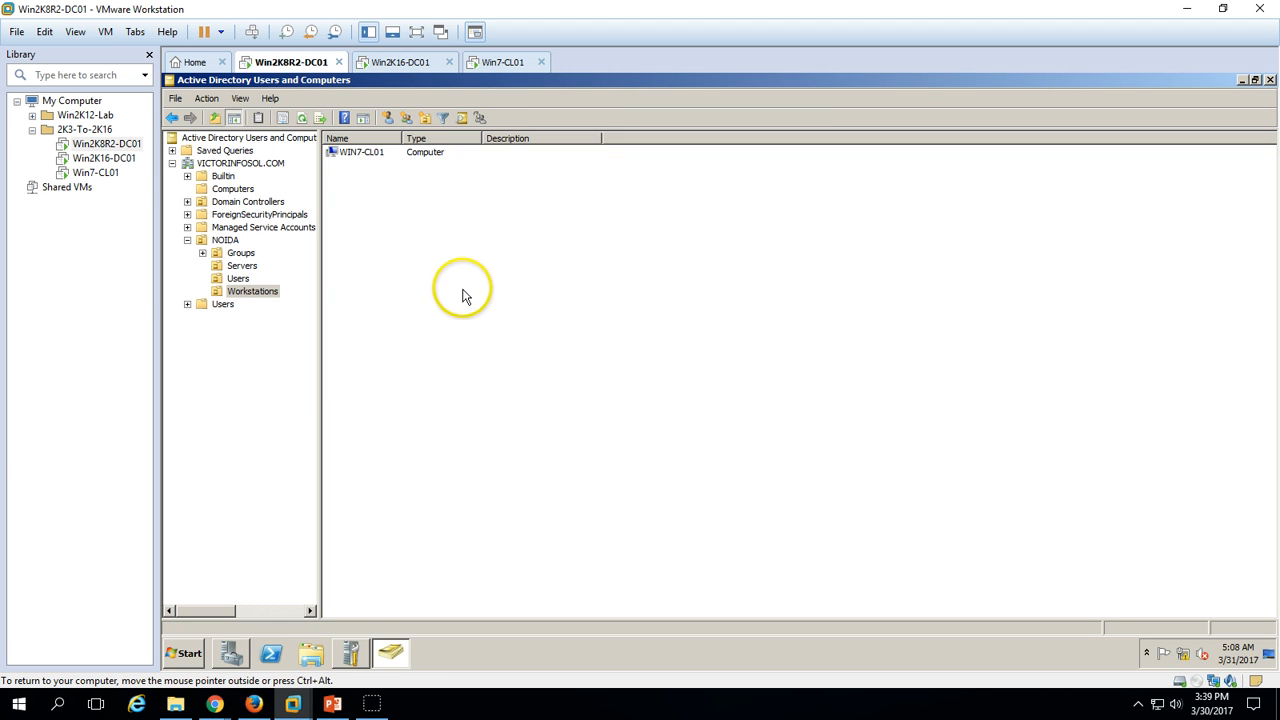
left_click(398, 62)
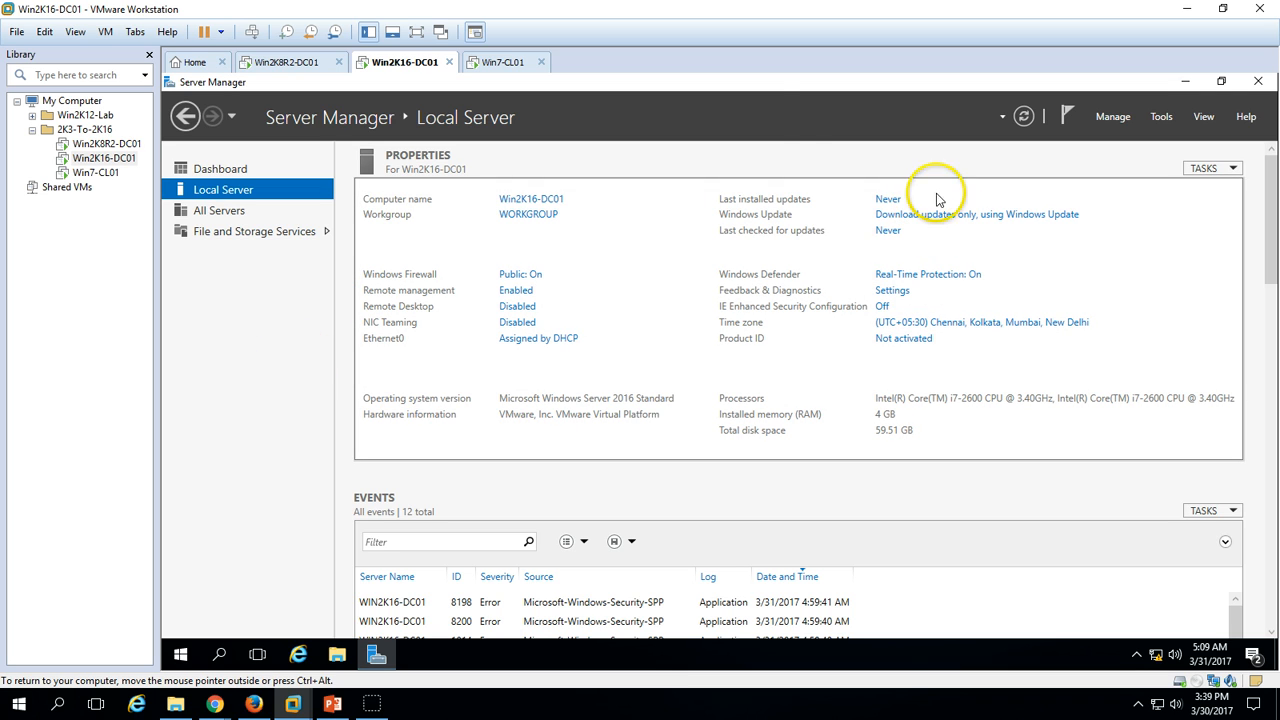
left_click(562, 341)
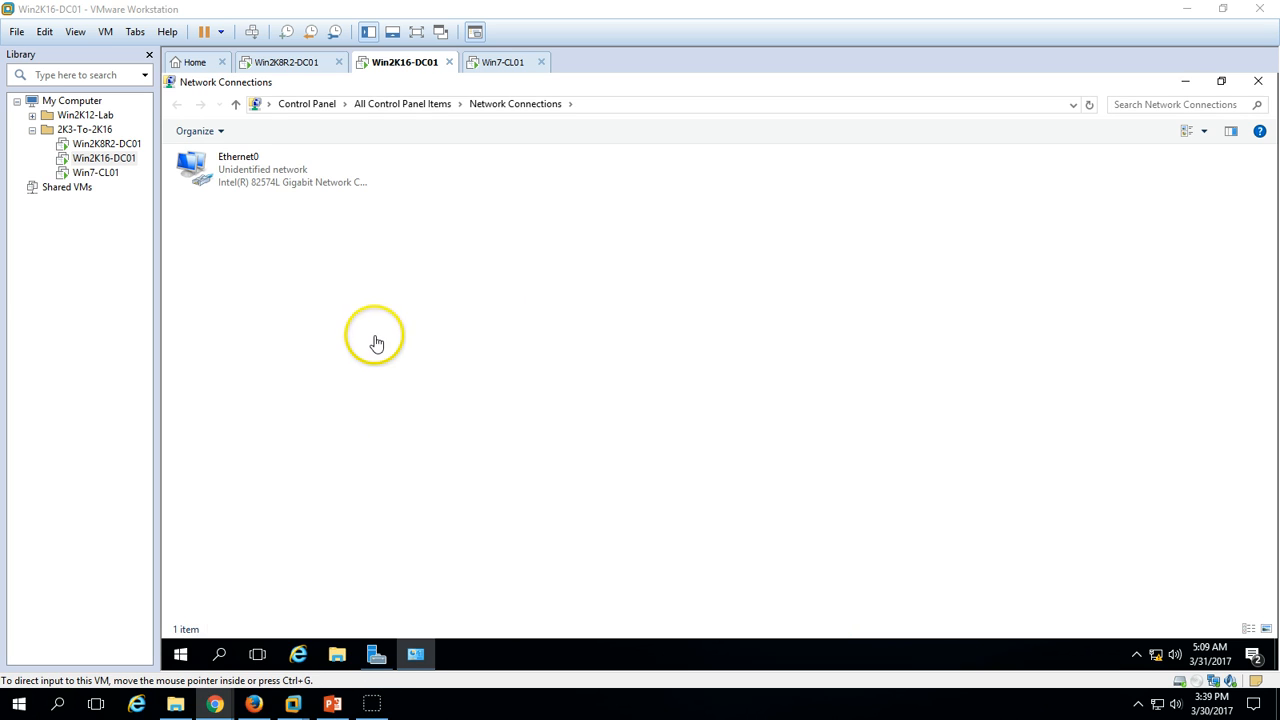
left_click(279, 177)
double_click(279, 177)
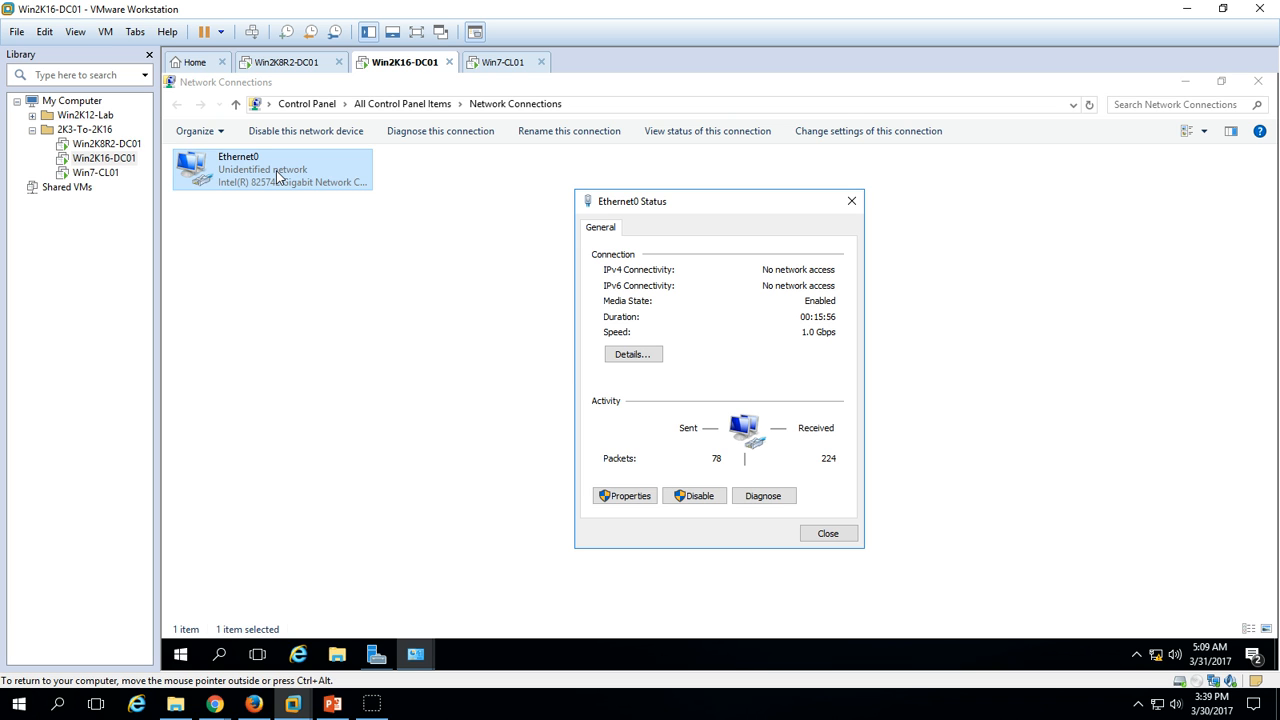
left_click(624, 496)
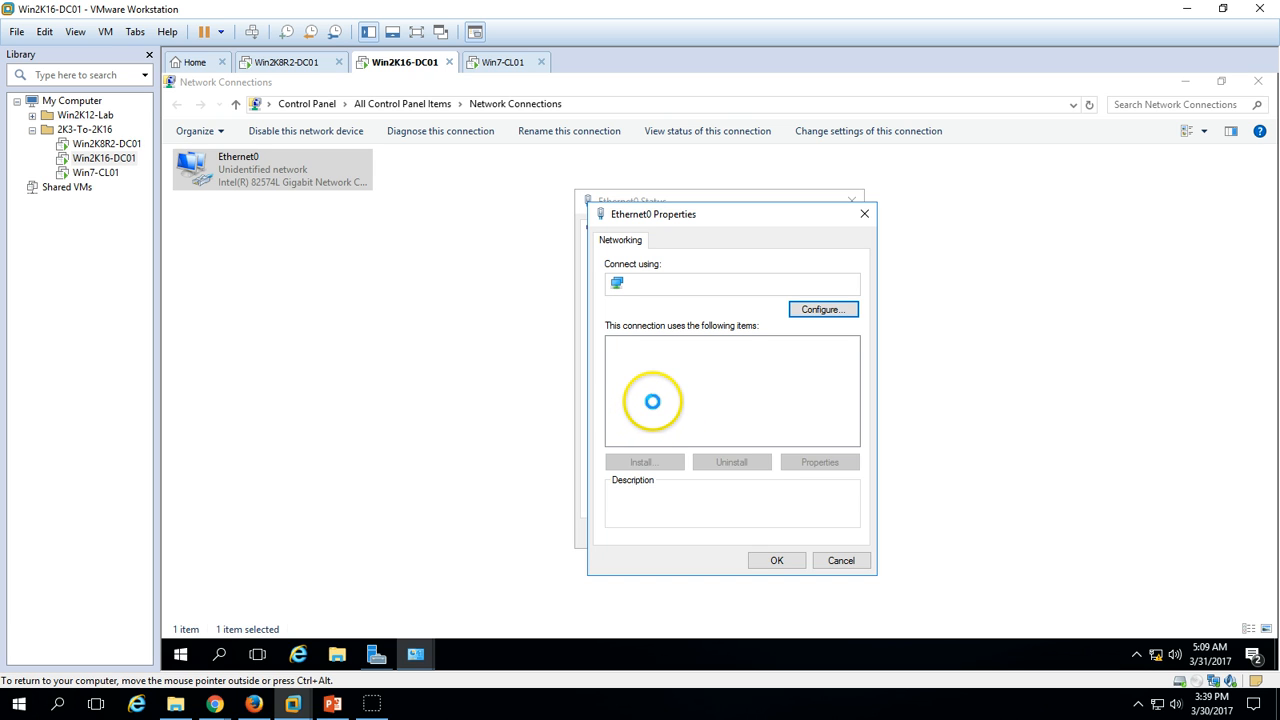
left_click(718, 390)
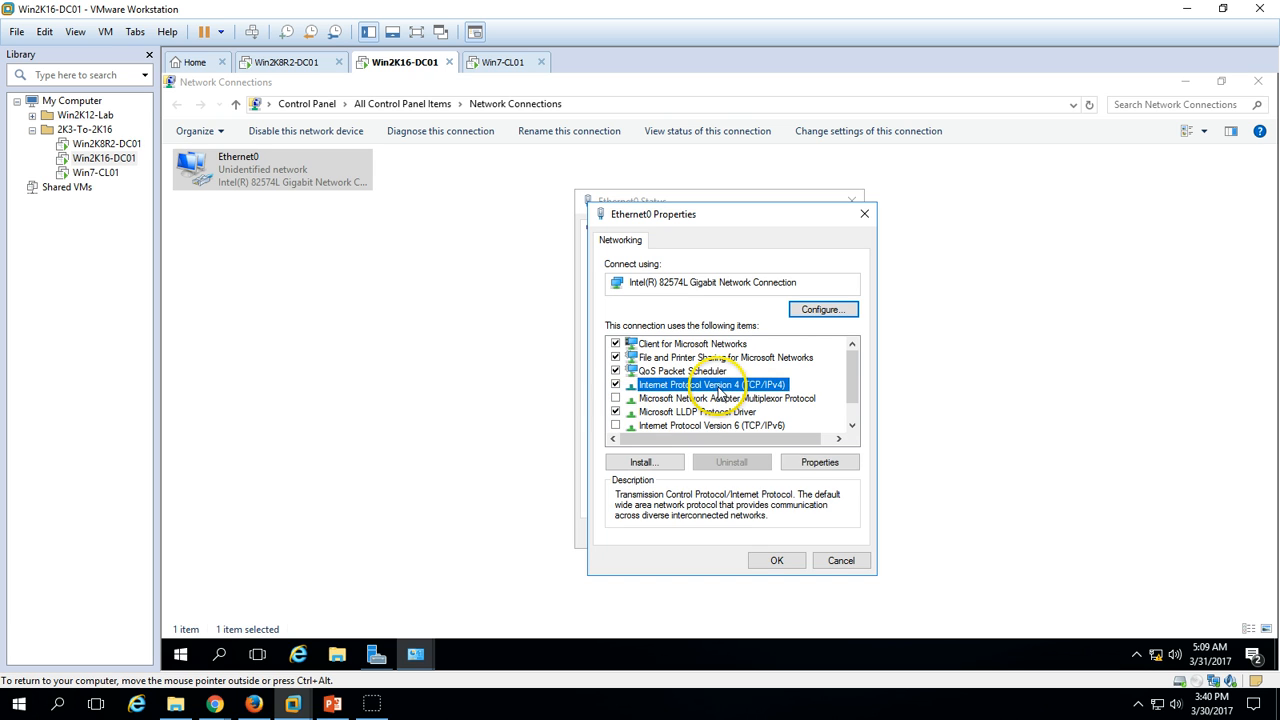
left_click(820, 462)
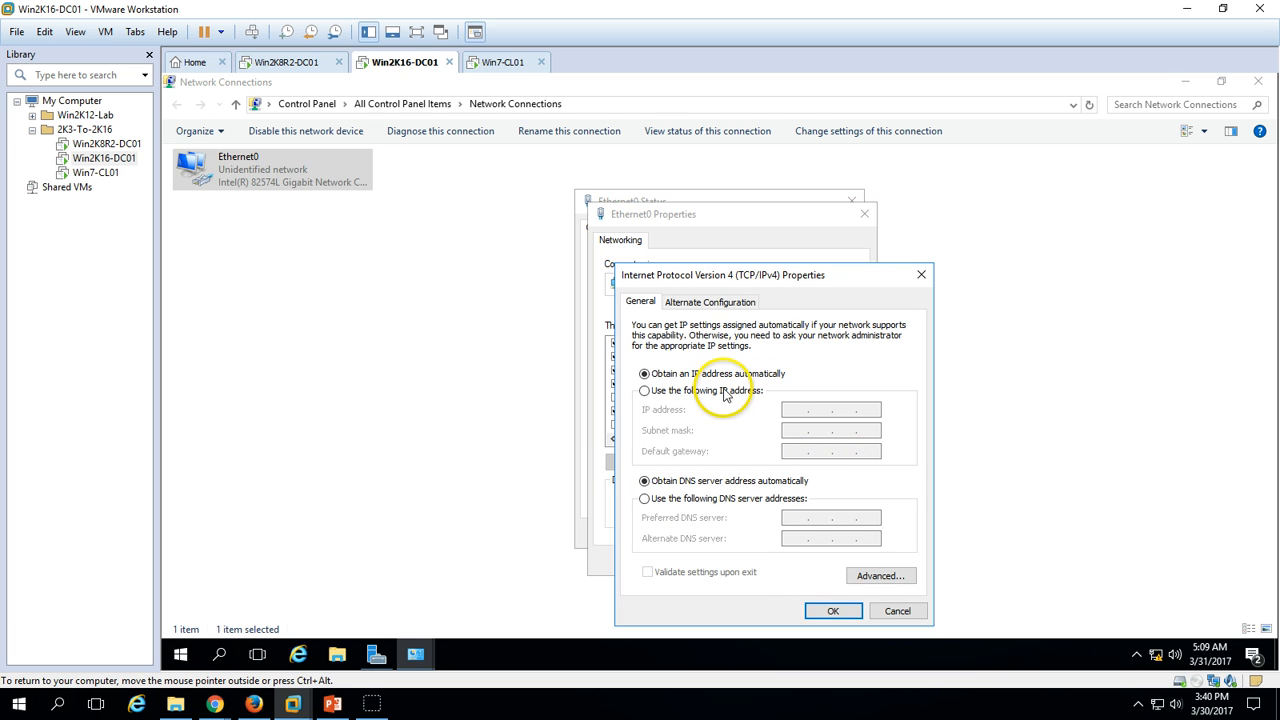
Assign static IP 192.168.1.253, mask 255.255.255.0, preferred DNS 192.168.1.253 and alternate DNS 192.168.1.254, and close the network windows.
left_click(726, 392)
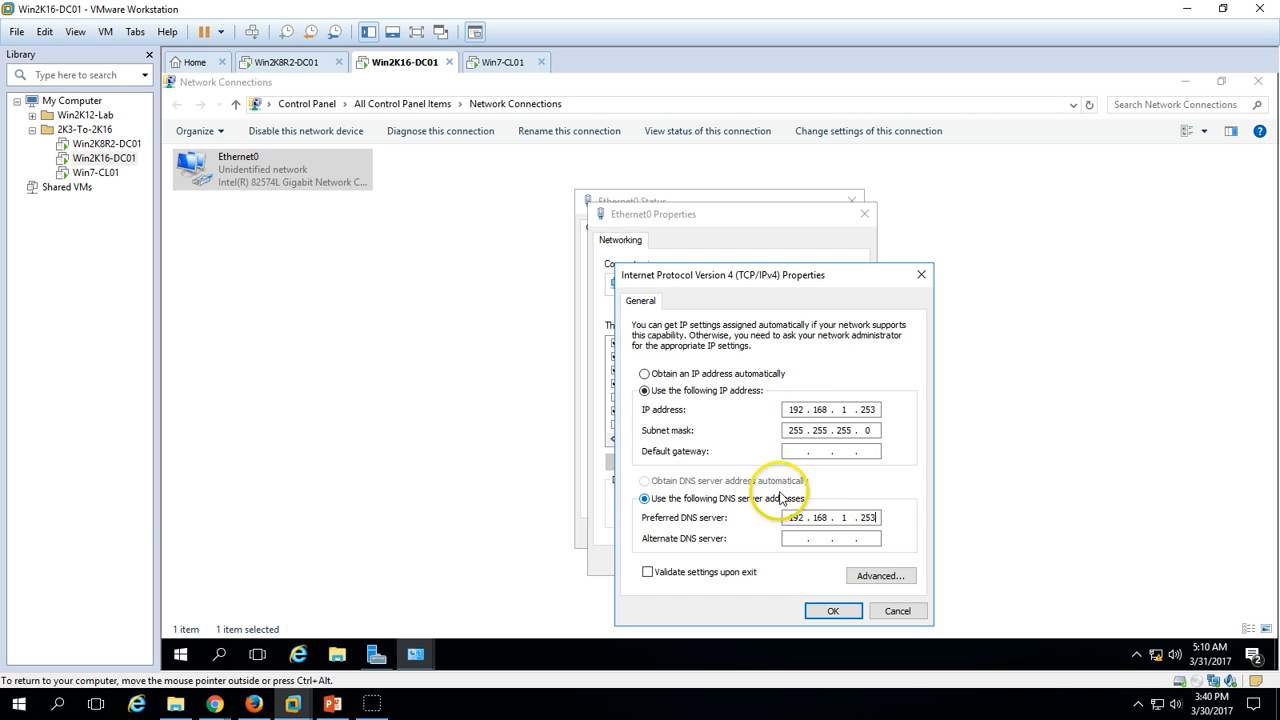
left_click_drag(875, 517, 818, 515)
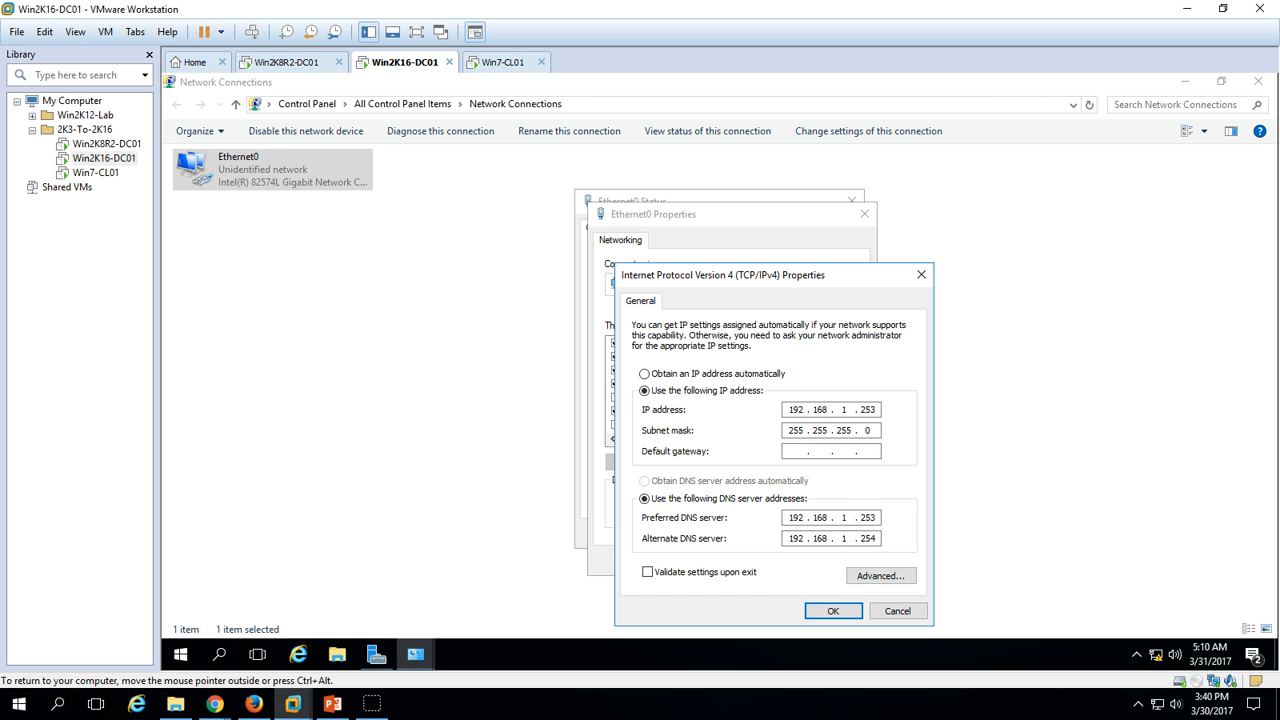
left_click(862, 541)
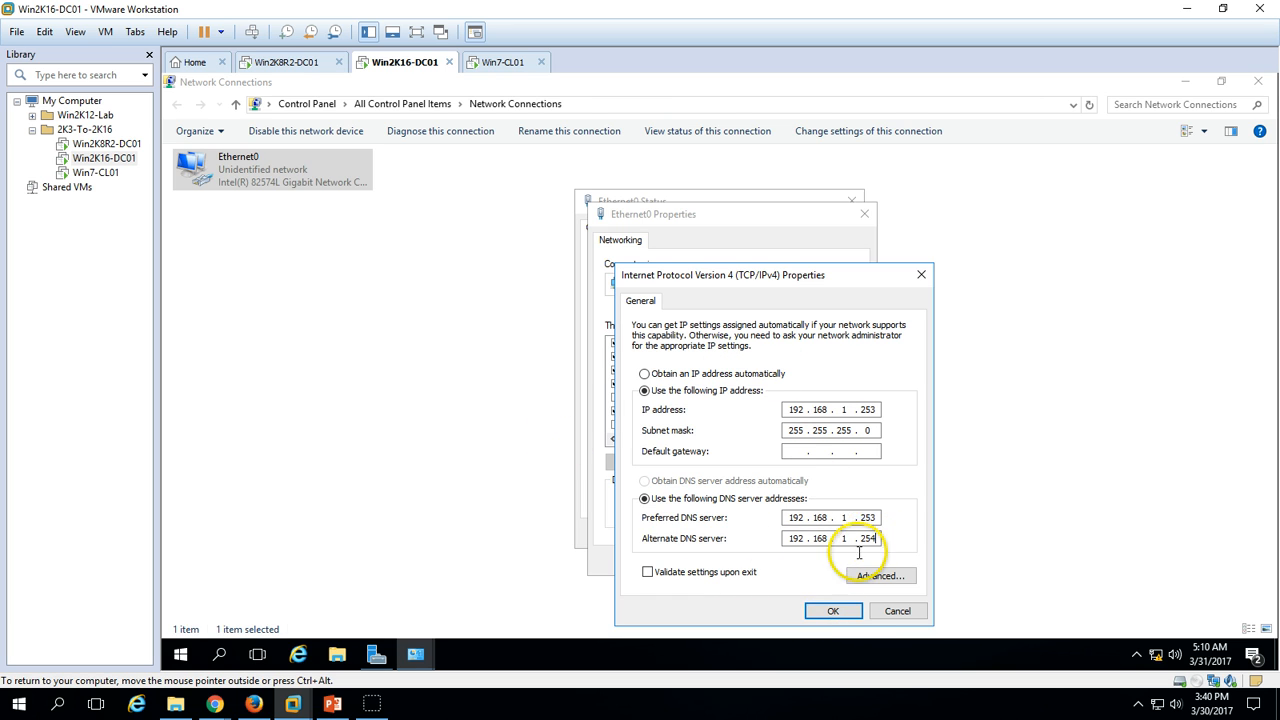
left_click(836, 617)
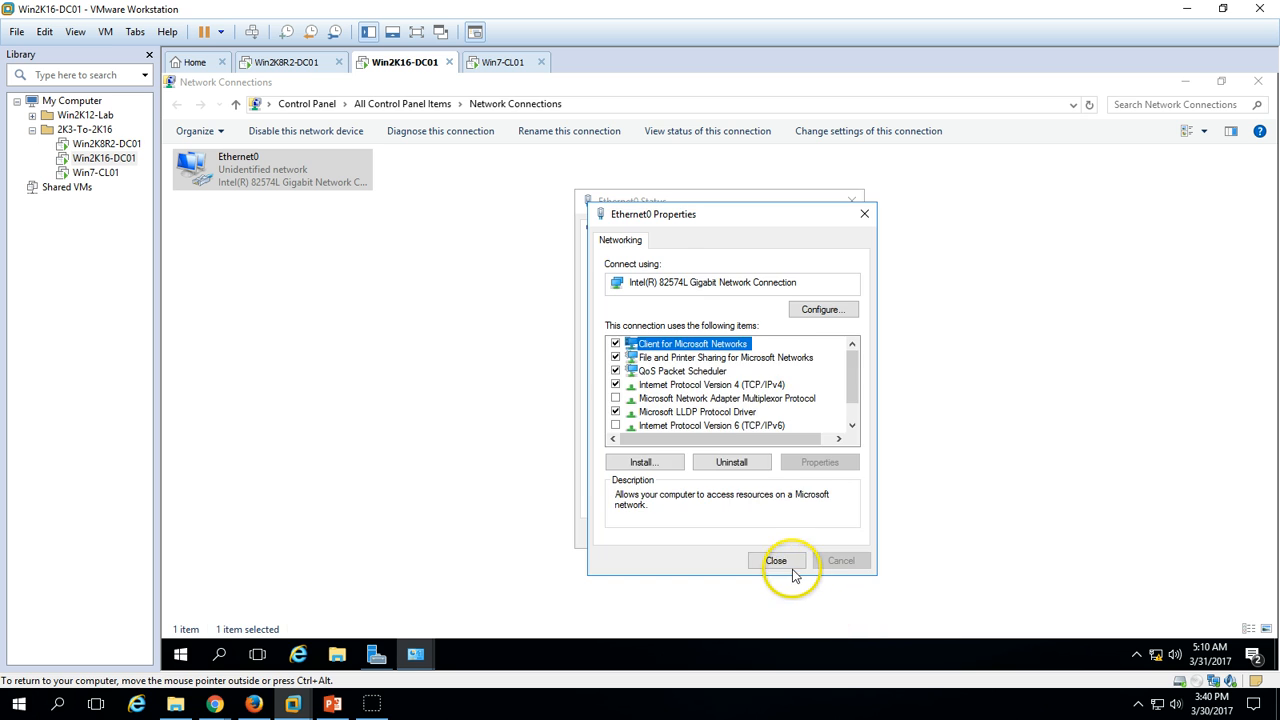
left_click(785, 562)
left_click(828, 534)
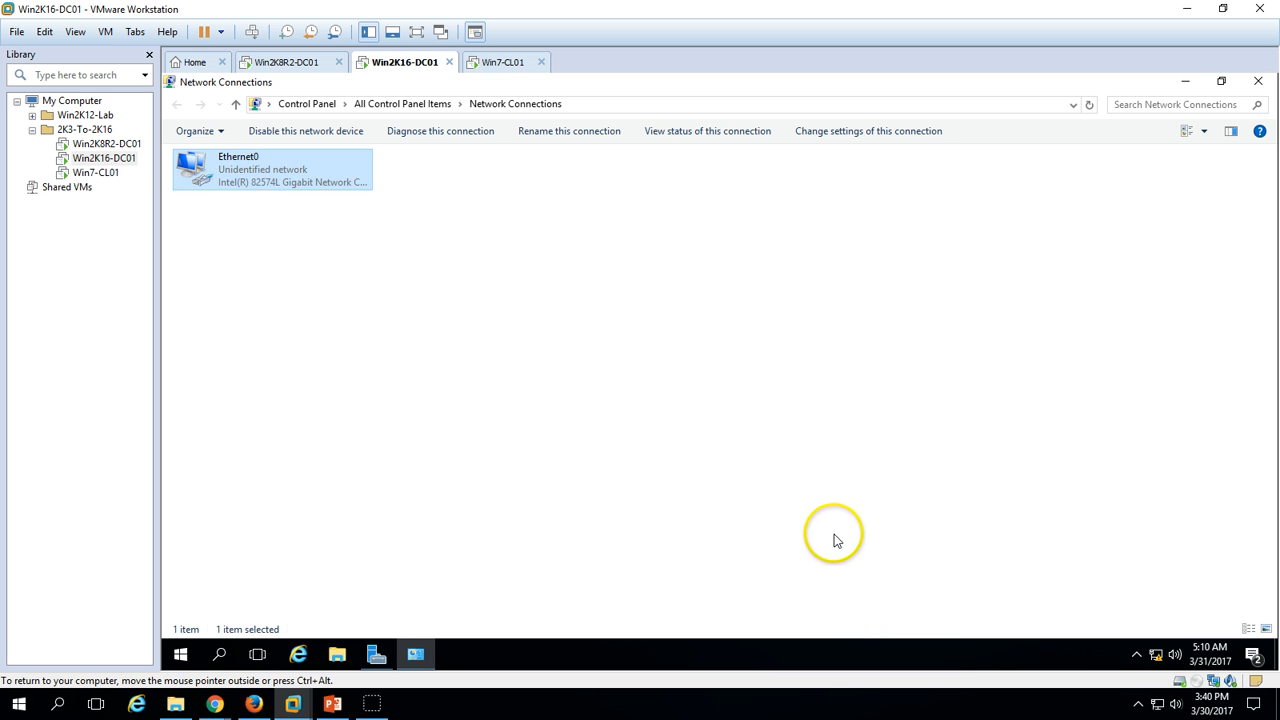
left_click(1257, 81)
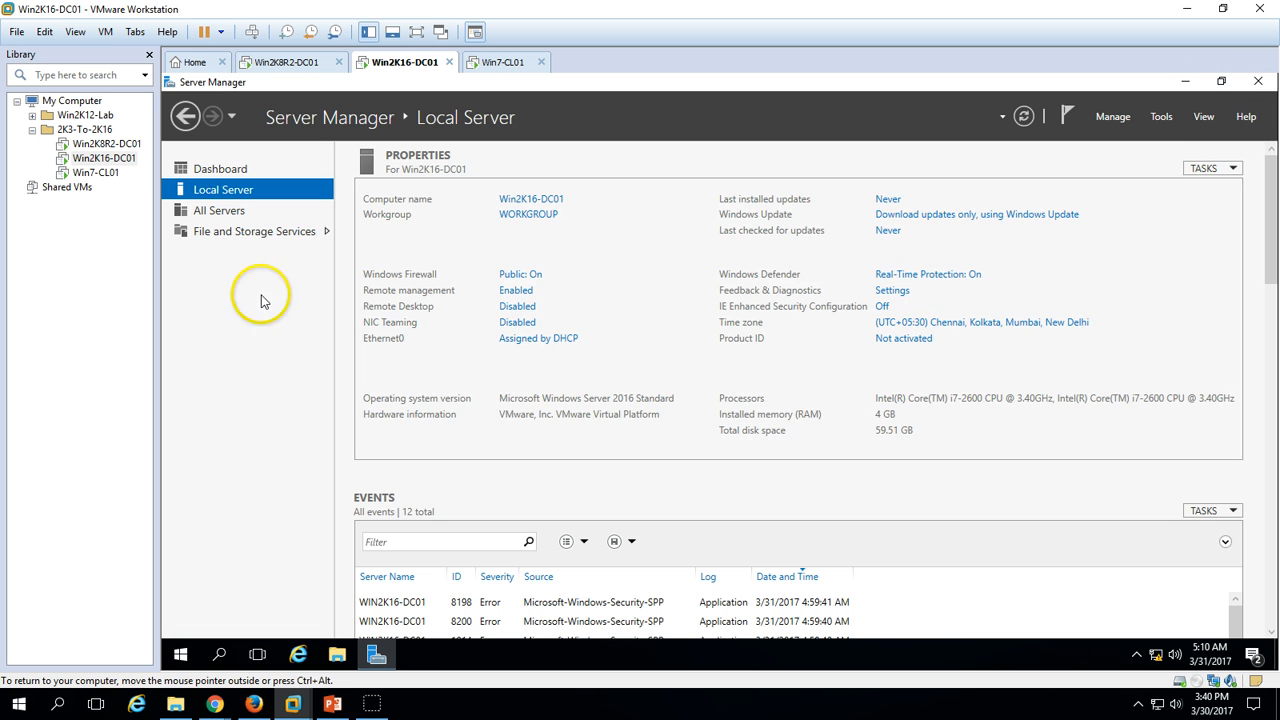
Refresh Server Manager on Win2K16-DC01 and change the computer's membership from workgroup to the domain victorinfosol.com.
left_click(1026, 117)
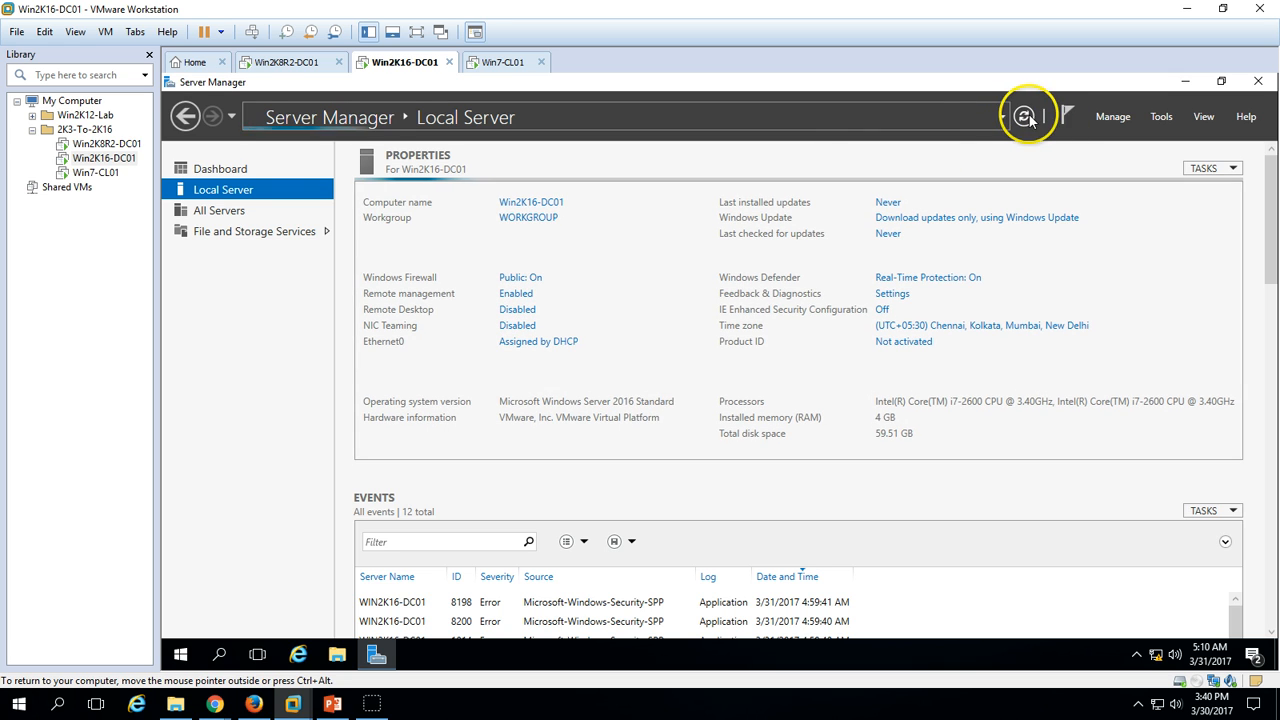
left_click(530, 218)
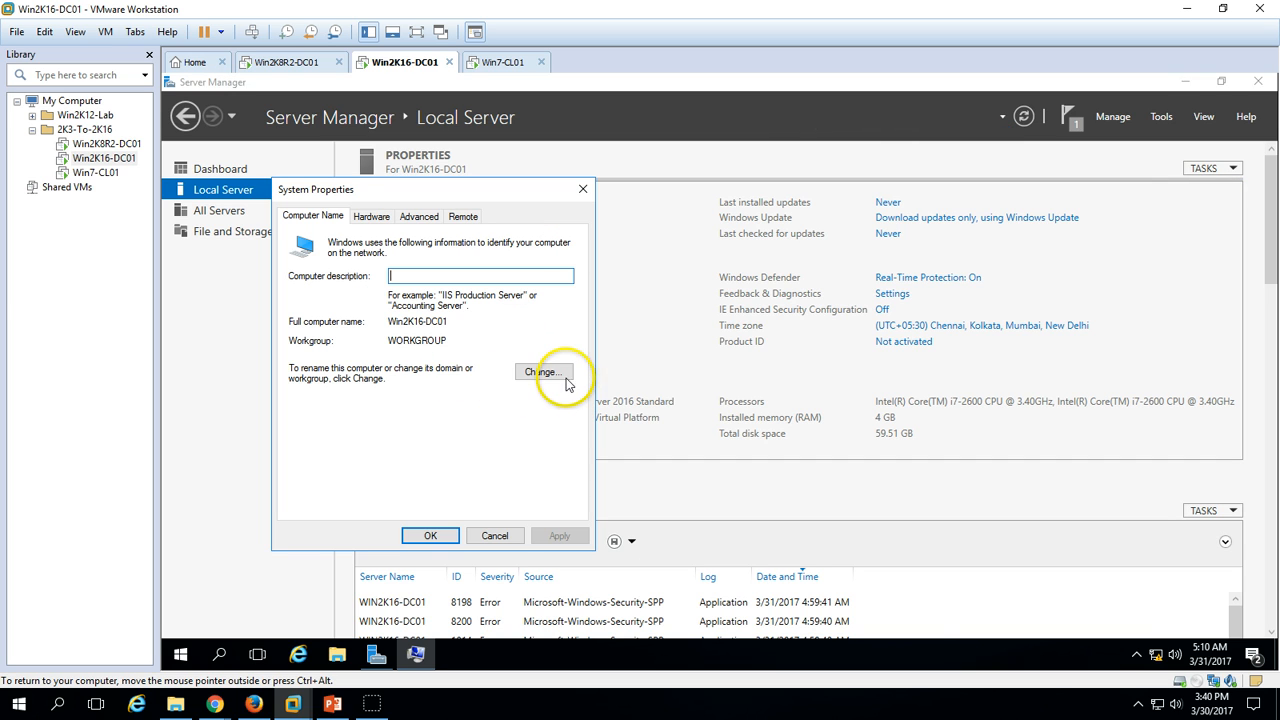
left_click(548, 371)
left_click(324, 407)
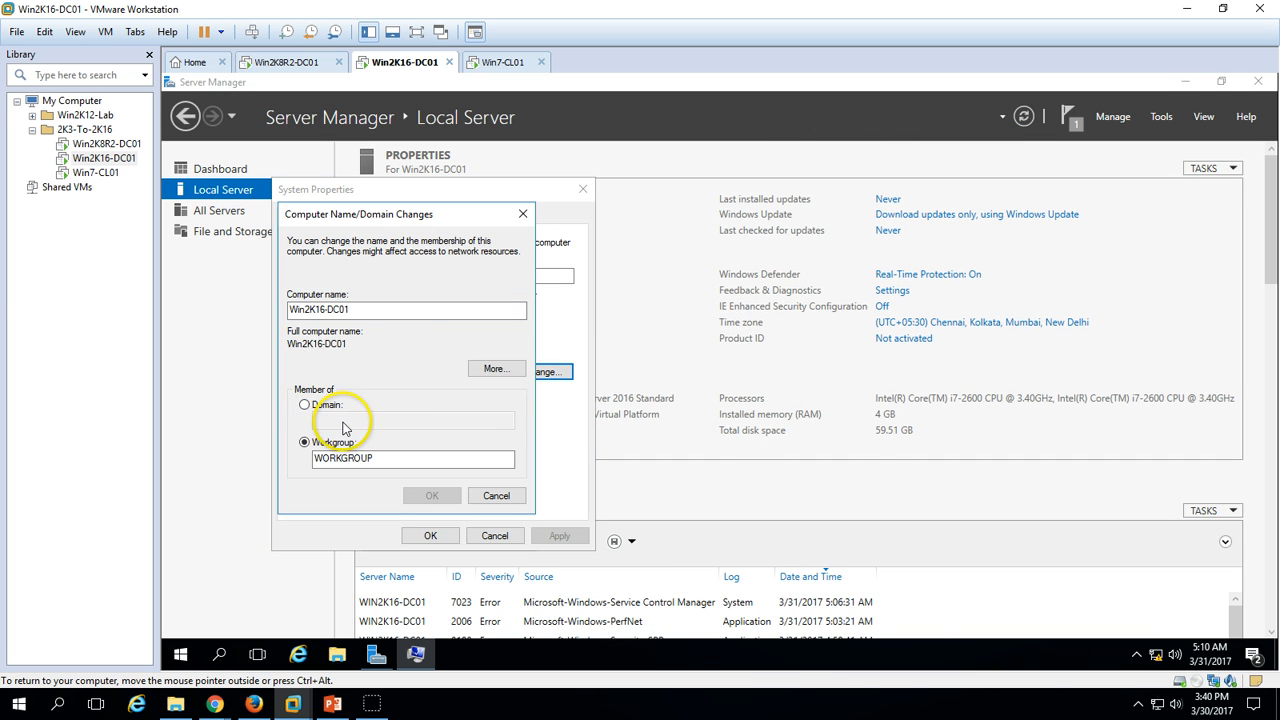
left_click(318, 407)
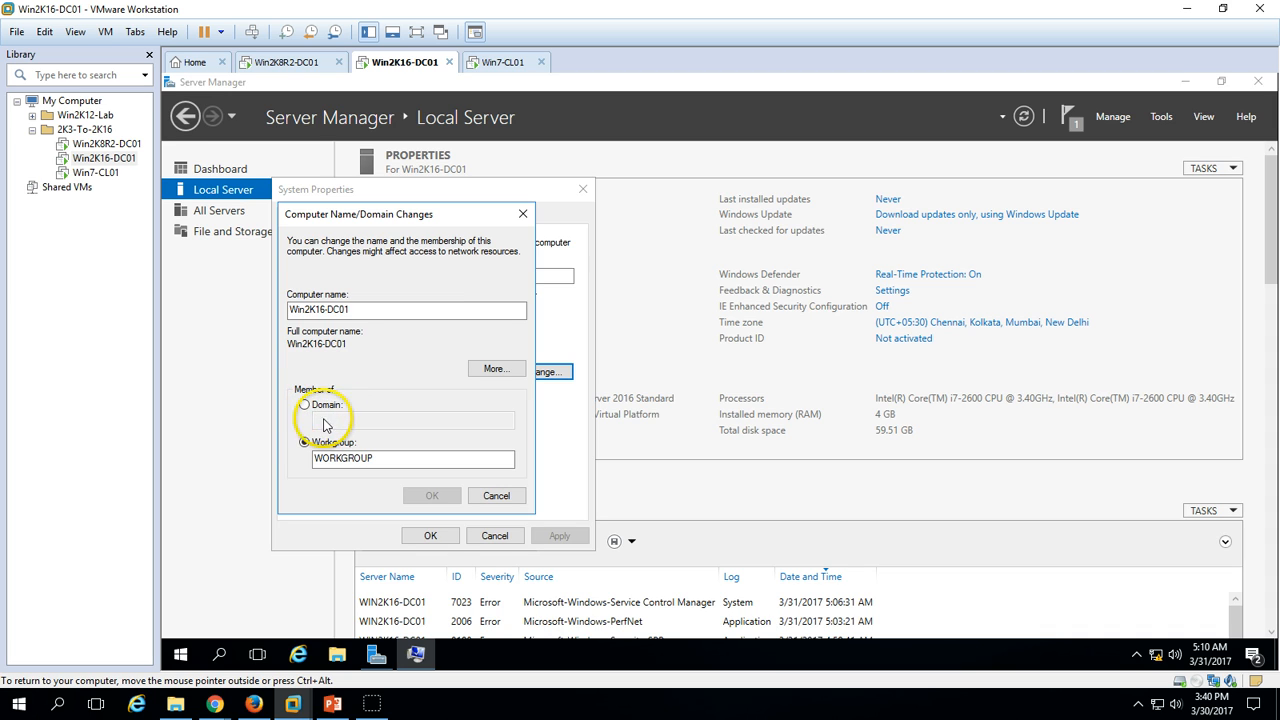
left_click(313, 406)
left_click(360, 418)
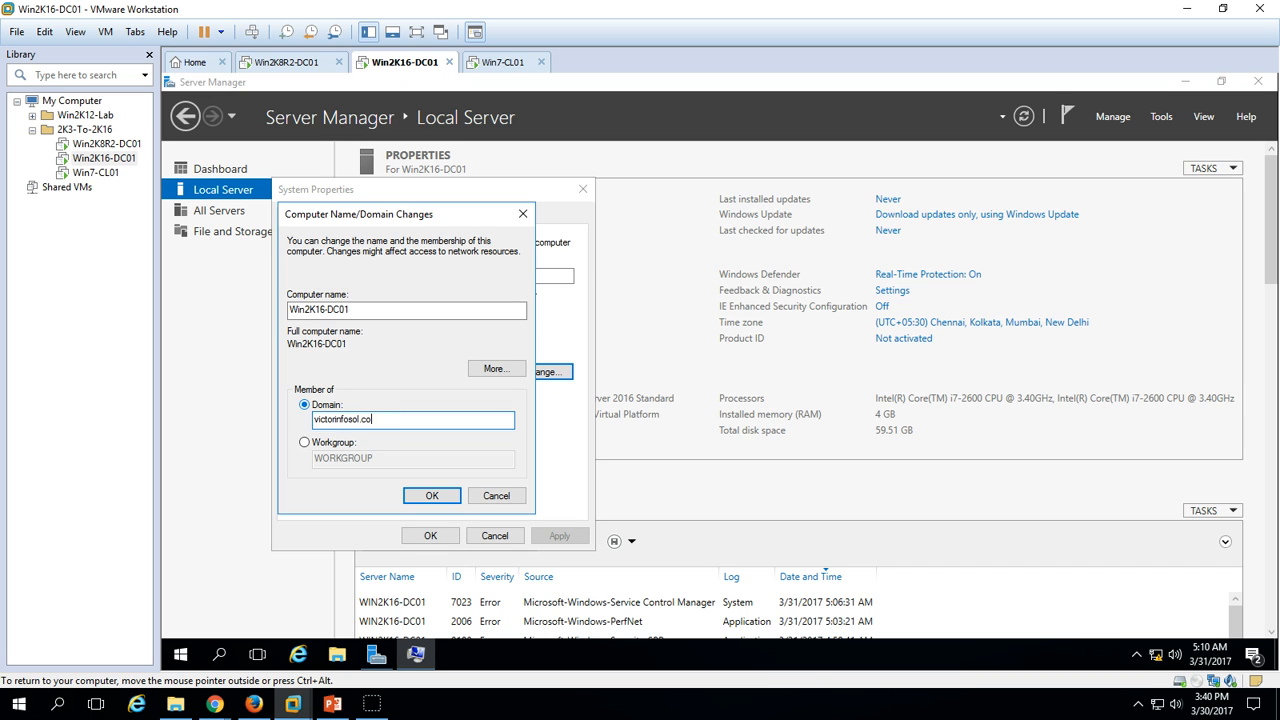
key("Return")
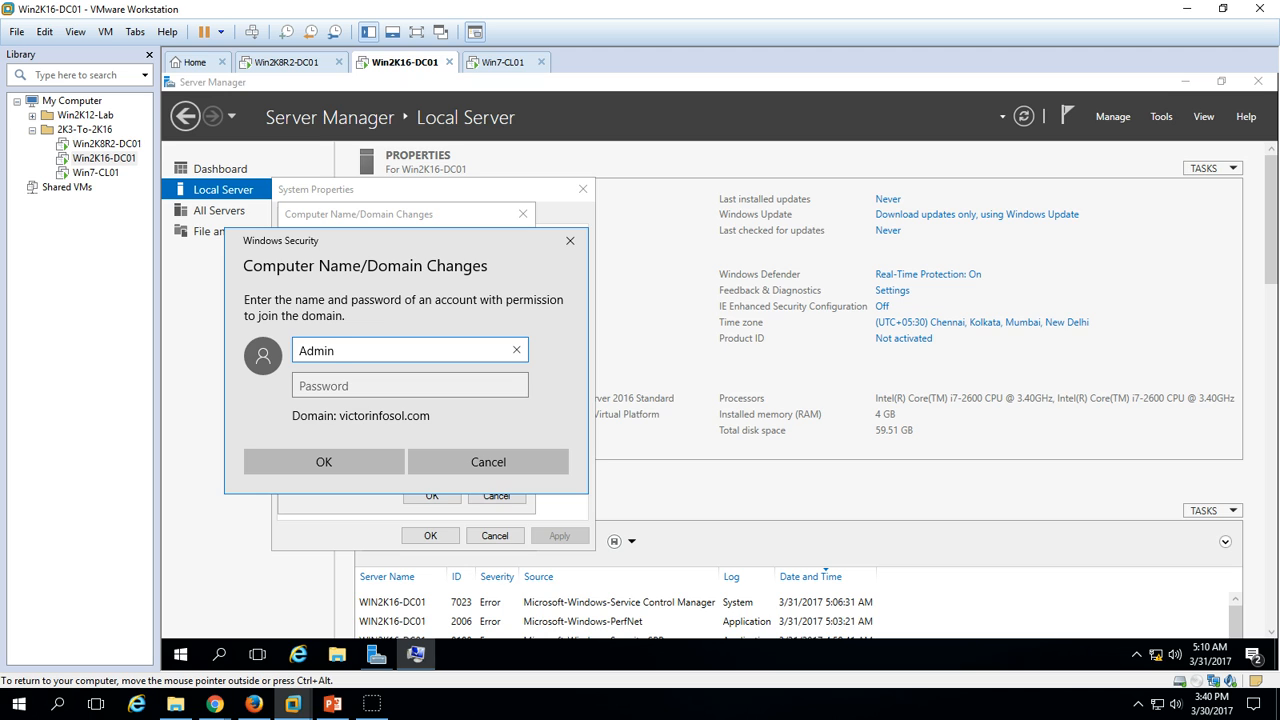
Authorize the domain join with the user name Administrator and the account password.
type("Administrator")
key("Tab")
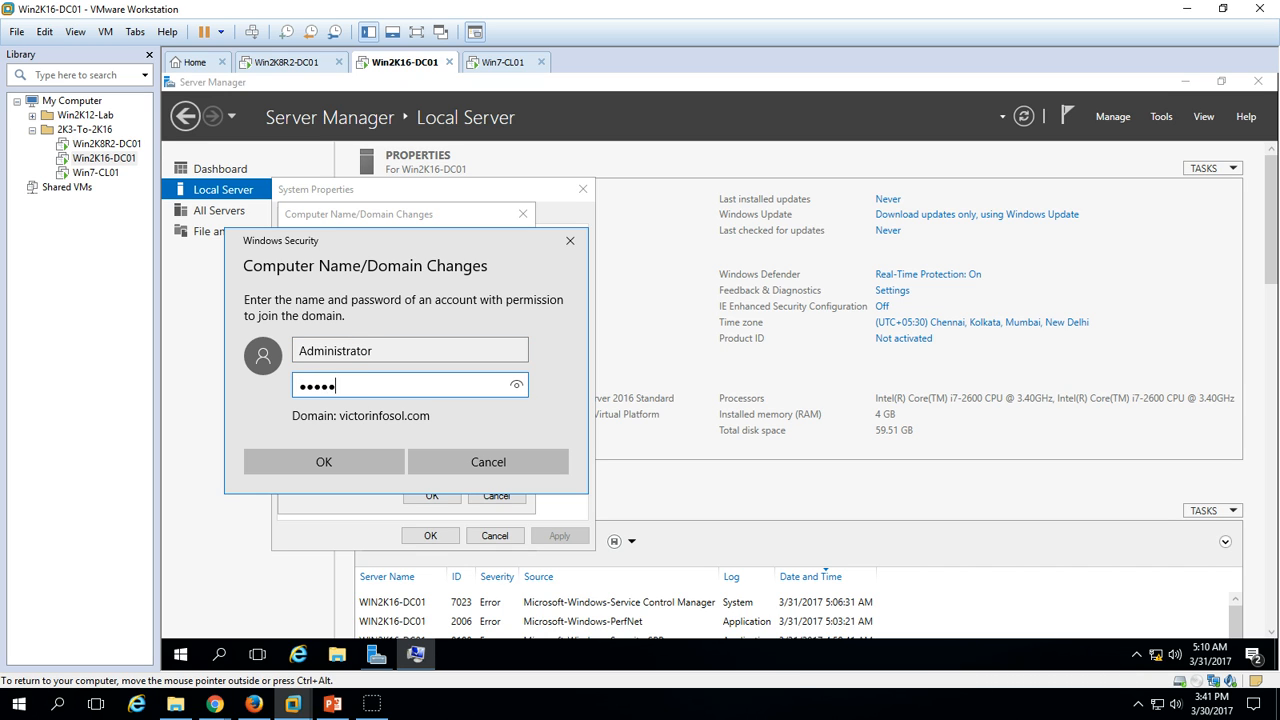
key("Return")
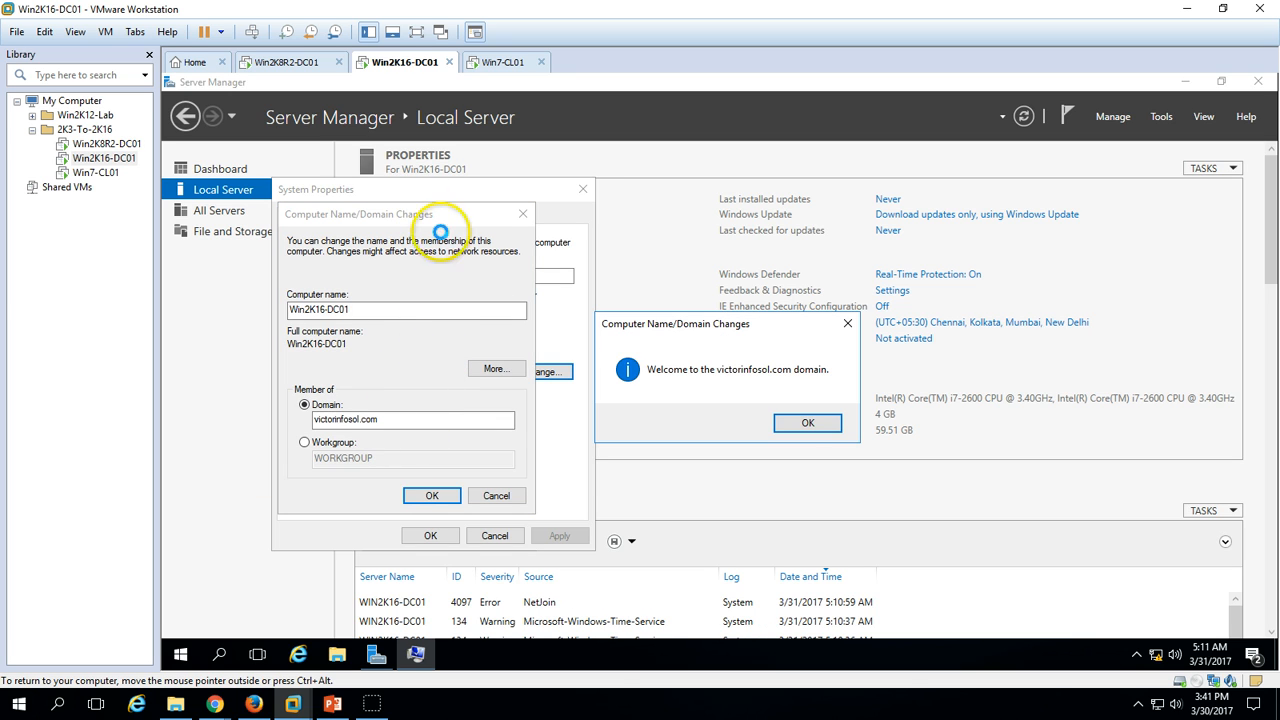
Acknowledge the domain join messages, close System Properties and restart Win2K16-DC01 immediately.
left_click(808, 423)
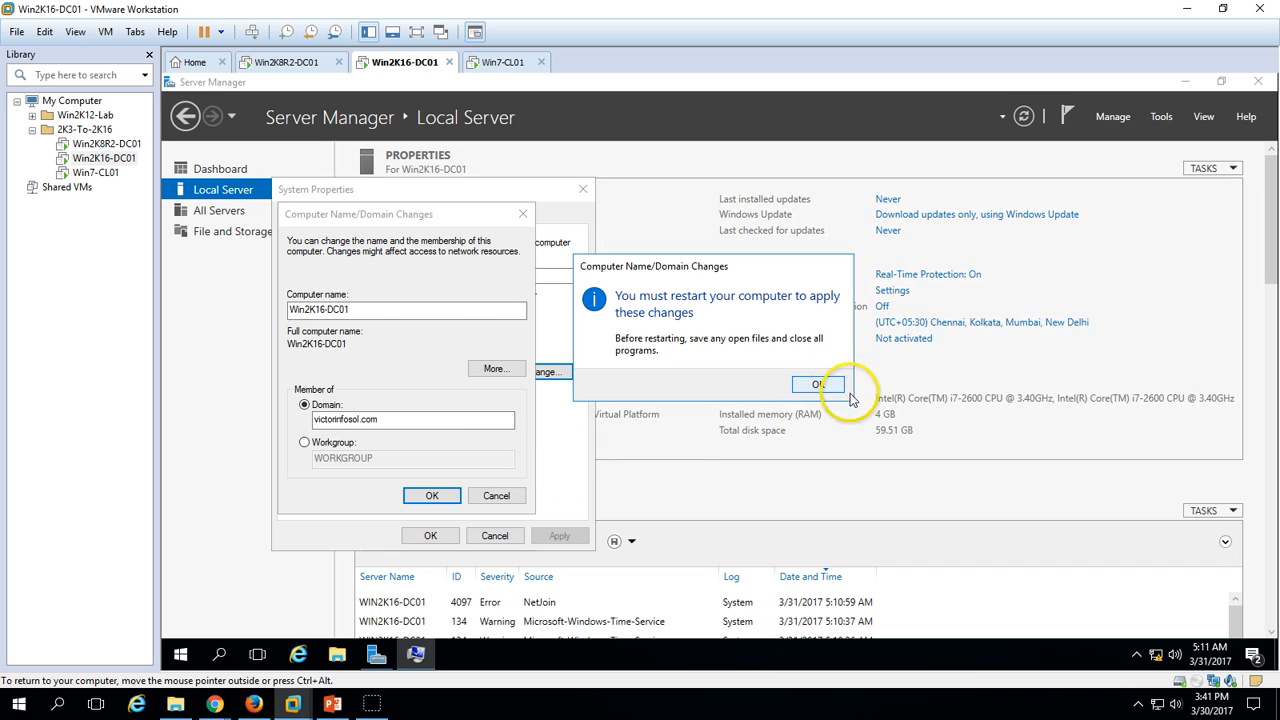
left_click(818, 385)
left_click(430, 535)
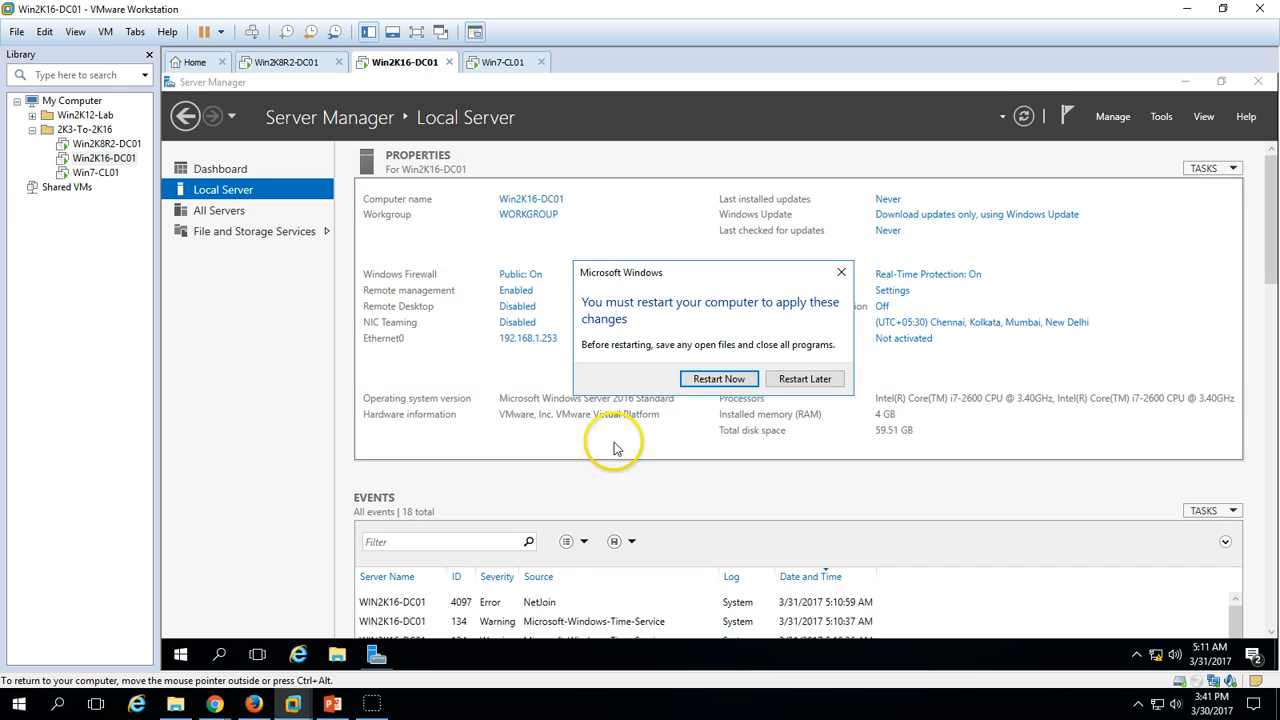
left_click(718, 379)
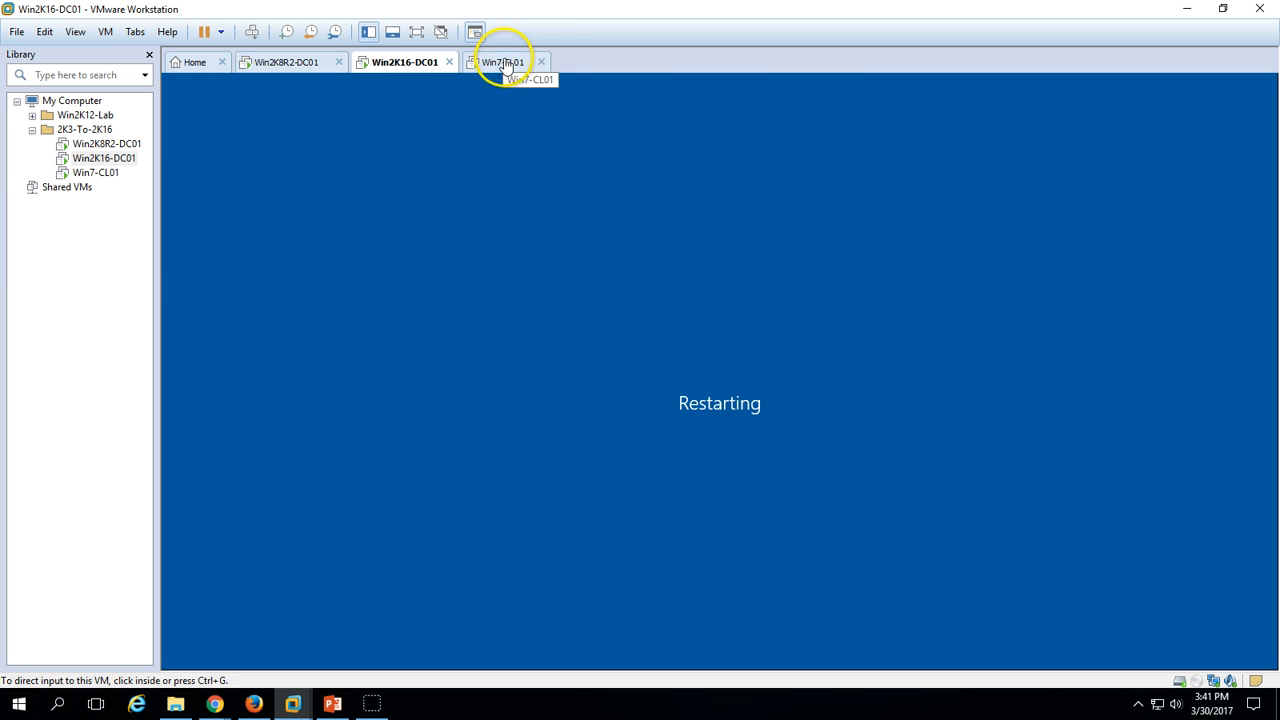
Switch to Win7-CL01 and open the Local Area Connection status from the Network and Sharing Center.
left_click(306, 66)
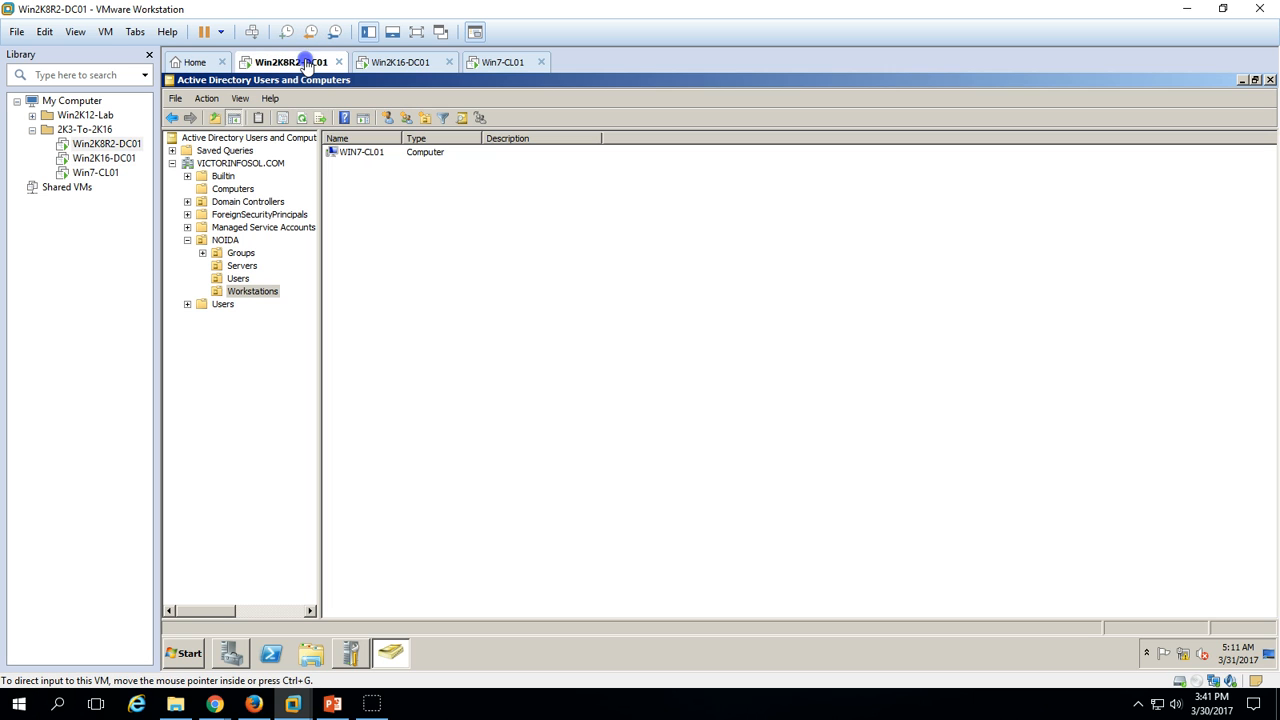
left_click(505, 64)
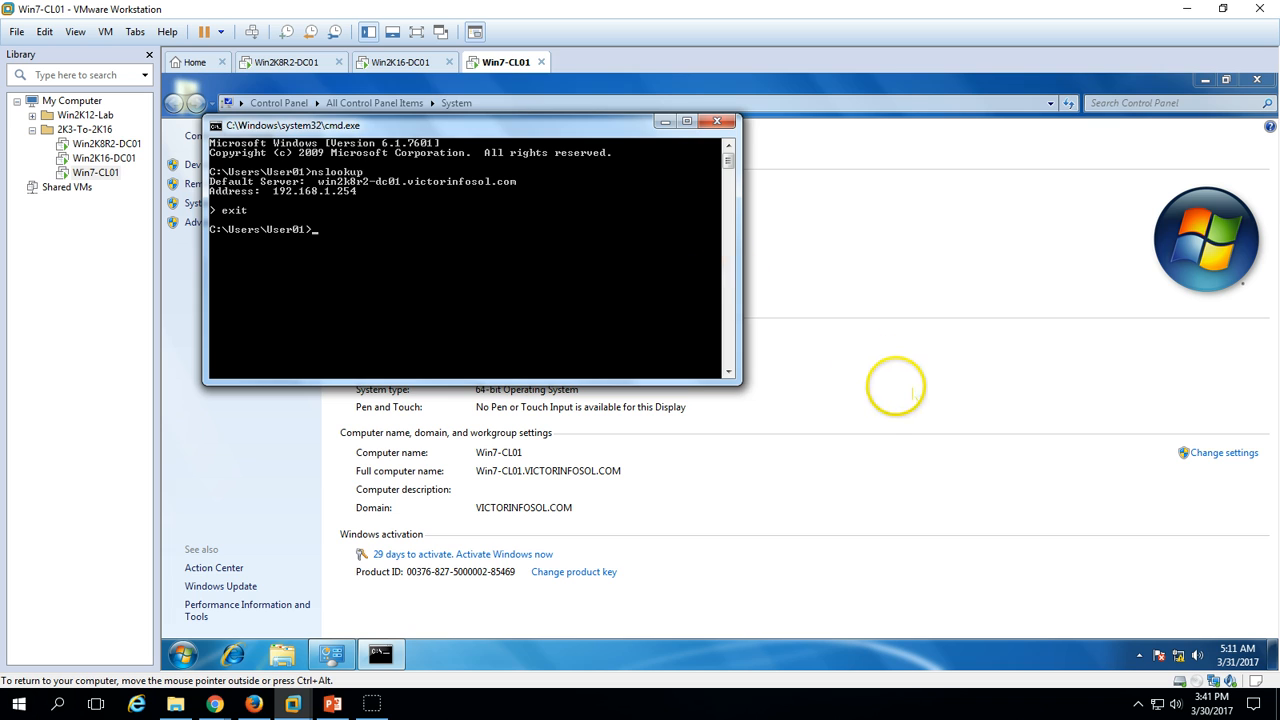
left_click(900, 390)
right_click(1180, 654)
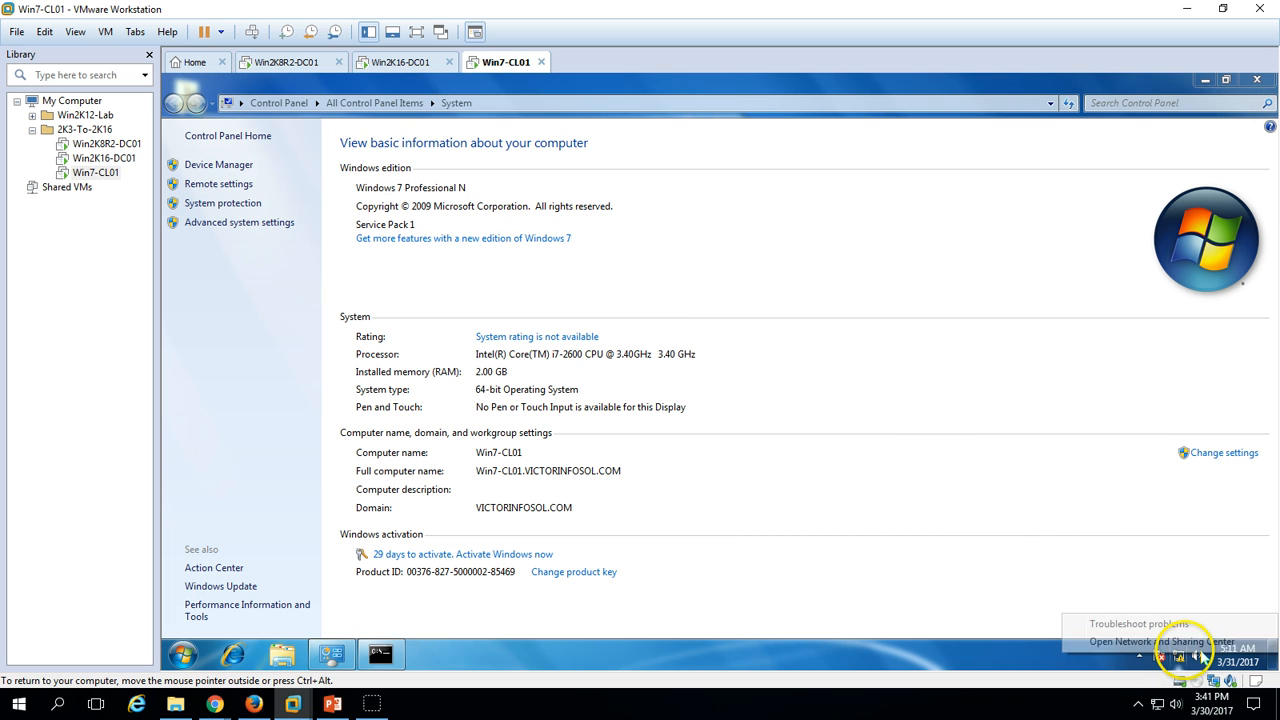
left_click(1175, 641)
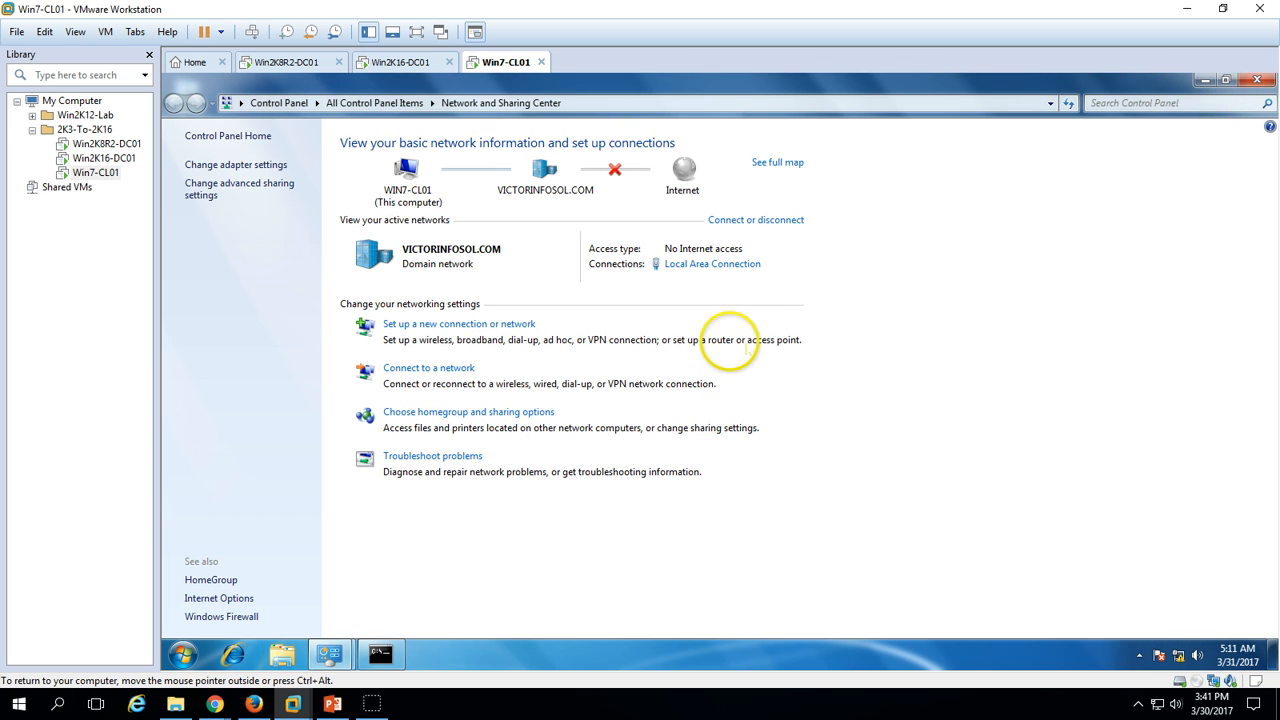
left_click(738, 264)
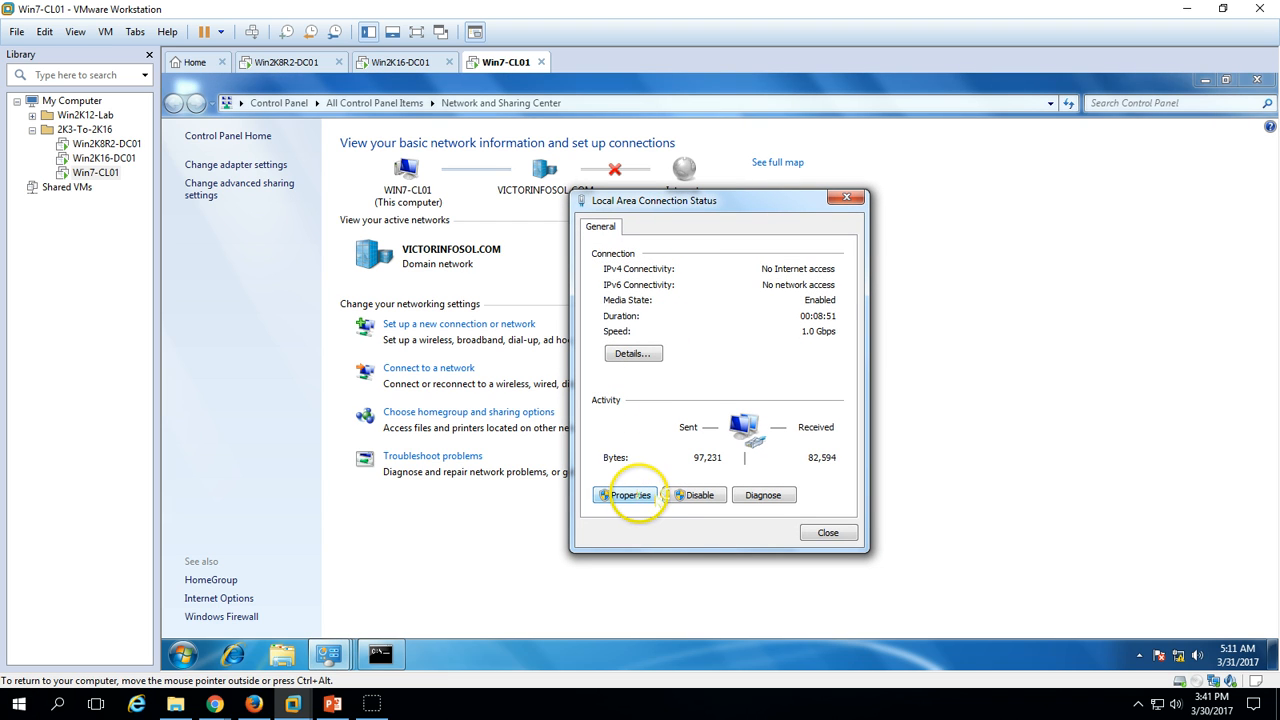
Open the Local Area Connection properties, authorizing the elevation with the user name Administrator and the account password.
left_click(633, 495)
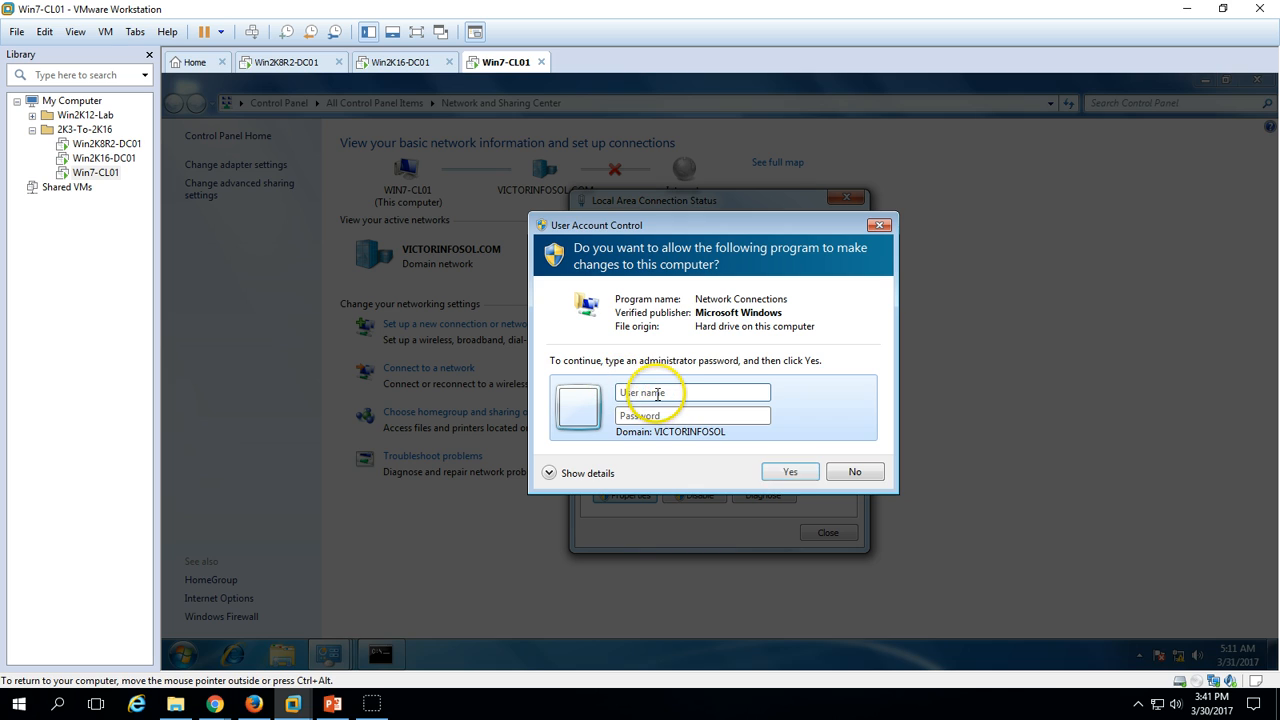
left_click(659, 391)
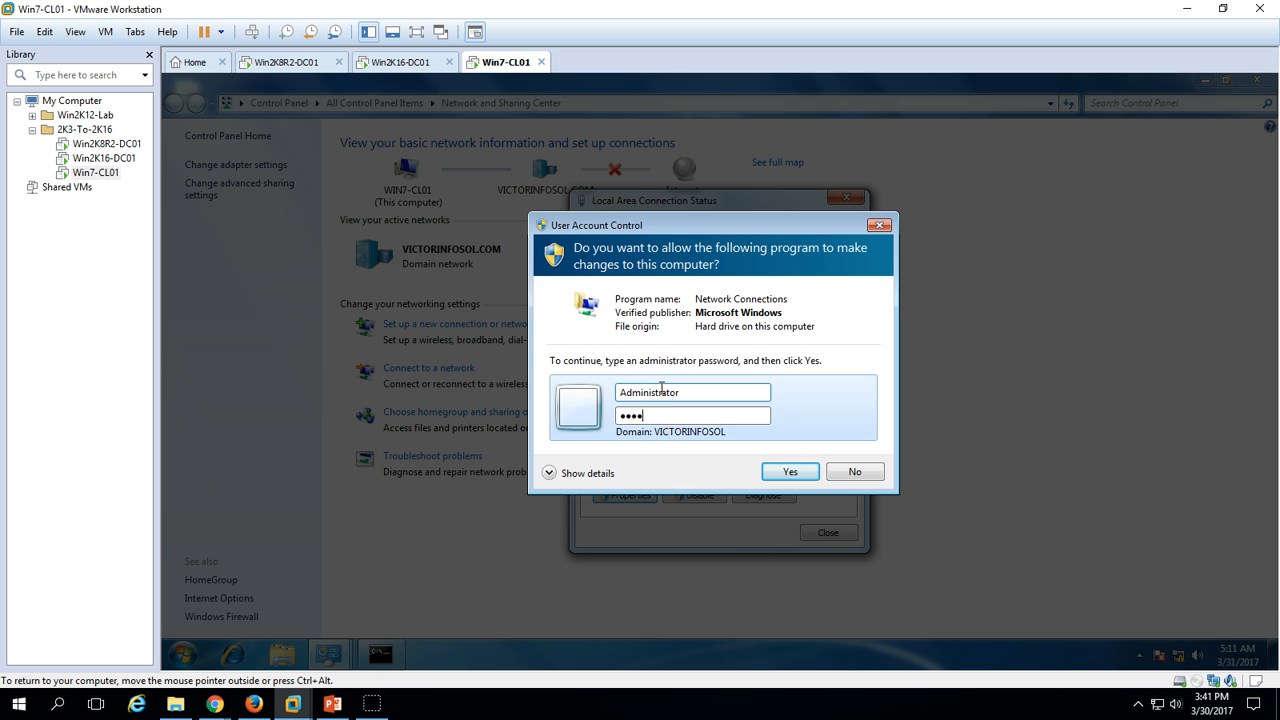
key("Return")
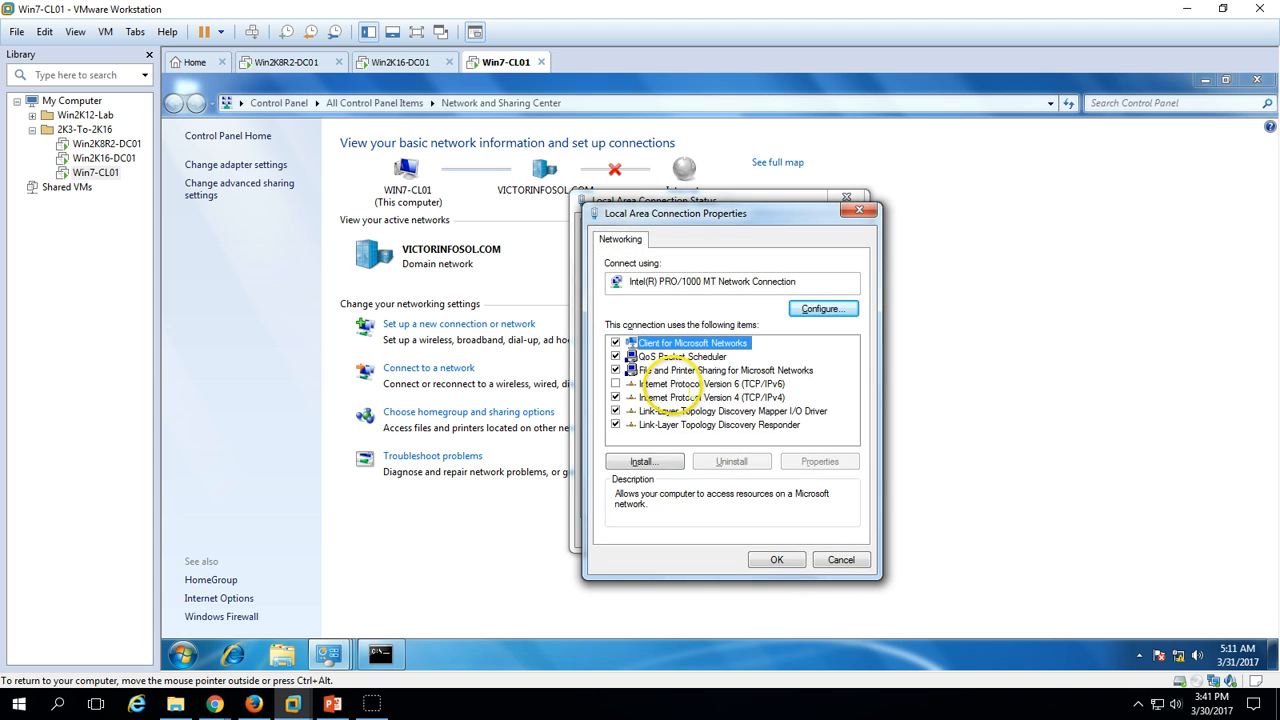
Set the alternate DNS server to 192.168.1.253 in the IPv4 properties of Win7-CL01 and apply the change.
left_click(730, 398)
left_click(820, 461)
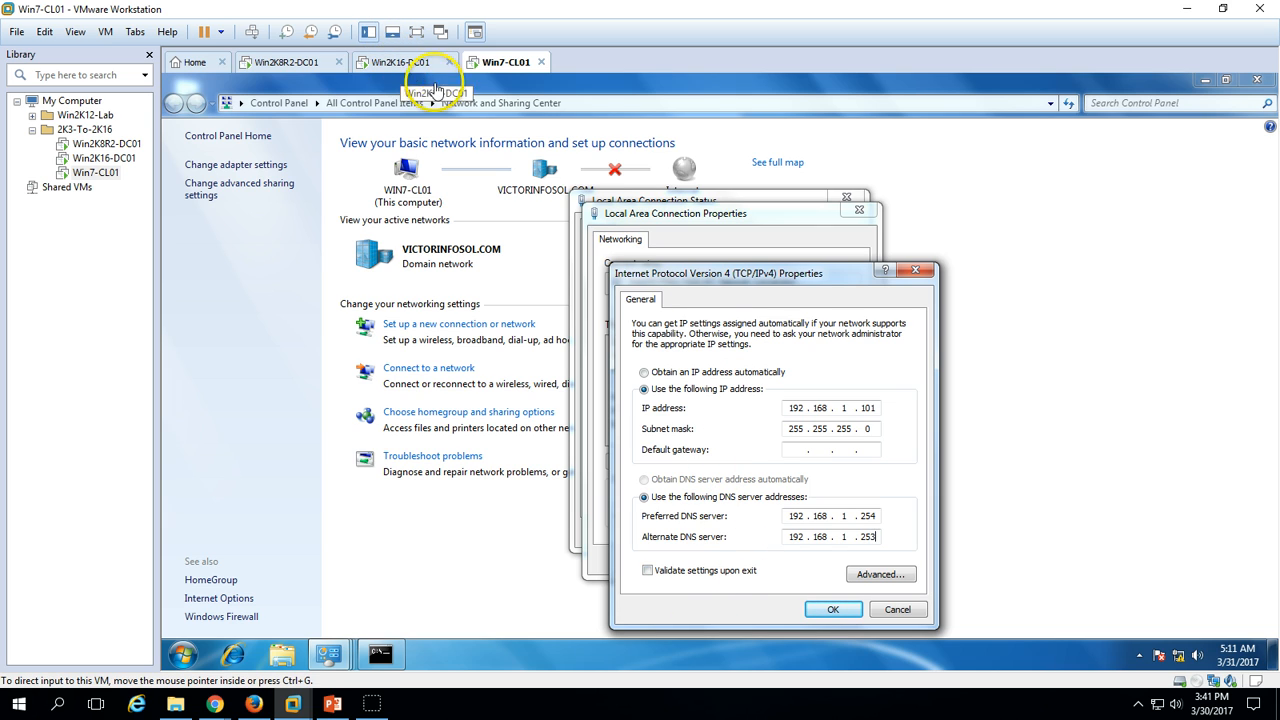
left_click(832, 609)
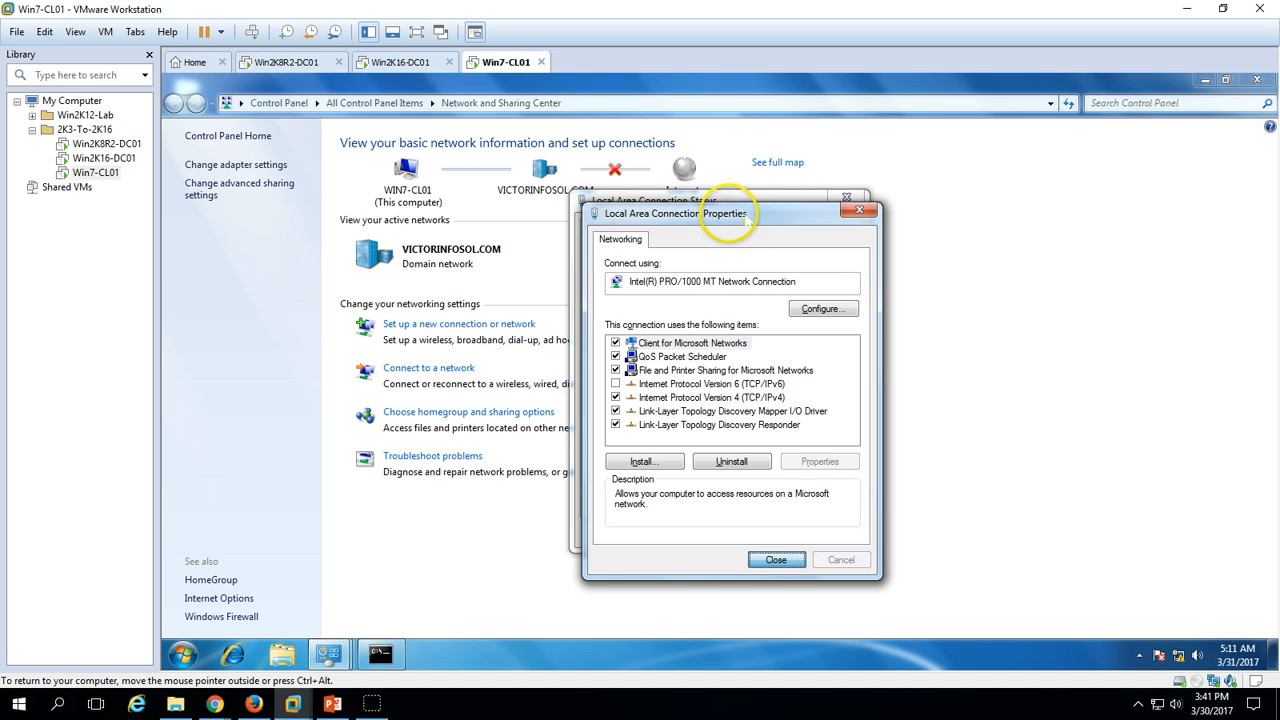
left_click(400, 62)
left_click(506, 62)
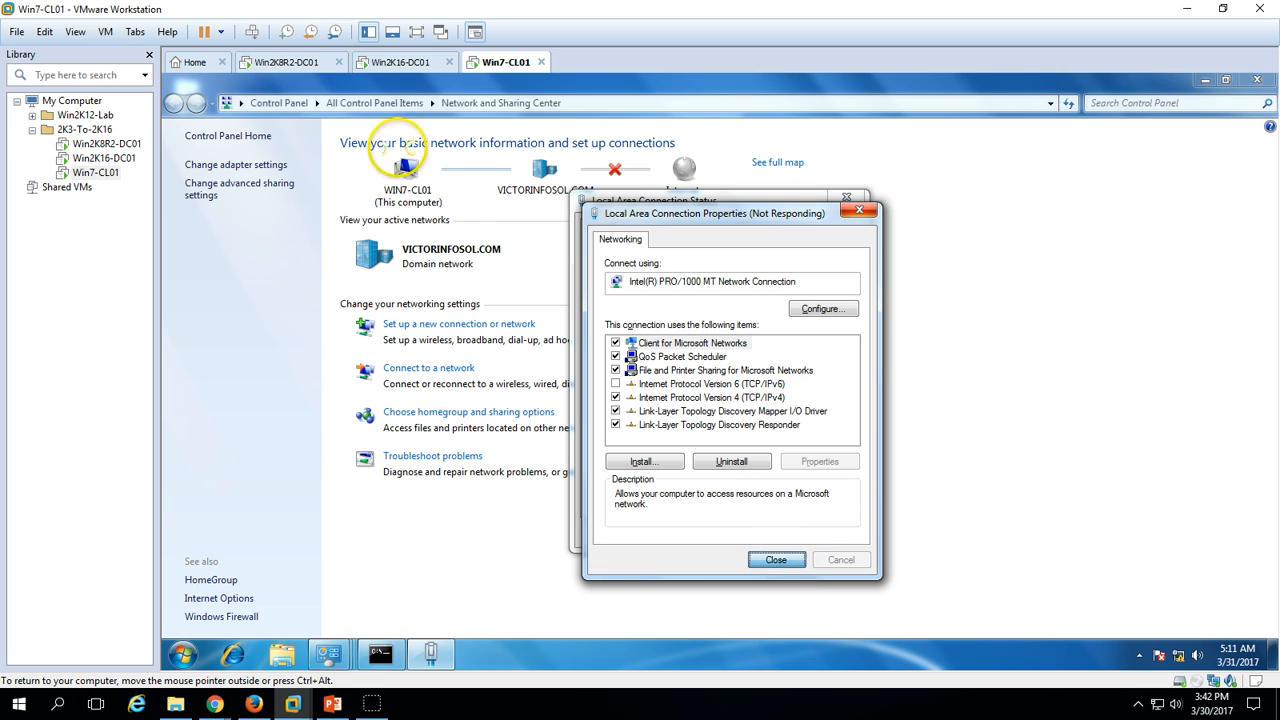
Switch to Win2K8R2-DC01 and open its Network and Sharing Center.
left_click(287, 62)
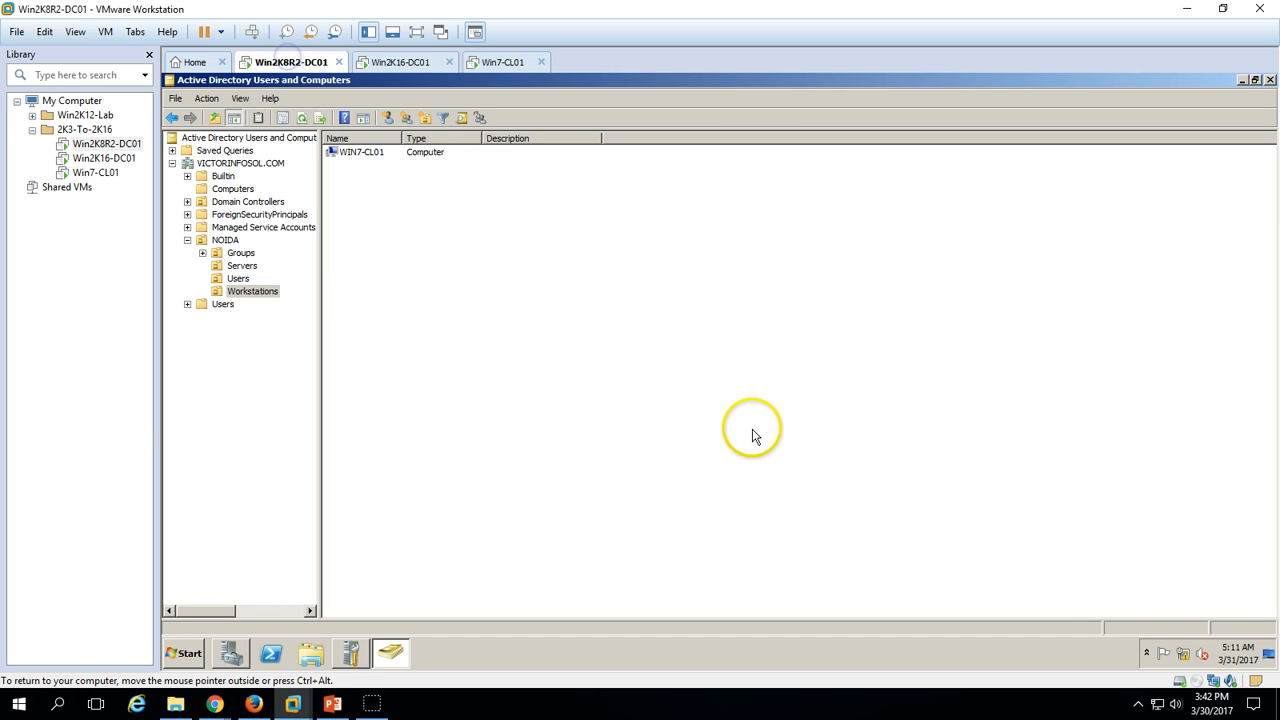
left_click(1182, 655)
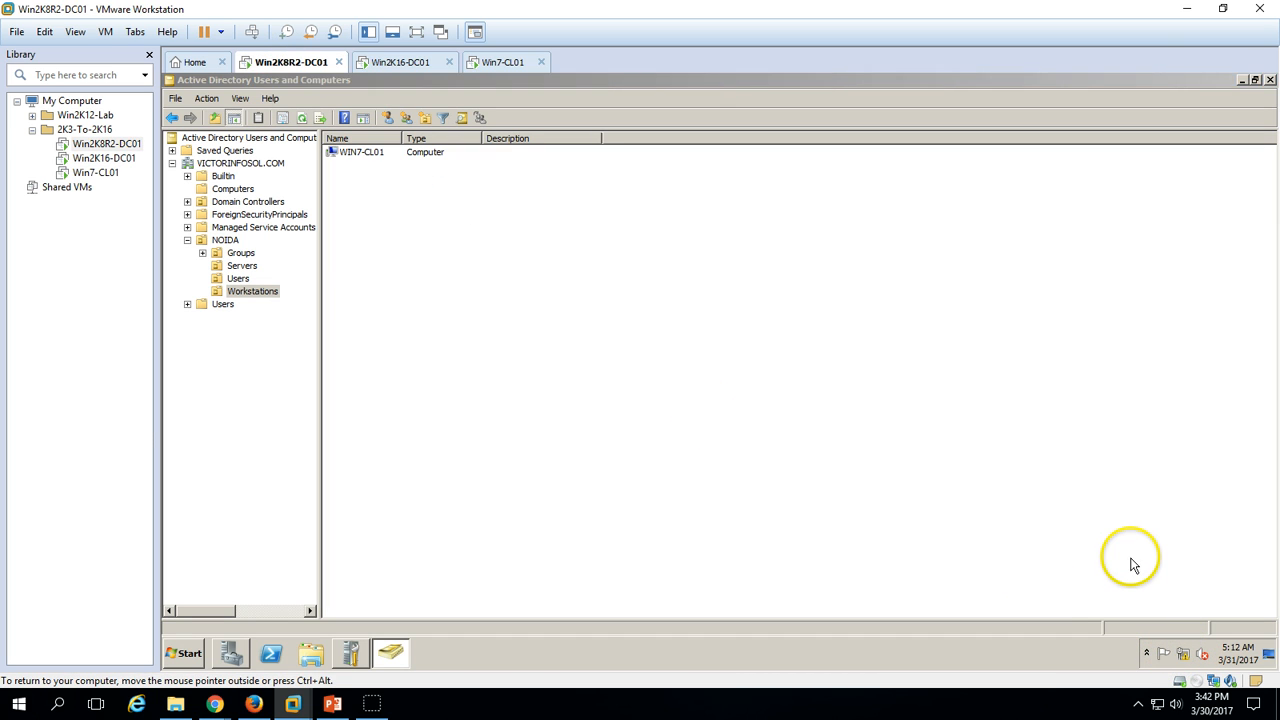
right_click(1183, 655)
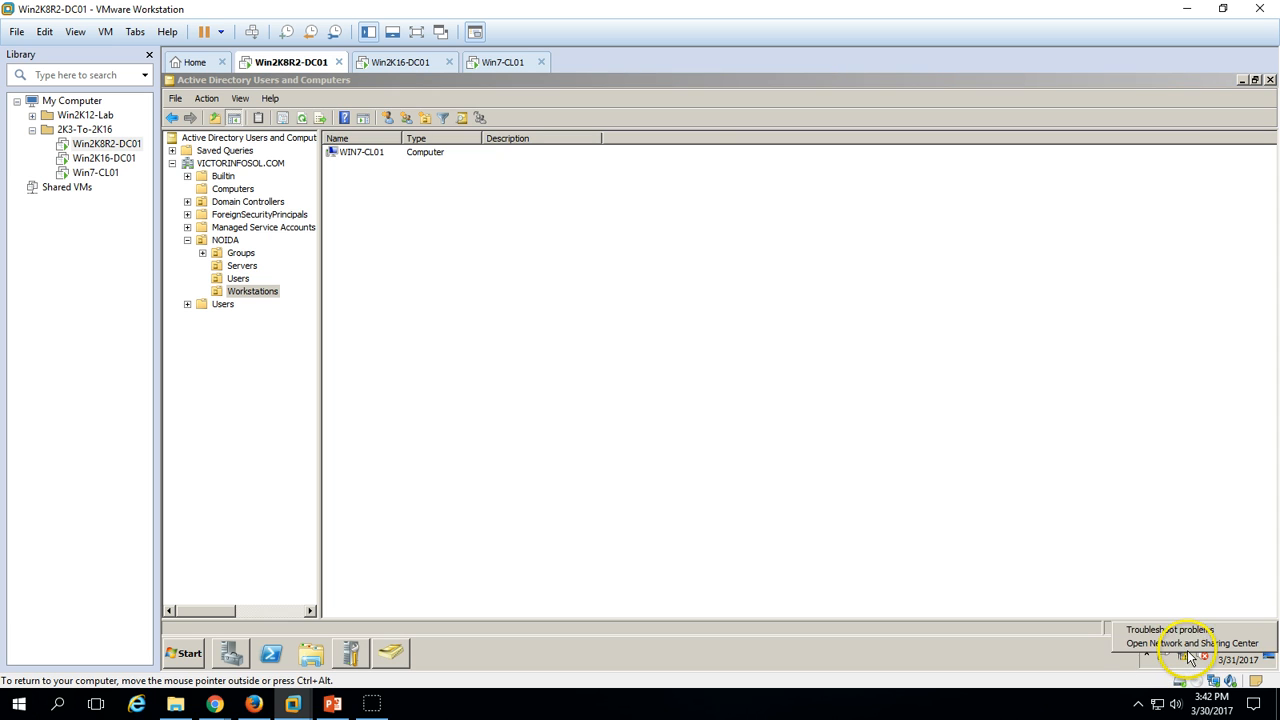
left_click(1180, 645)
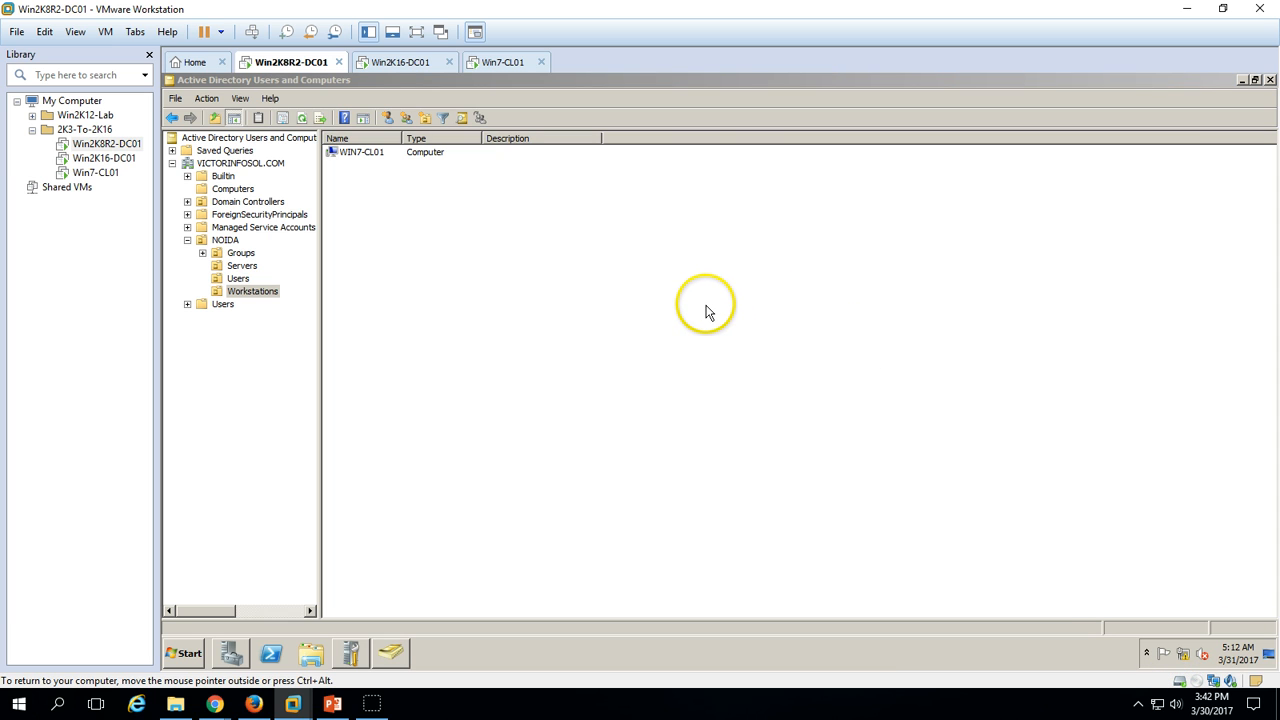
left_click(412, 63)
left_click(306, 63)
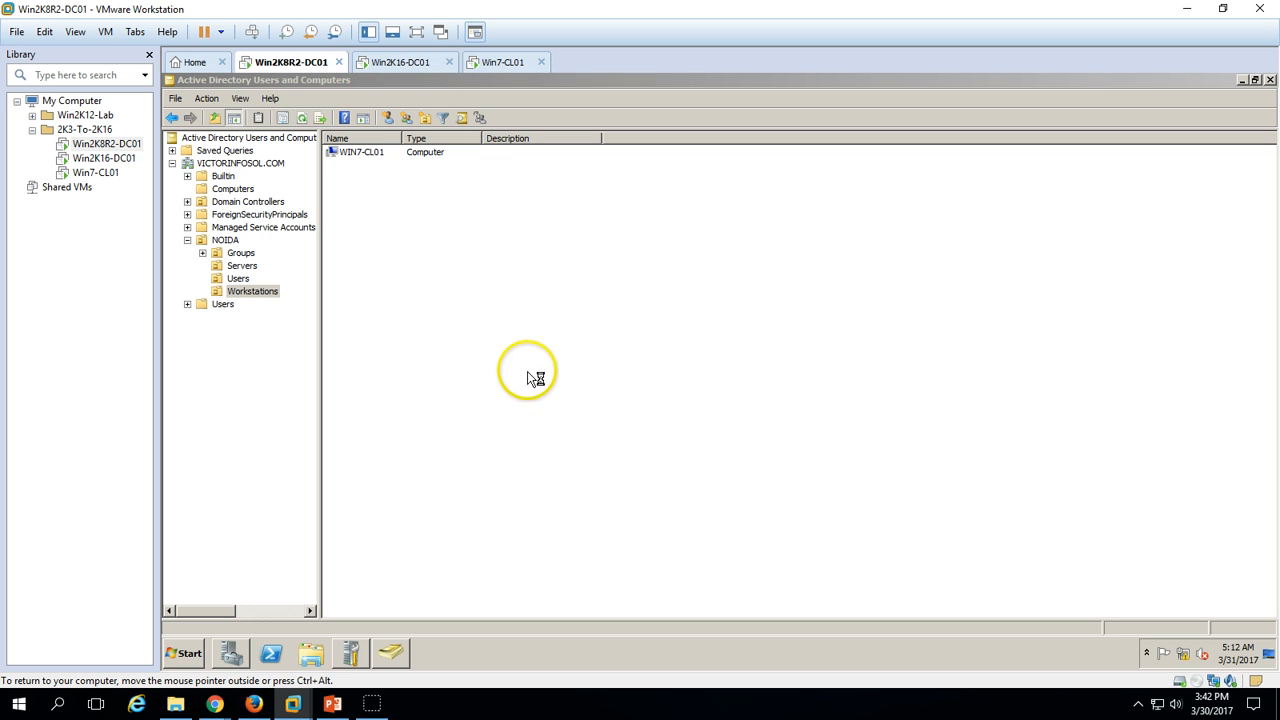
Set the alternate DNS server to 192.168.1.253 in the Local Area Connection's IPv4 properties and close the network windows.
left_click(711, 259)
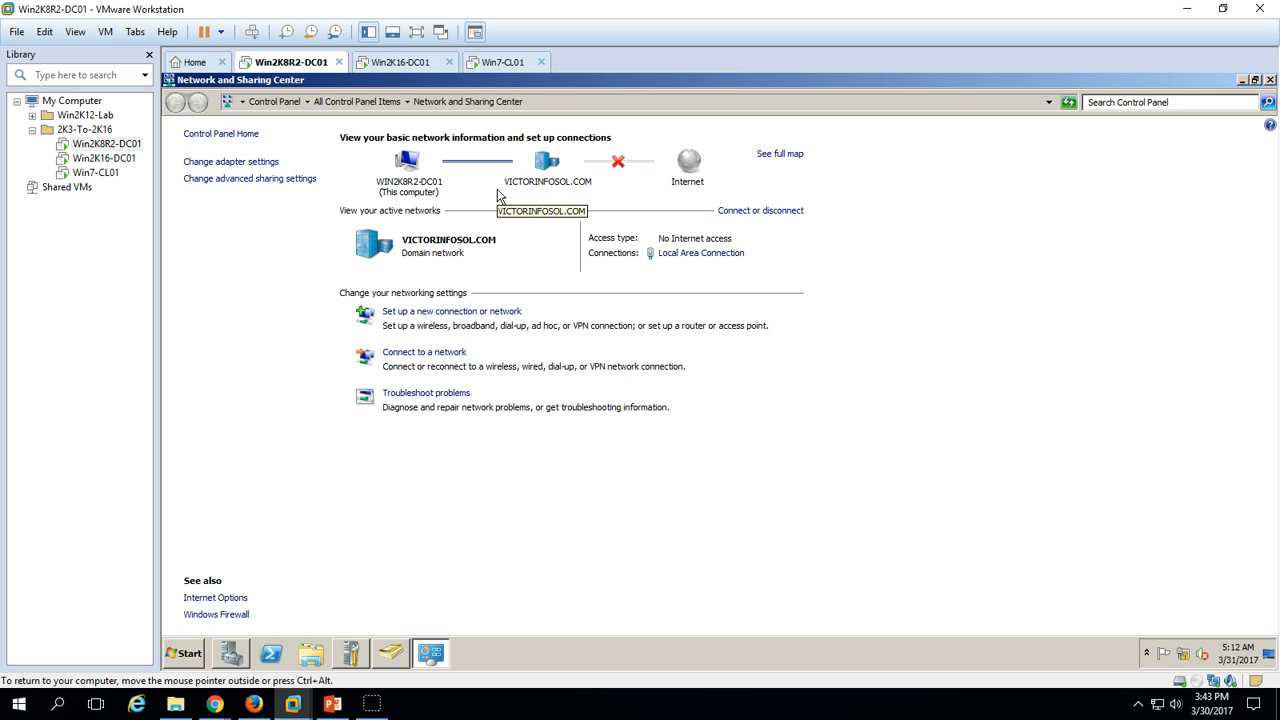
left_click(704, 255)
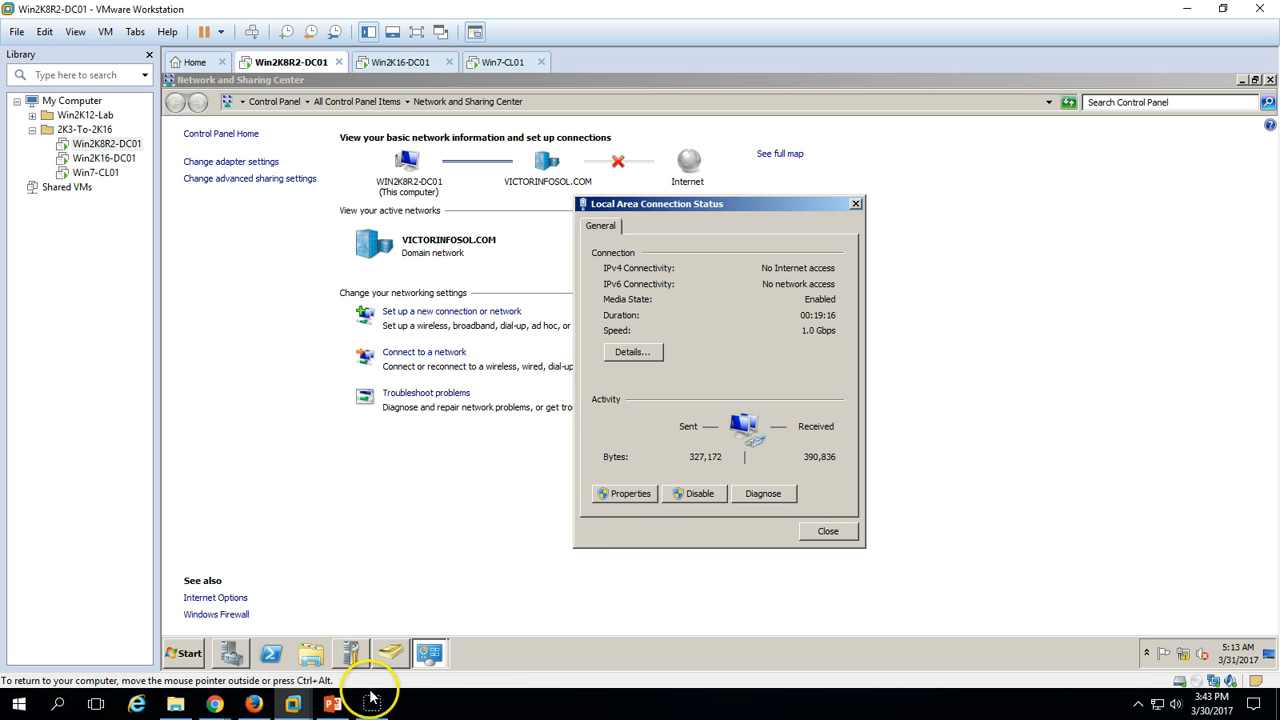
left_click(630, 493)
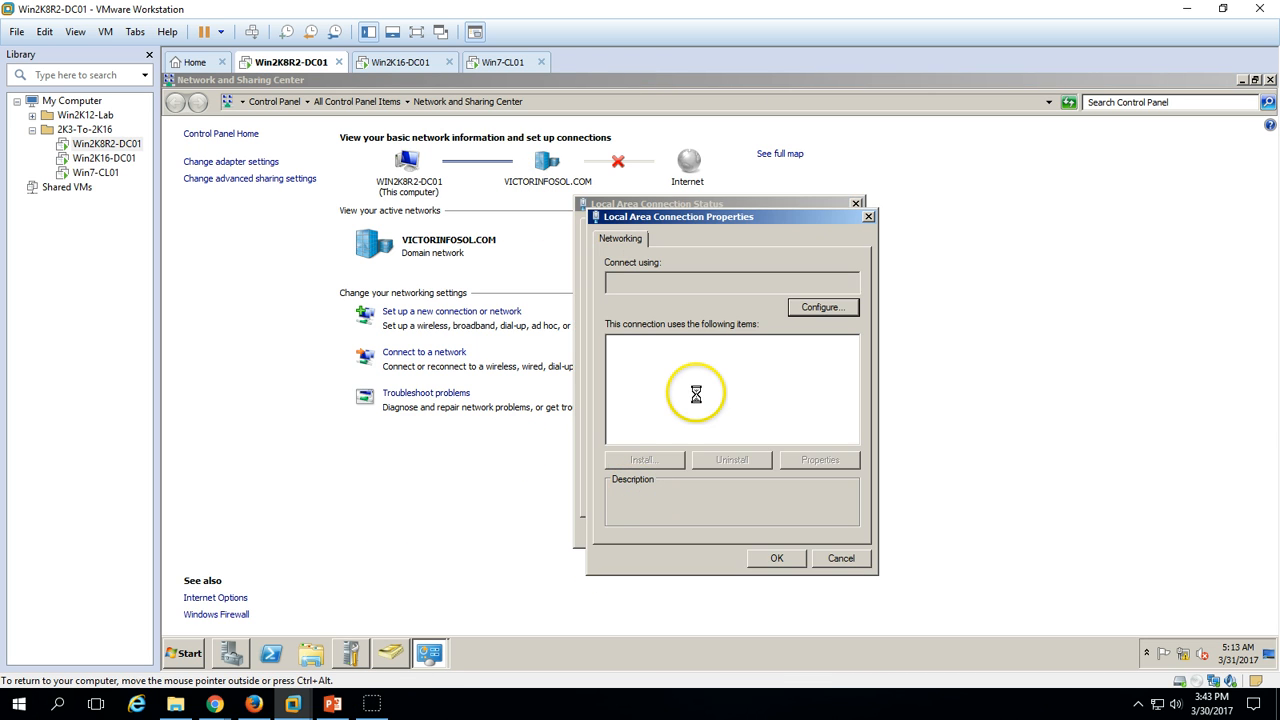
left_click(704, 397)
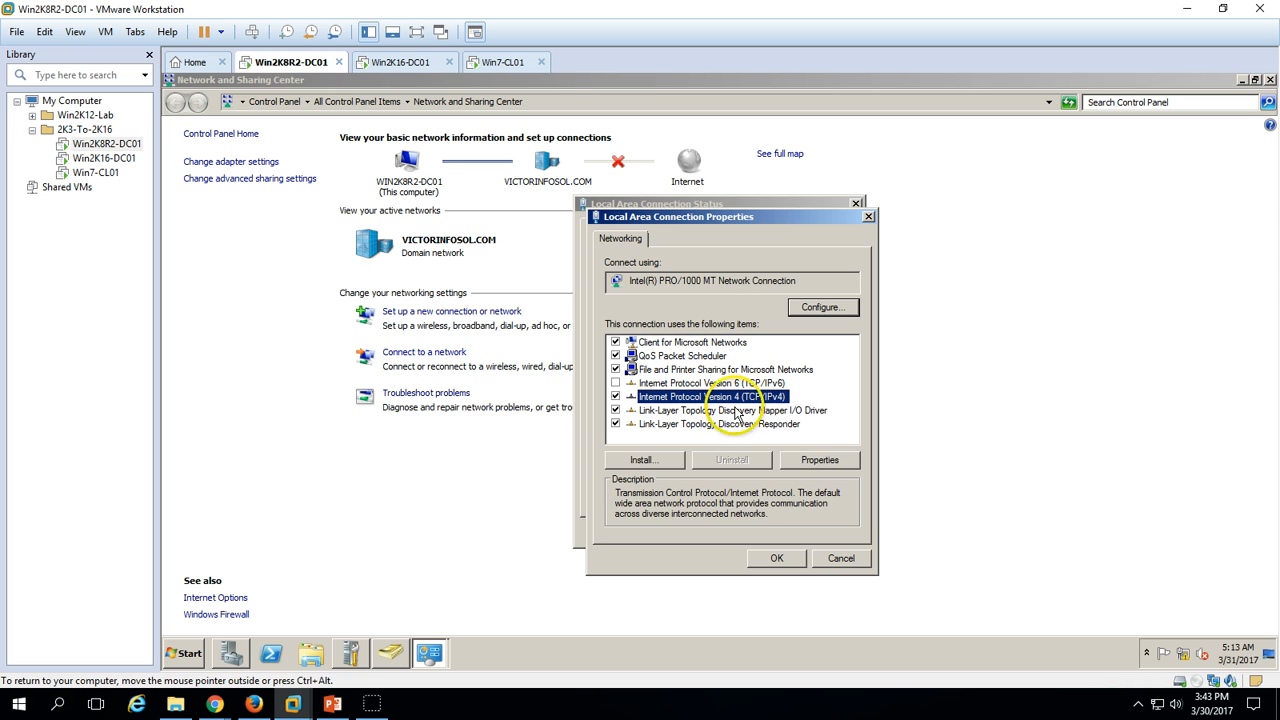
left_click(822, 460)
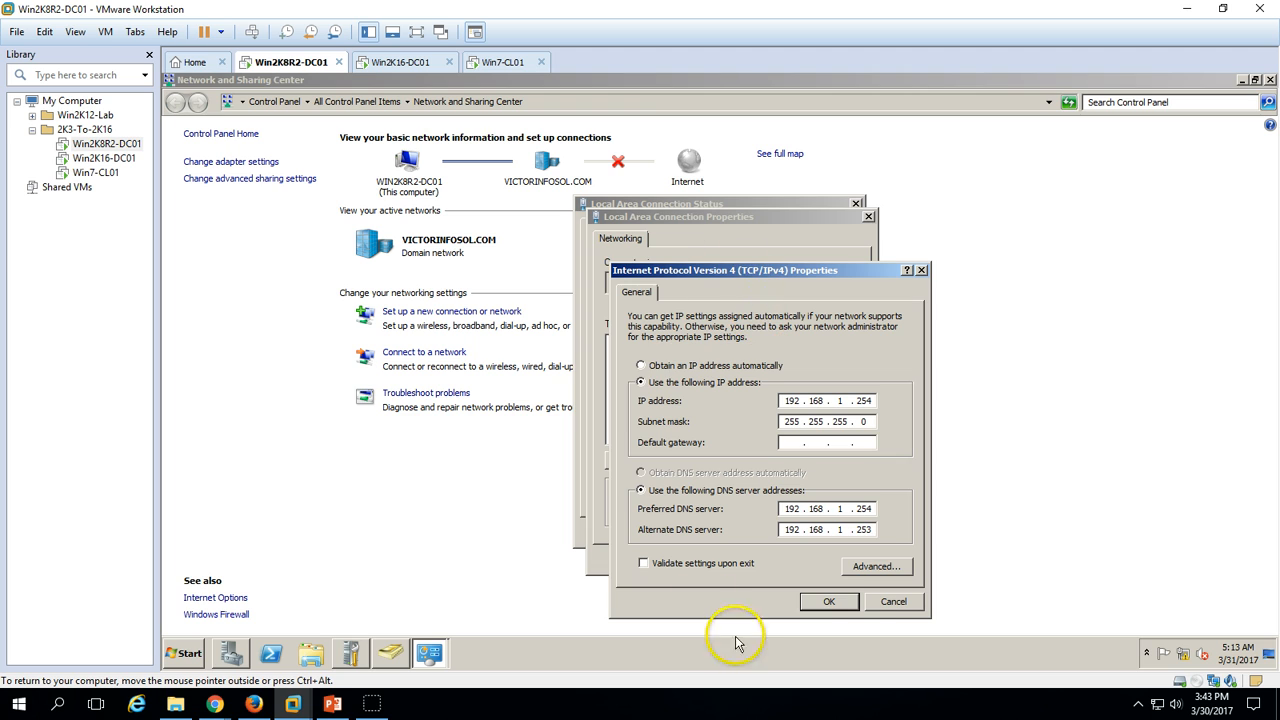
left_click(828, 601)
left_click(777, 560)
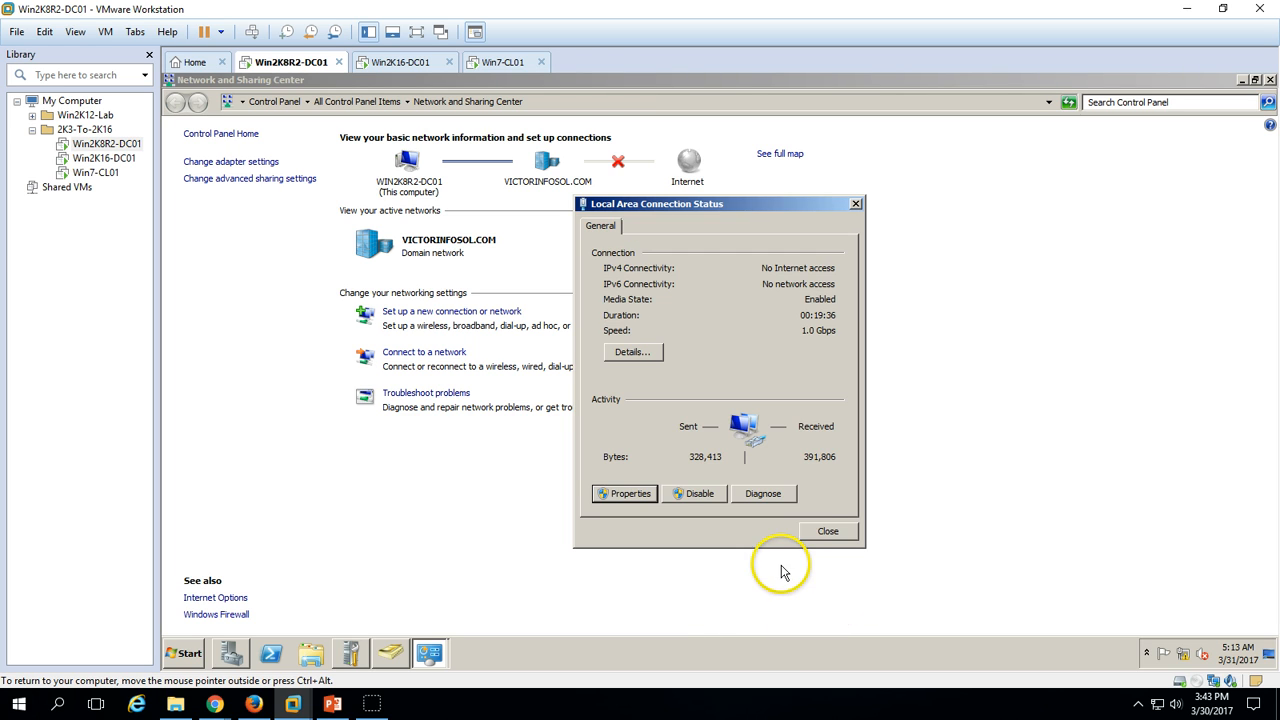
left_click(826, 534)
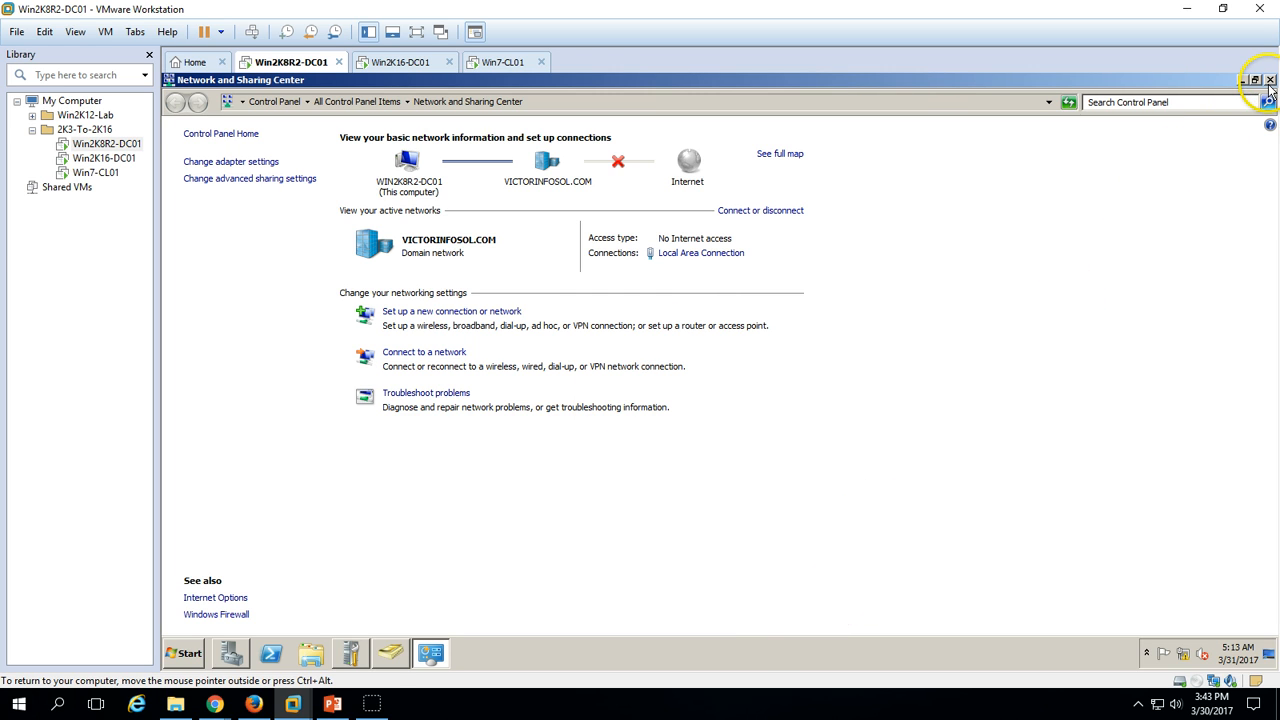
left_click(1269, 80)
Switch to Win2K16-DC01 and sign in as VICTORINFOSOL\Administrator with the account password.
left_click(399, 61)
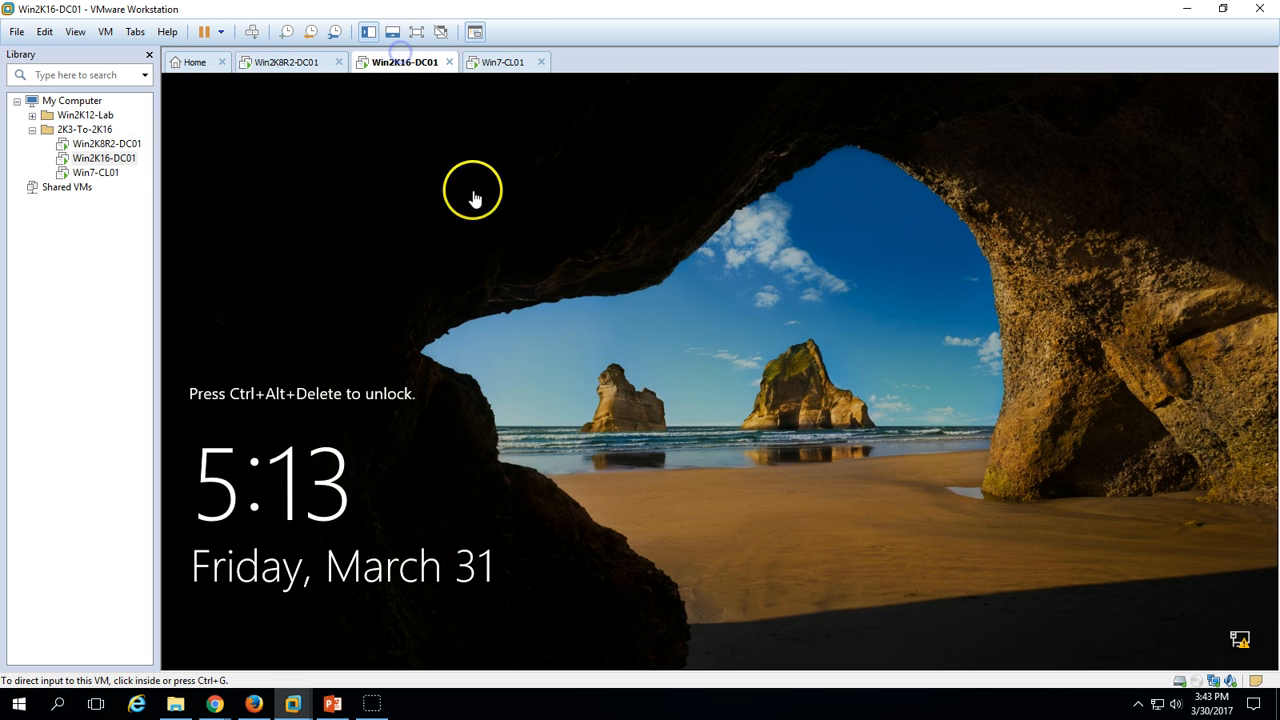
left_click(252, 31)
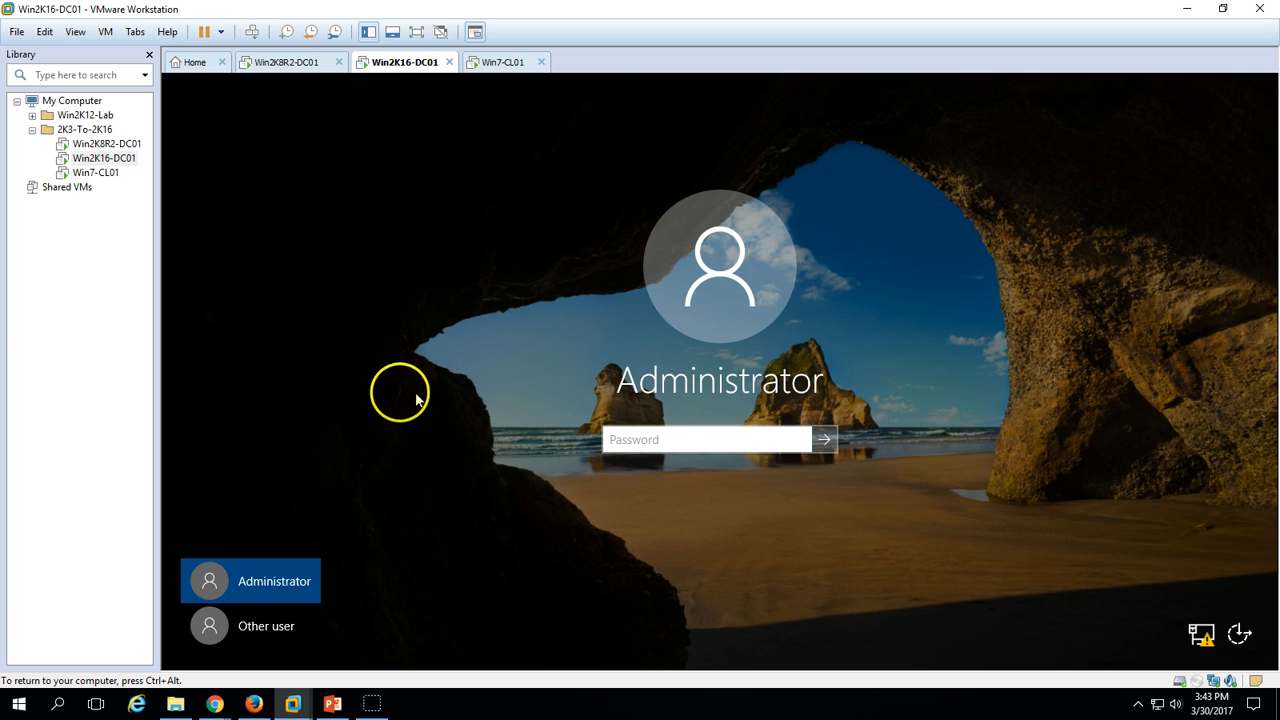
left_click(260, 627)
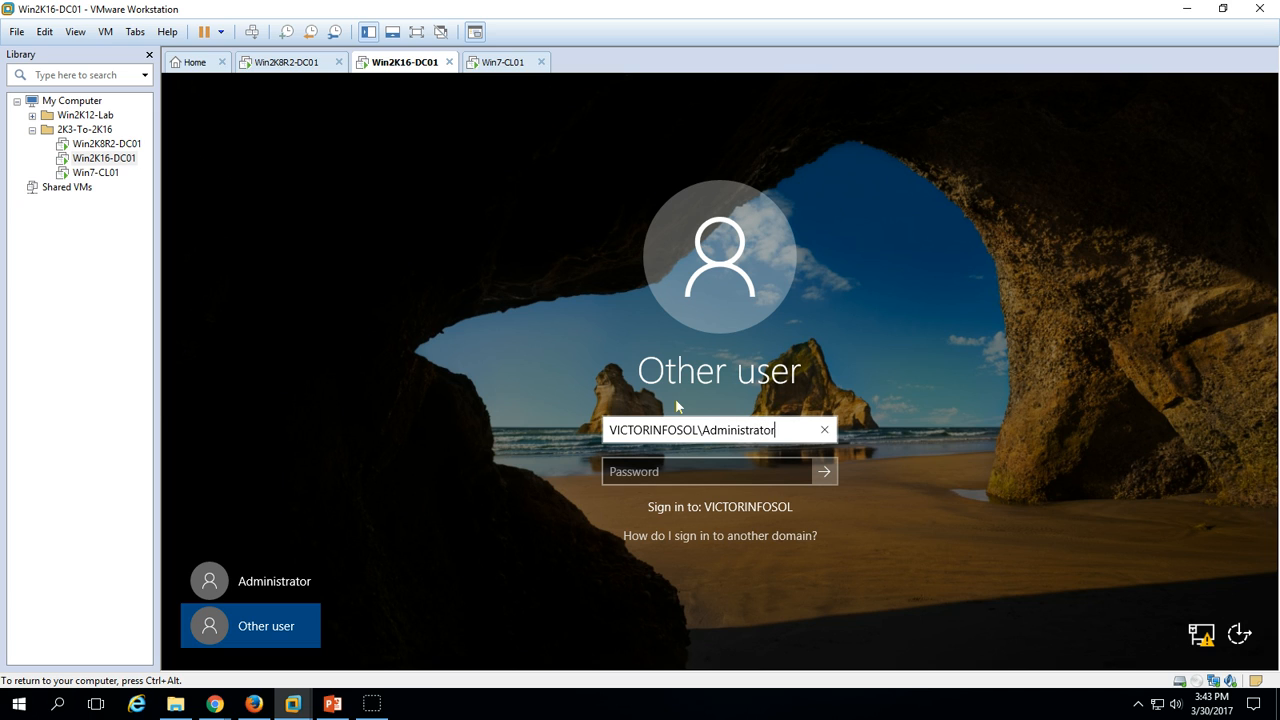
key("Tab")
type("*****")
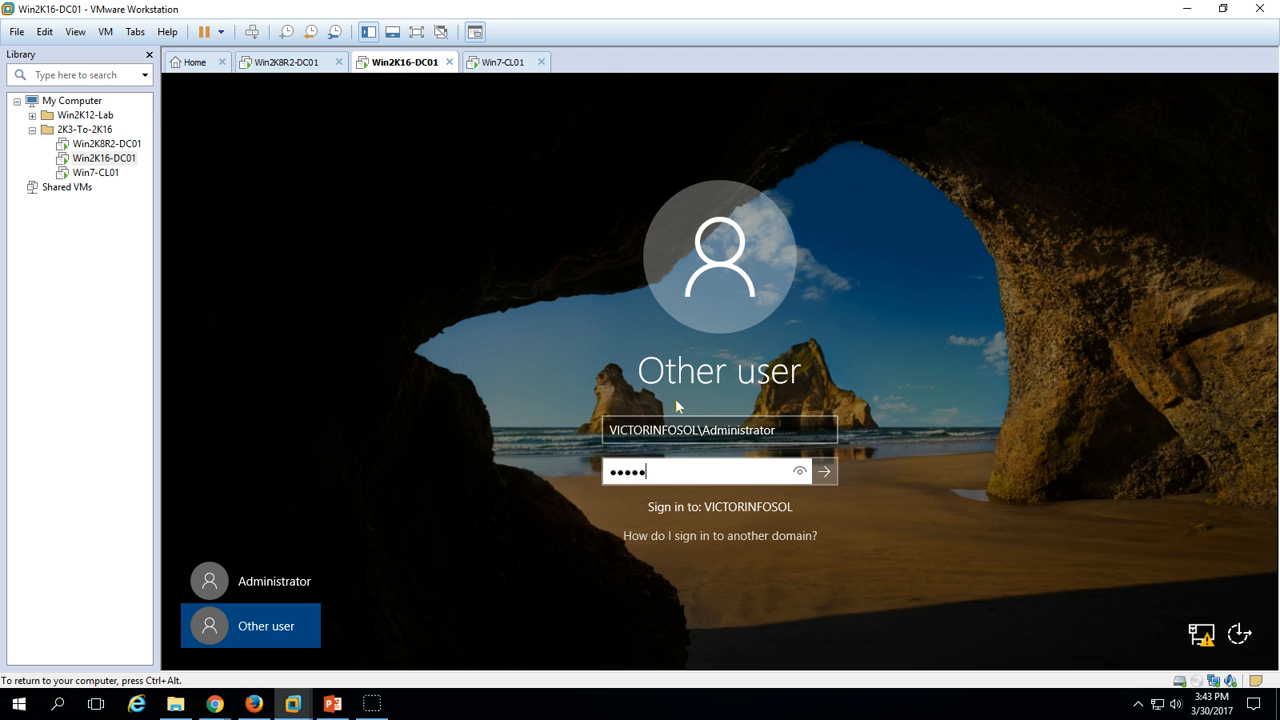
type("***")
key("Return")
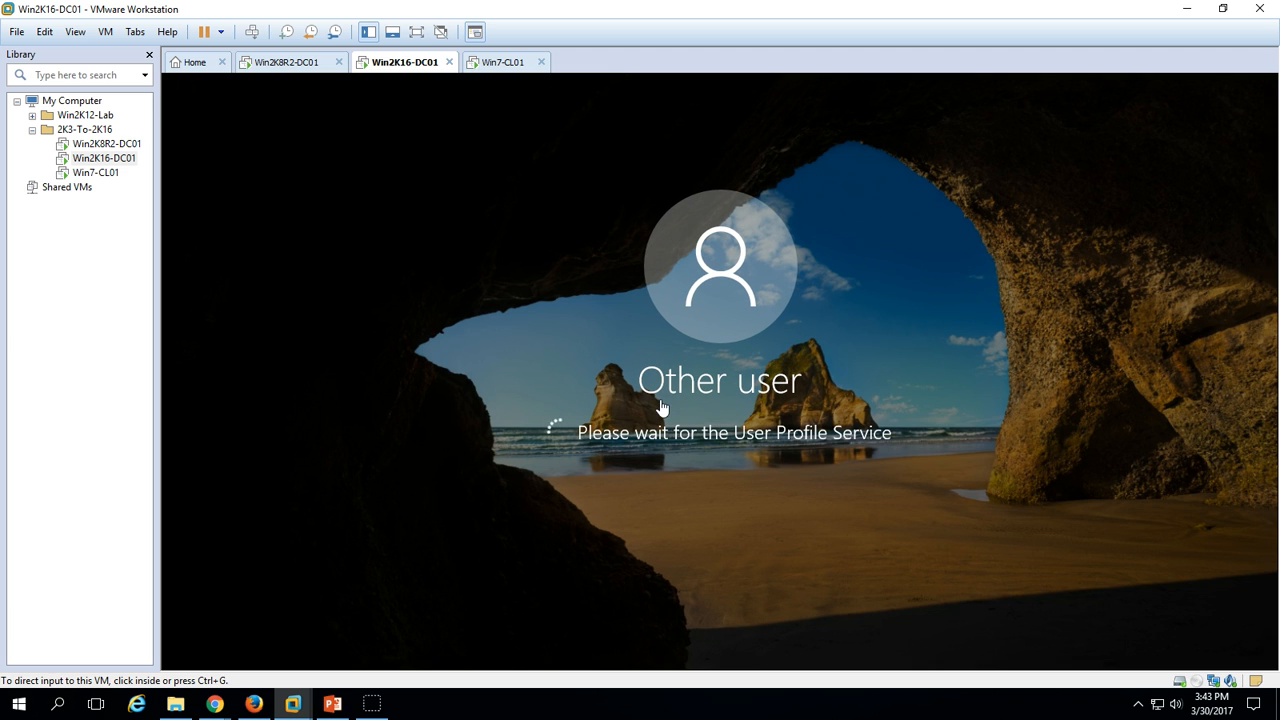
On Win2K8R2-DC01, examine the Administrator user's address and account properties in Active Directory Users and Computers.
left_click(281, 62)
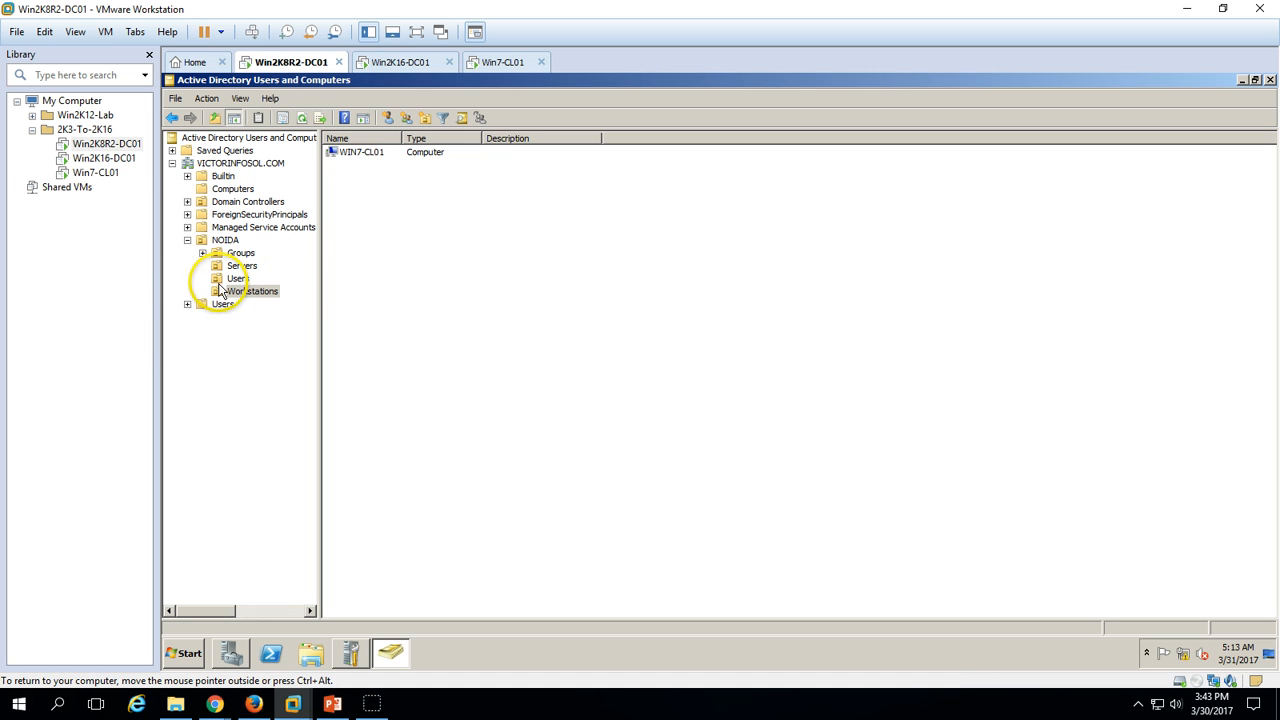
left_click(226, 178)
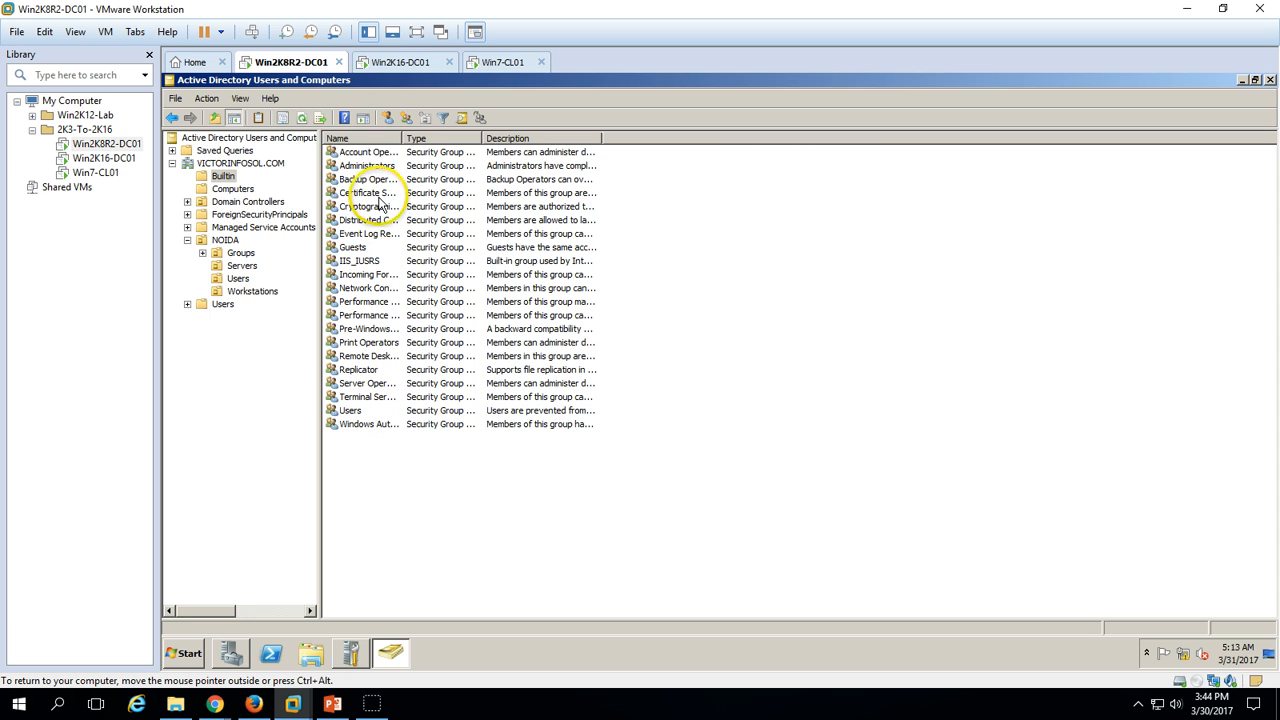
left_click(221, 305)
left_click(406, 151)
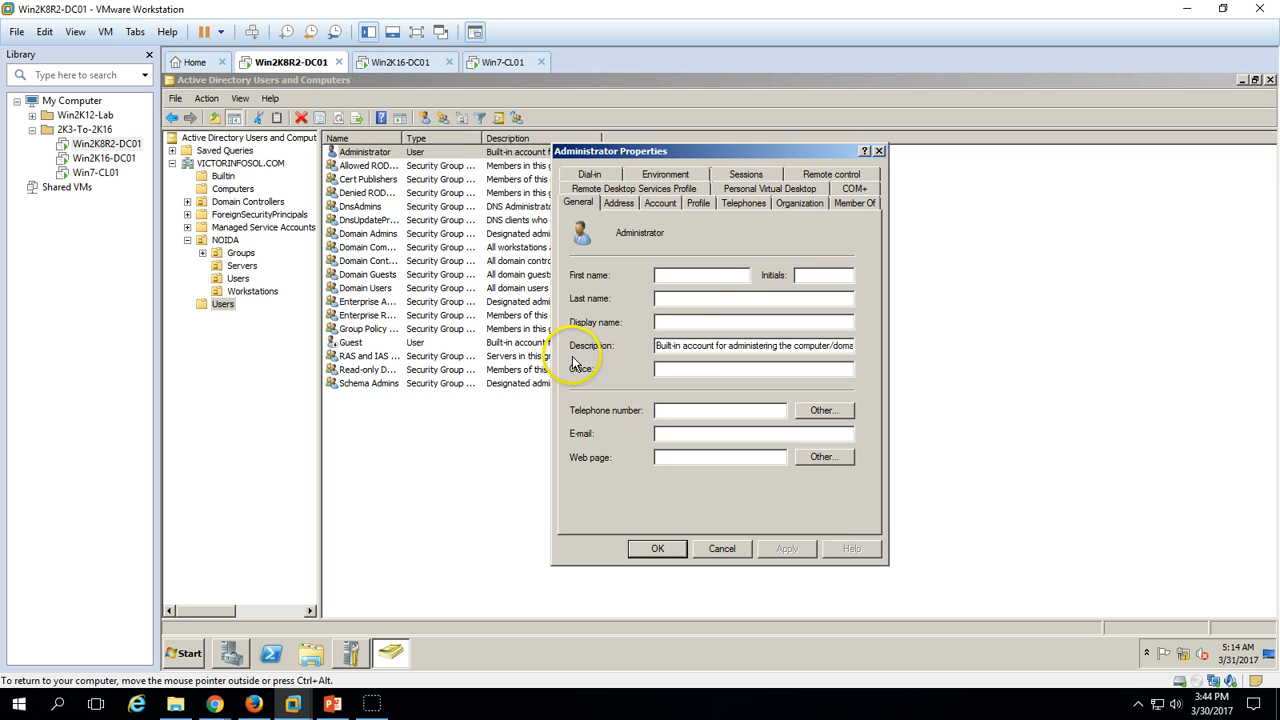
left_click(622, 204)
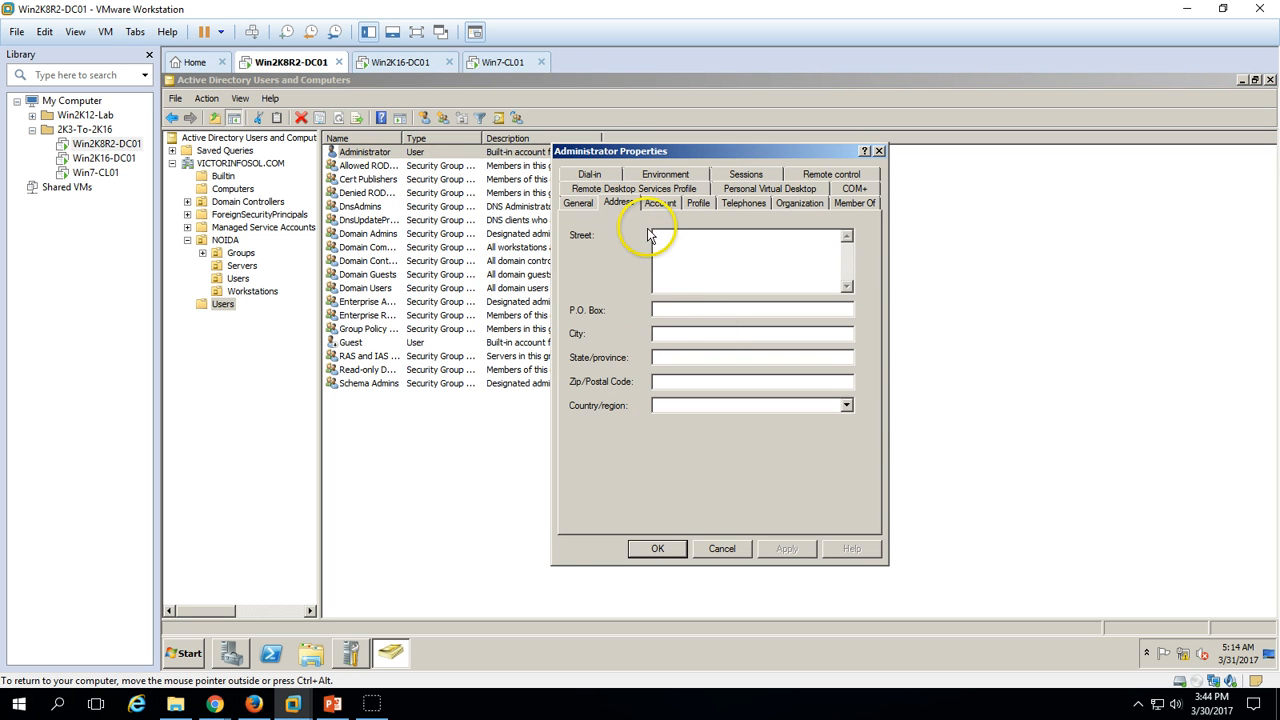
left_click(661, 203)
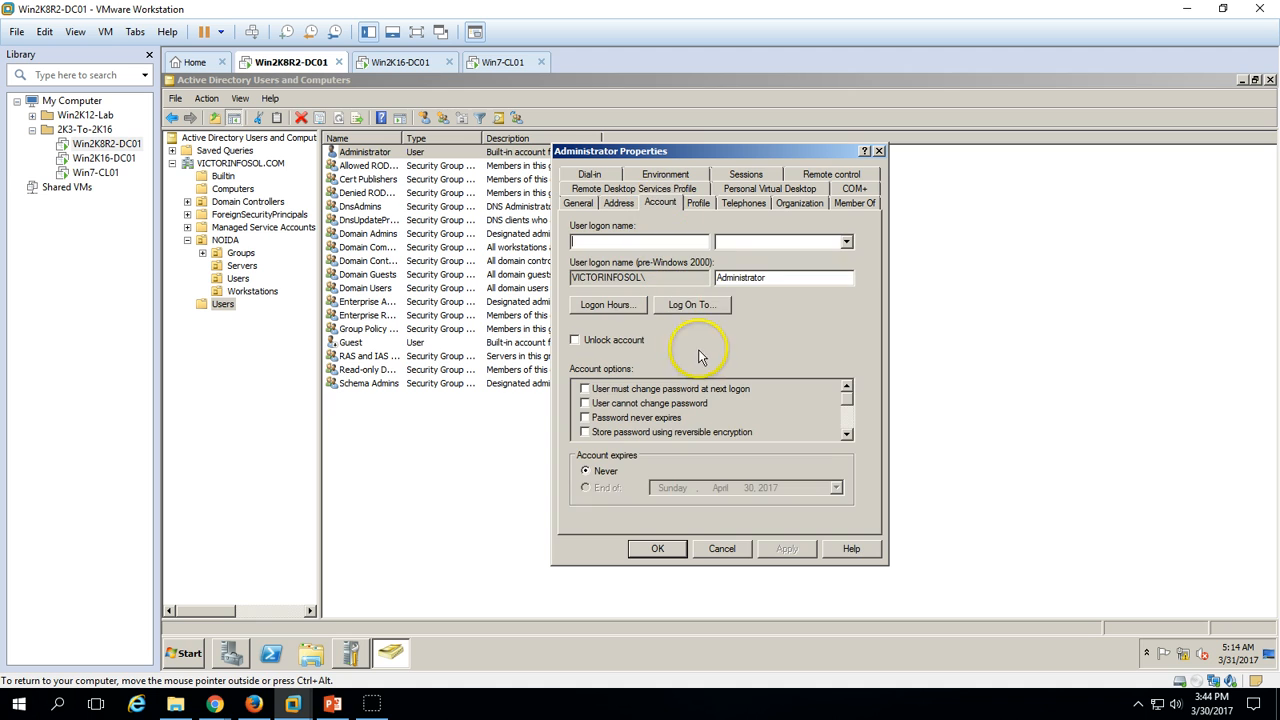
left_click(186, 653)
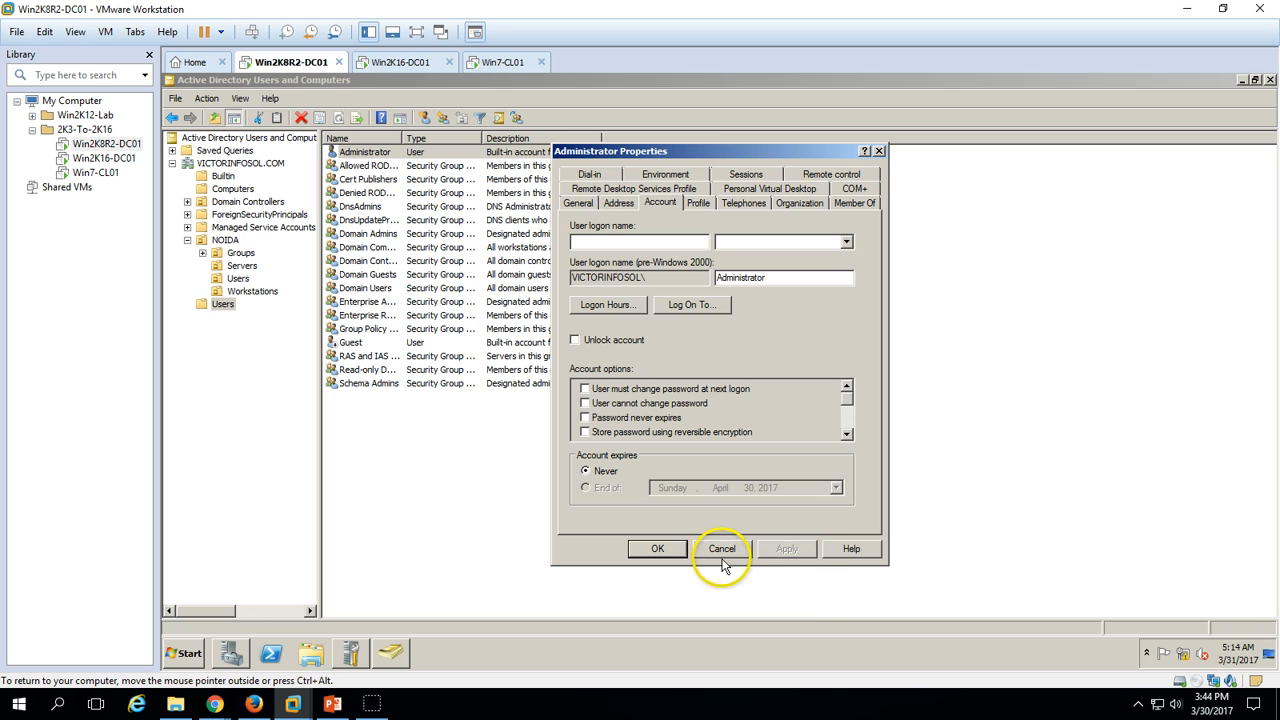
left_click(655, 549)
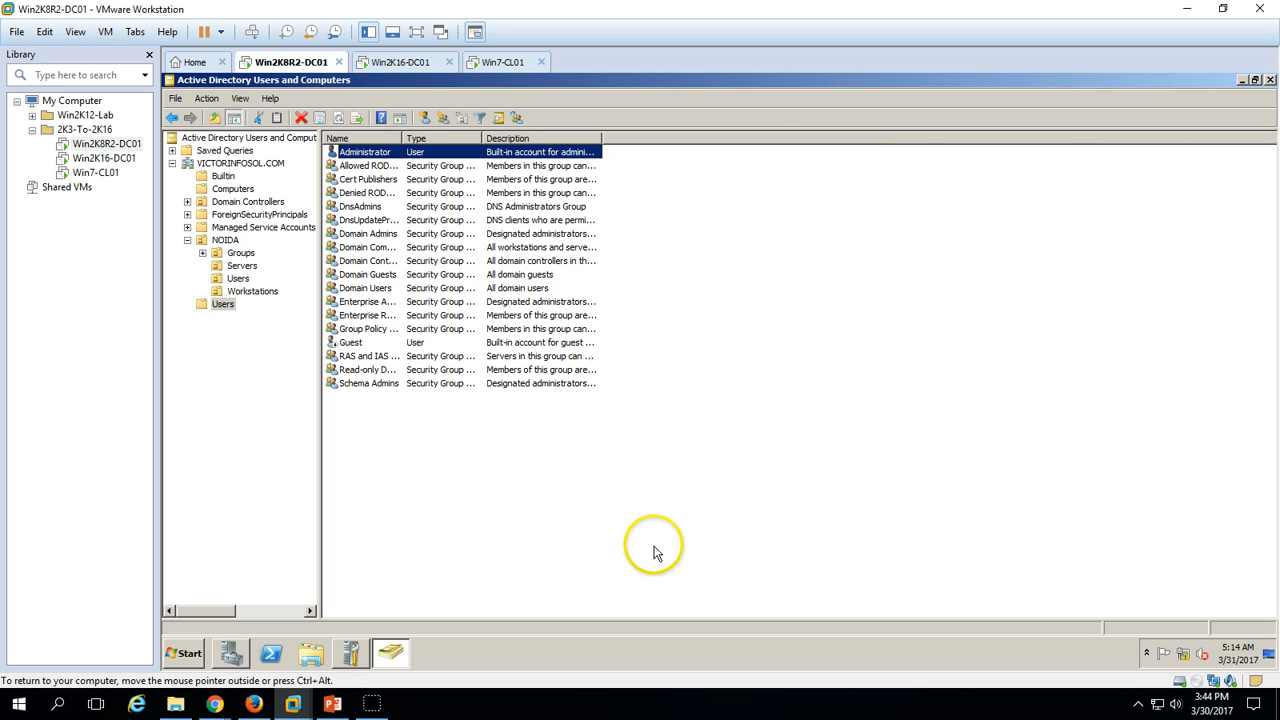
Return to Win2K16-DC01 and hide the welcome tile on the Server Manager dashboard.
left_click(410, 64)
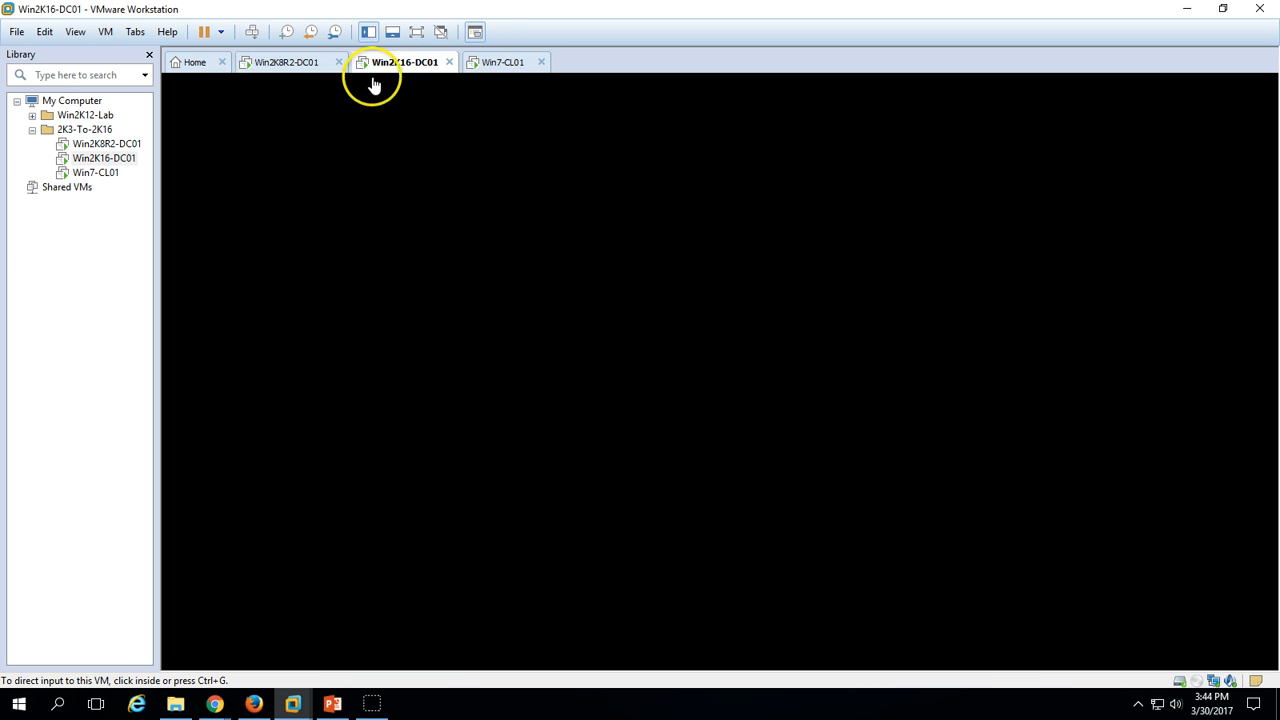
left_click(790, 328)
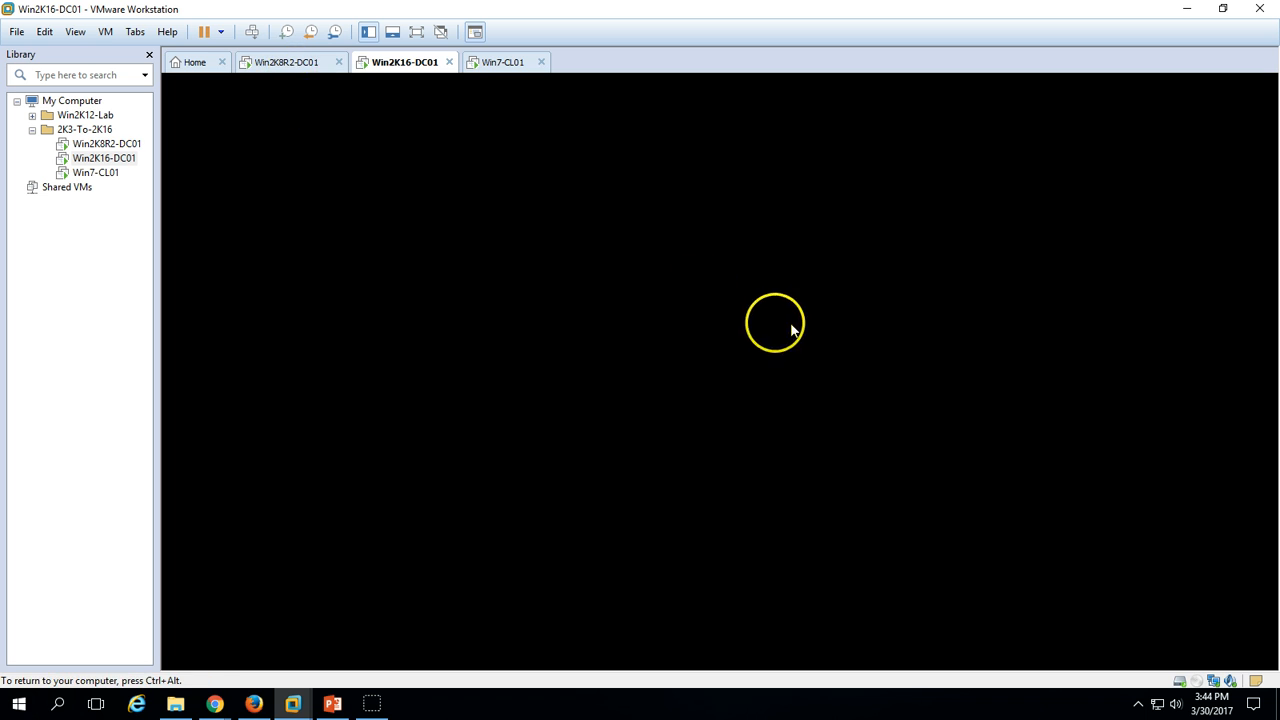
left_click(300, 61)
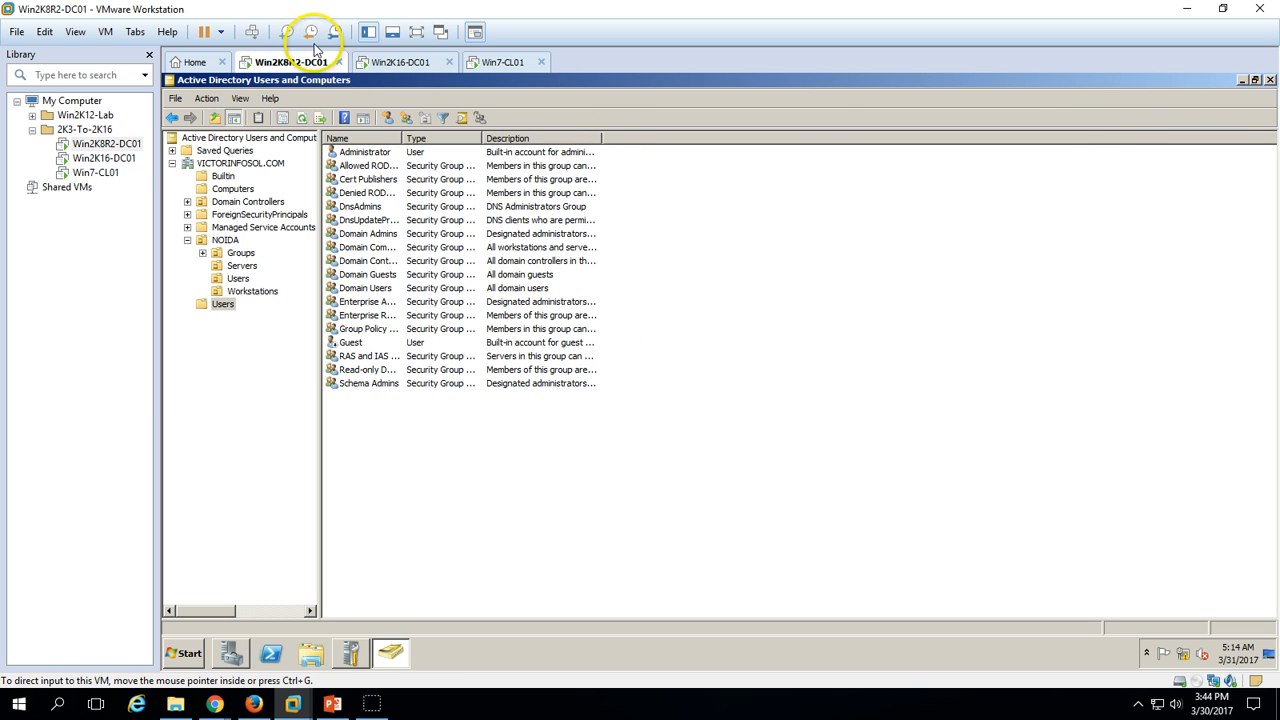
left_click(398, 62)
left_click(734, 286)
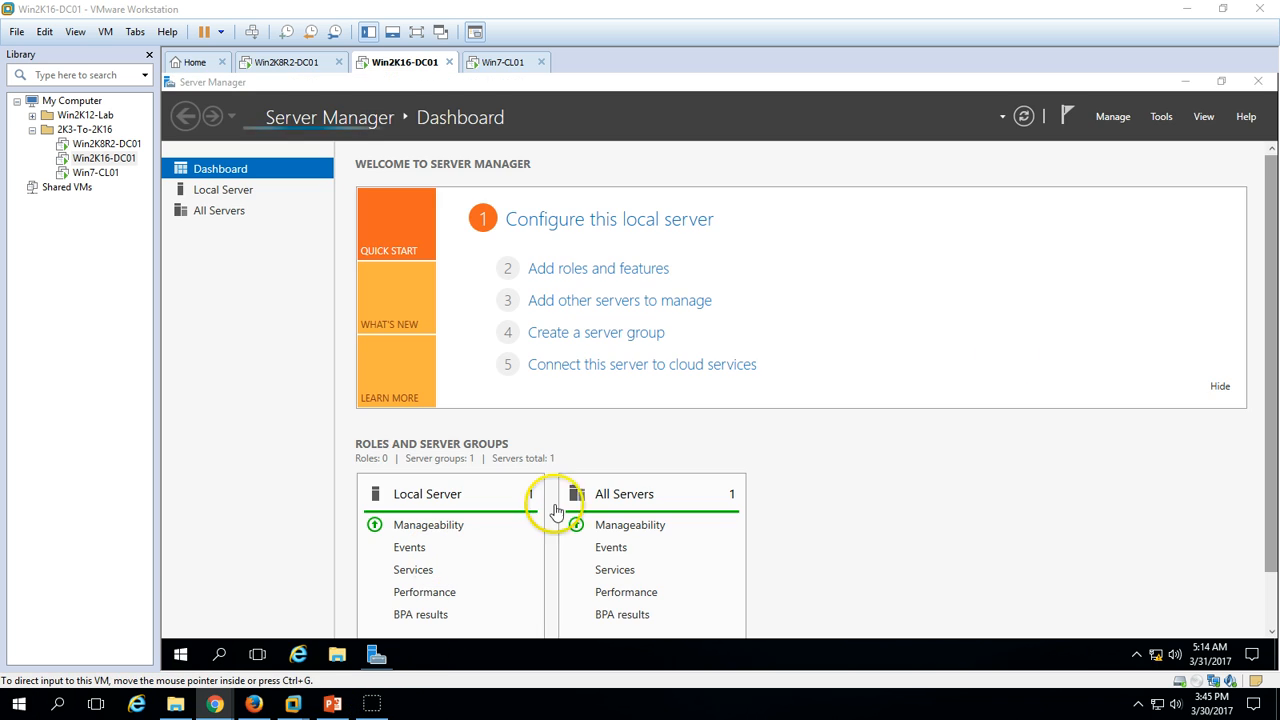
left_click(1135, 433)
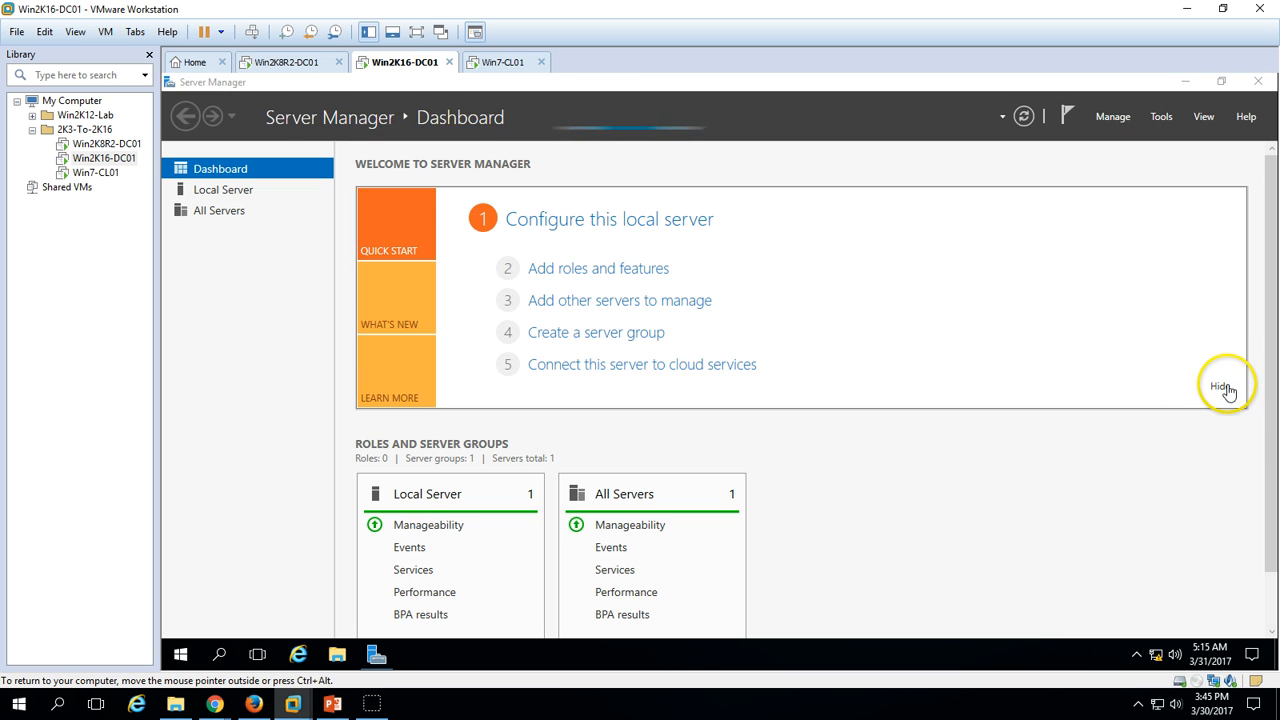
left_click(1229, 392)
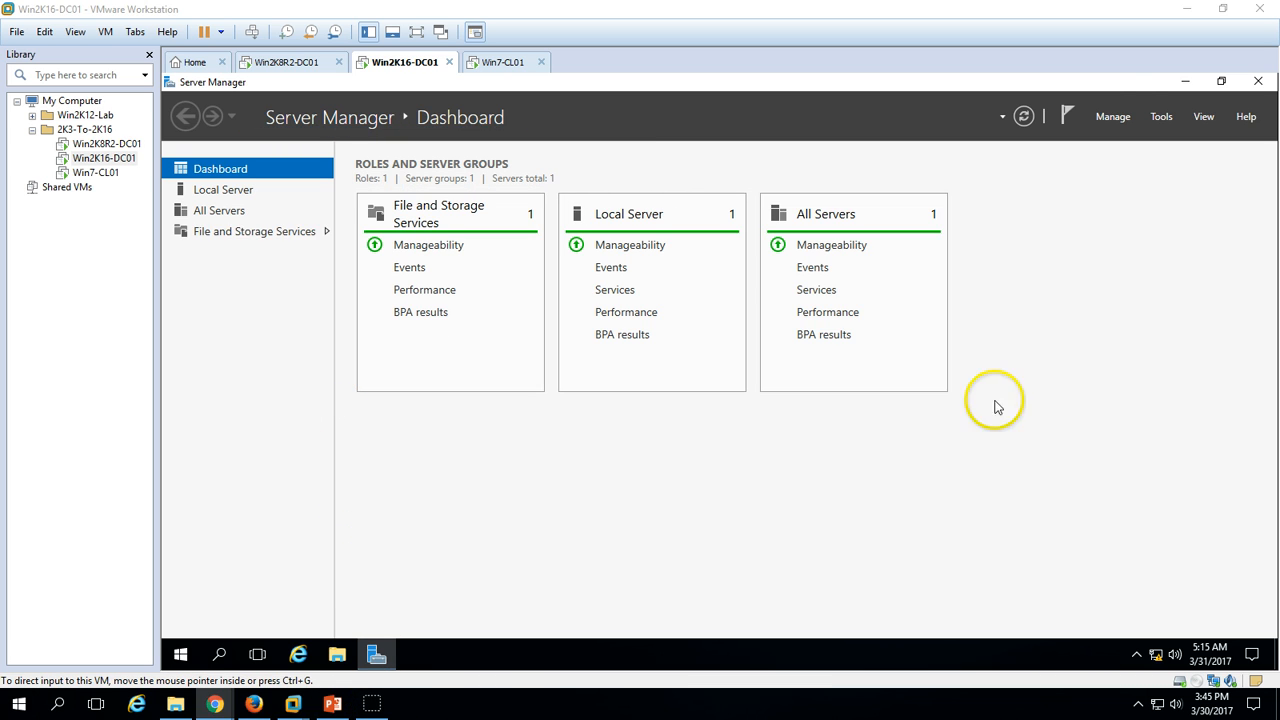
Start the Add Roles and Features Wizard with a role-based or feature-based installation on Win2K16-DC01 from the server pool.
left_click(1110, 117)
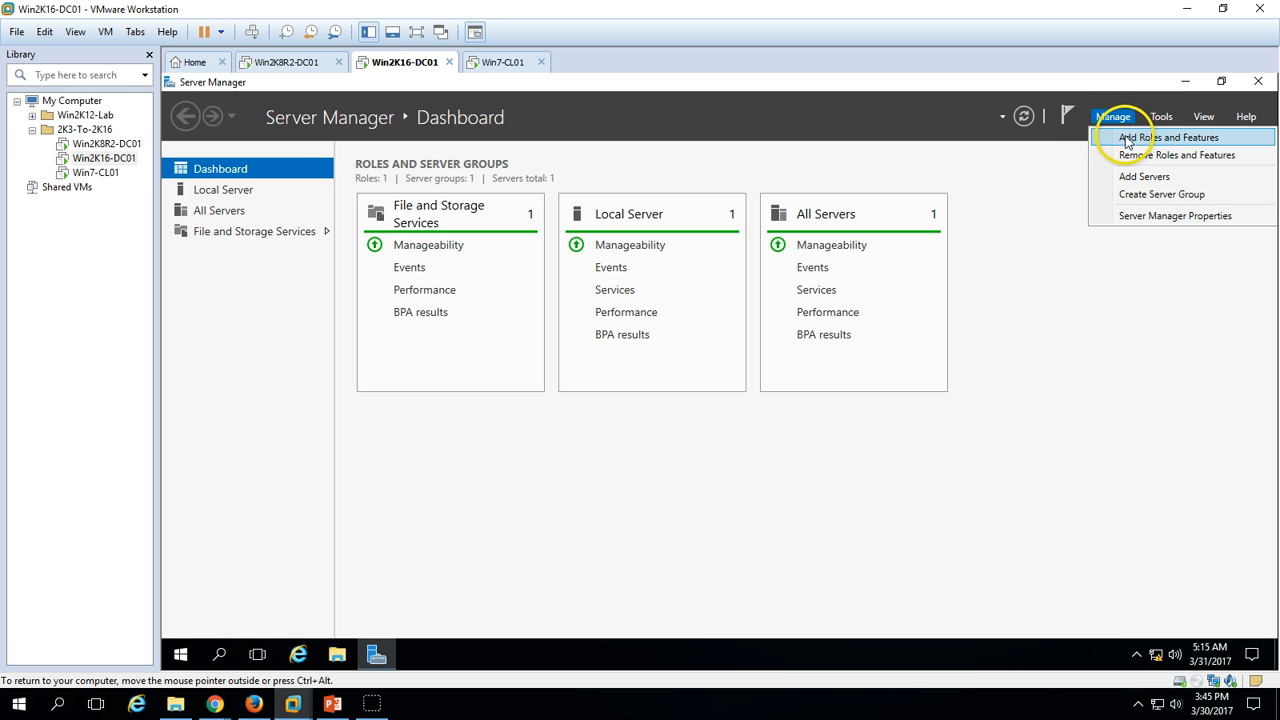
left_click(1126, 141)
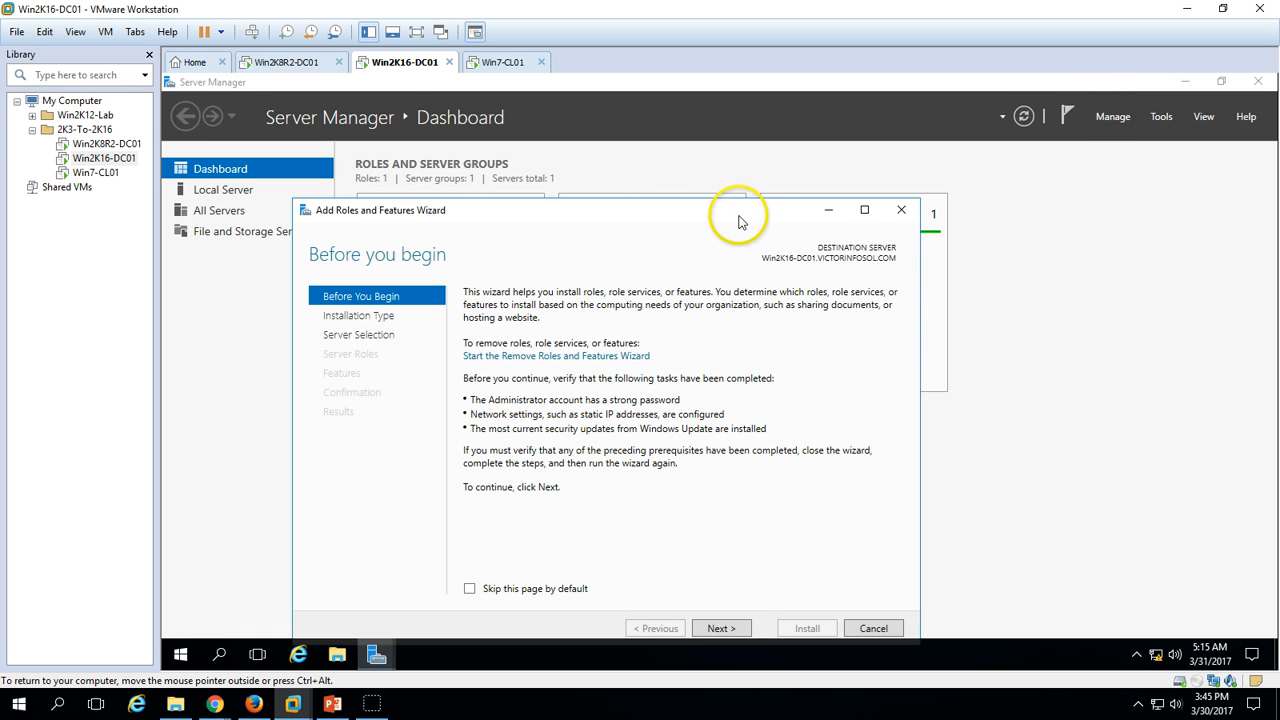
left_click(757, 163)
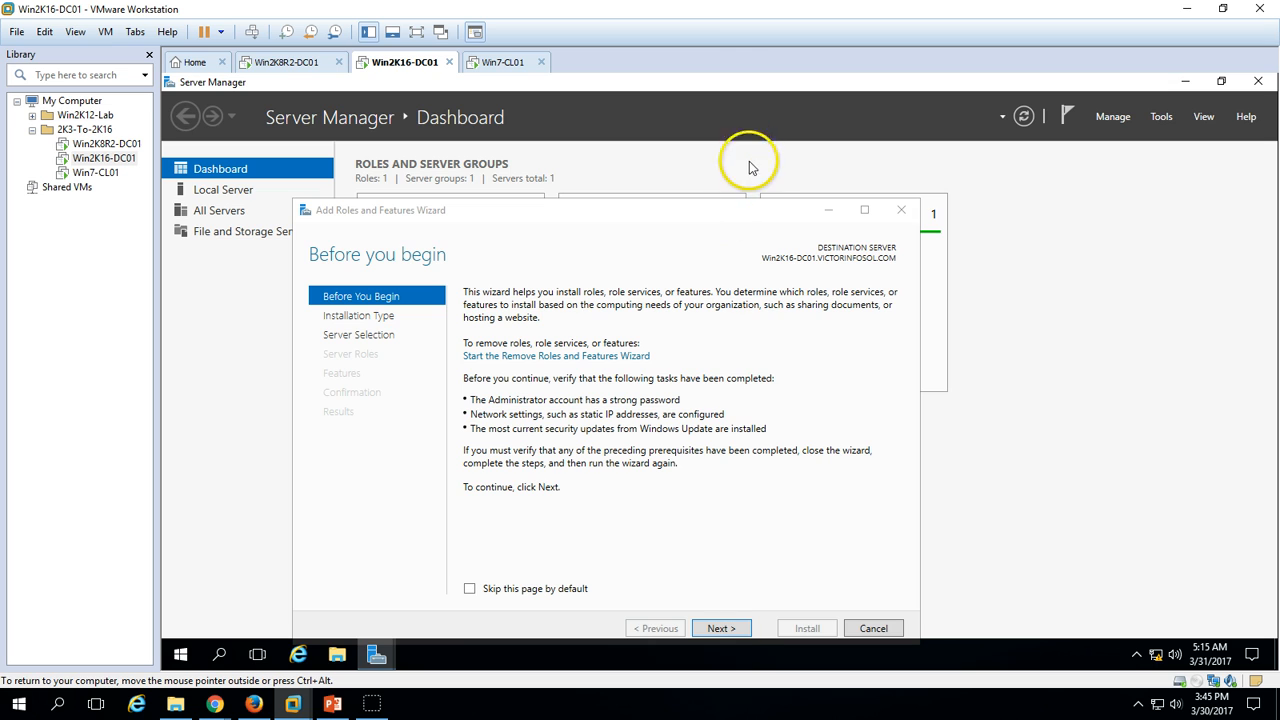
left_click(721, 628)
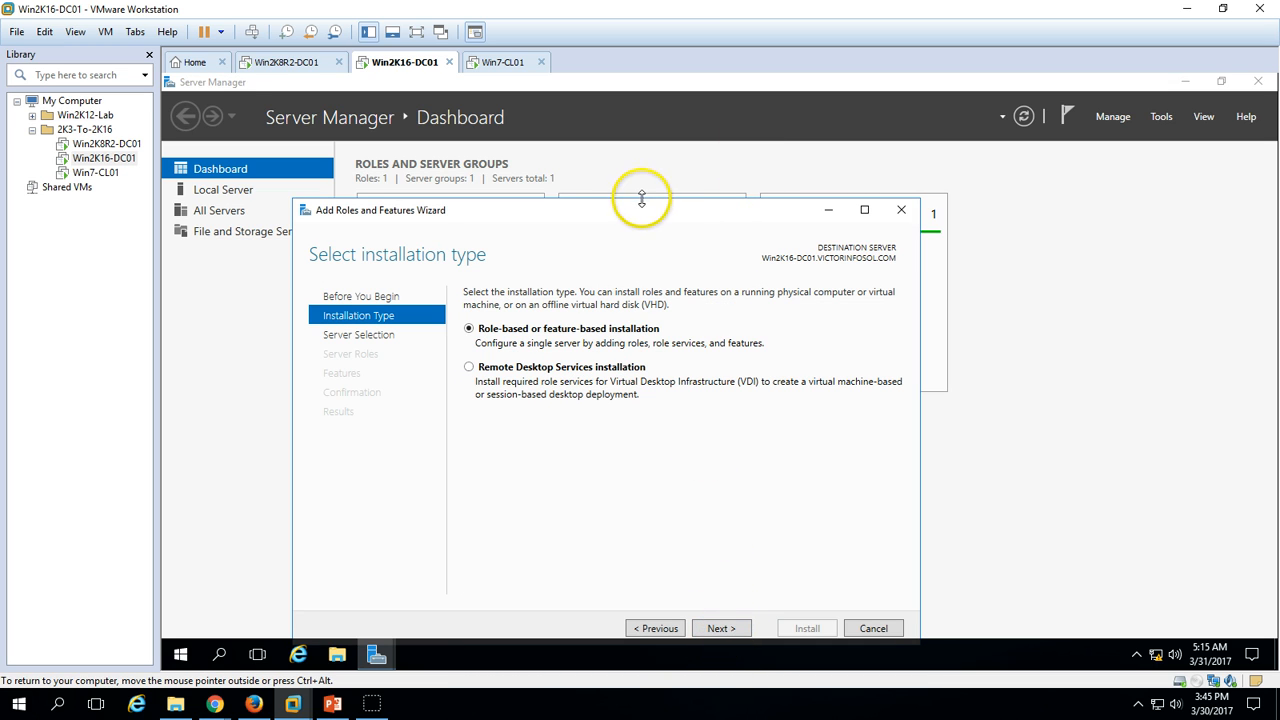
left_click_drag(640, 211, 670, 144)
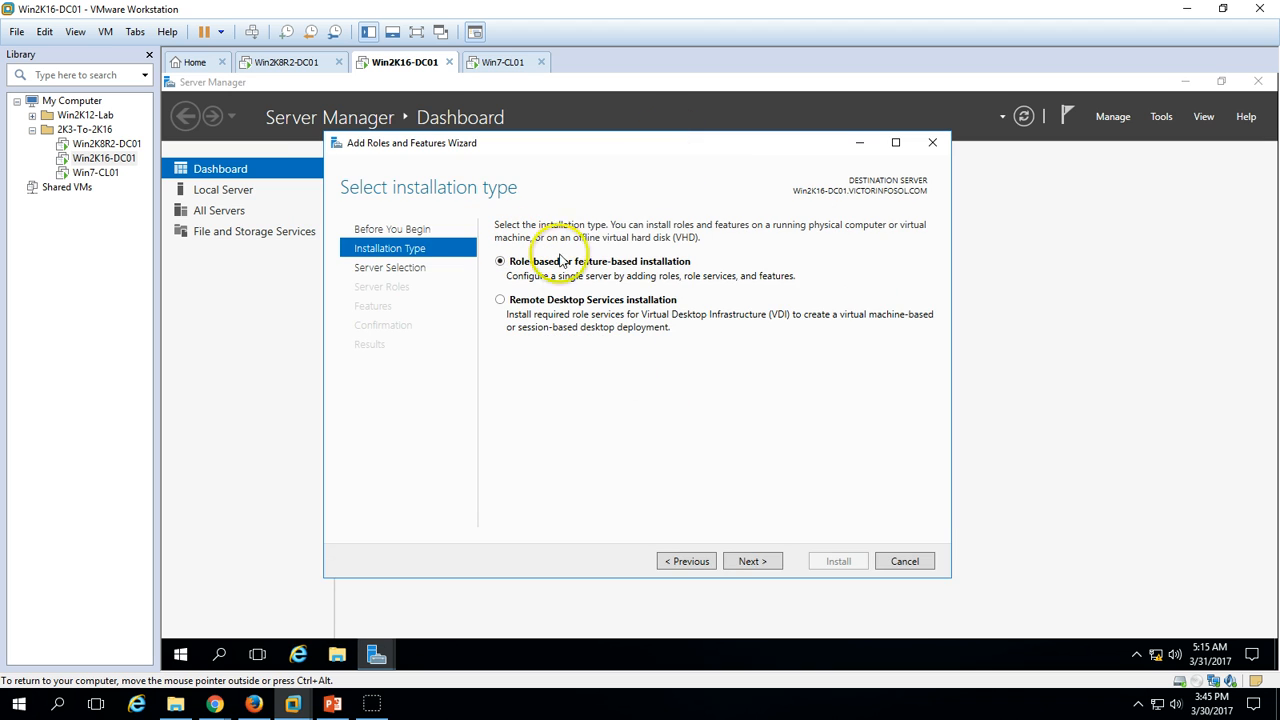
left_click(765, 562)
left_click(764, 566)
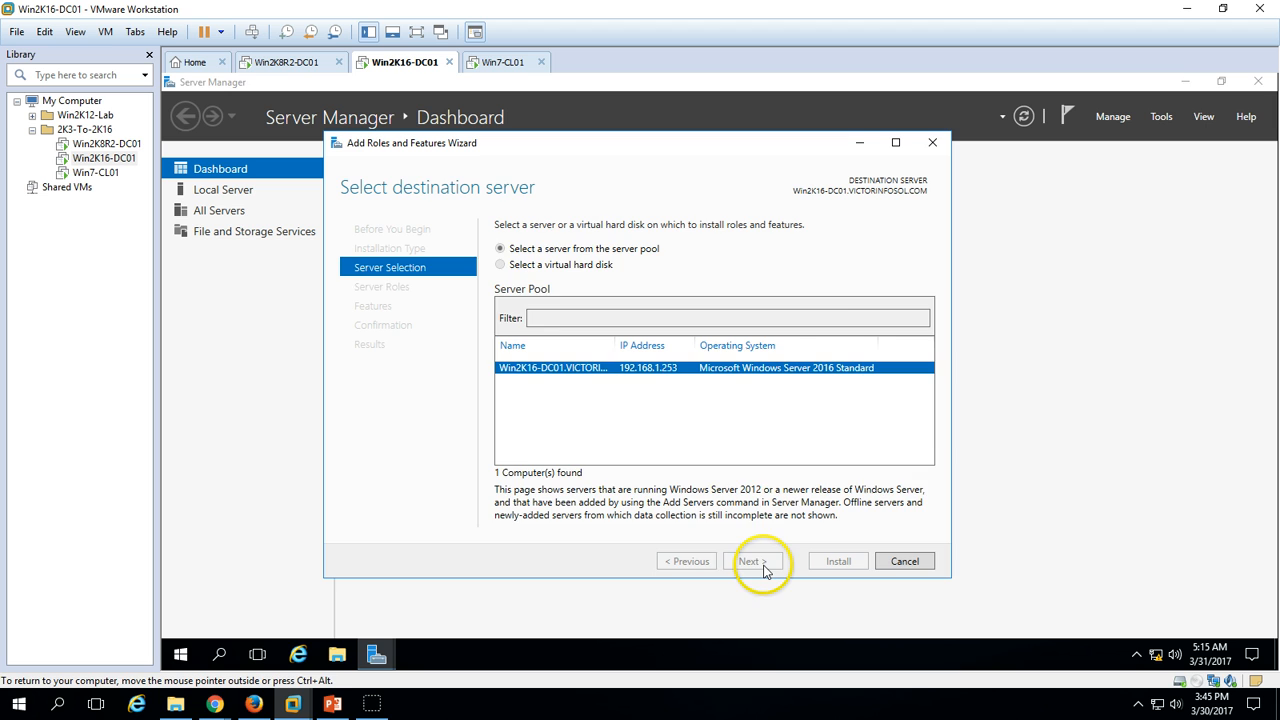
Select the Active Directory Domain Services role with its required features and install it.
left_click(519, 290)
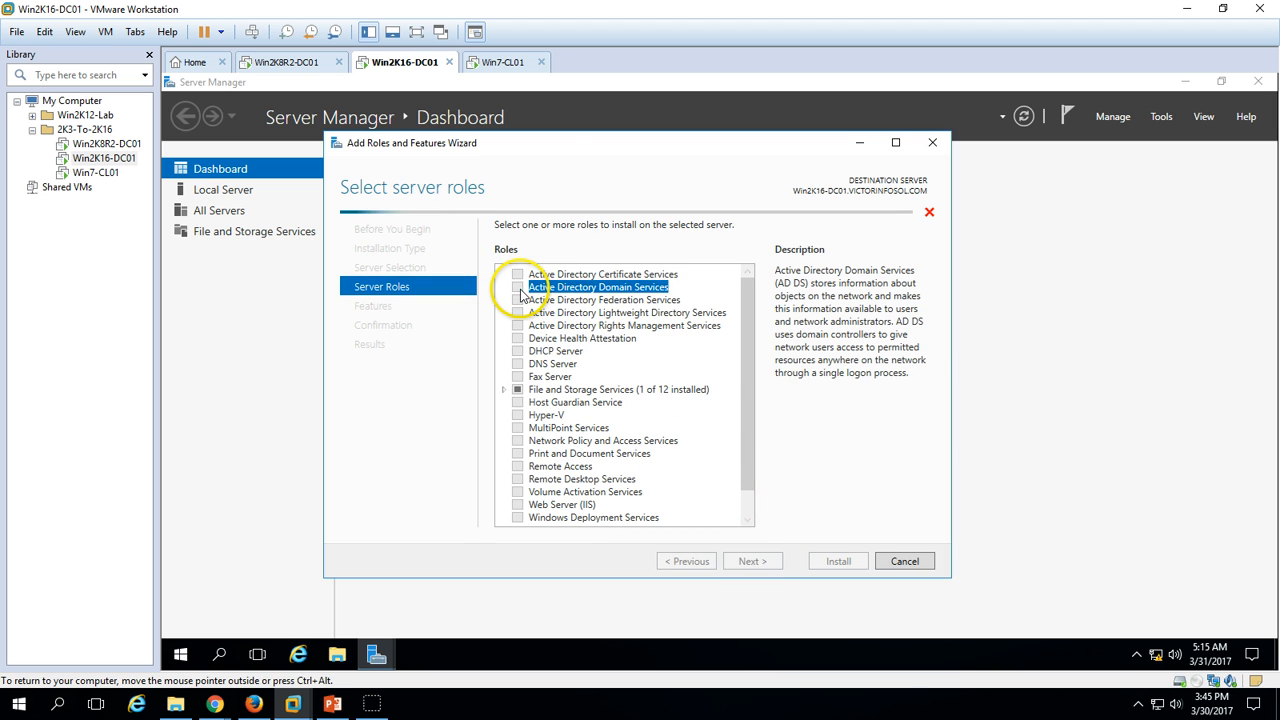
left_click(686, 494)
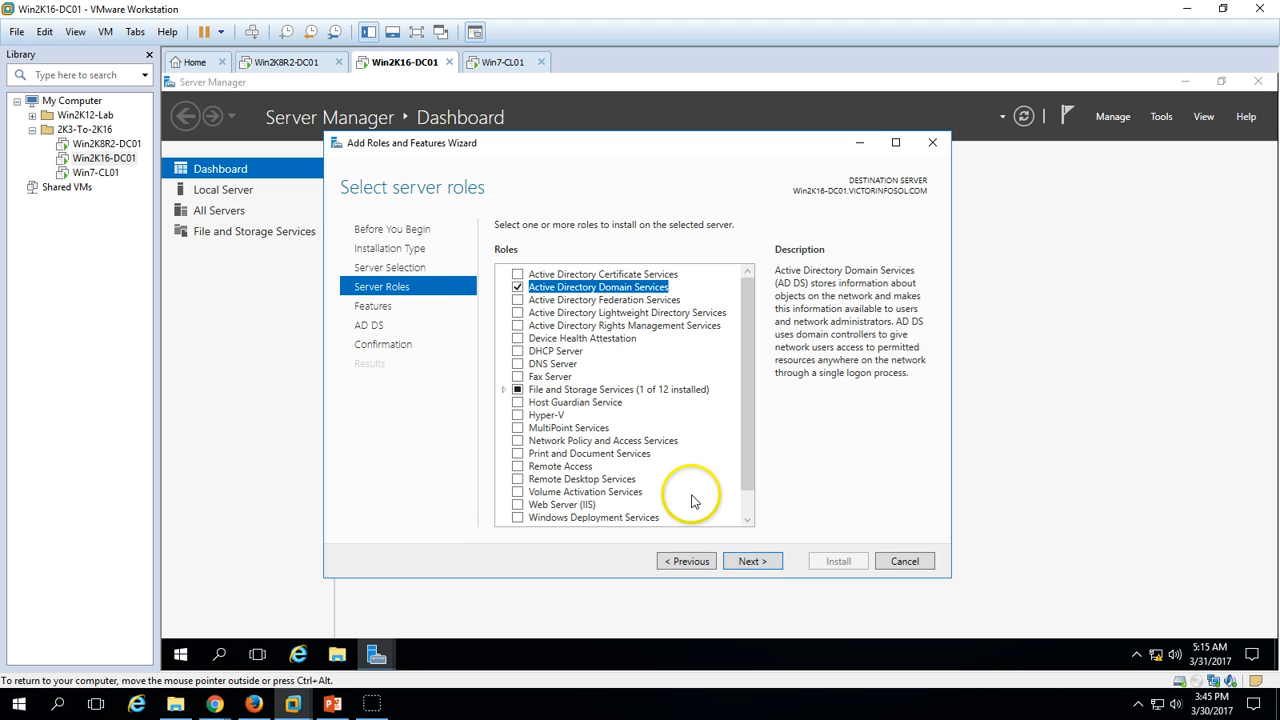
left_click(751, 563)
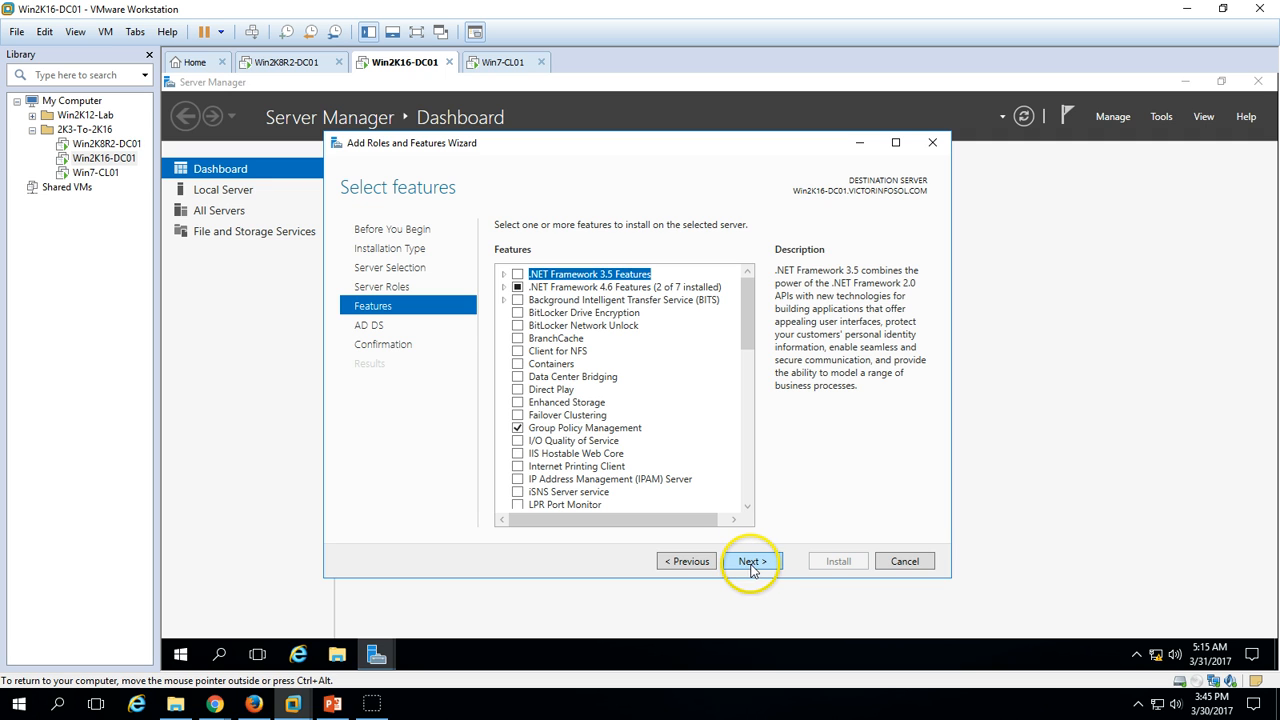
left_click(752, 562)
left_click(763, 566)
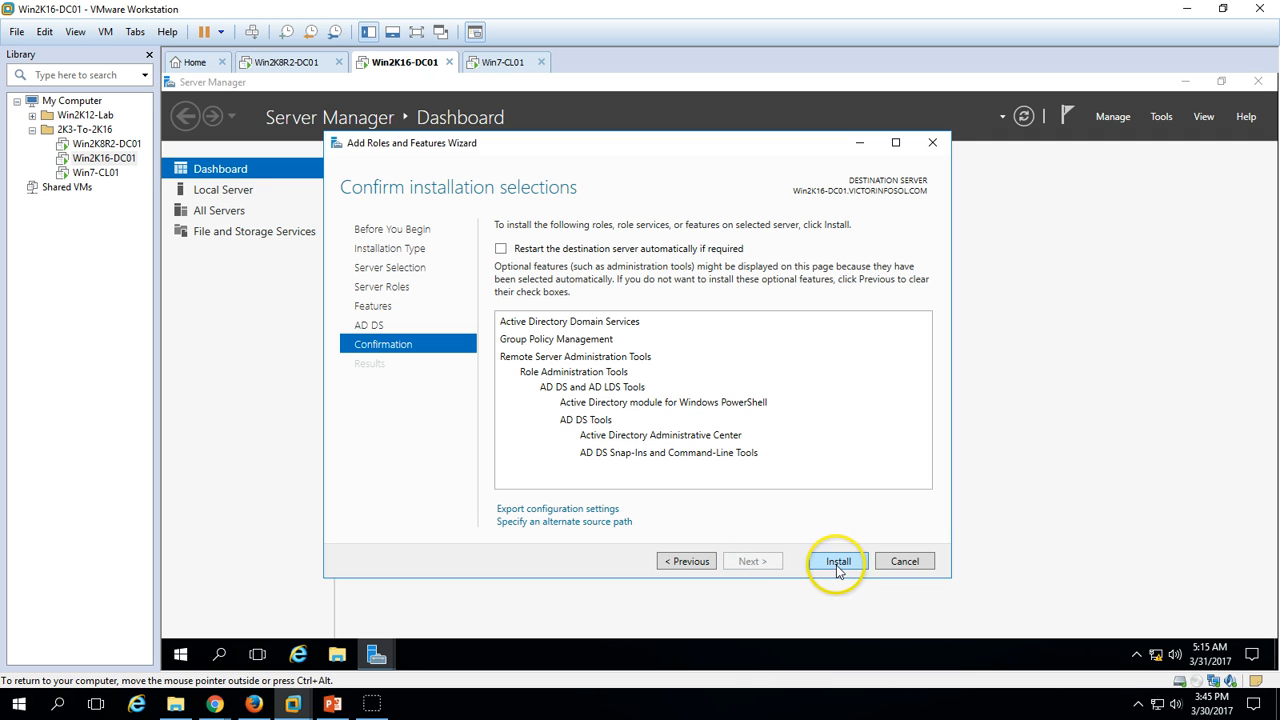
left_click(838, 562)
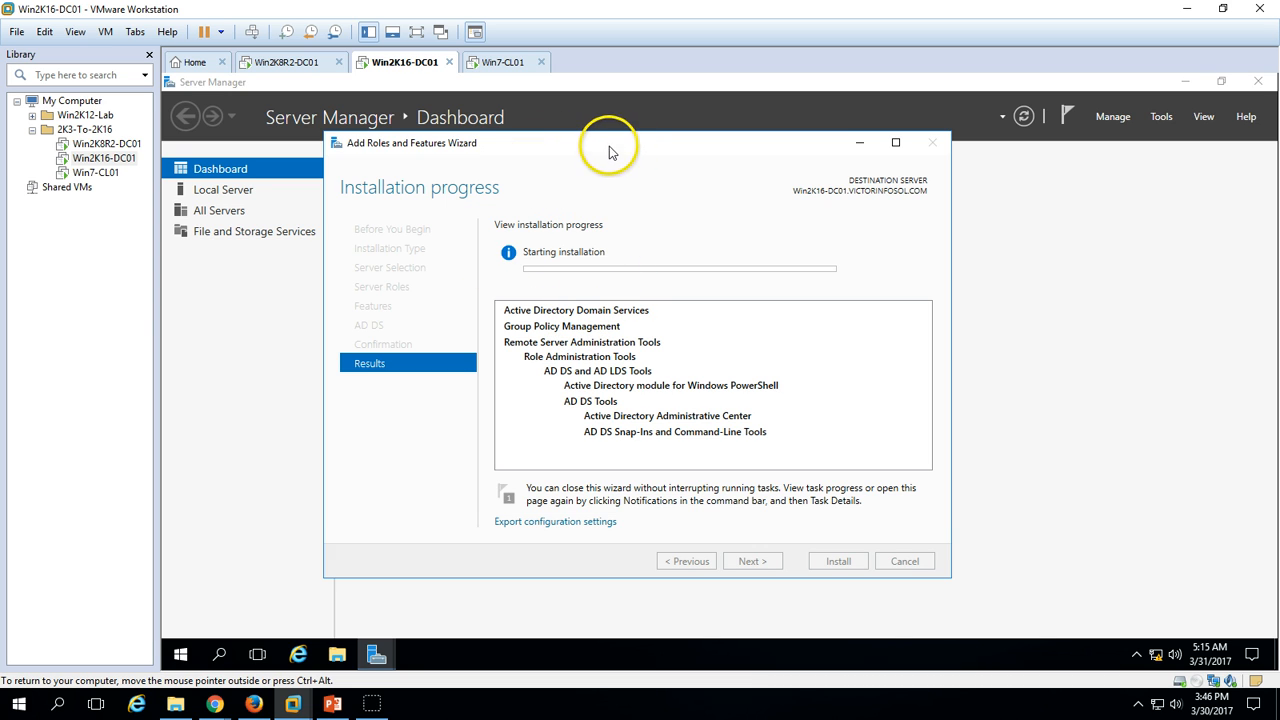
Start promoting the server to a domain controller, adding it to the existing domain VICTORINFOSOL.COM with the current user's credentials.
left_click_drag(617, 145, 615, 144)
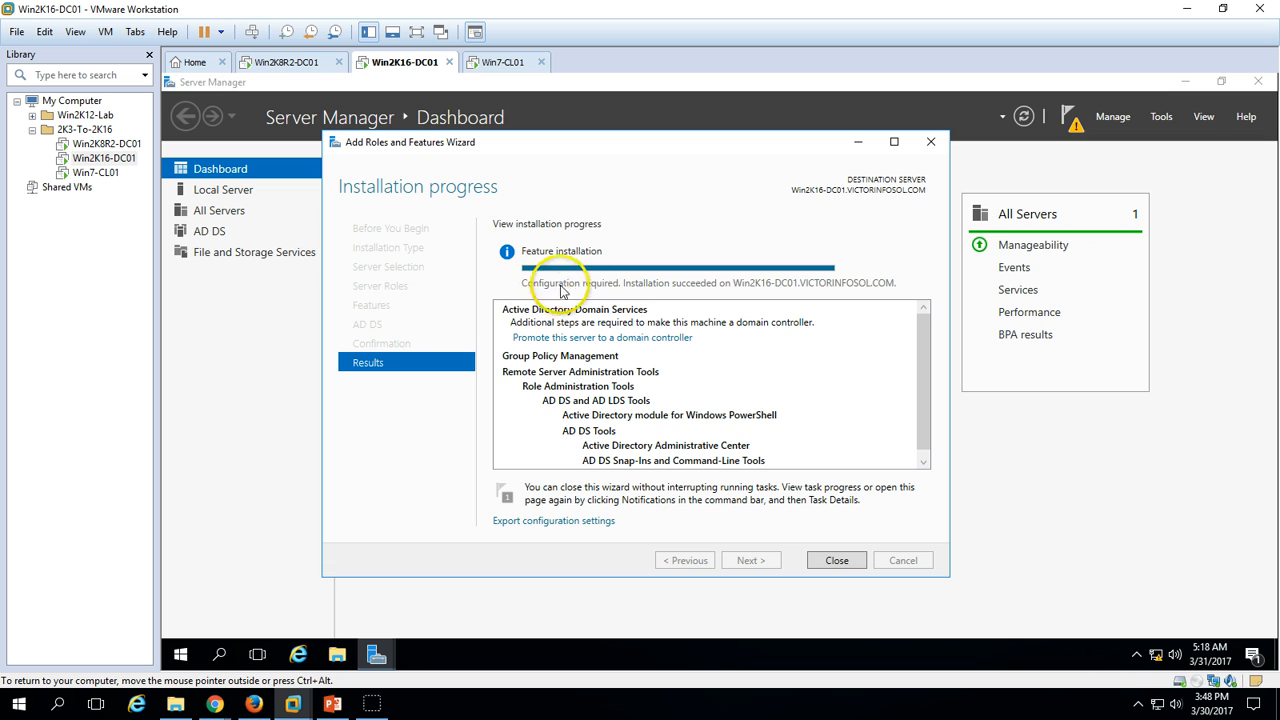
left_click(583, 338)
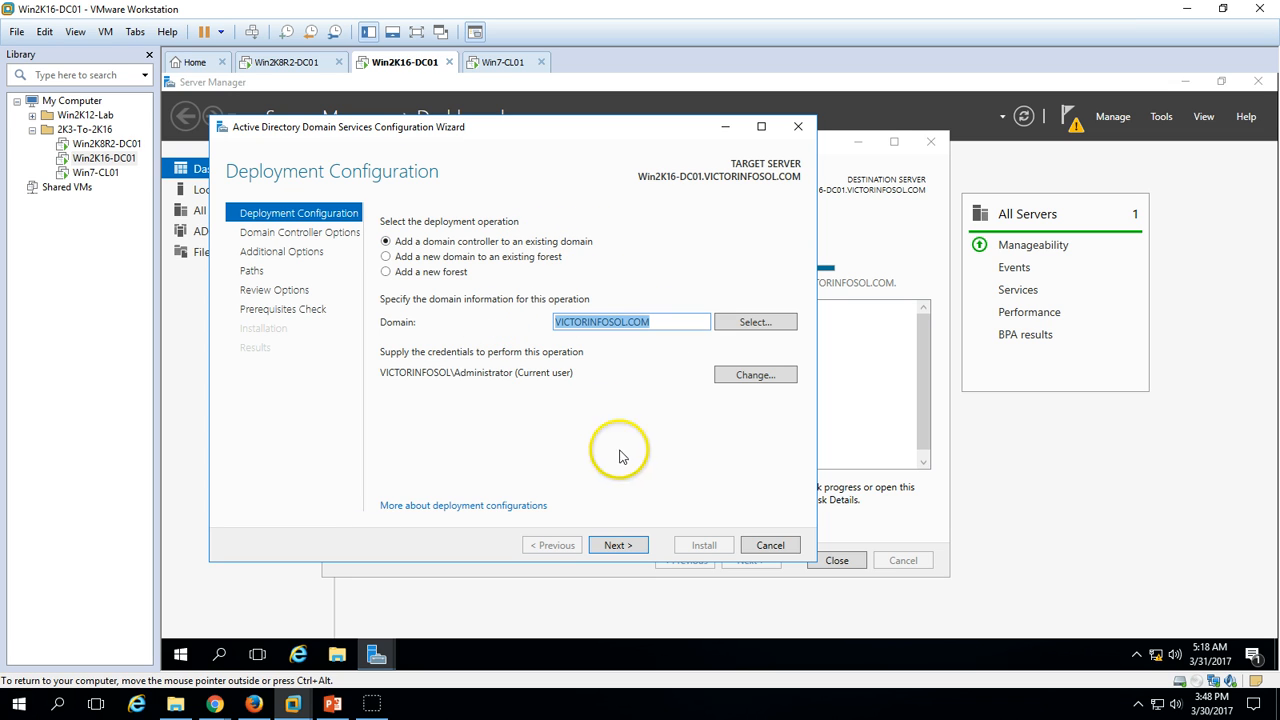
left_click(617, 545)
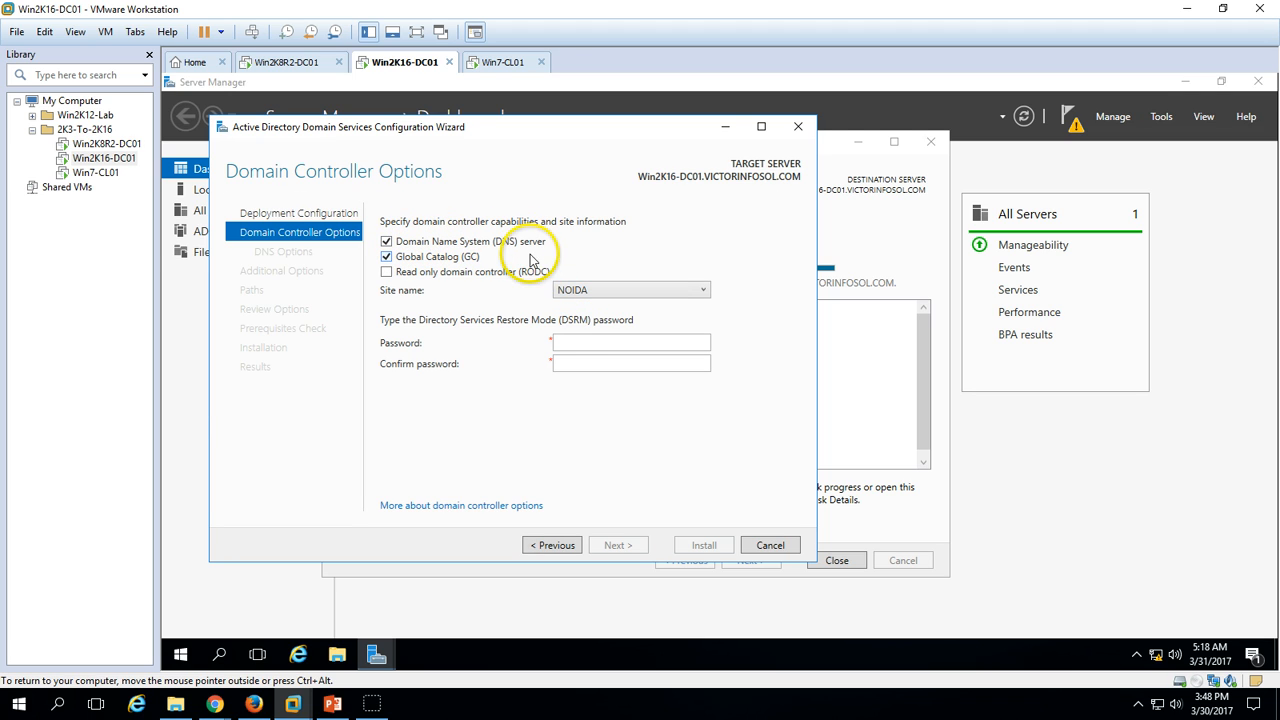
Enter and confirm the DSRM password, keeping the DNS server and Global Catalog options with site NOIDA, and continue the wizard.
left_click(591, 340)
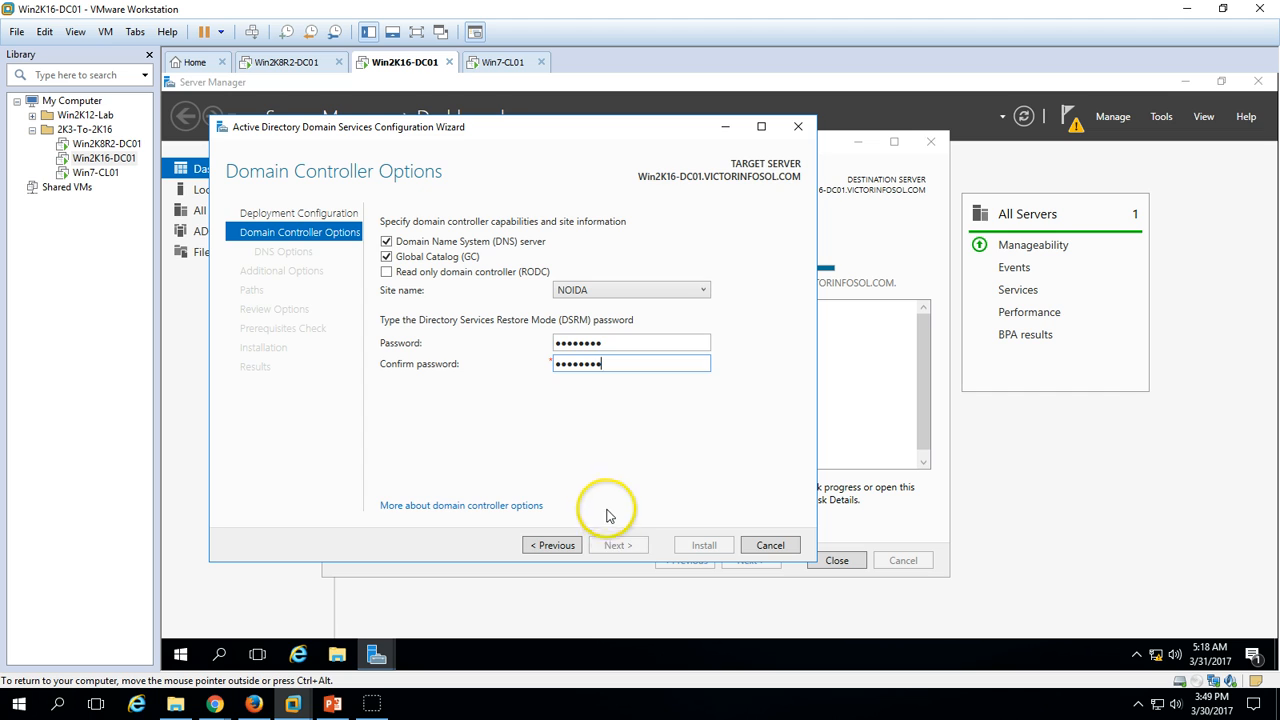
left_click_drag(618, 360, 505, 370)
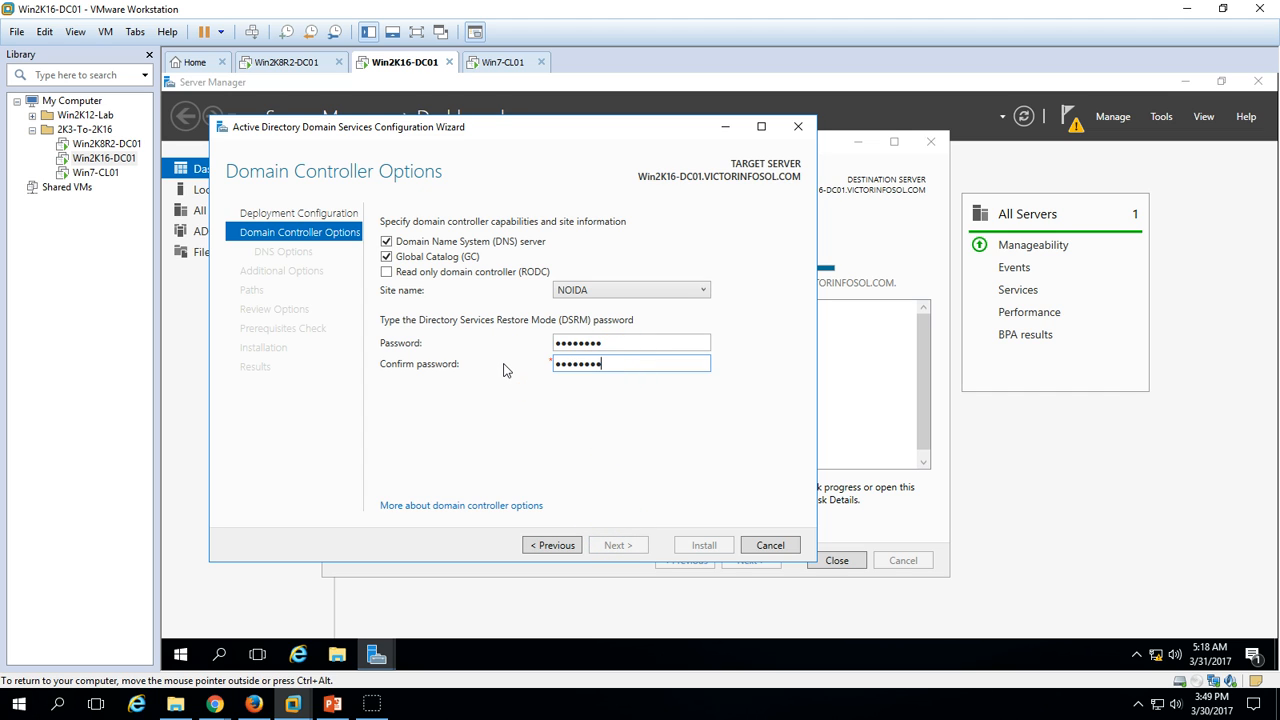
key("shift+Tab")
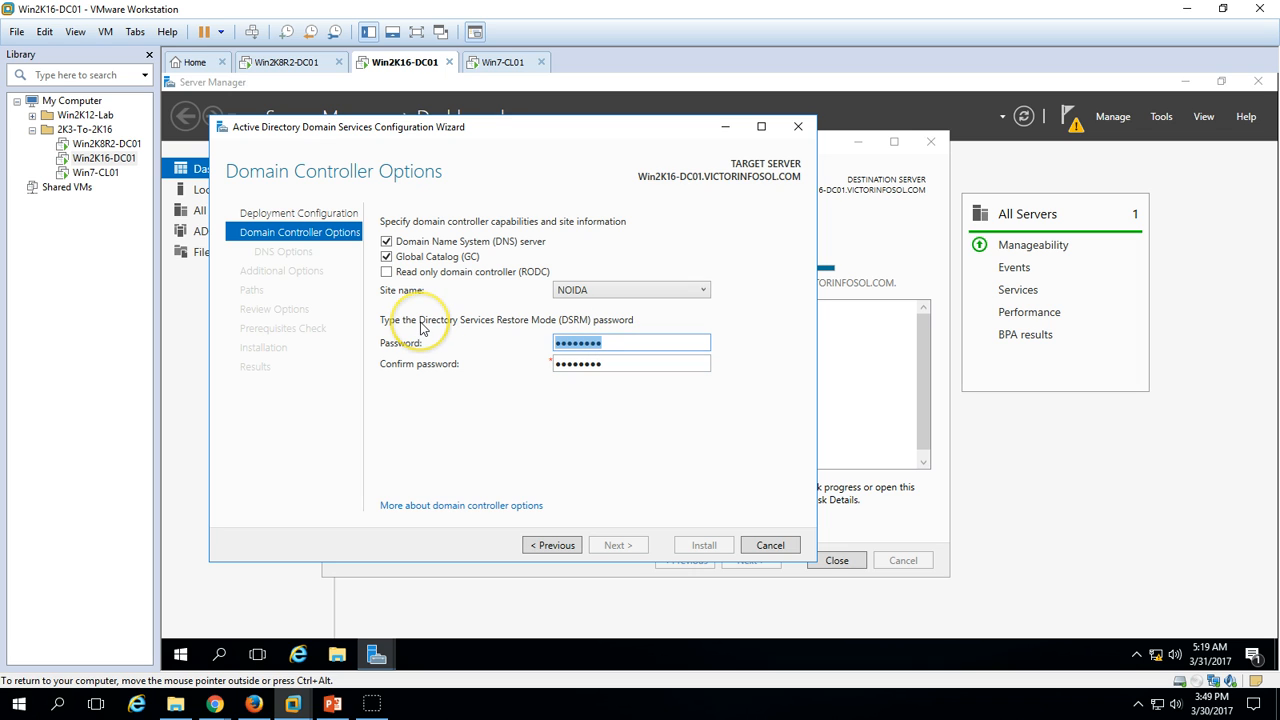
type("••••••")
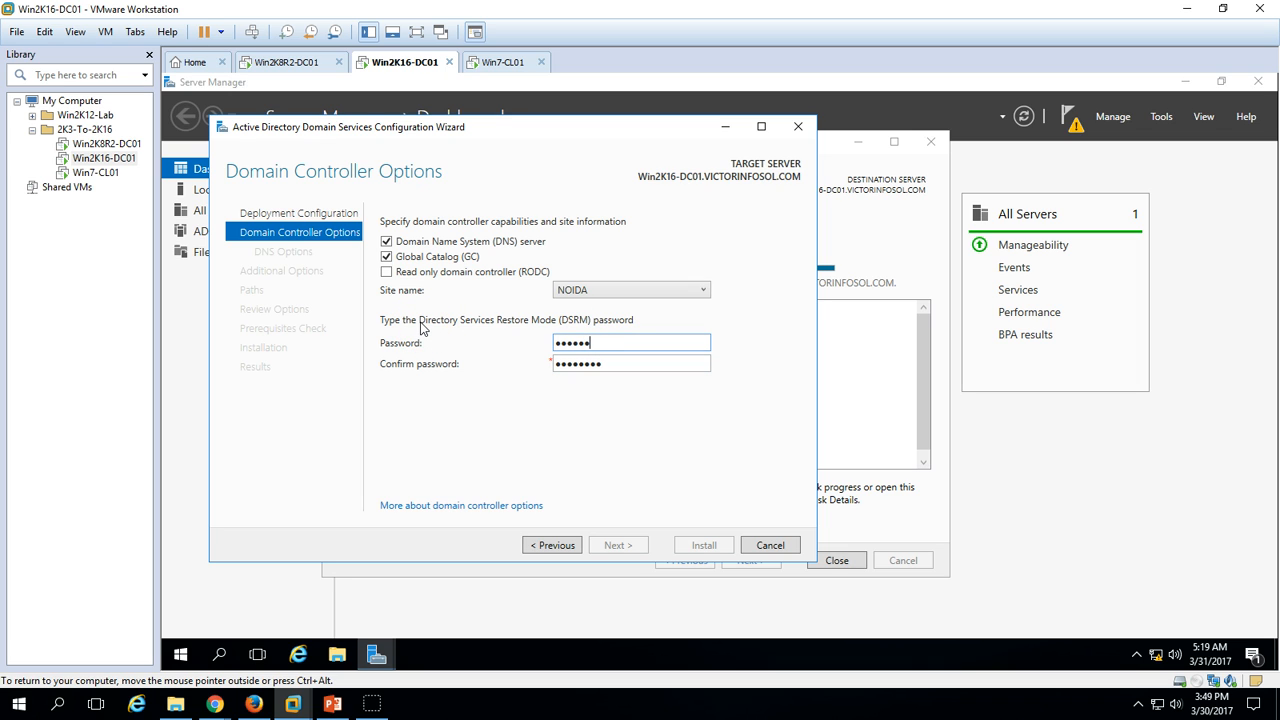
type("••")
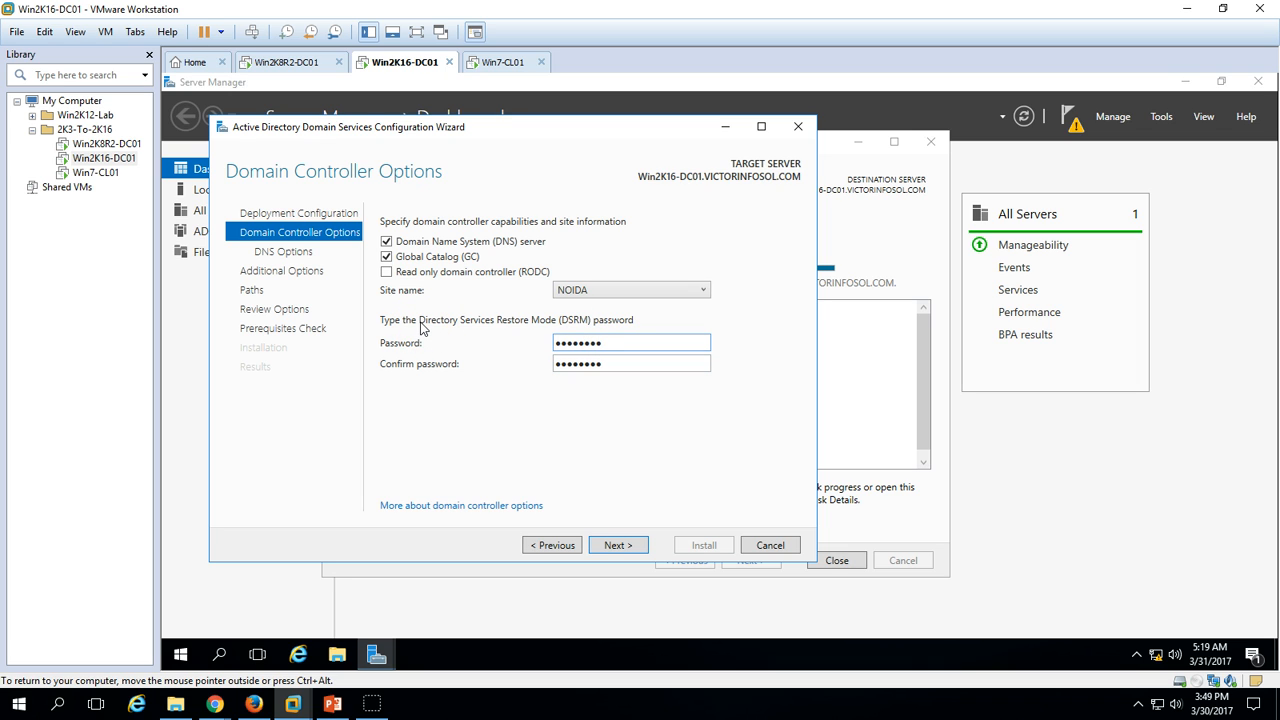
left_click(629, 550)
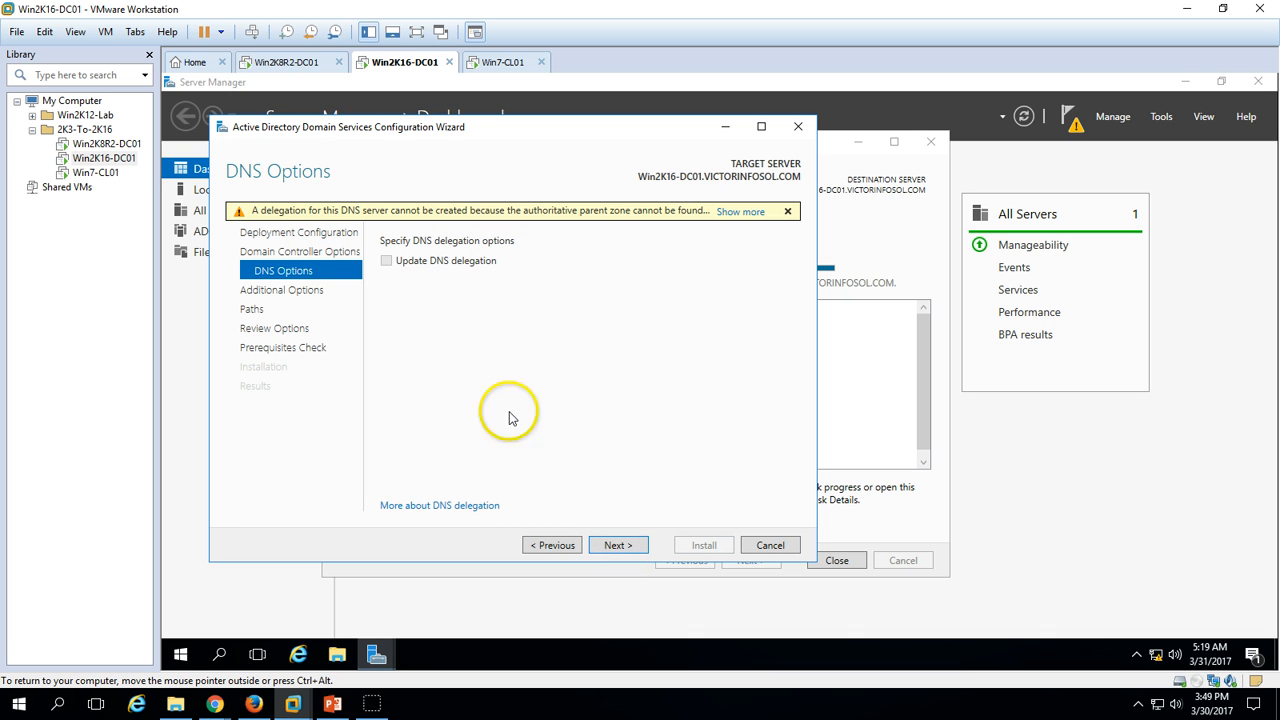
Leave the DNS delegation options as they are and set replication from Win2K8R2-DC01.VICTORINFOSOL.COM.
left_click(622, 548)
left_click(614, 293)
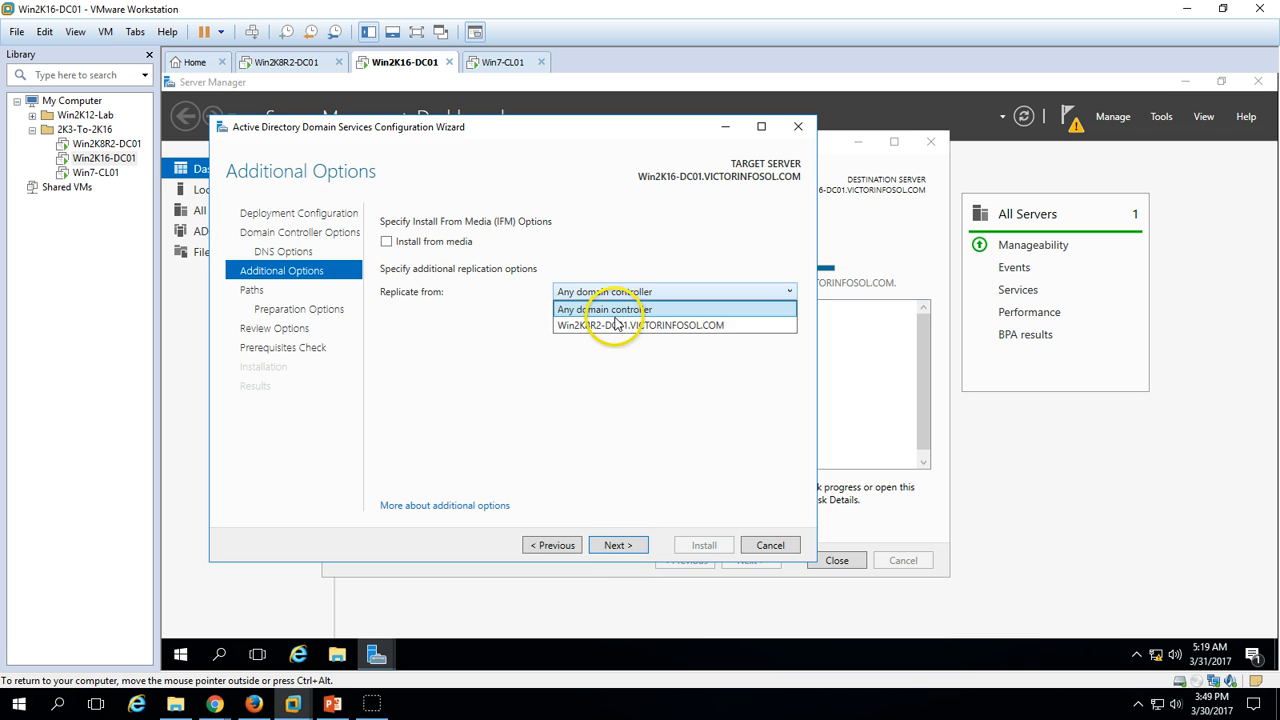
left_click(617, 327)
left_click(615, 545)
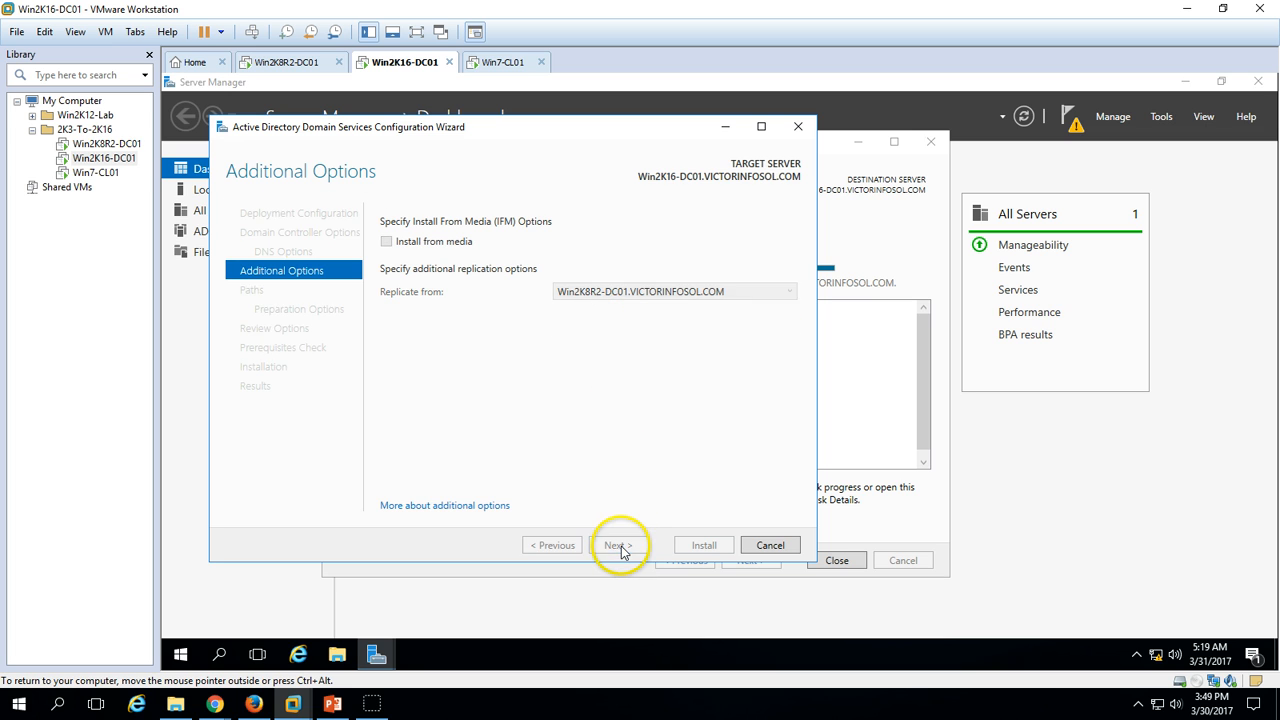
Accept the default paths, preparation and review options, run the prerequisites check, and install the domain controller.
left_click(625, 547)
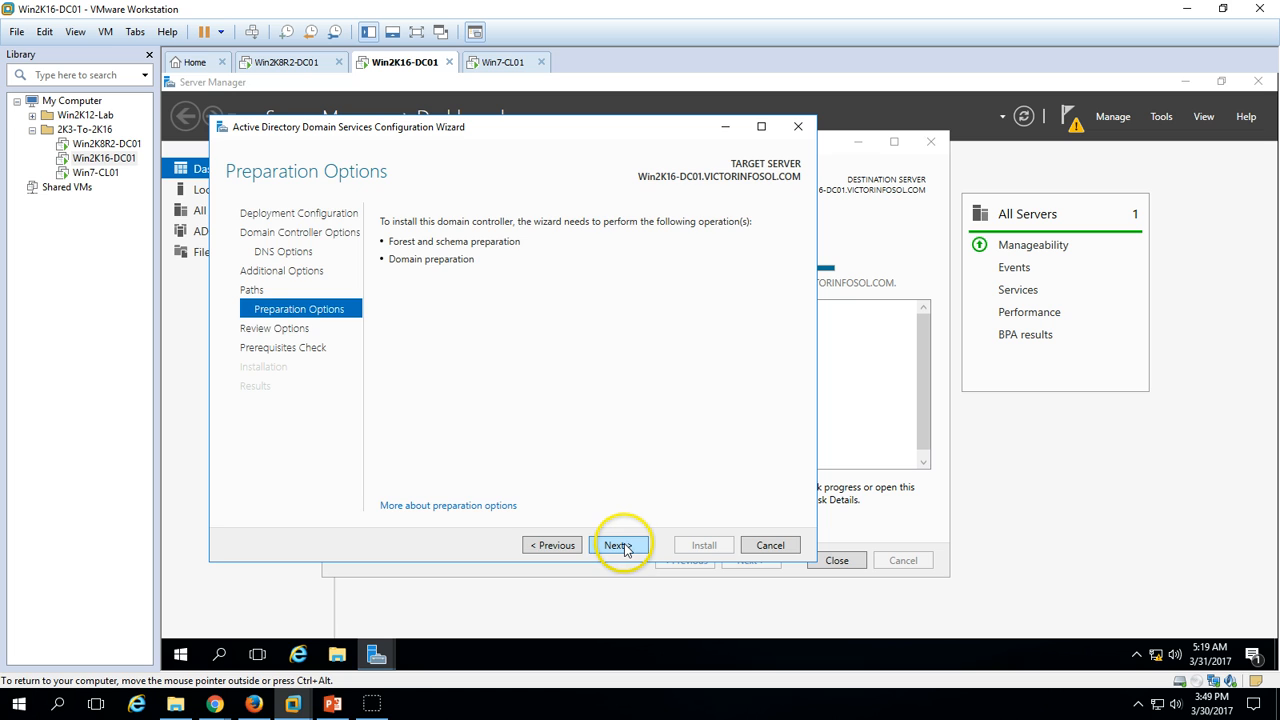
left_click(626, 549)
left_click(616, 546)
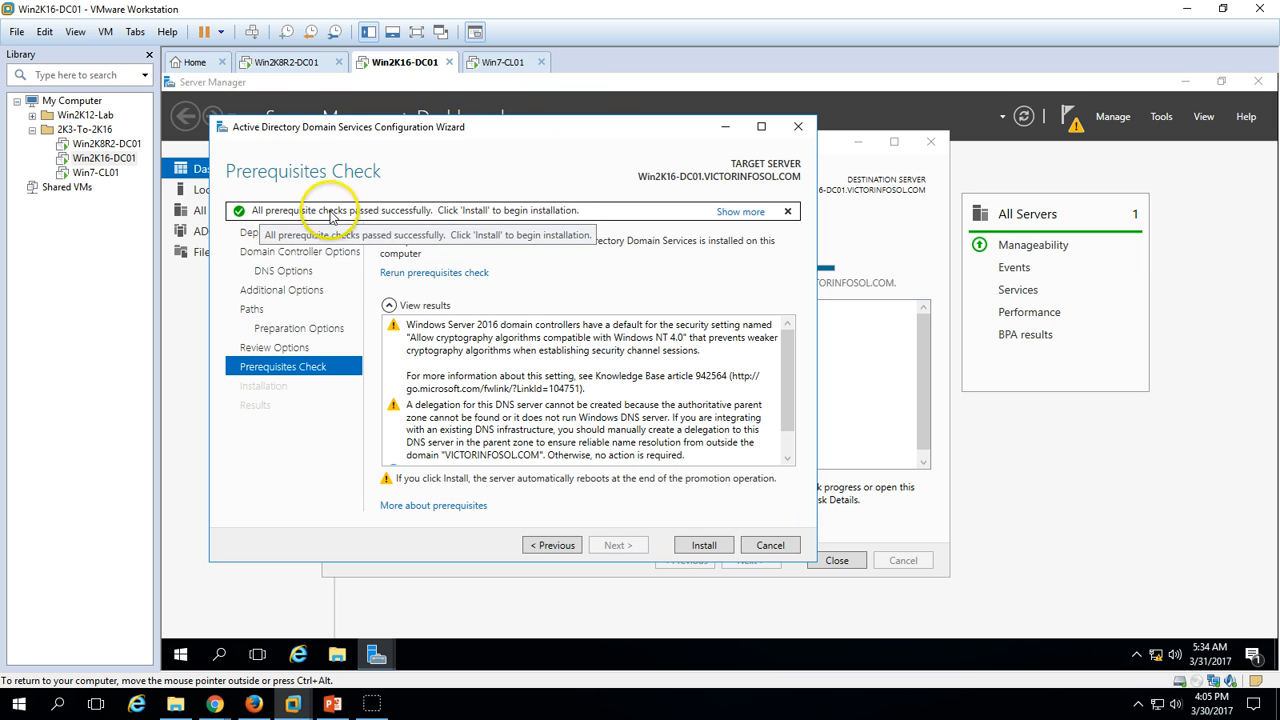
left_click_drag(577, 132, 645, 122)
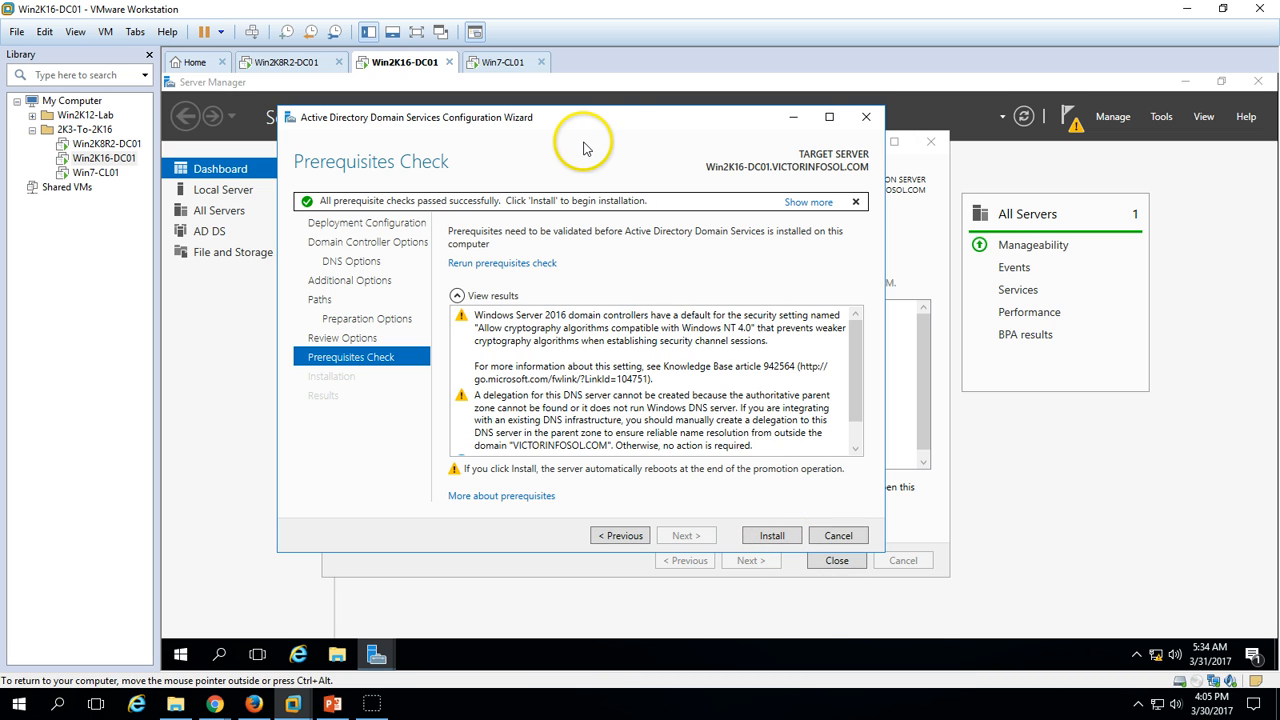
left_click(781, 540)
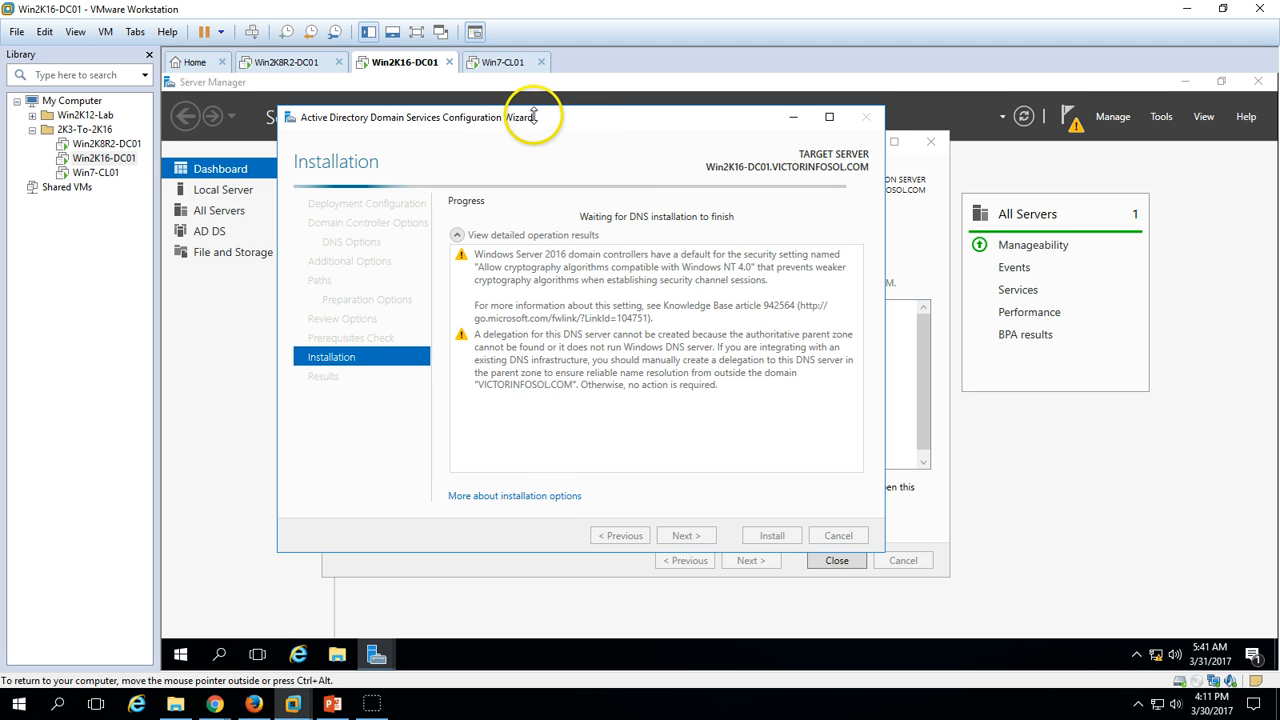
left_click_drag(531, 117, 584, 121)
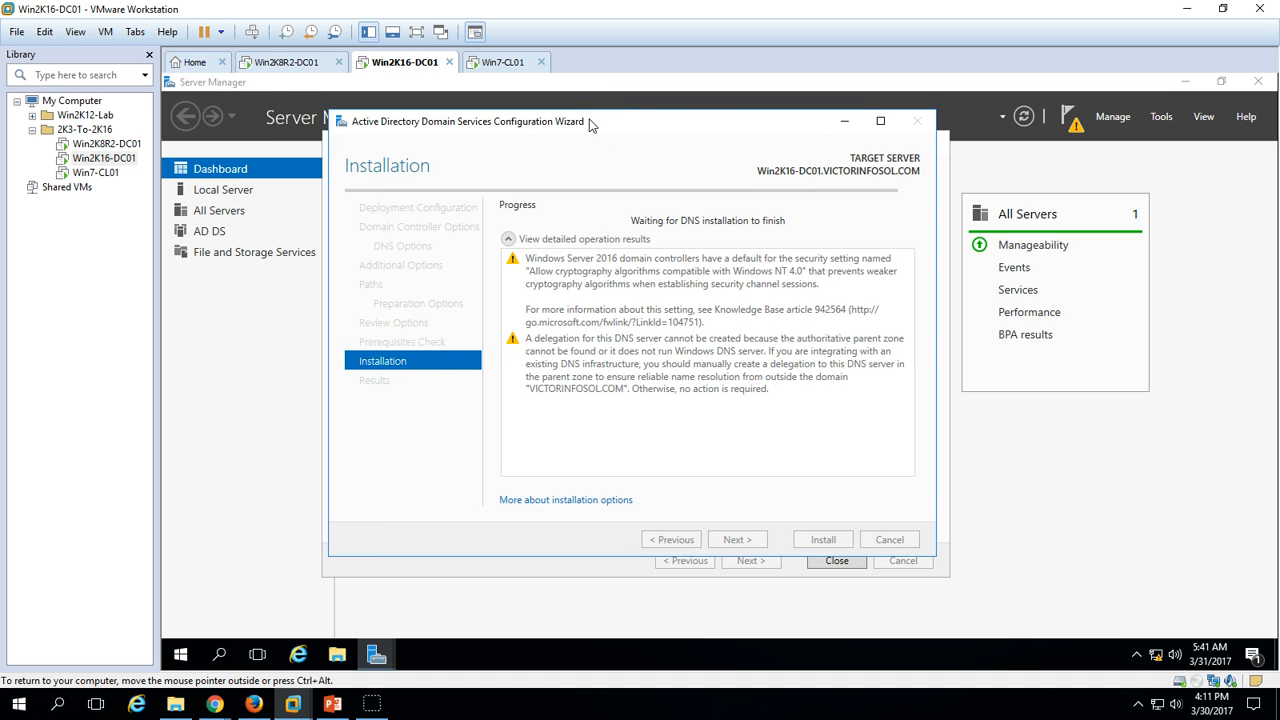
left_click_drag(590, 119, 552, 109)
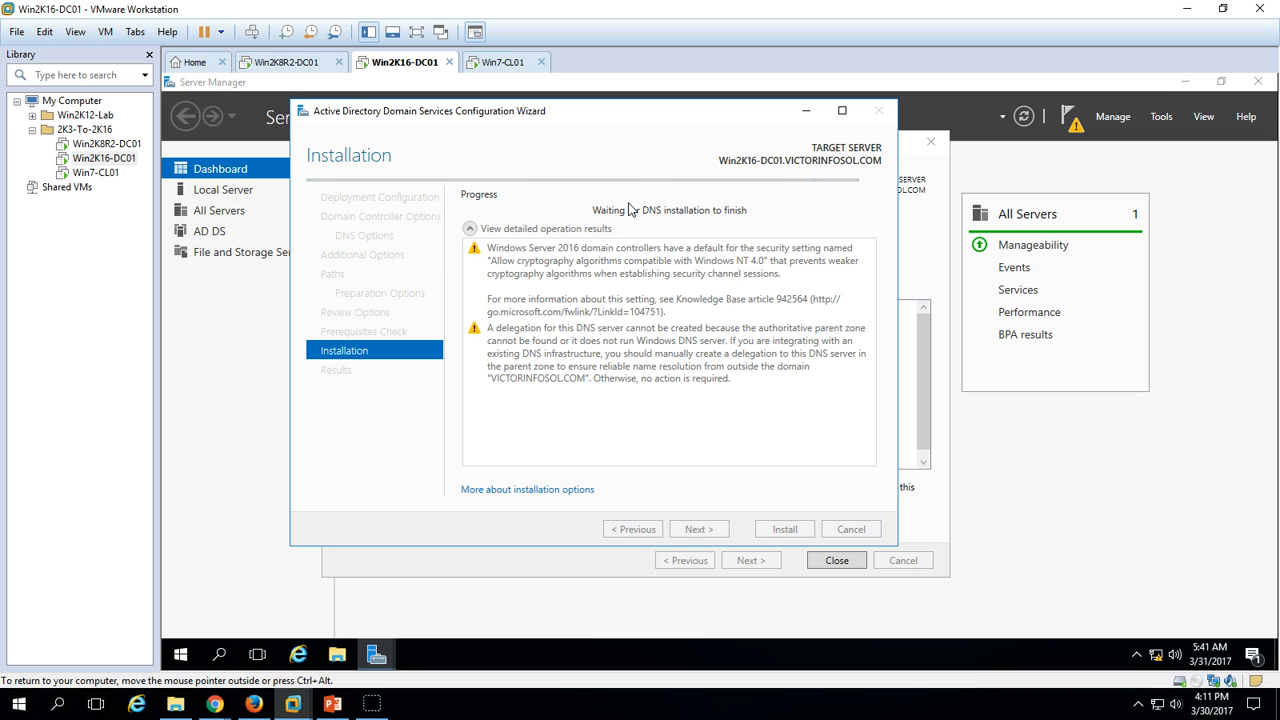
left_click(598, 206)
left_click(619, 309)
left_click(545, 410)
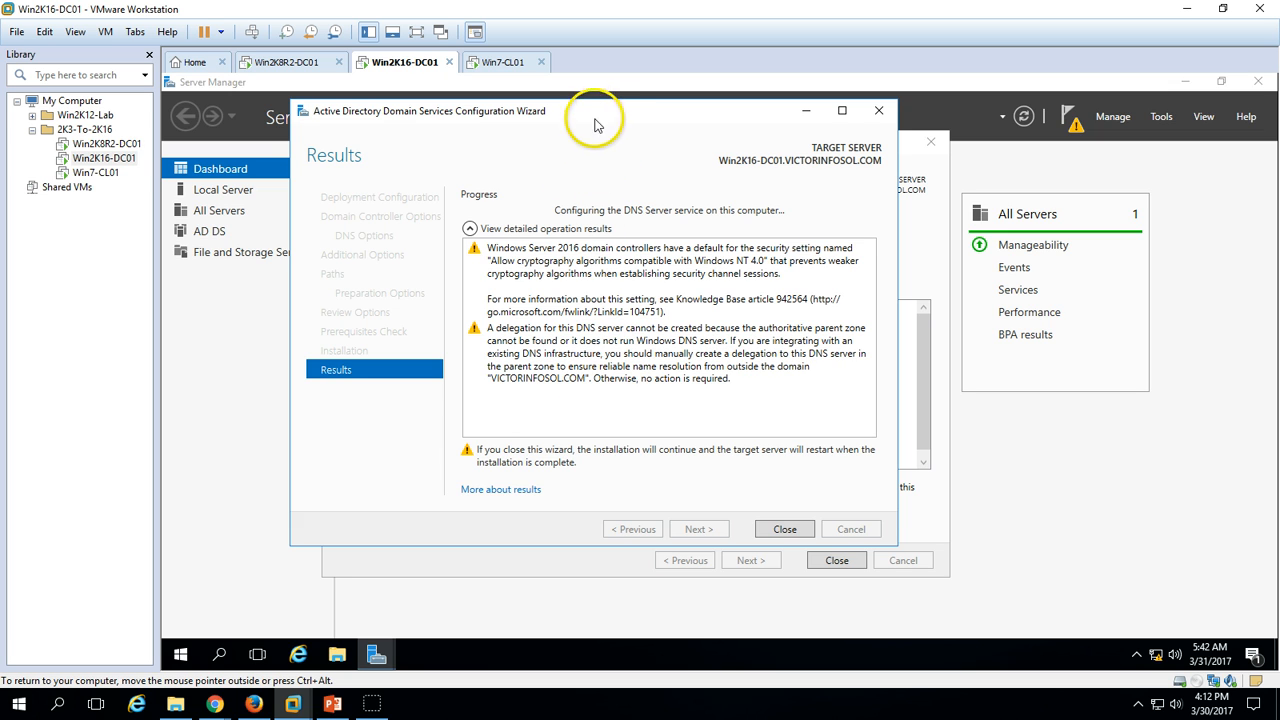
left_click_drag(591, 114, 608, 114)
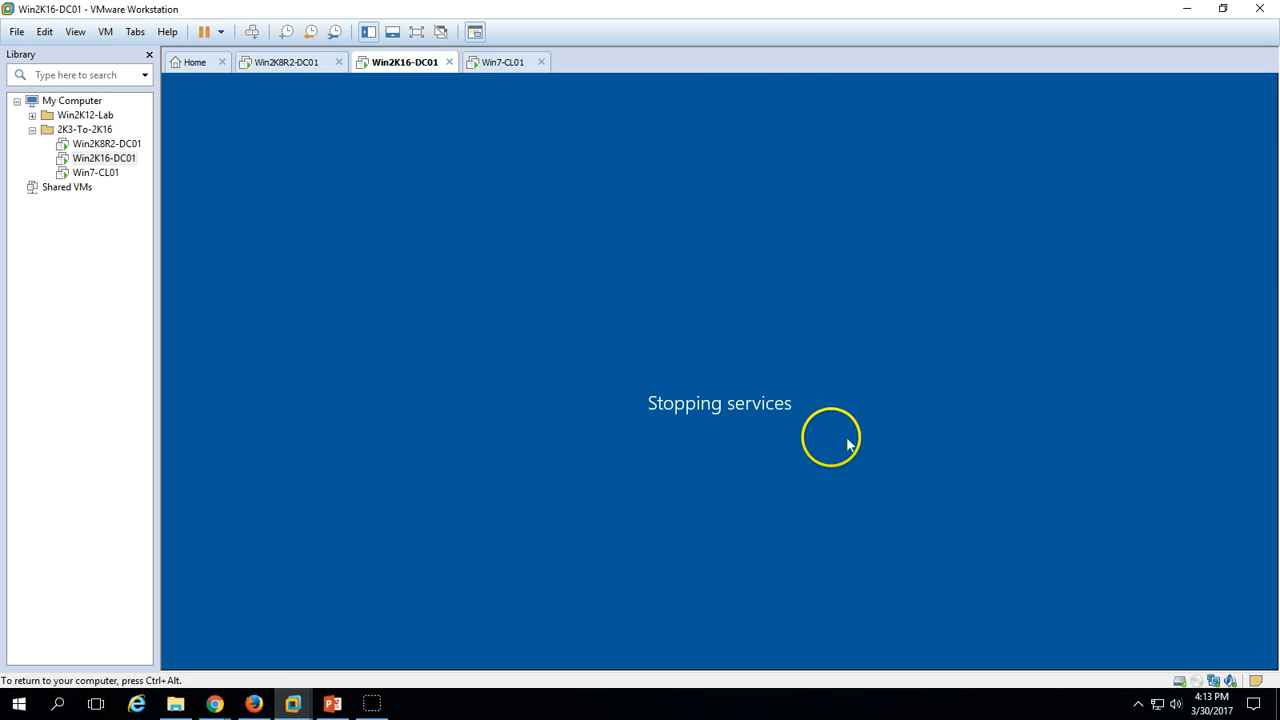
left_click(717, 43)
left_click(694, 457)
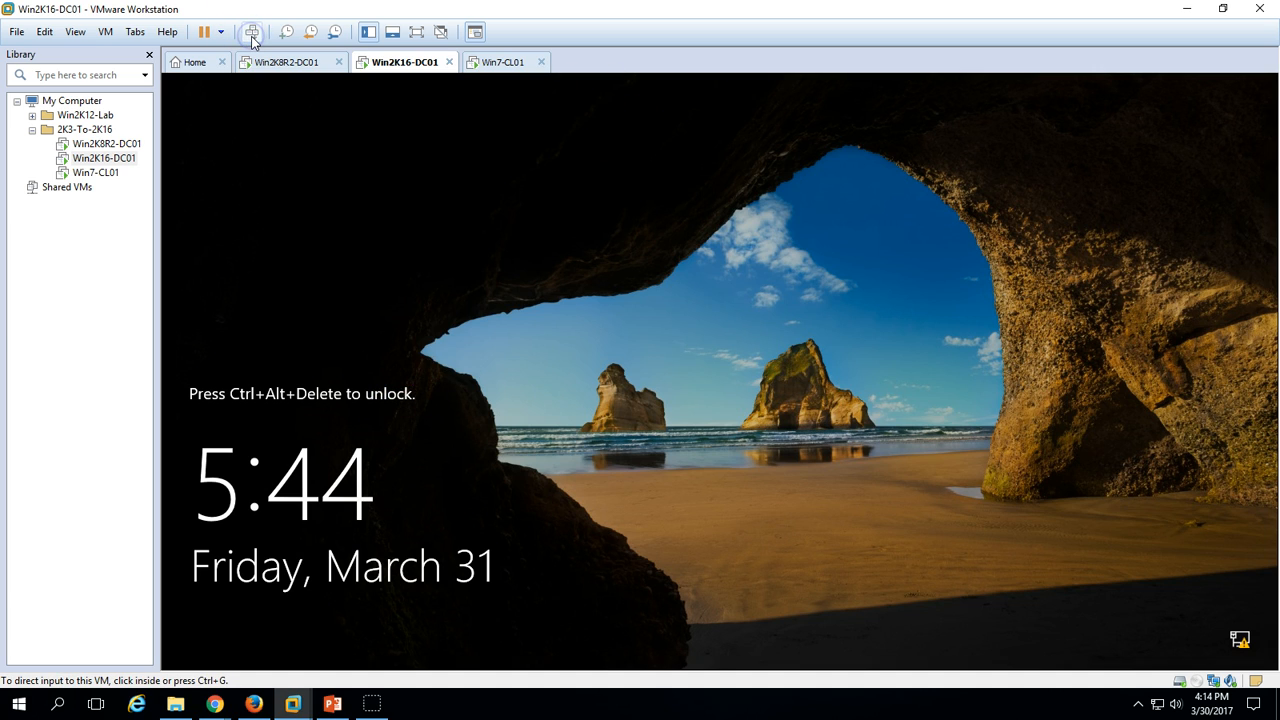
Unlock the restarted Win2K16-DC01 and sign in to the VICTORINFOSOL Administrator account with its password.
left_click(252, 34)
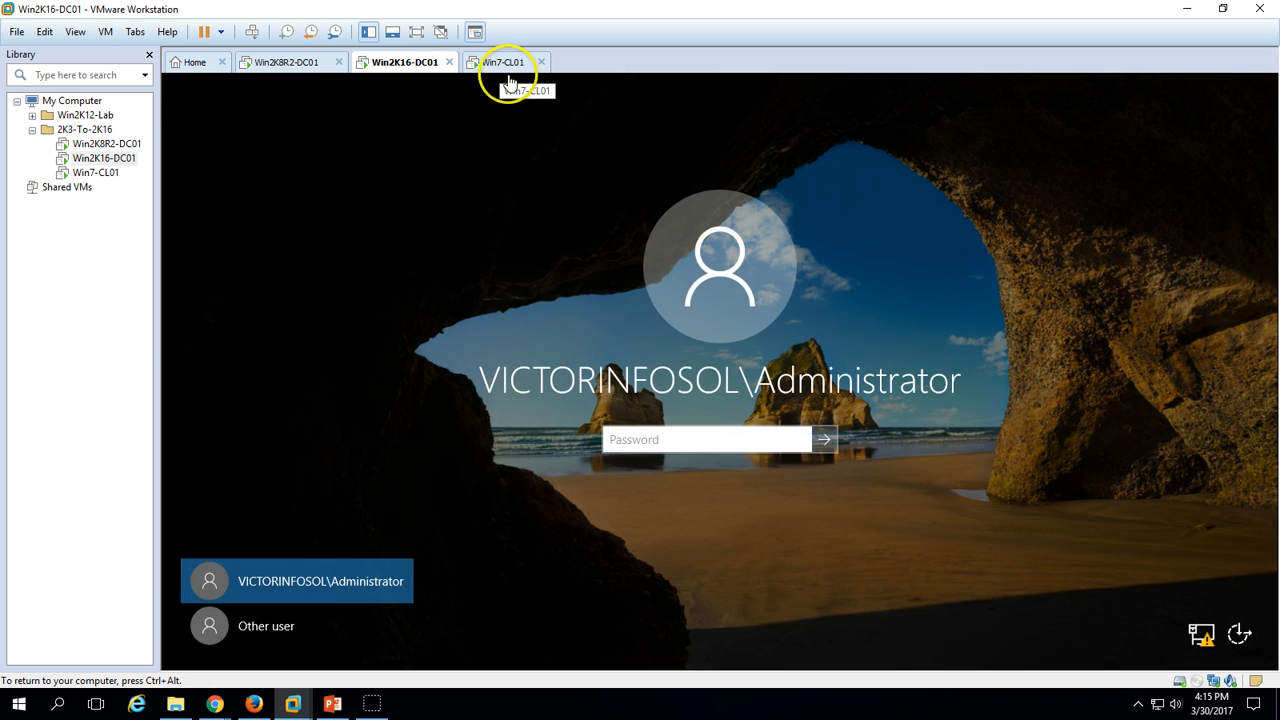
left_click(686, 436)
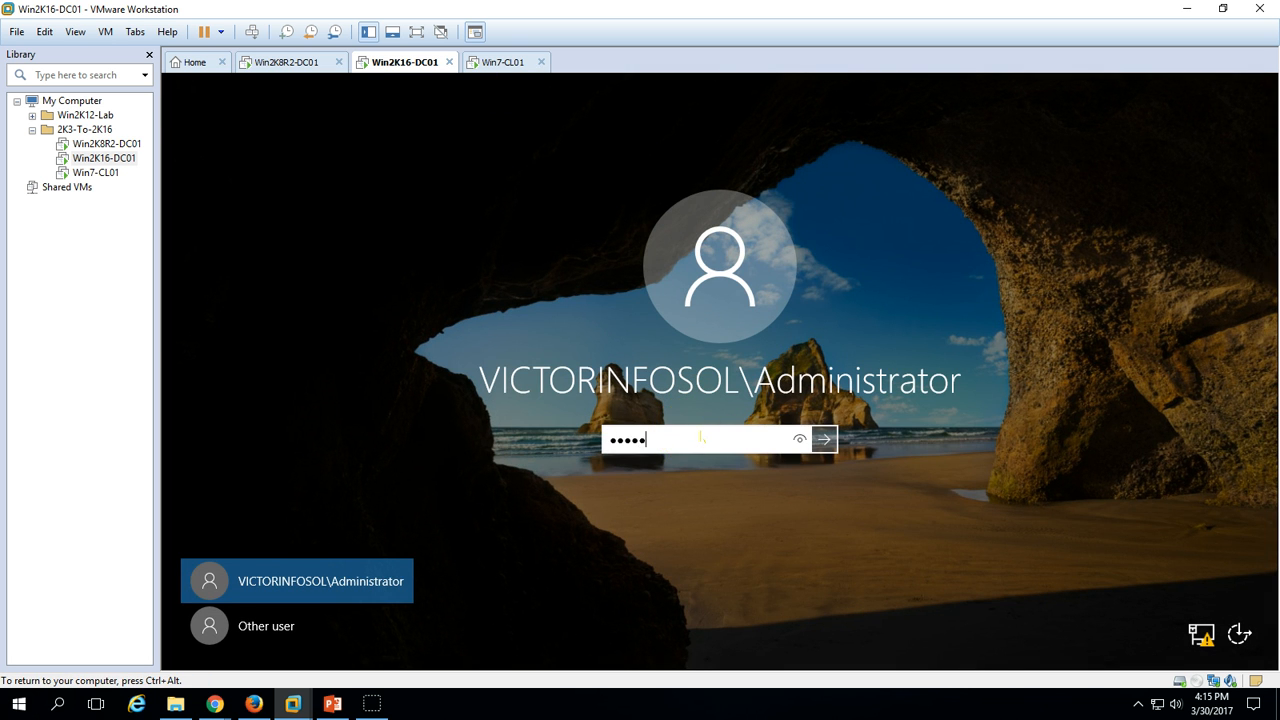
key("Return")
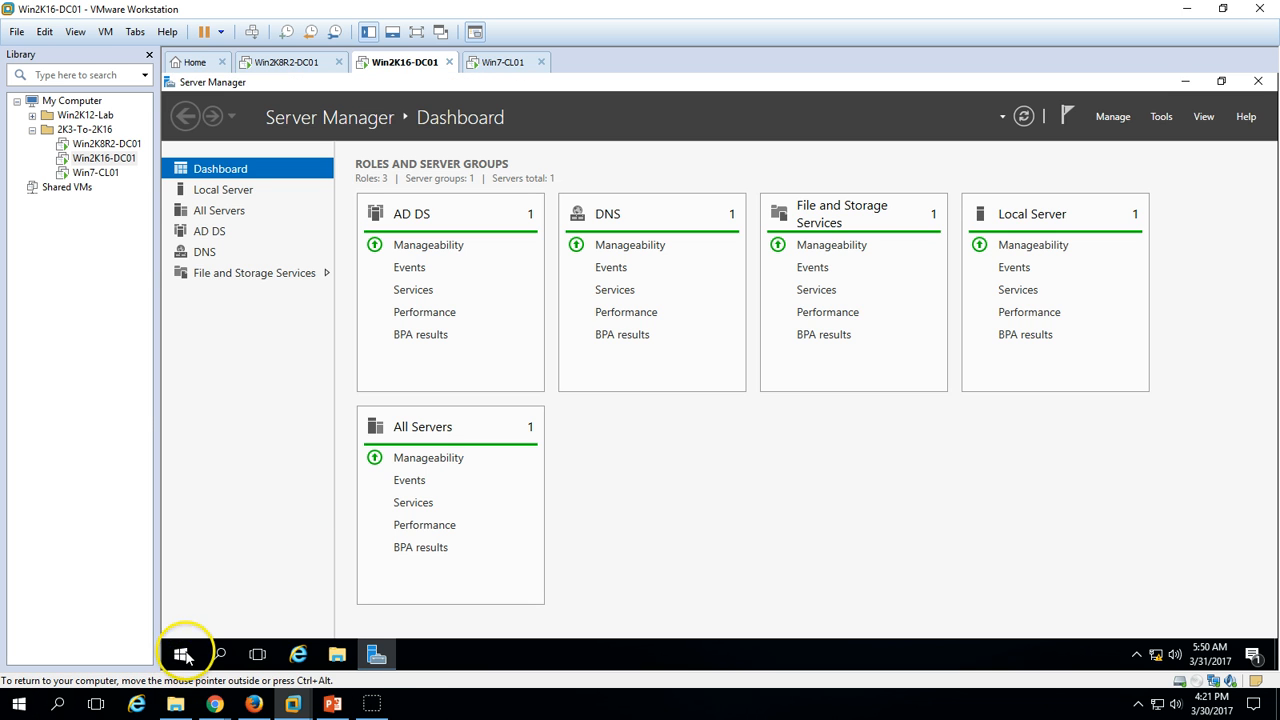
Open an administrator Command Prompt and query the FSMO role holders with "netdom query fsmo".
right_click(180, 654)
left_click(300, 438)
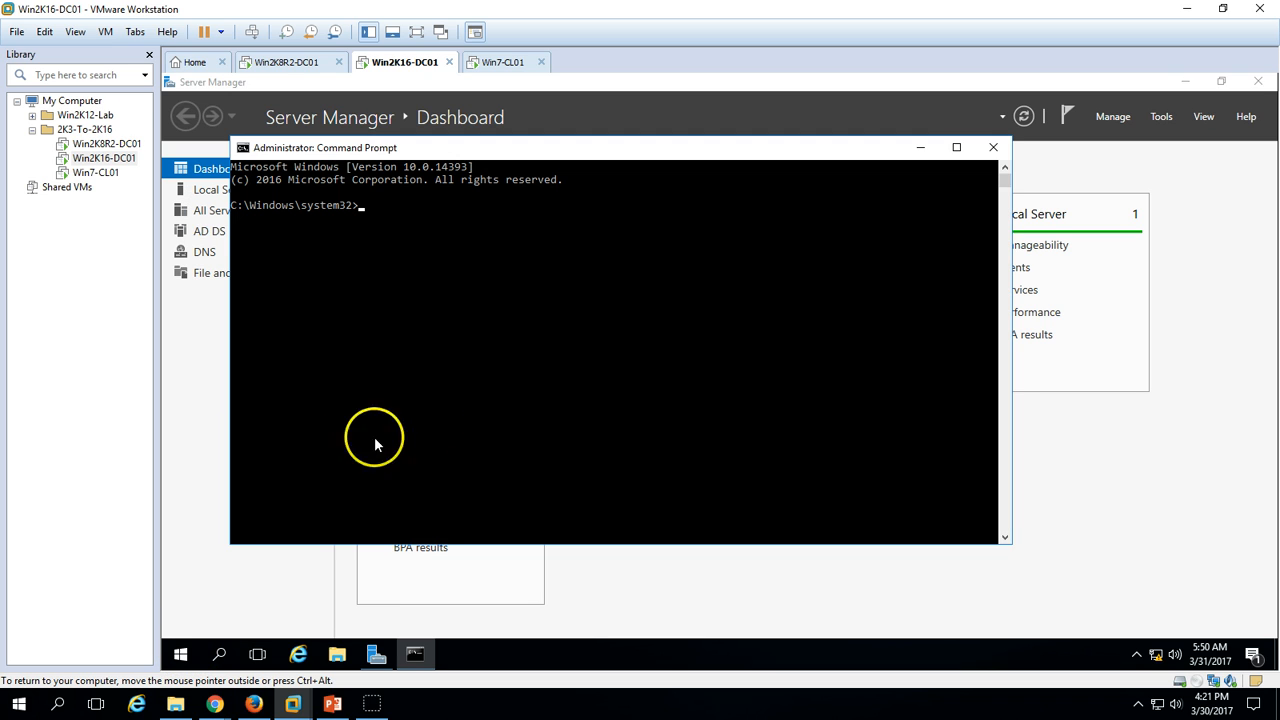
left_click(573, 335)
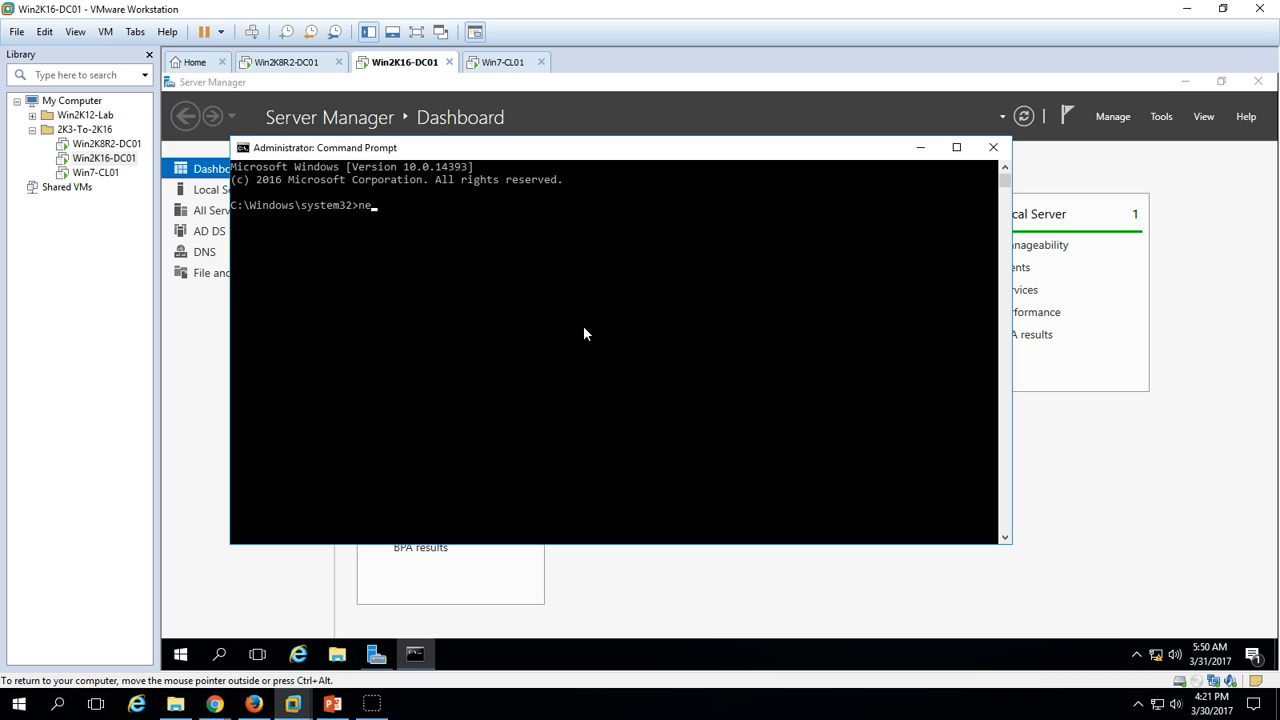
type("netdom query fsmo")
key("Return")
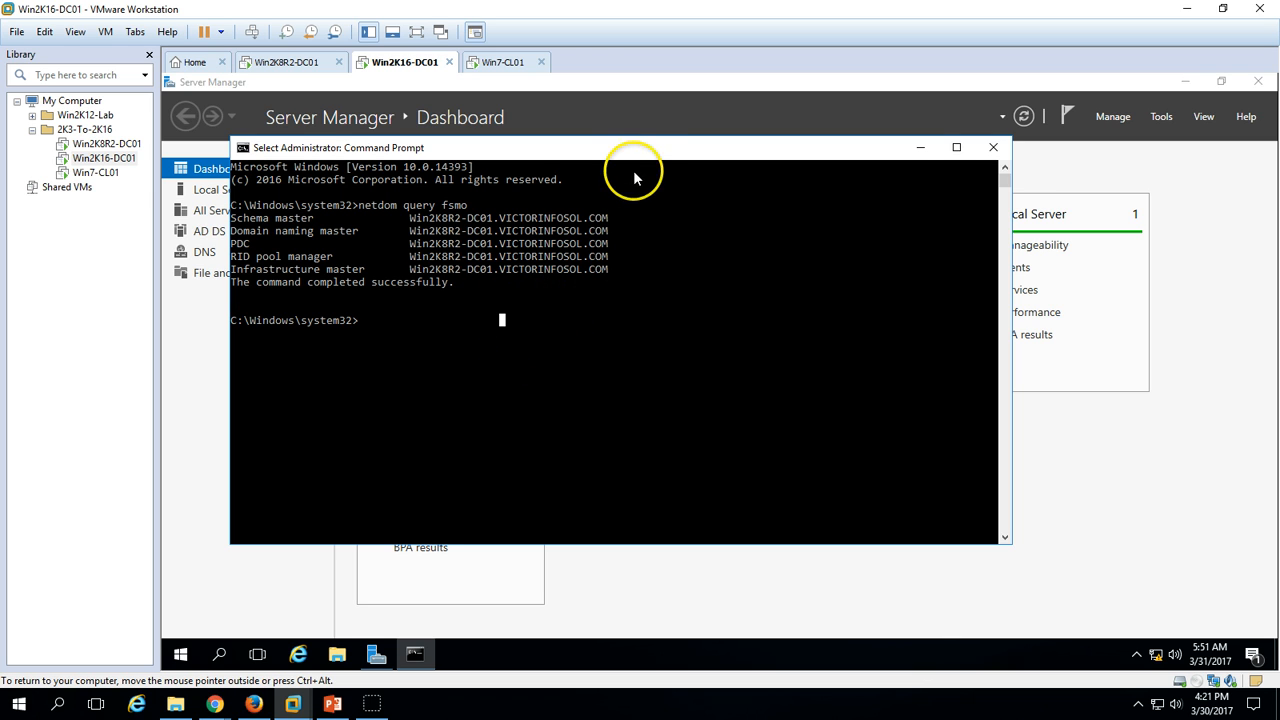
Open the operations masters of VICTORINFOSOL.COM in Active Directory Users and Computers and transfer the RID role to Win2K16-DC01.
left_click(1080, 460)
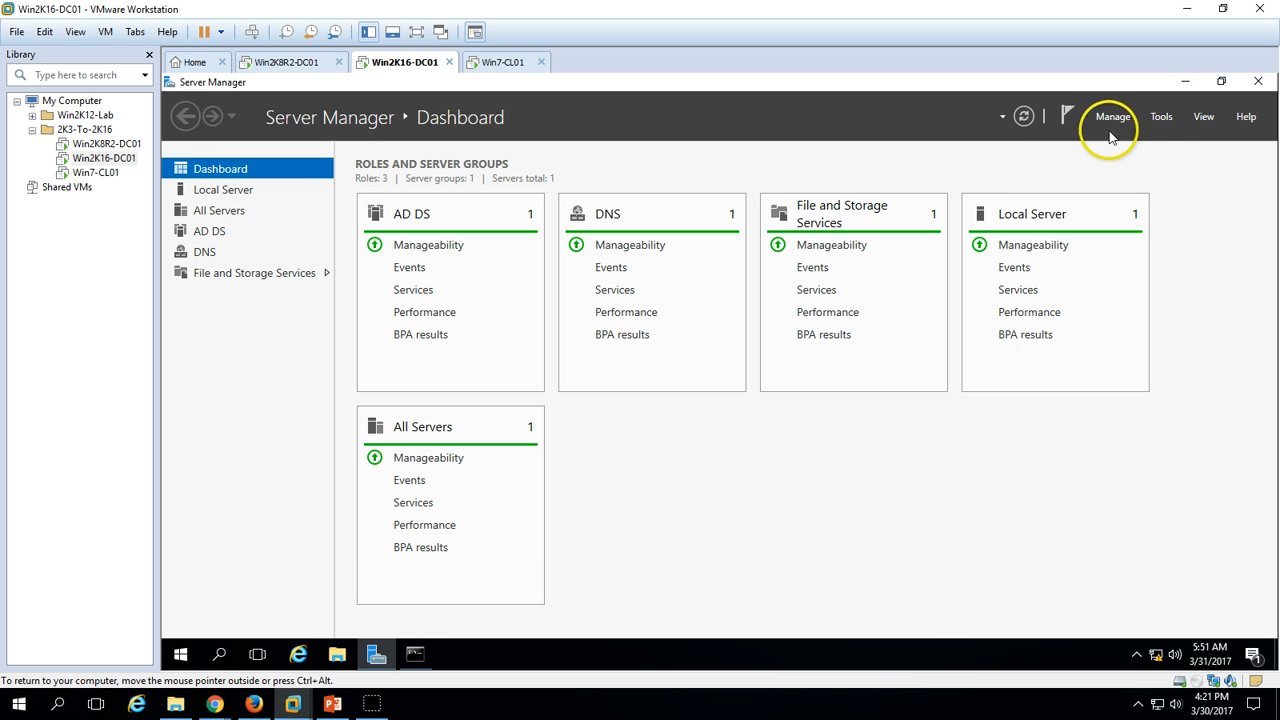
left_click(1161, 117)
left_click(1146, 208)
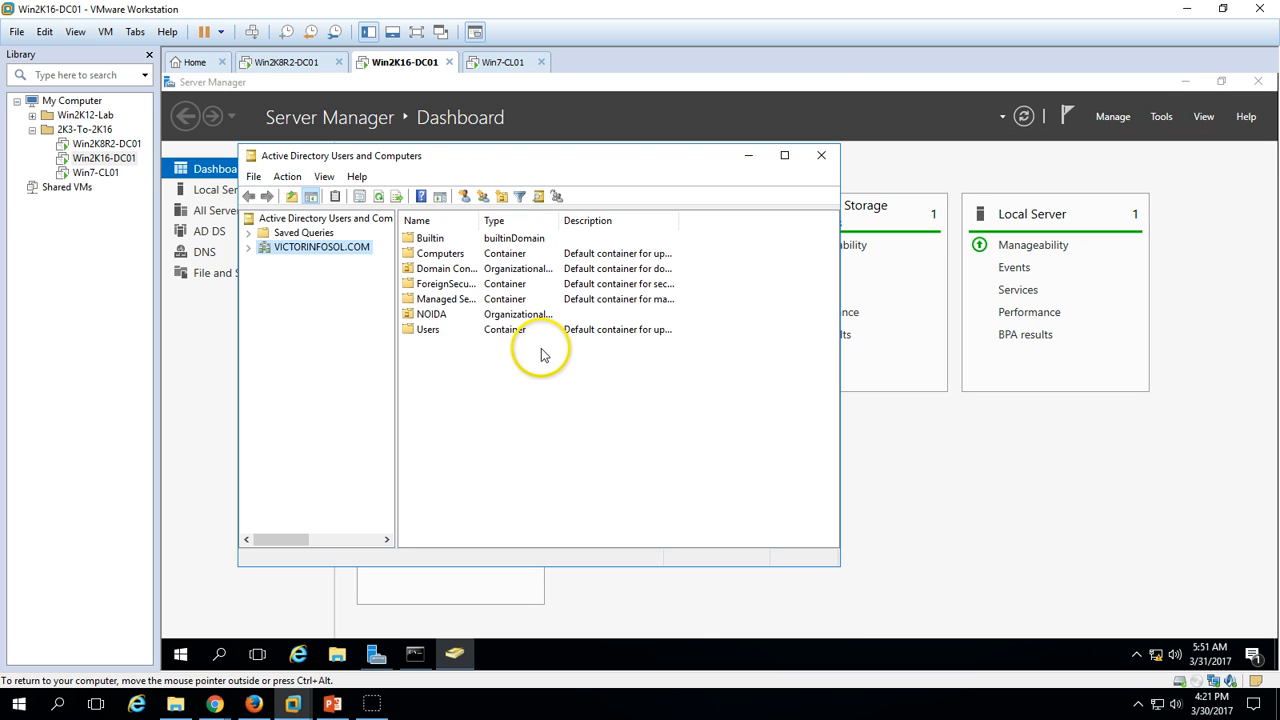
right_click(308, 250)
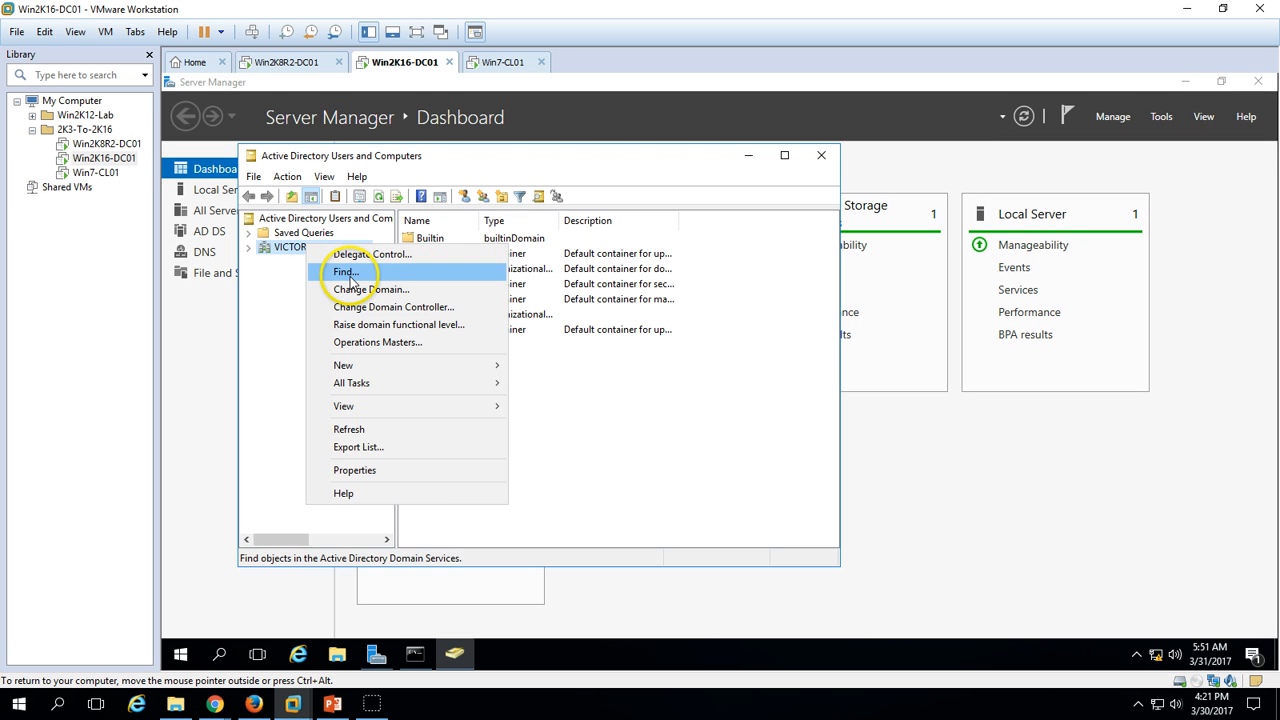
left_click(379, 344)
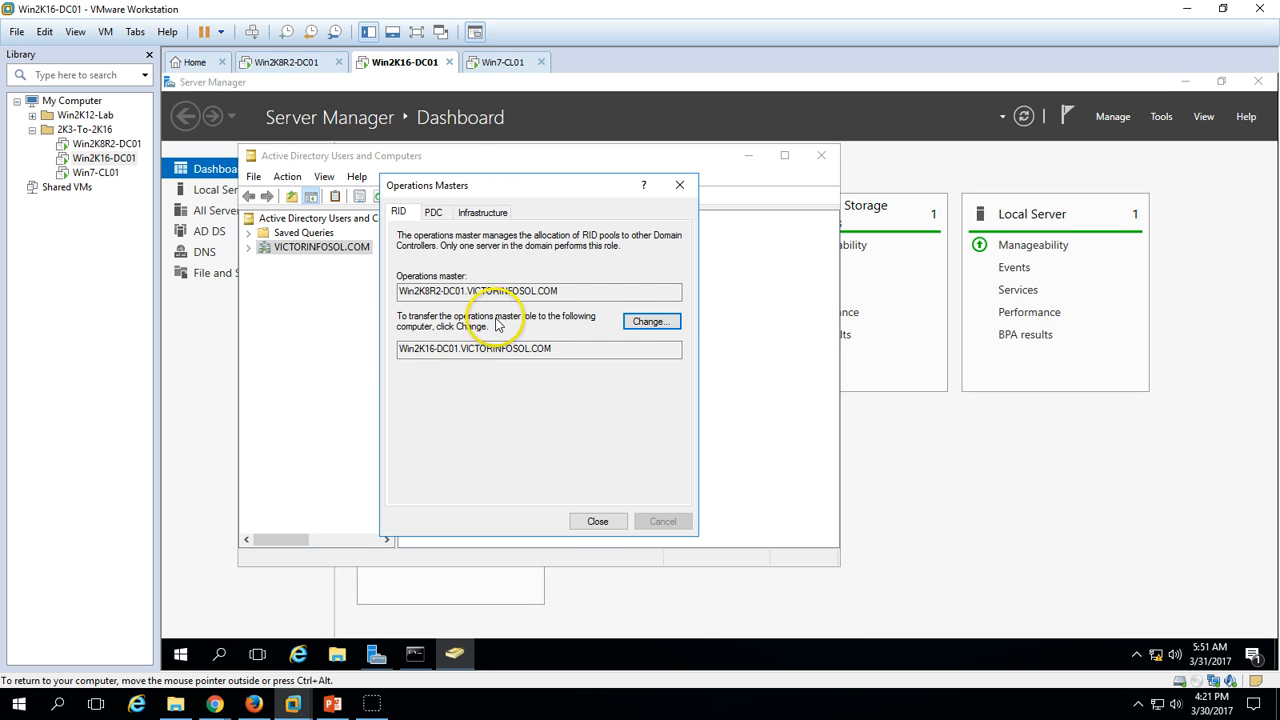
left_click(650, 321)
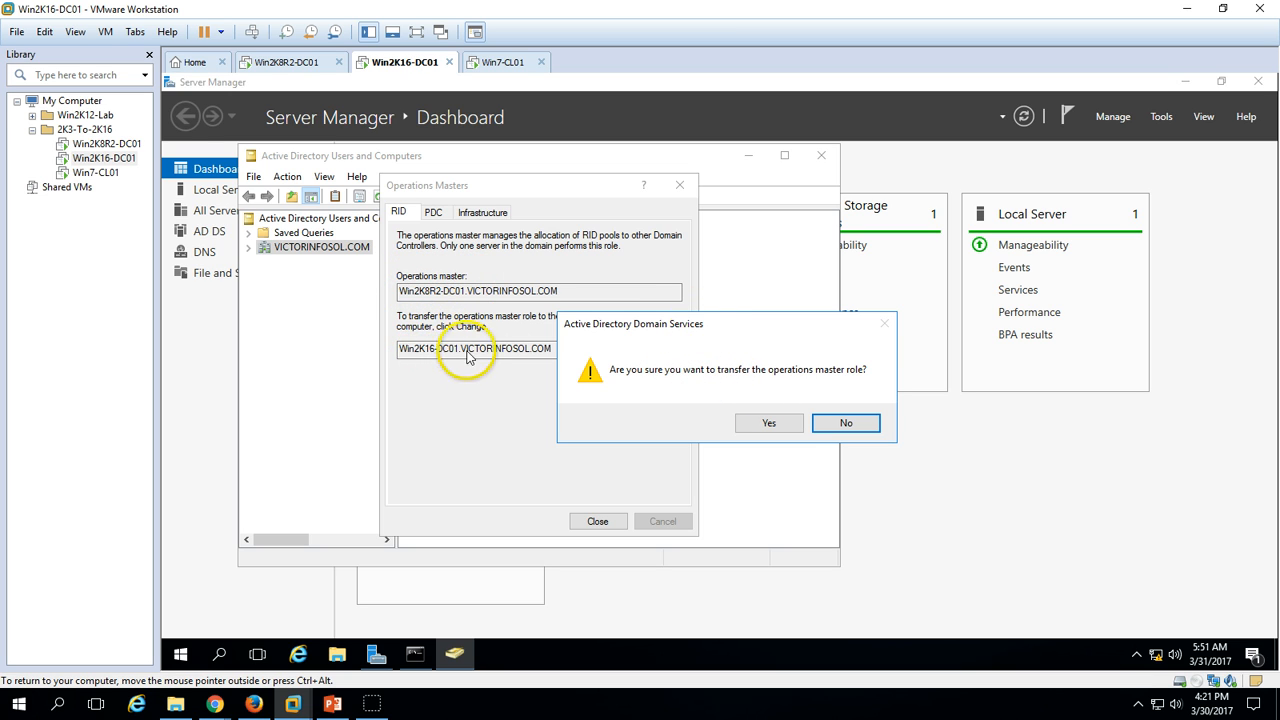
left_click(768, 423)
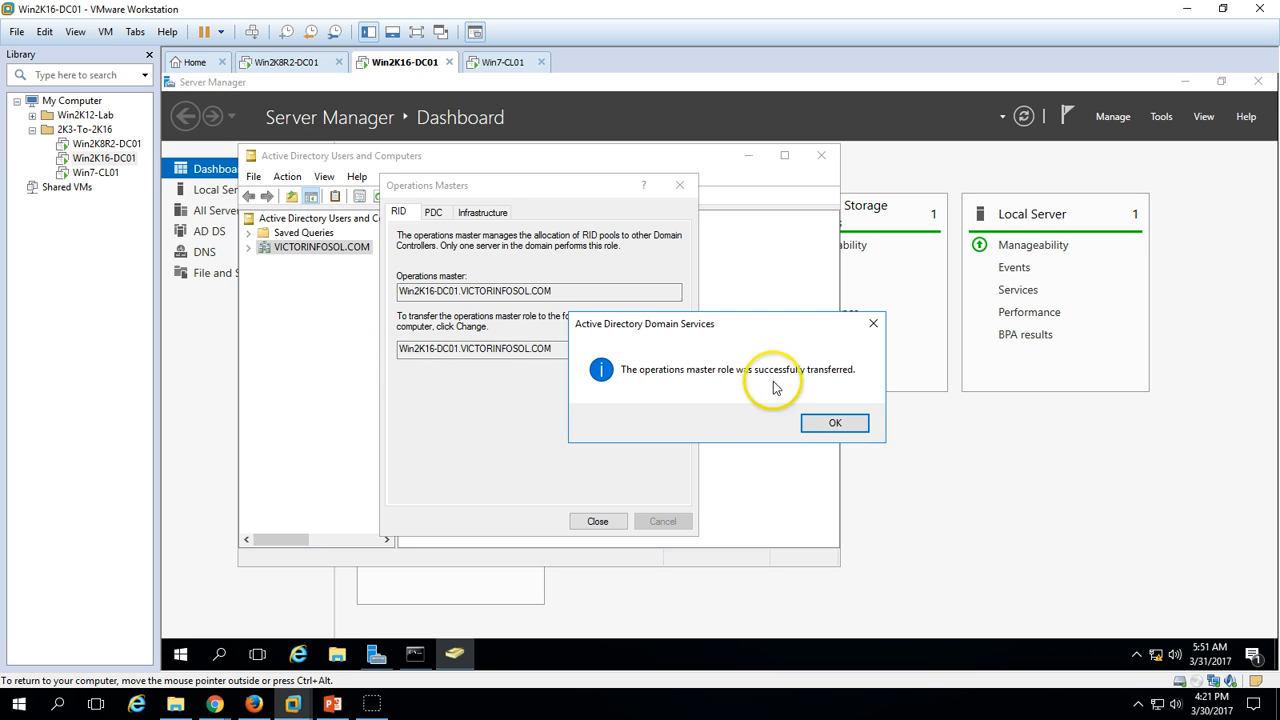
left_click(835, 423)
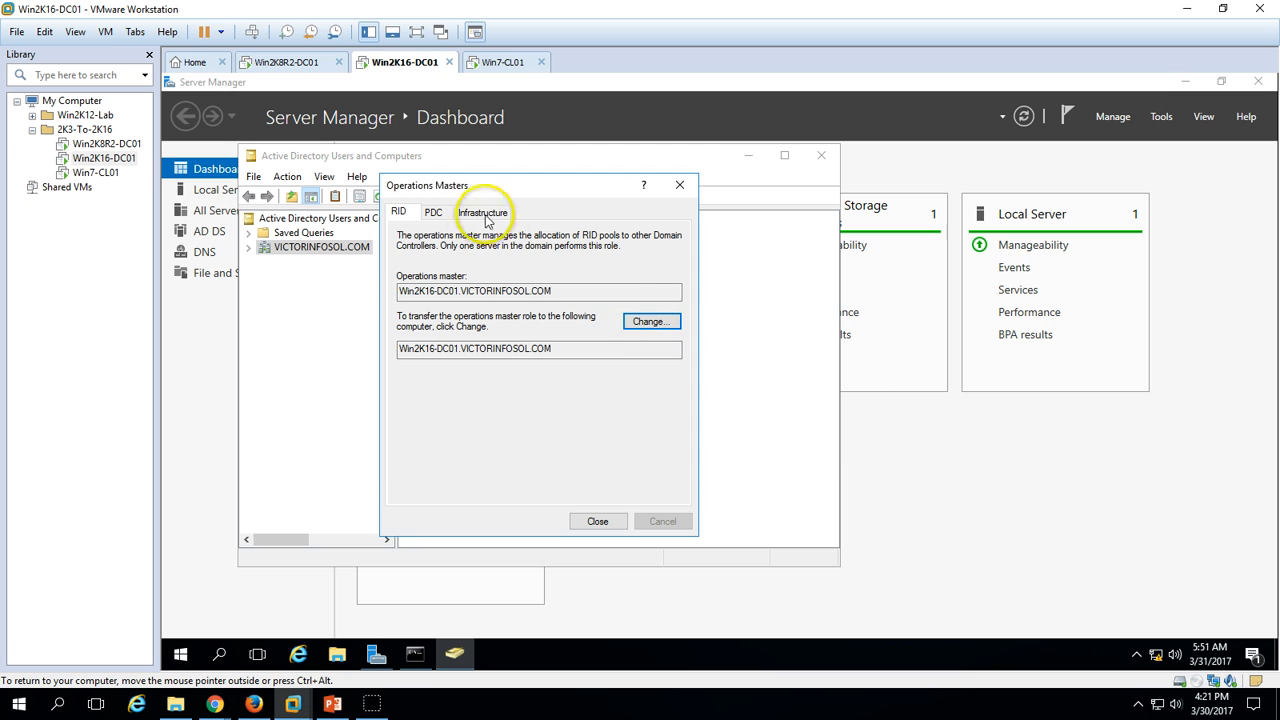
Transfer the PDC operations master role to Win2K16-DC01.VICTORINFOSOL.COM.
left_click(433, 212)
left_click(640, 322)
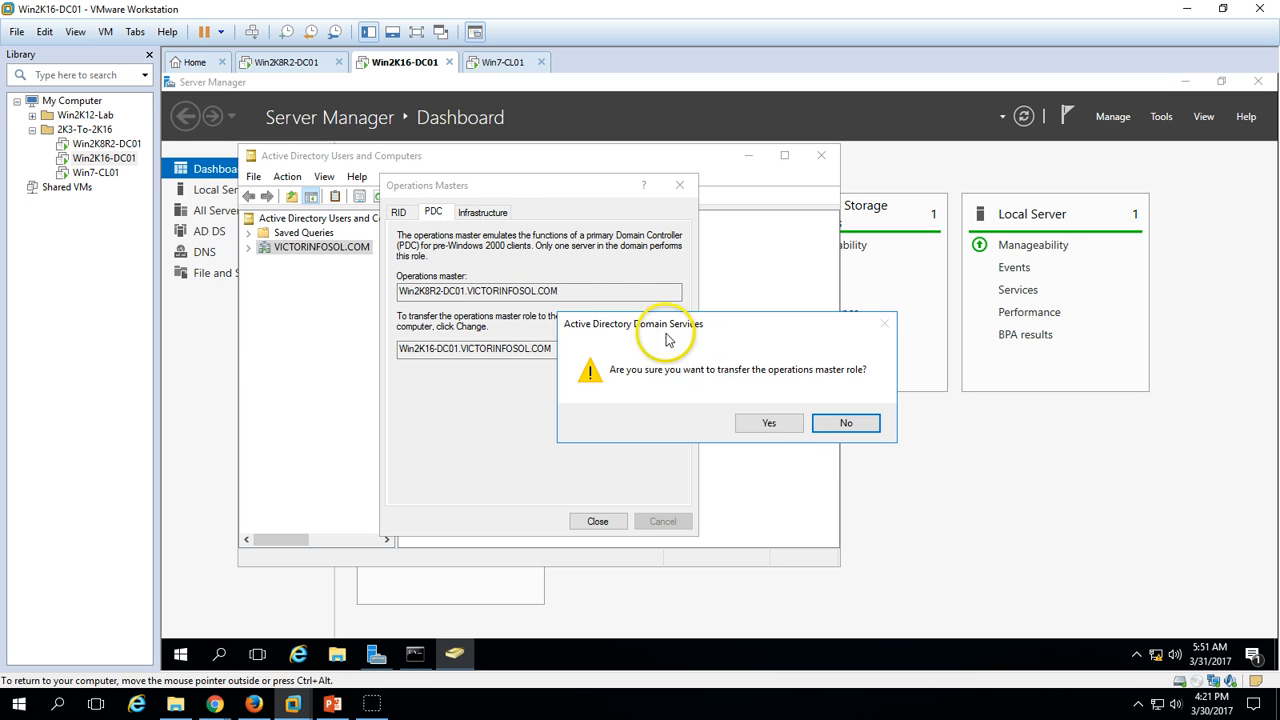
left_click(769, 423)
key("Return")
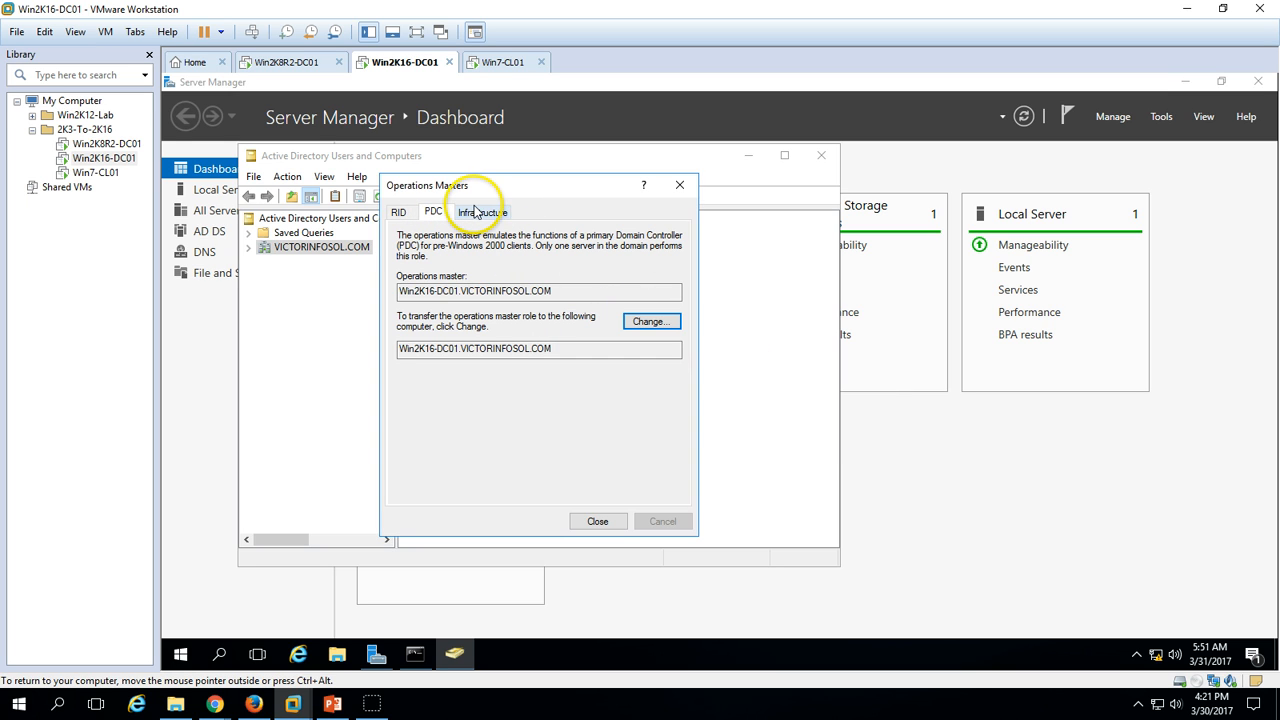
Transfer the Infrastructure operations master role to Win2K16-DC01.VICTORINFOSOL.COM and close the operations masters settings.
left_click(470, 212)
left_click(640, 322)
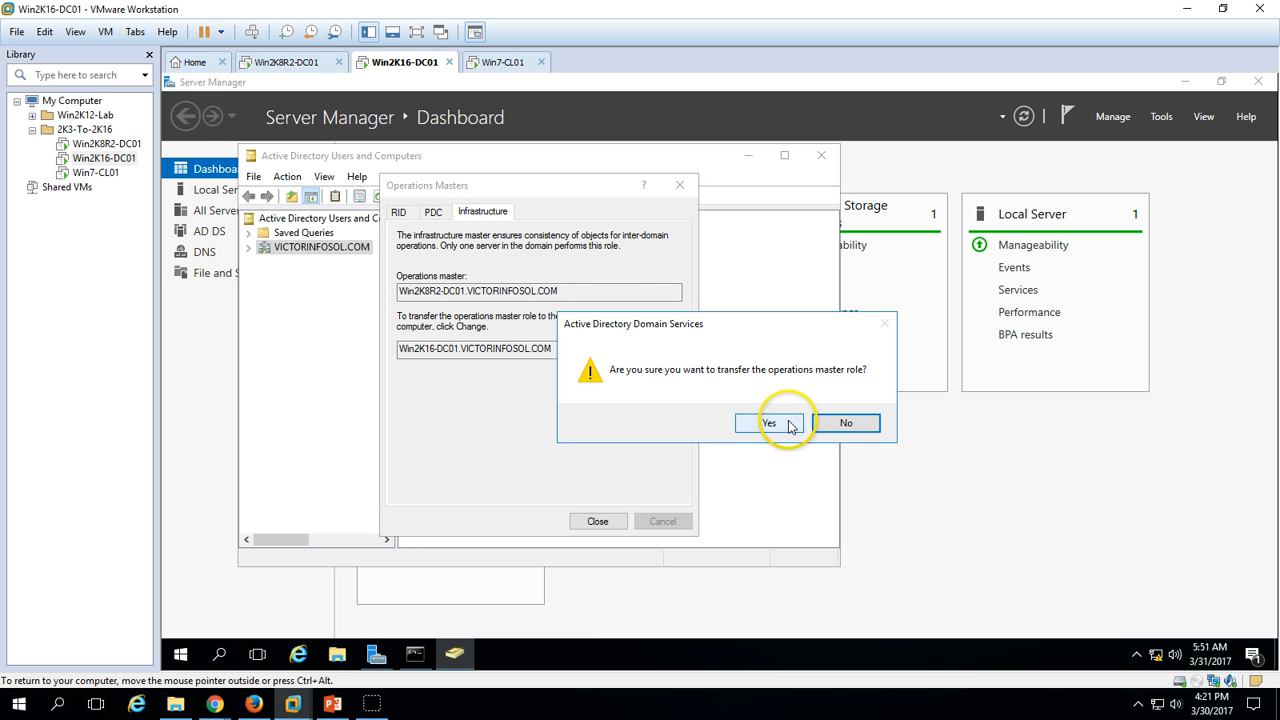
left_click(769, 423)
left_click(829, 424)
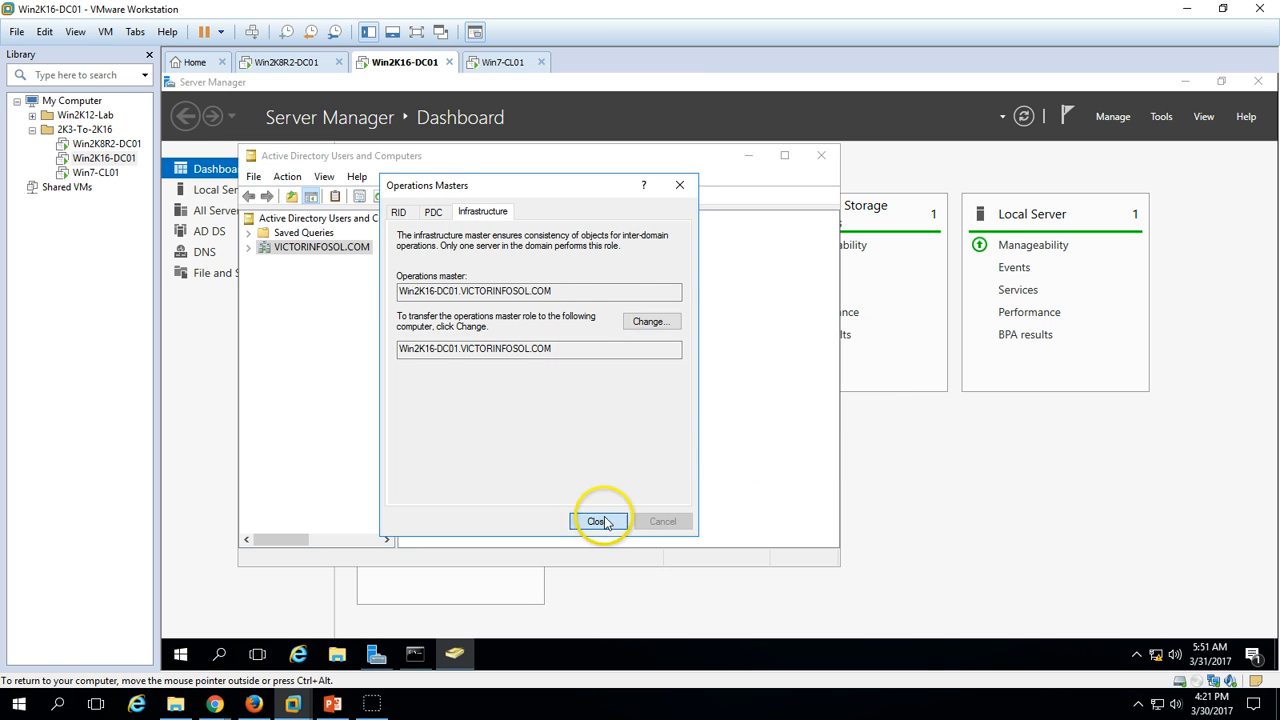
left_click(600, 521)
Query the FSMO role holders again with "netdom query fsmo" in the administrator Command Prompt.
left_click(415, 654)
left_click(522, 410)
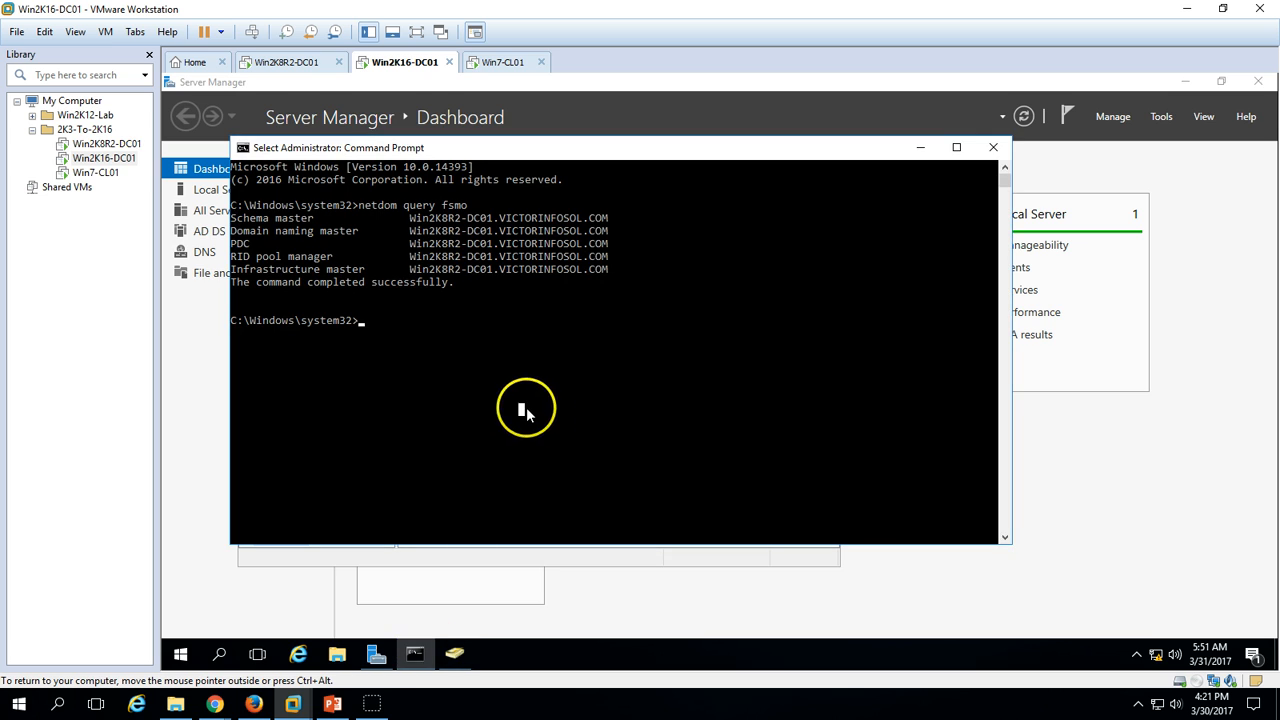
key("Escape")
key("Up")
key("Return")
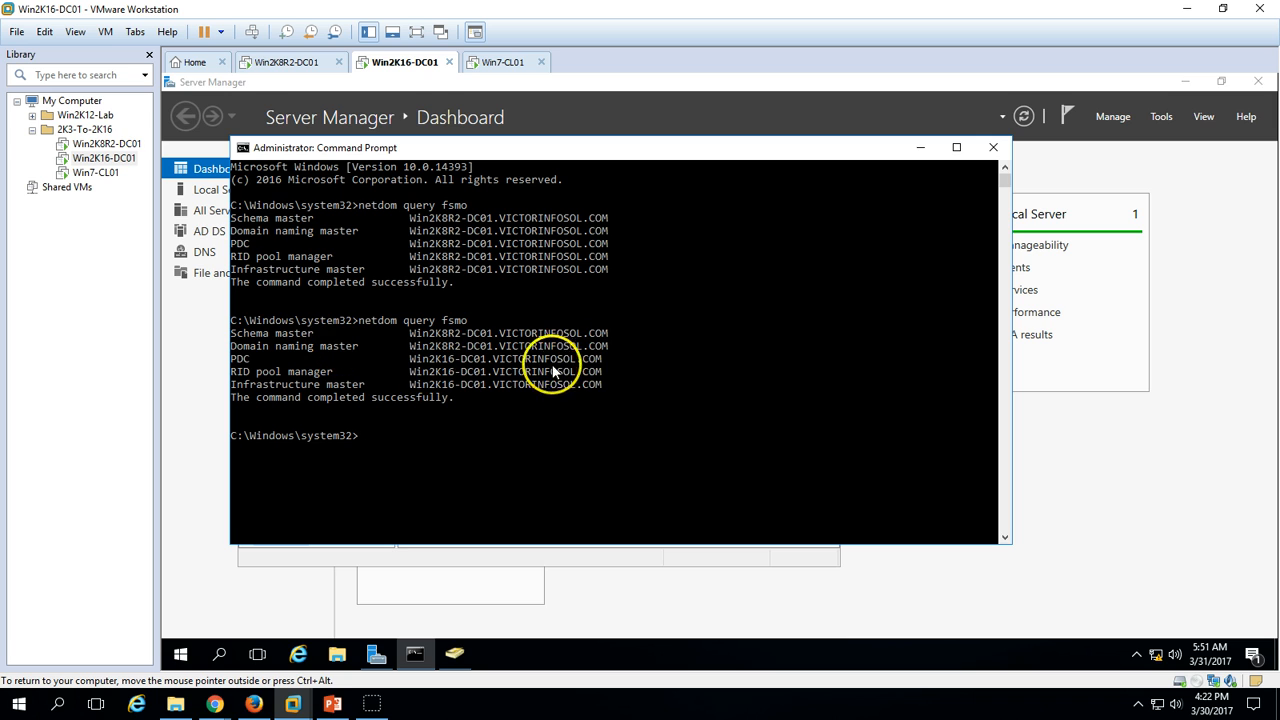
Open Active Directory Domains and Trusts from Server Manager.
left_click(1134, 457)
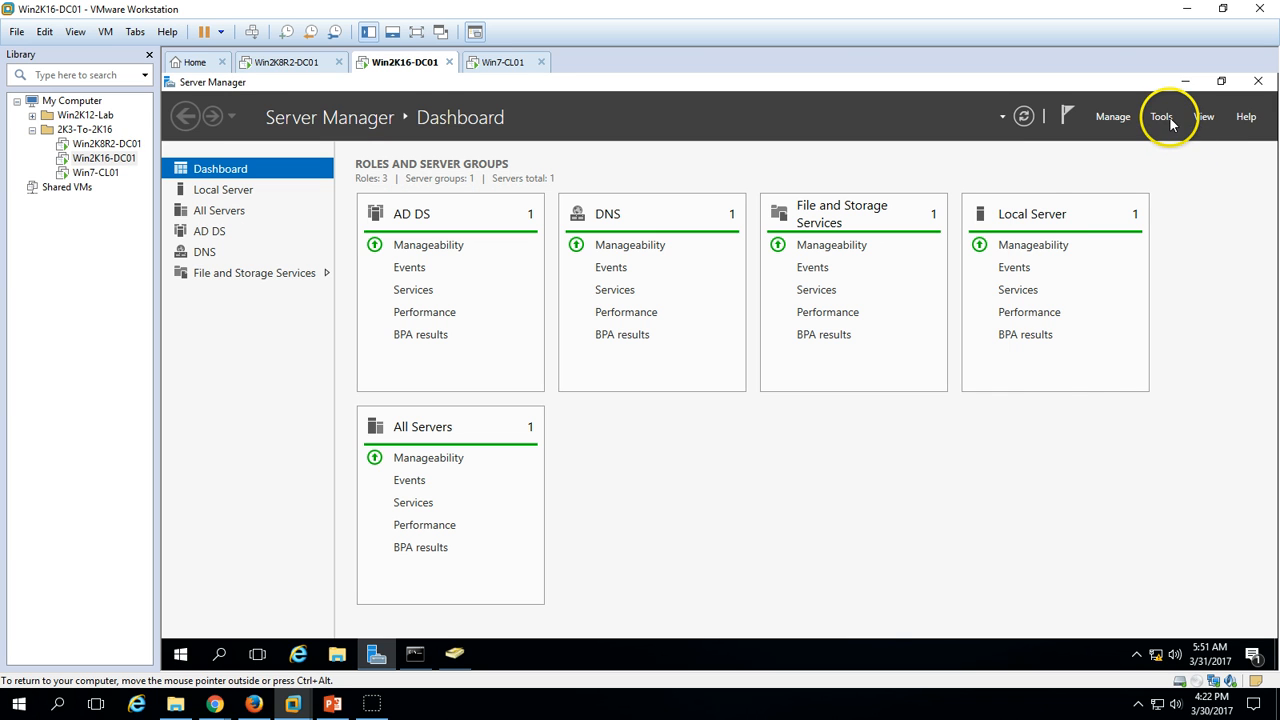
left_click(1160, 116)
left_click(1165, 157)
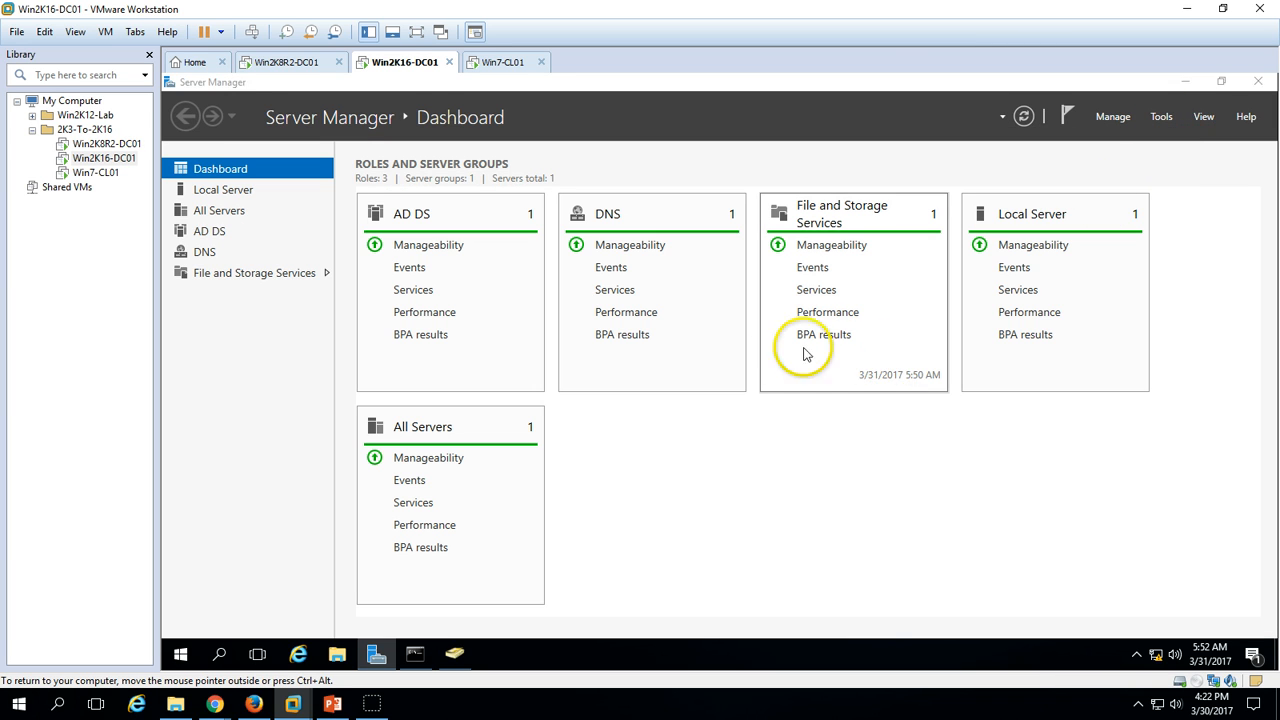
left_click(272, 181)
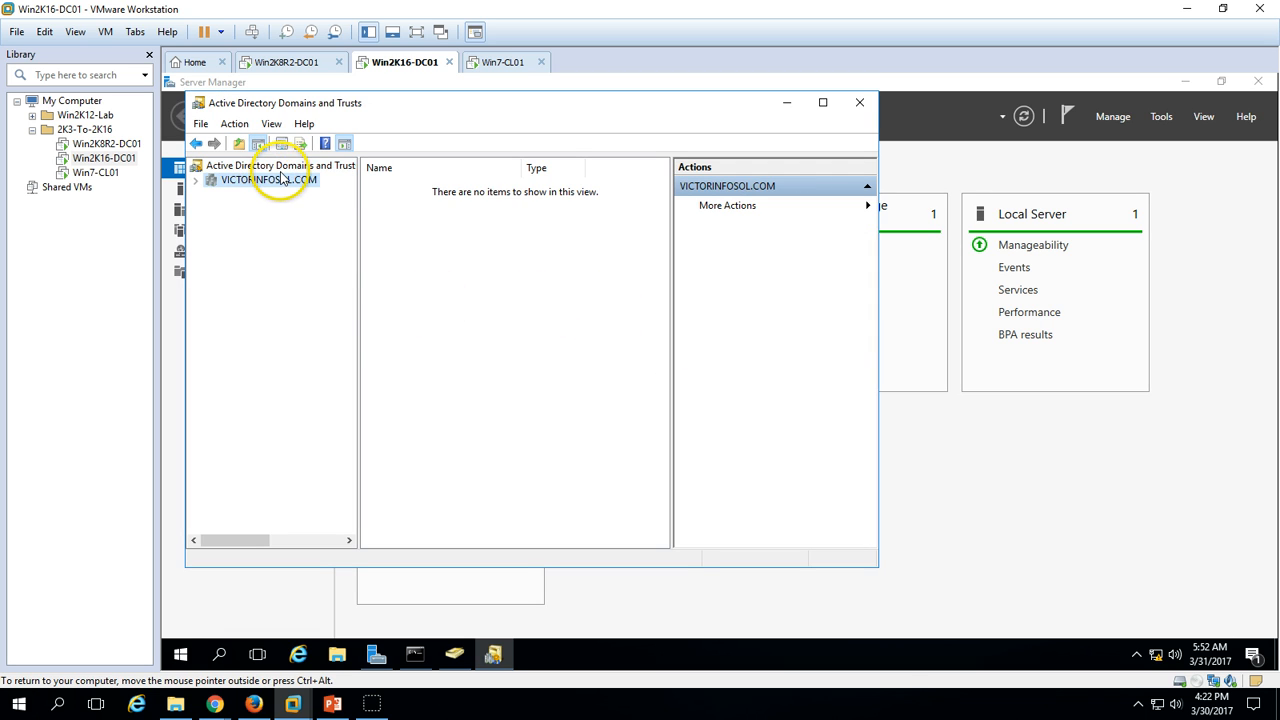
left_click(285, 167)
right_click(285, 172)
left_click(318, 231)
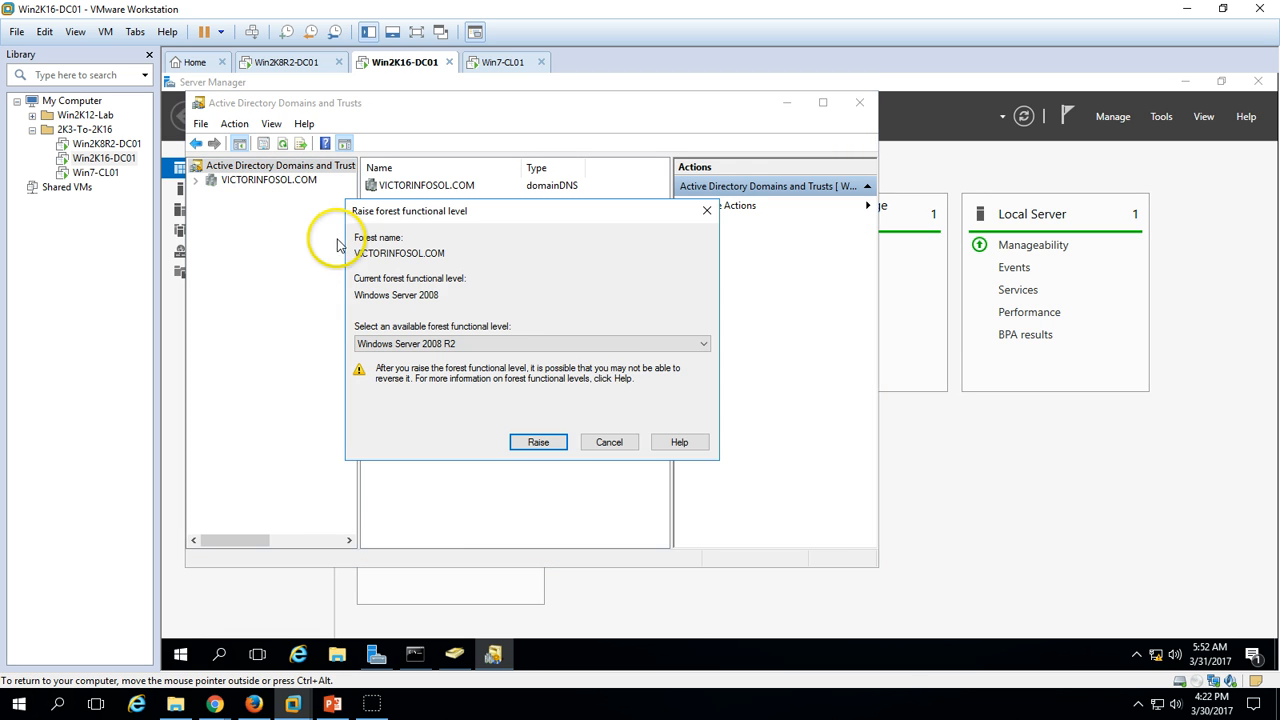
left_click(610, 442)
Transfer the domain naming operations master role to Win2K16-DC01.VICTORINFOSOL.COM and close the operations master settings.
right_click(328, 165)
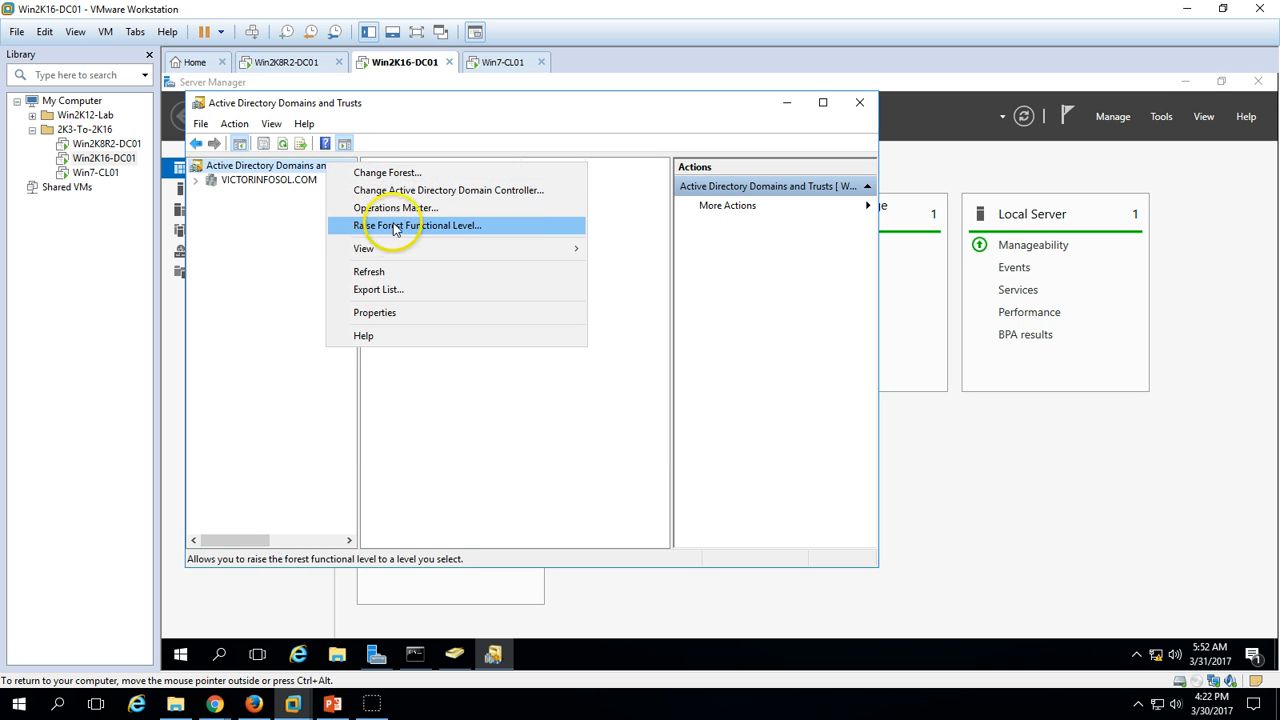
left_click(405, 208)
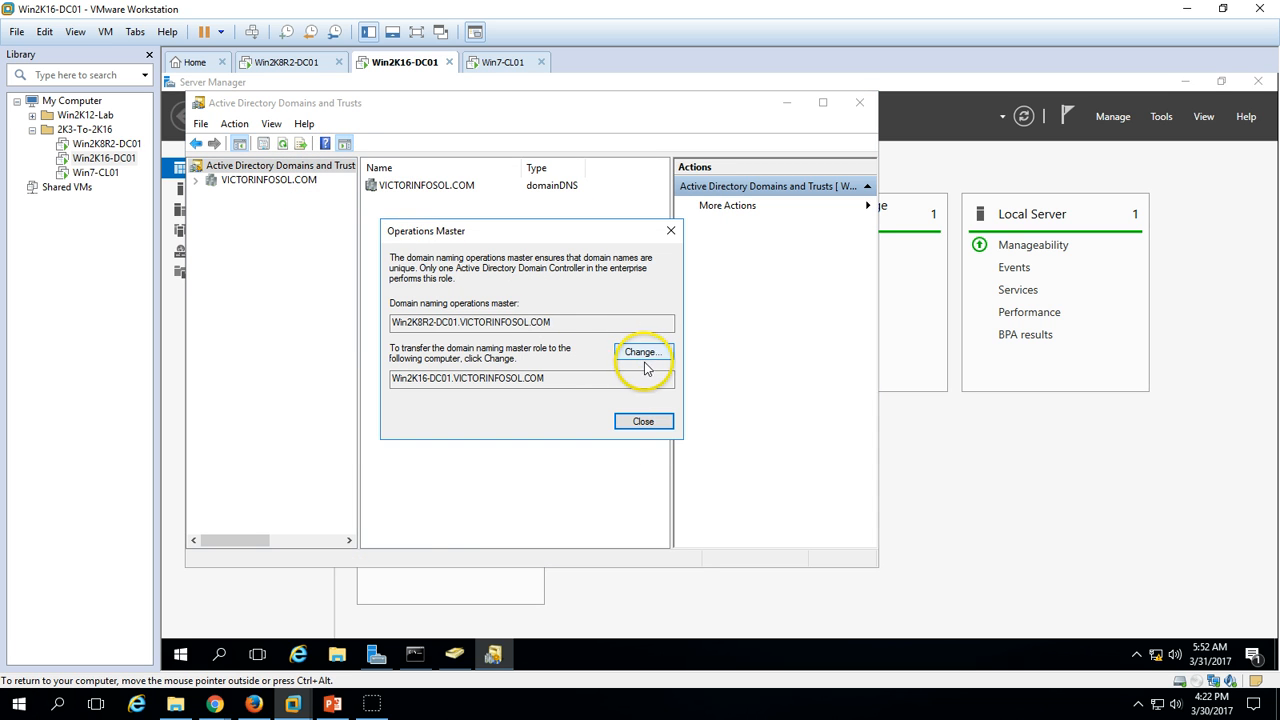
left_click(645, 355)
left_click(780, 423)
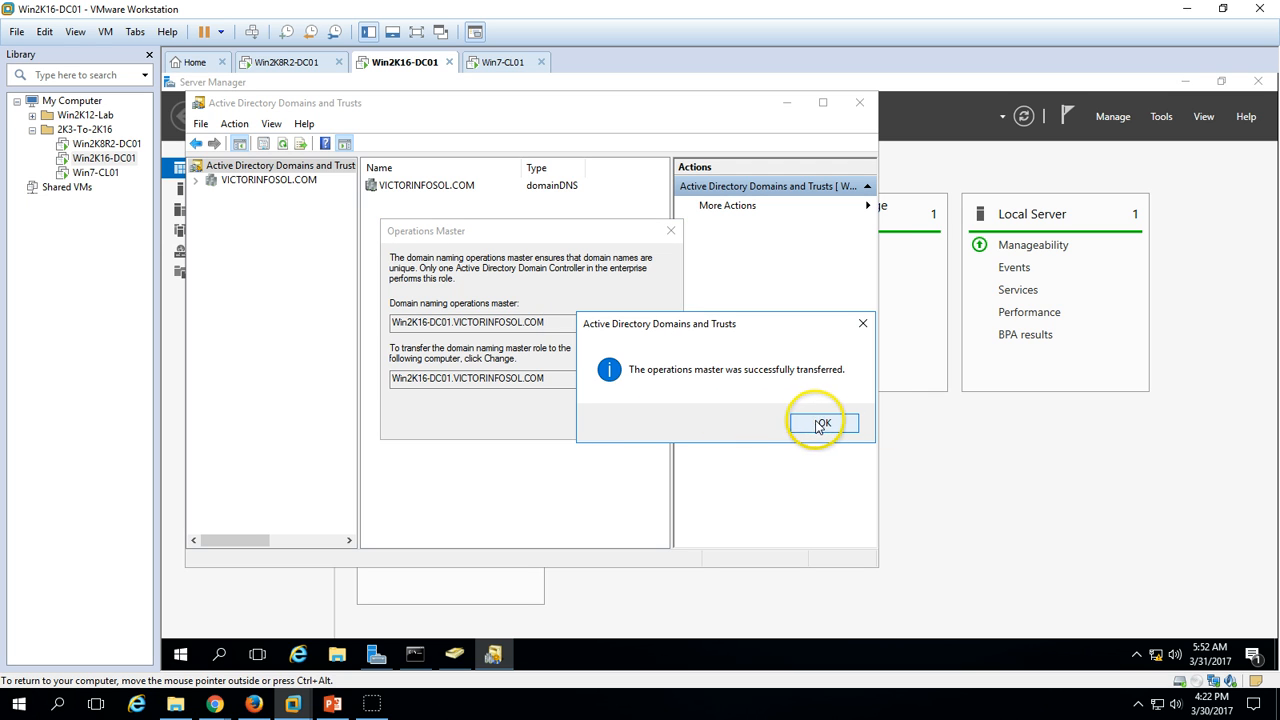
left_click(824, 422)
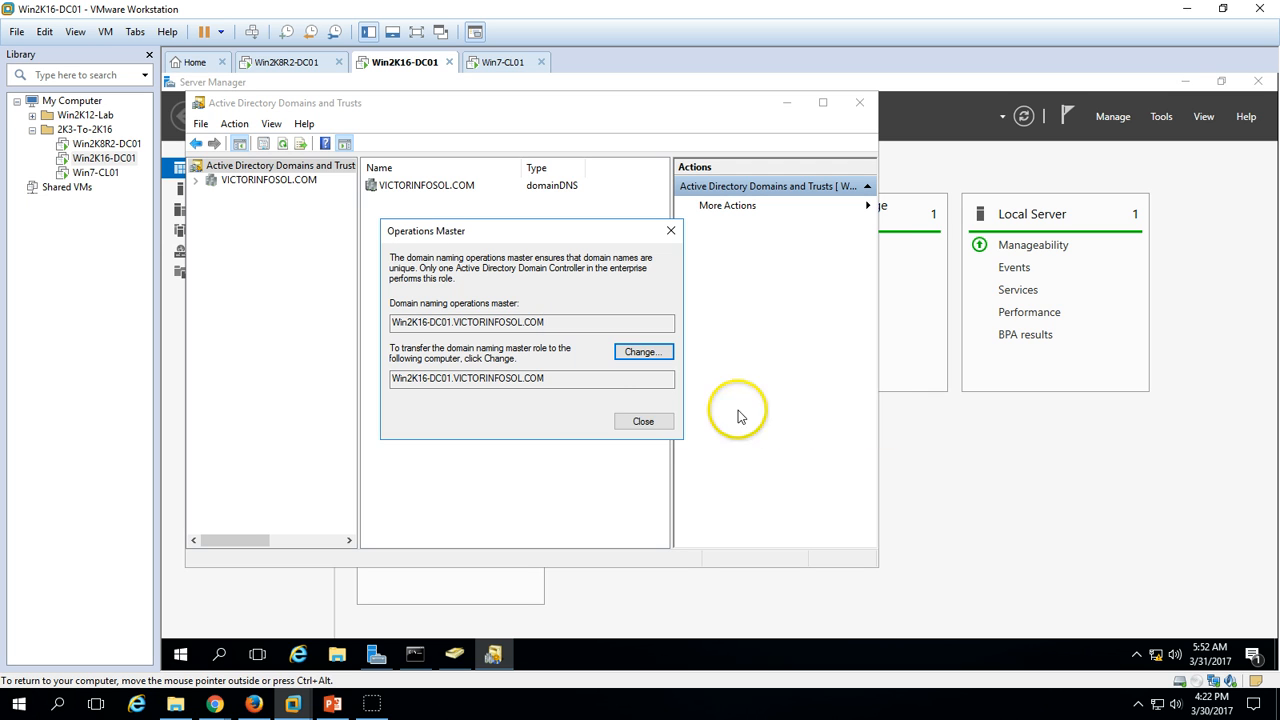
left_click(640, 420)
Rerun "netdom query fsmo" in the Command Prompt to check the FSMO role holders after the domain naming transfer.
left_click(414, 655)
left_click(452, 380)
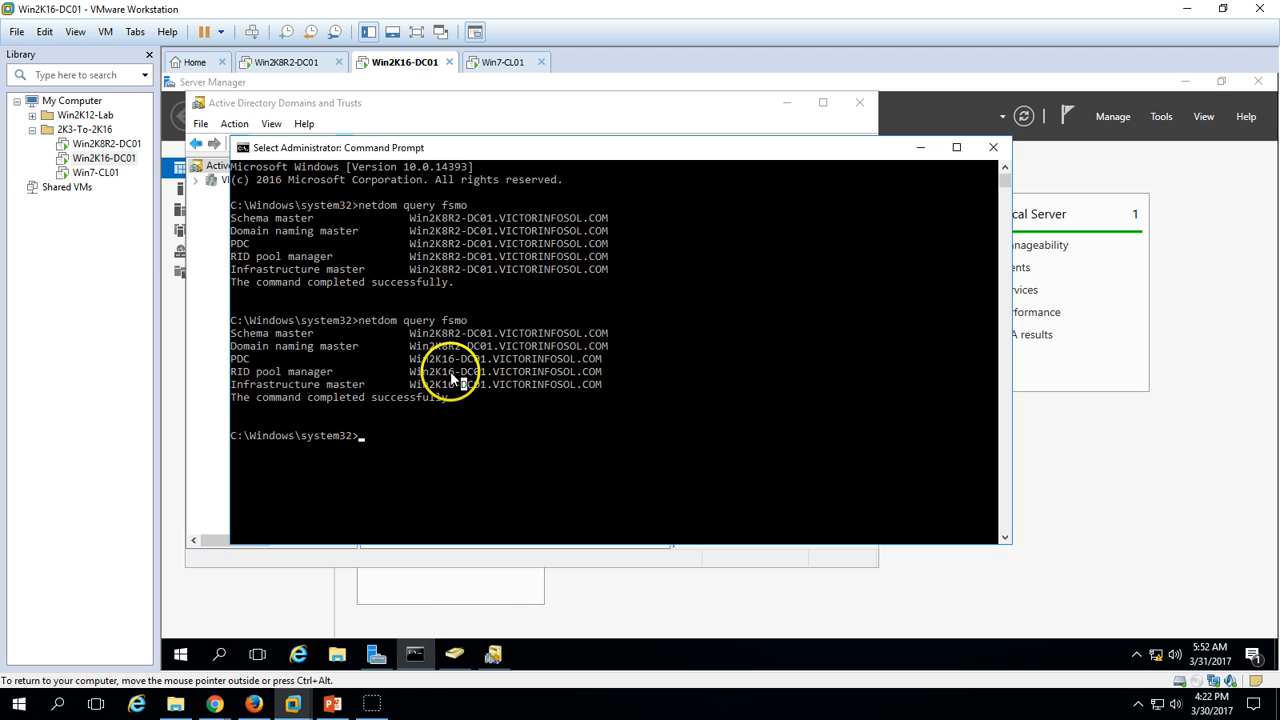
key("Up")
key("Return")
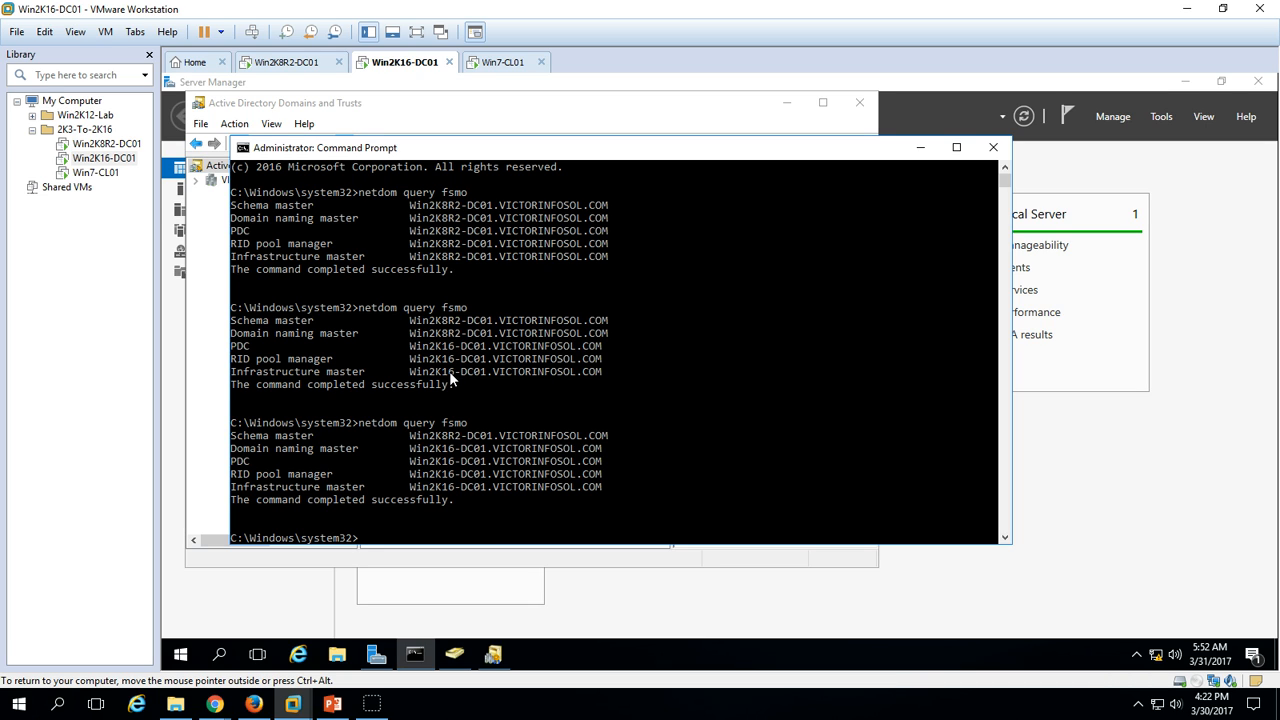
Register the schema management library with "regsvr32 schmmgmt.dll" and dismiss the result message.
type("regsvr32 schmmgmt.dll")
key("Return")
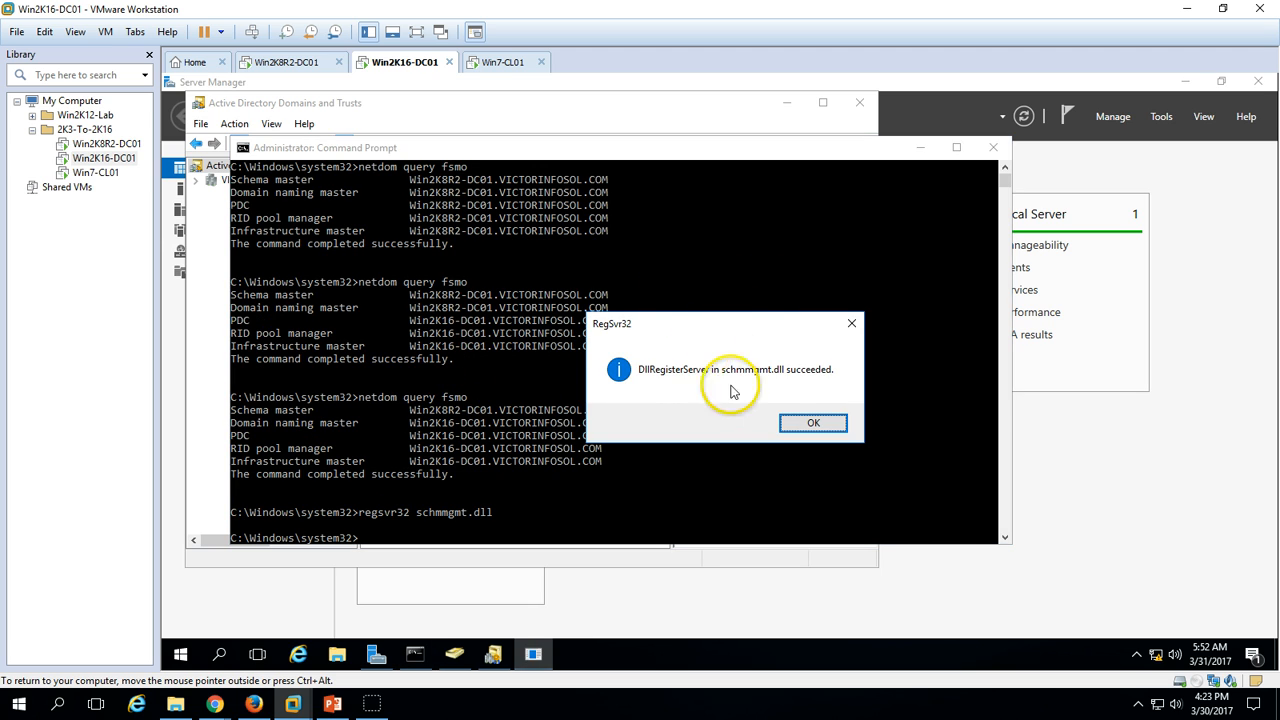
left_click(807, 426)
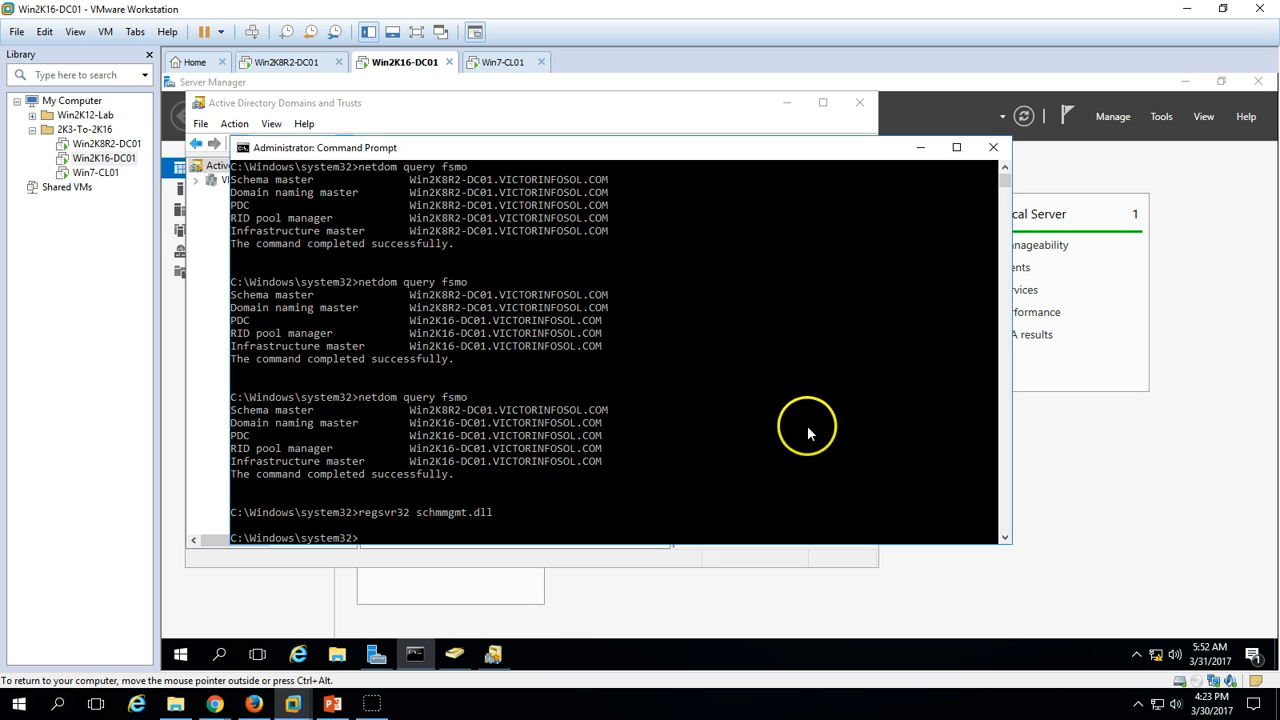
Launch a blank management console with "mmc" and add the Active Directory Schema snap-in to it.
left_click(575, 382)
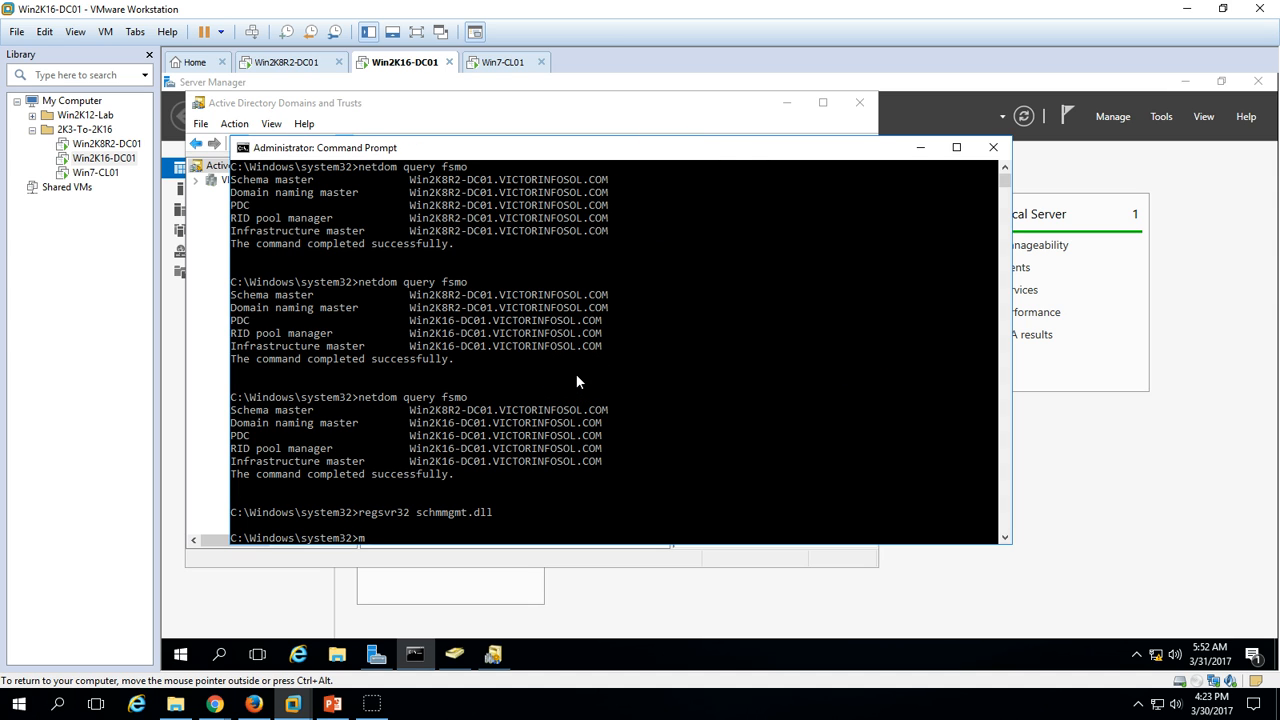
type("mmc")
key("Return")
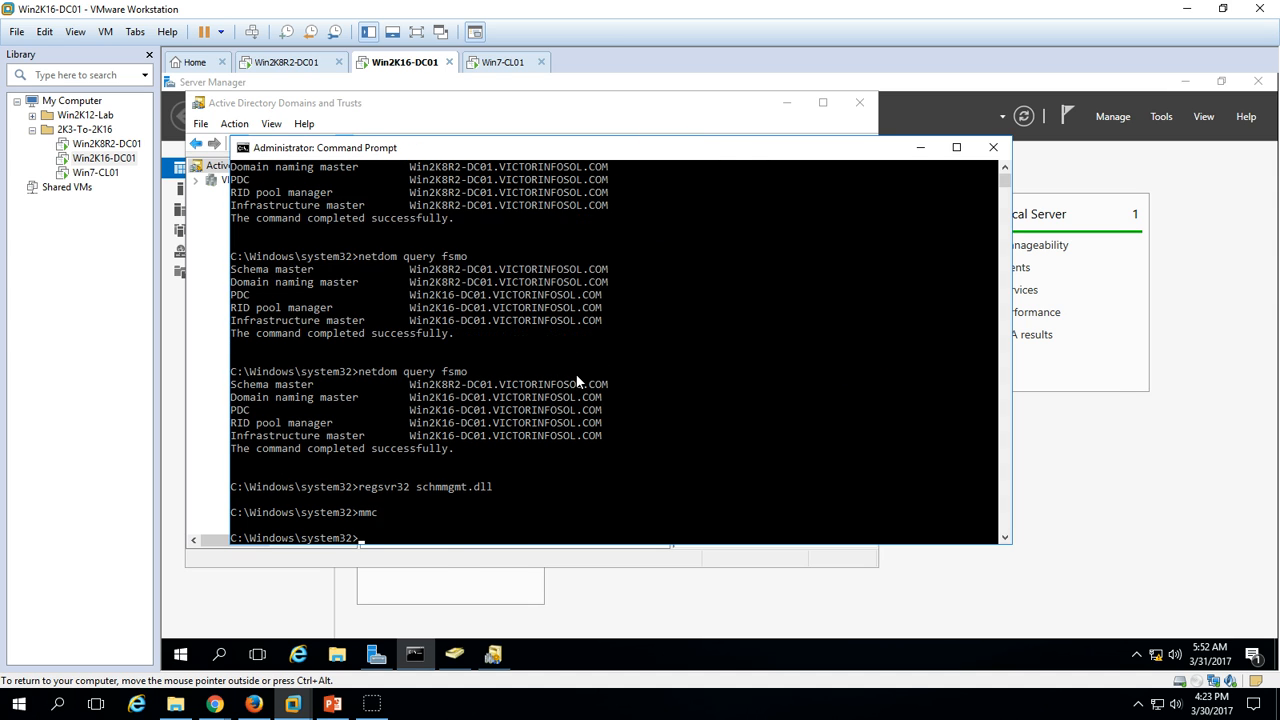
left_click(321, 231)
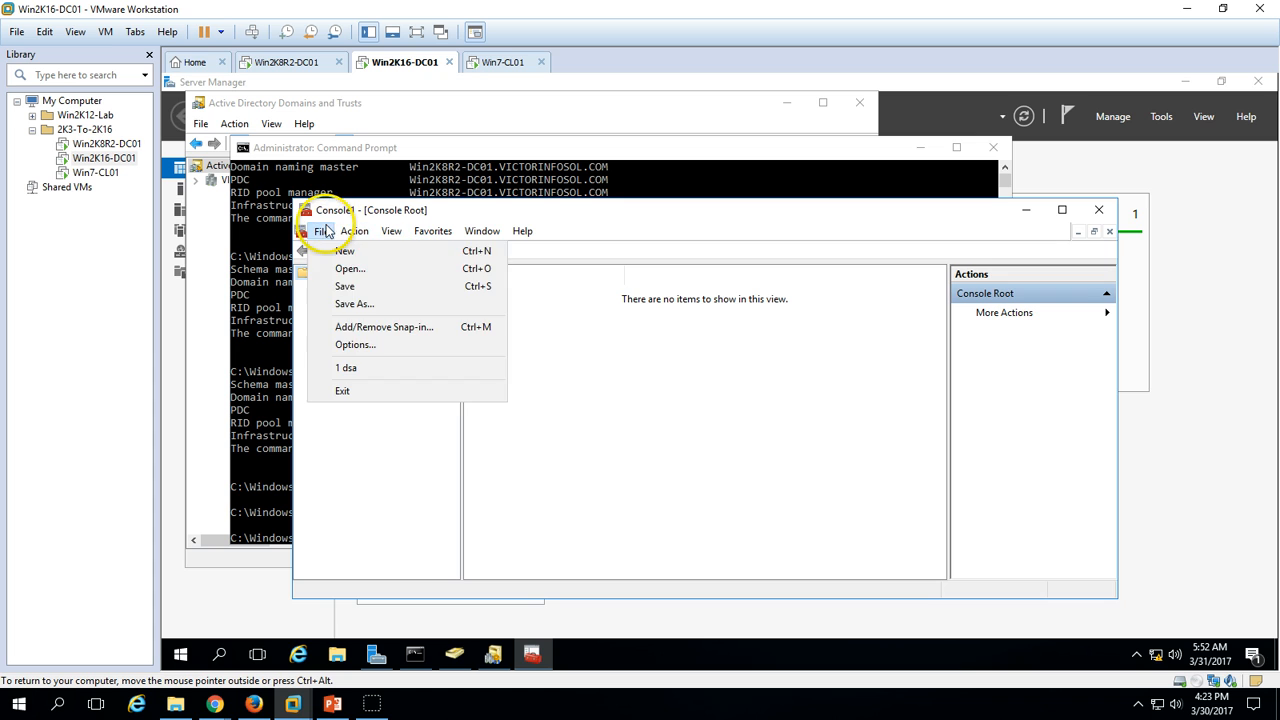
left_click(367, 328)
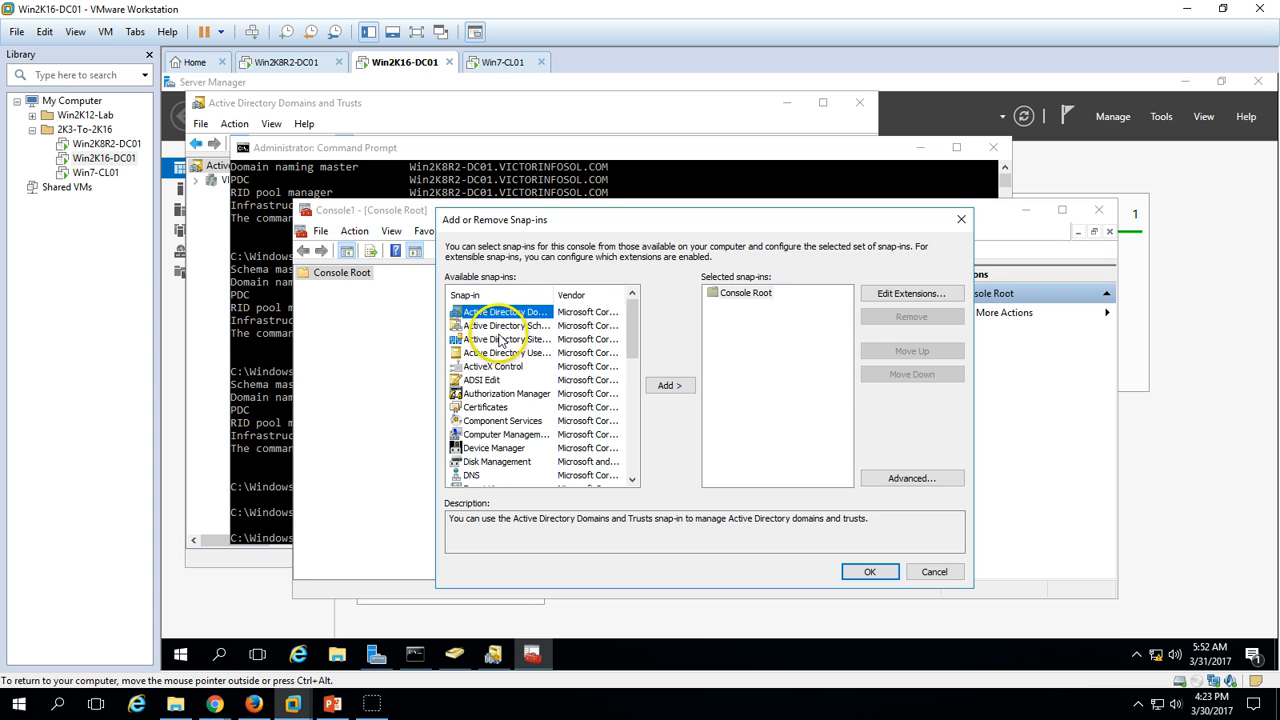
left_click(503, 325)
left_click_drag(549, 294, 579, 294)
left_click(667, 386)
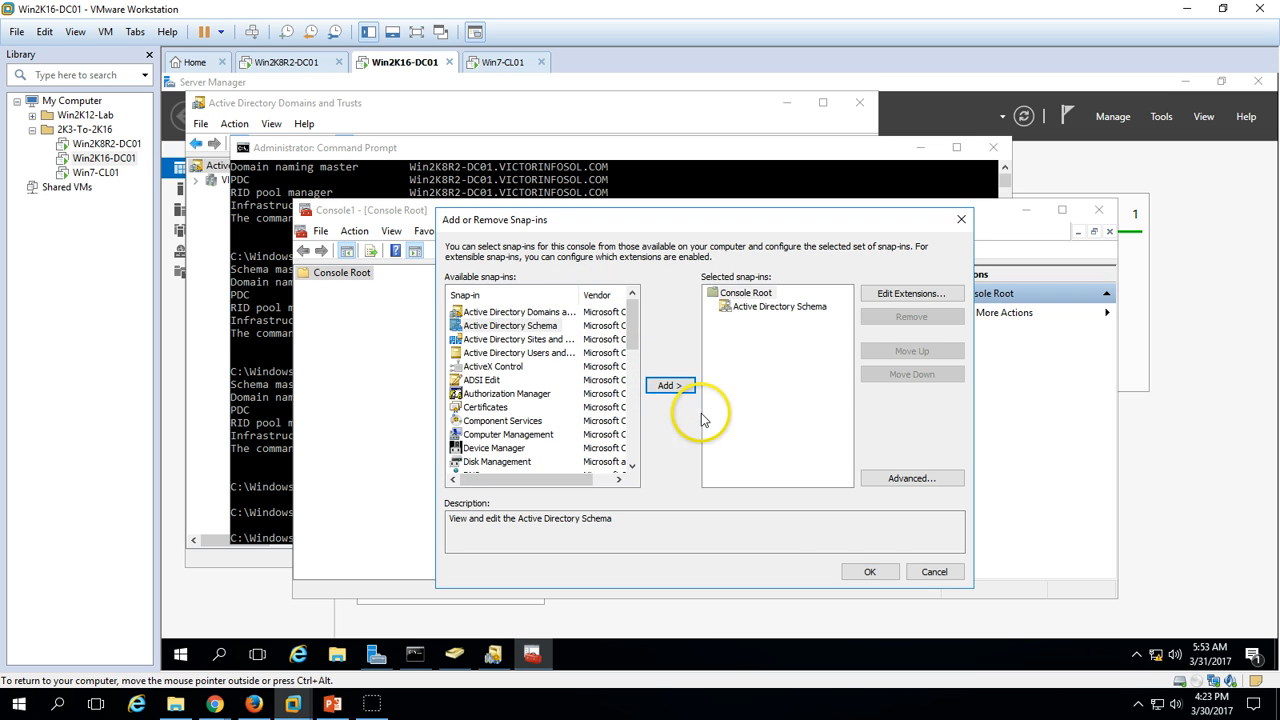
left_click(864, 572)
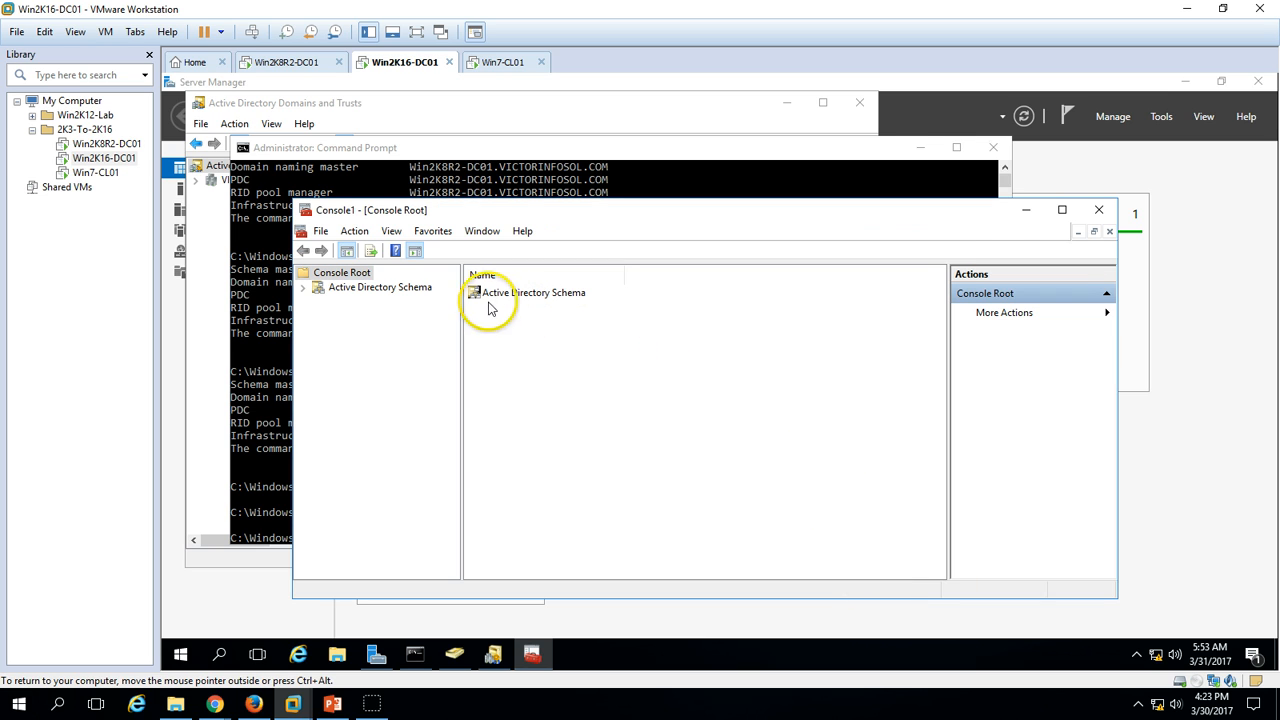
Try to transfer the schema master role from the Active Directory Schema operations master settings, then close them.
right_click(354, 278)
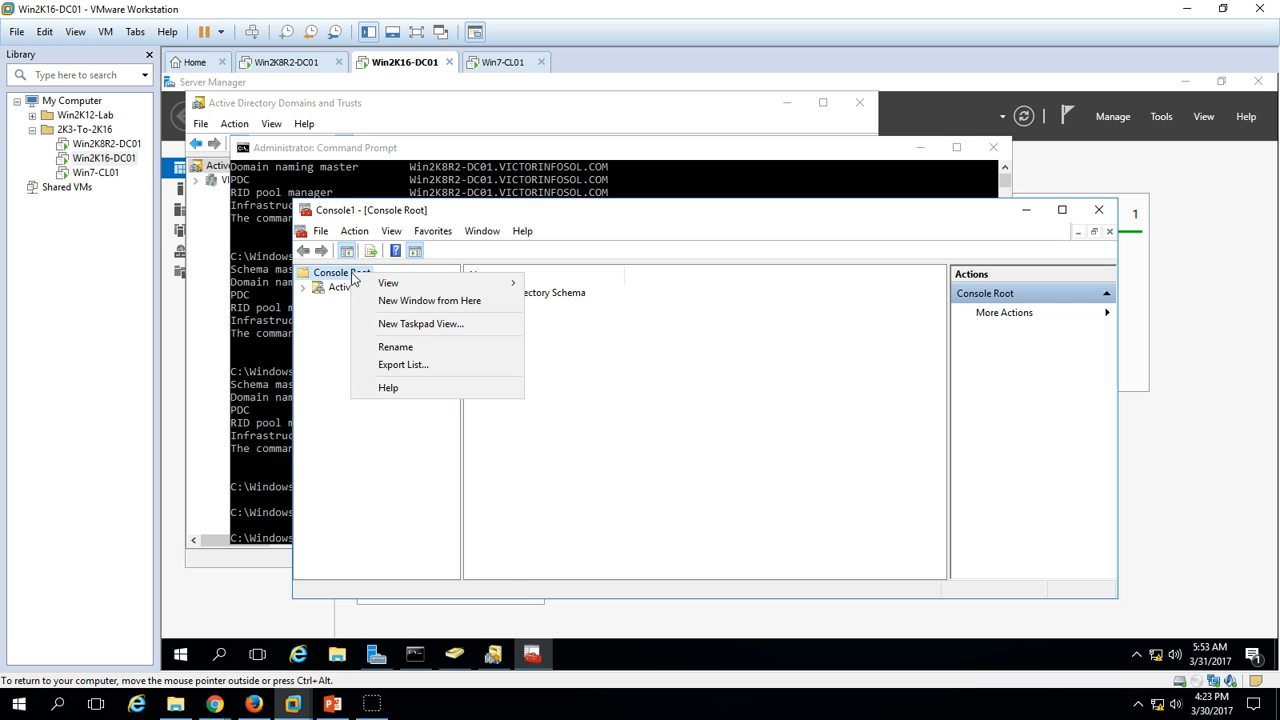
left_click(350, 288)
right_click(354, 287)
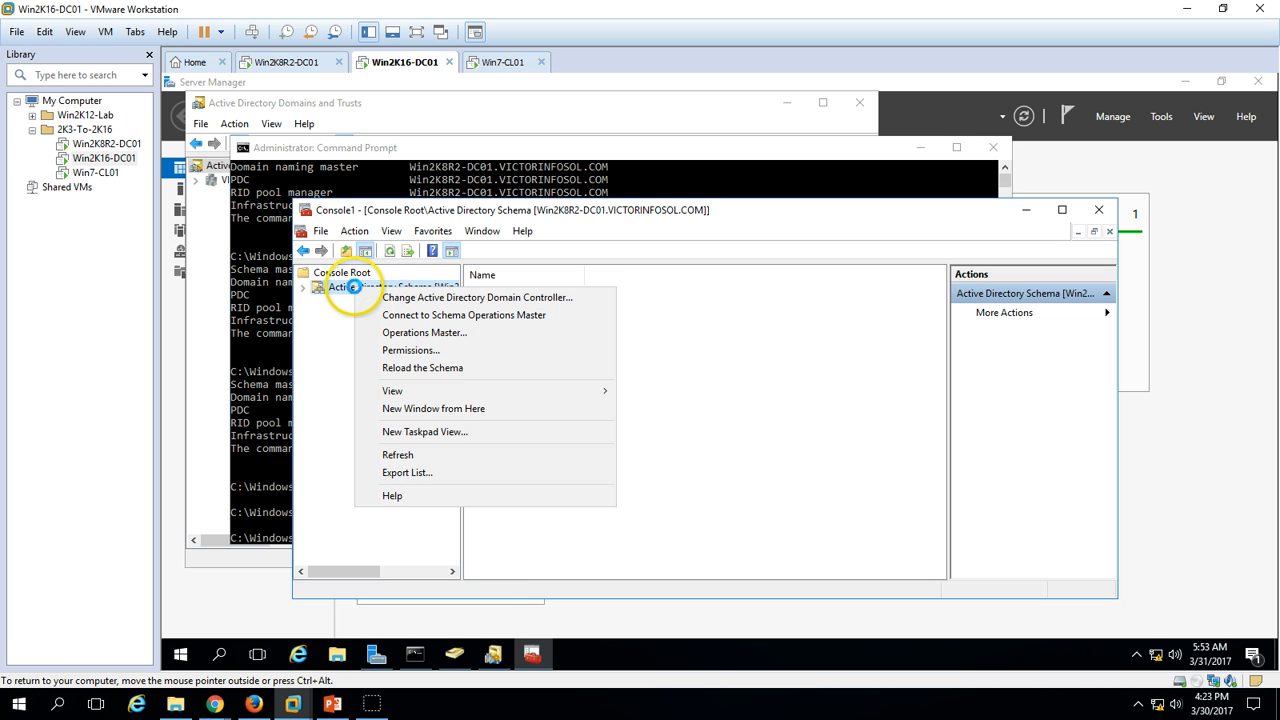
left_click(424, 332)
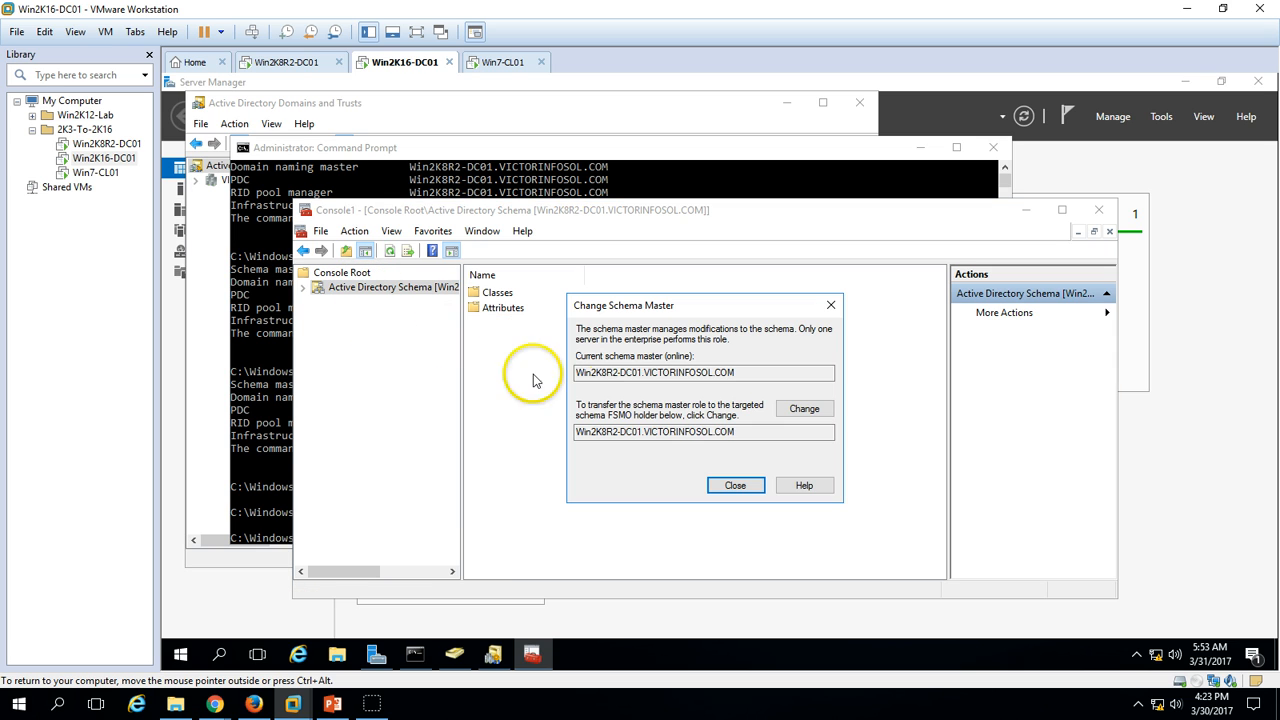
left_click(812, 418)
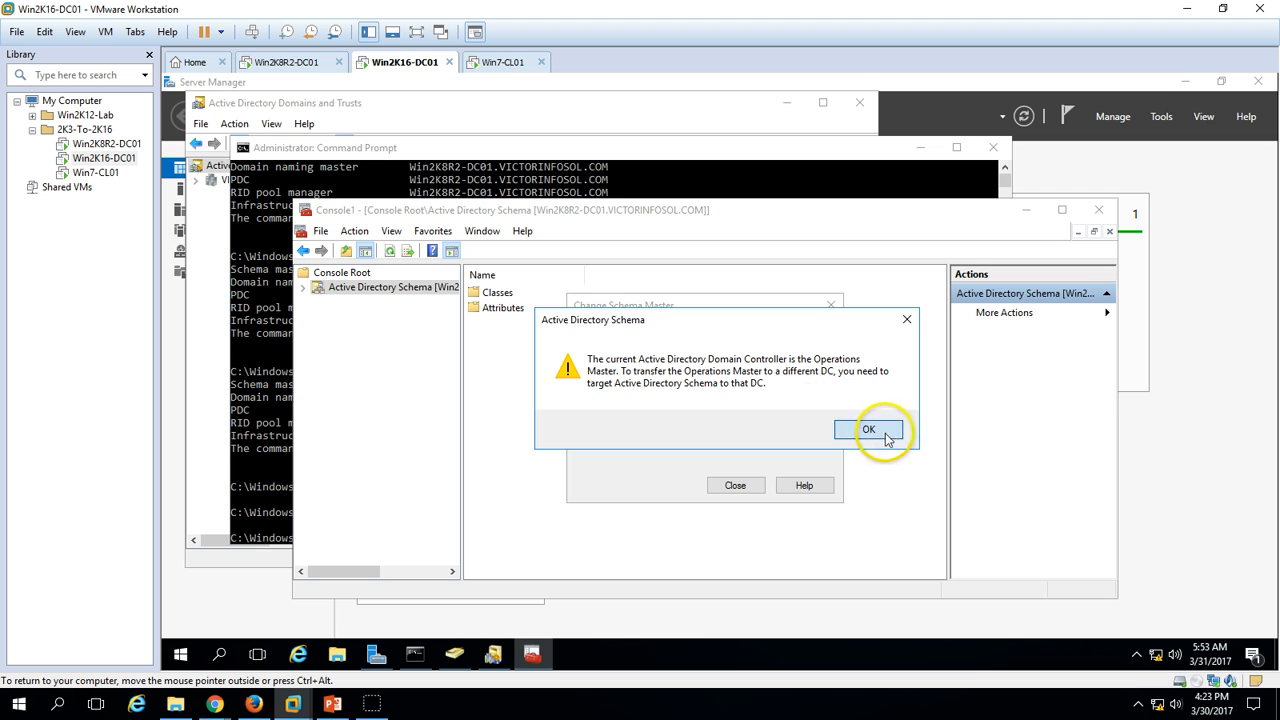
left_click(871, 431)
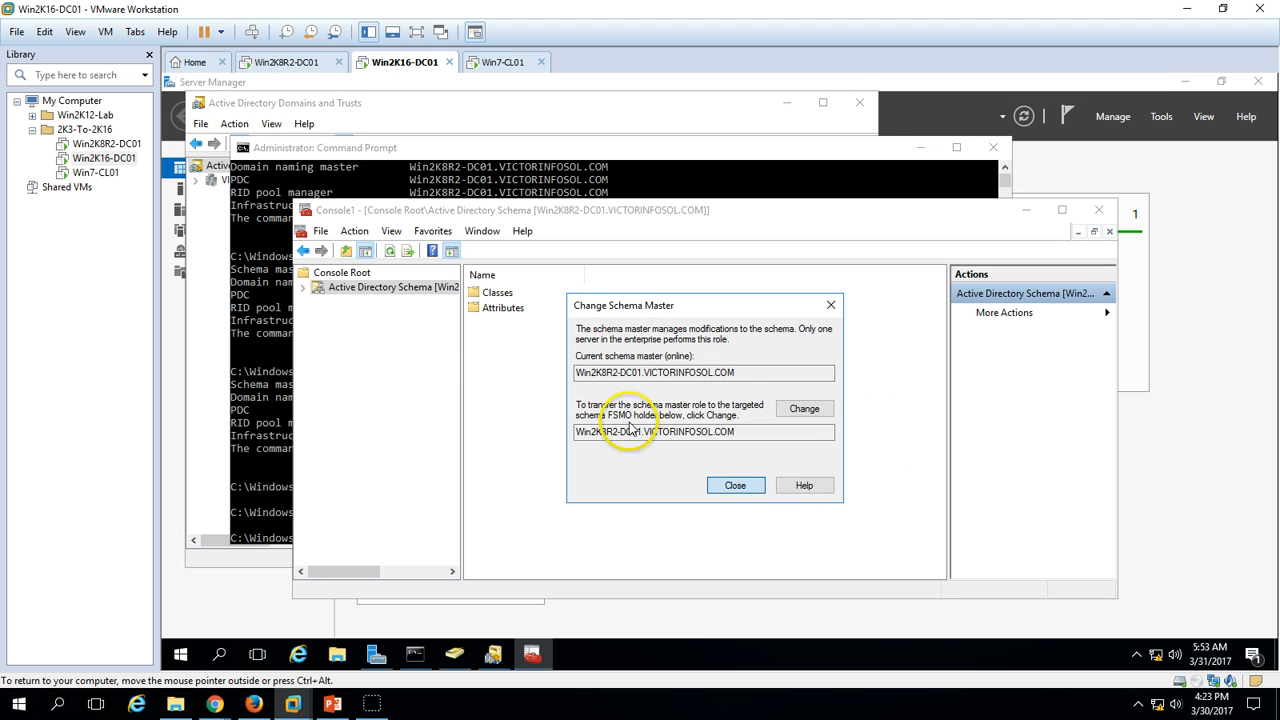
left_click(735, 486)
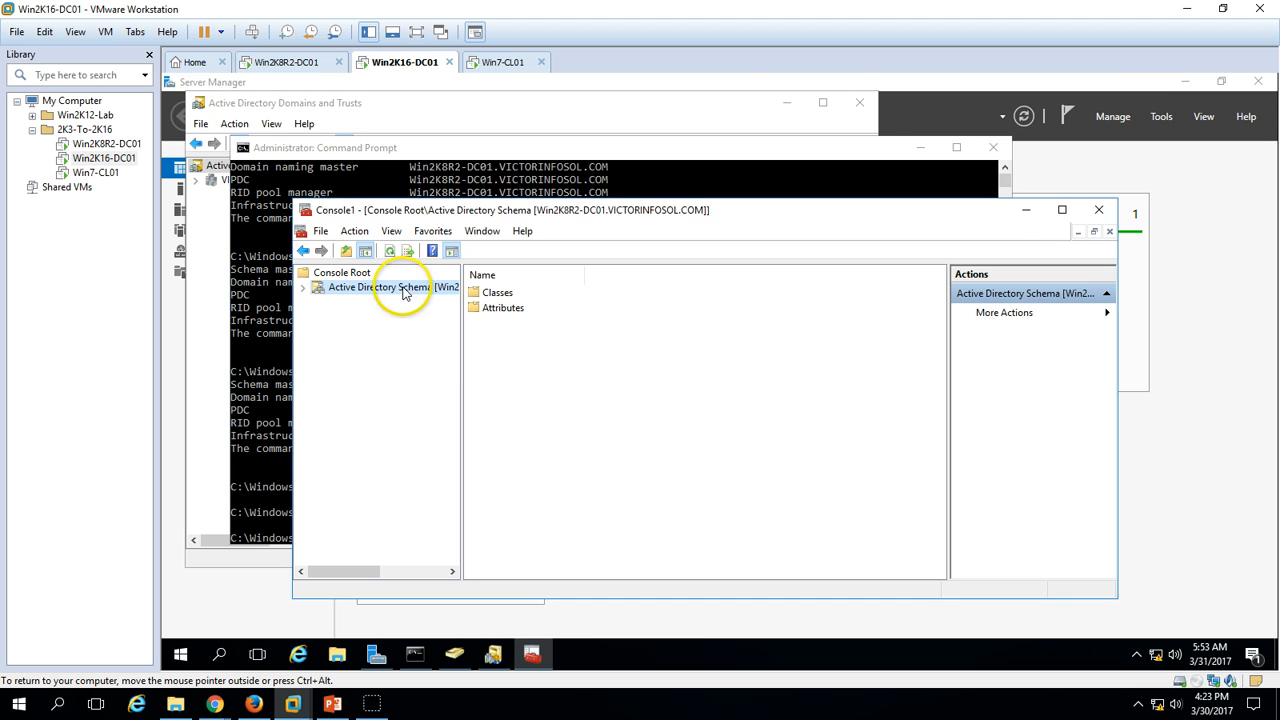
Change the Active Directory Schema snap-in's domain controller to Win2K16-DC01.VICTORINFOSOL.COM and acknowledge the notice.
right_click(338, 272)
left_click(345, 288)
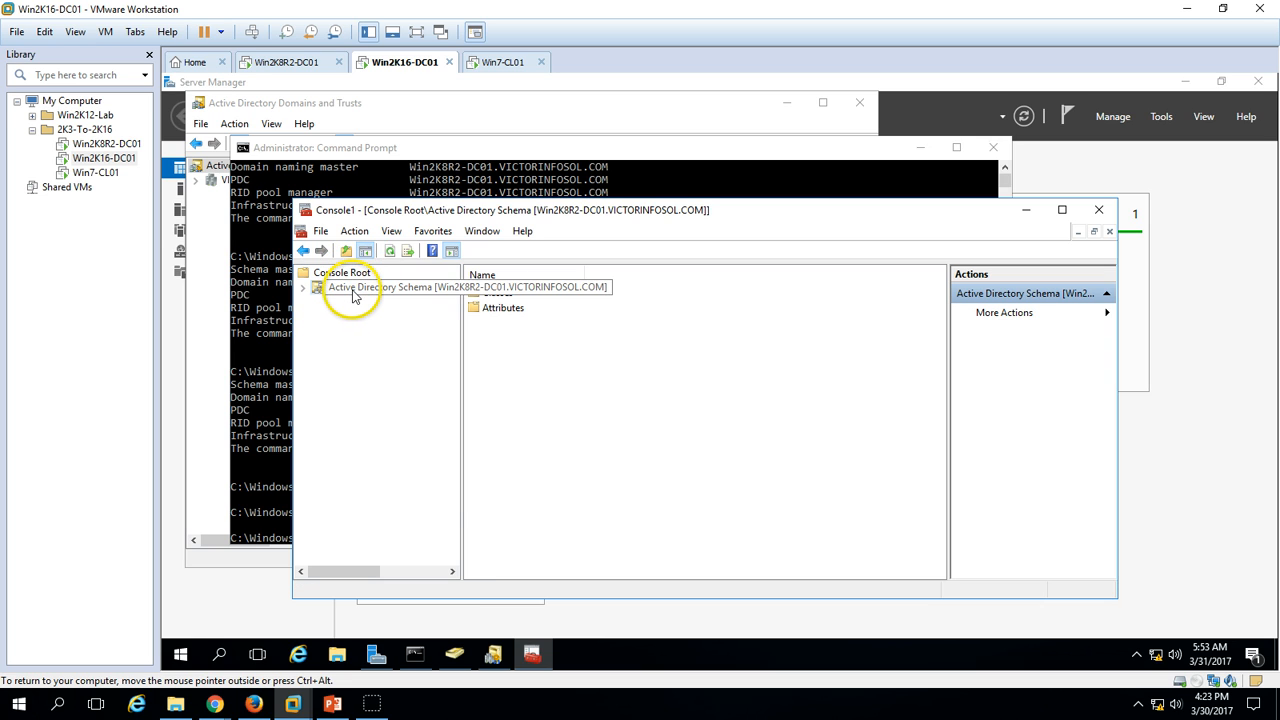
right_click(346, 290)
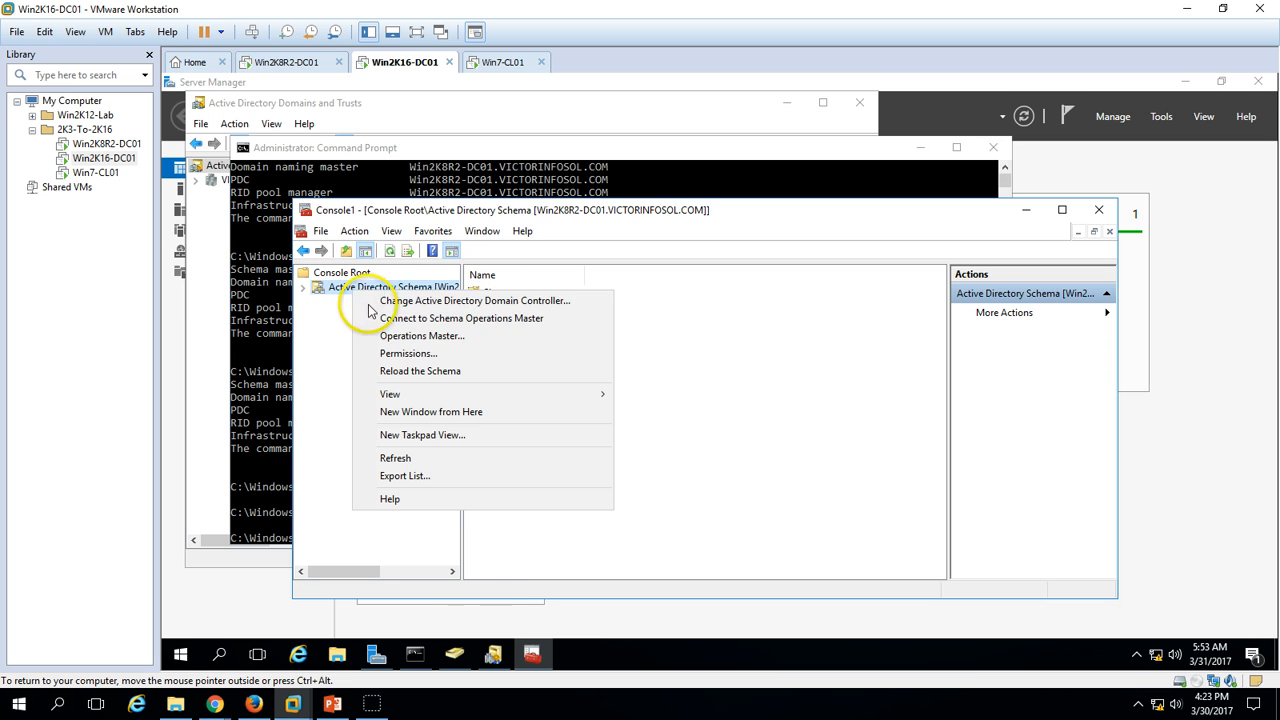
left_click(457, 300)
left_click(730, 418)
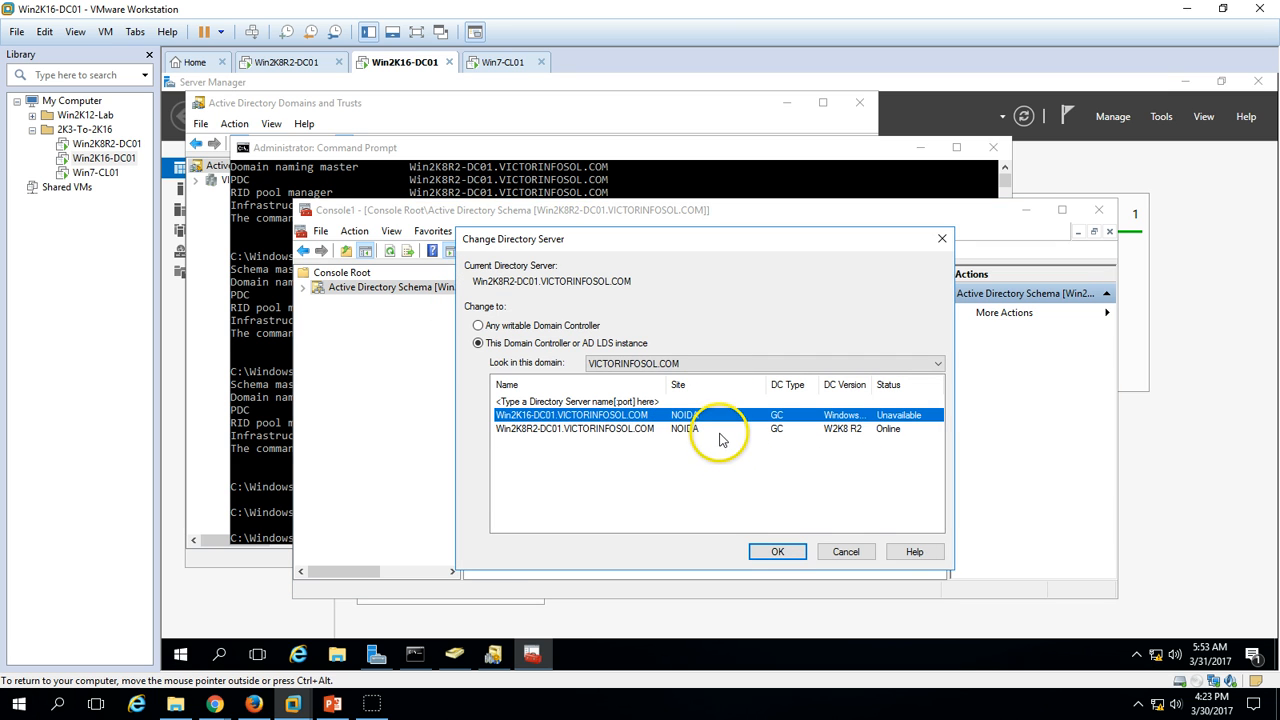
left_click(777, 552)
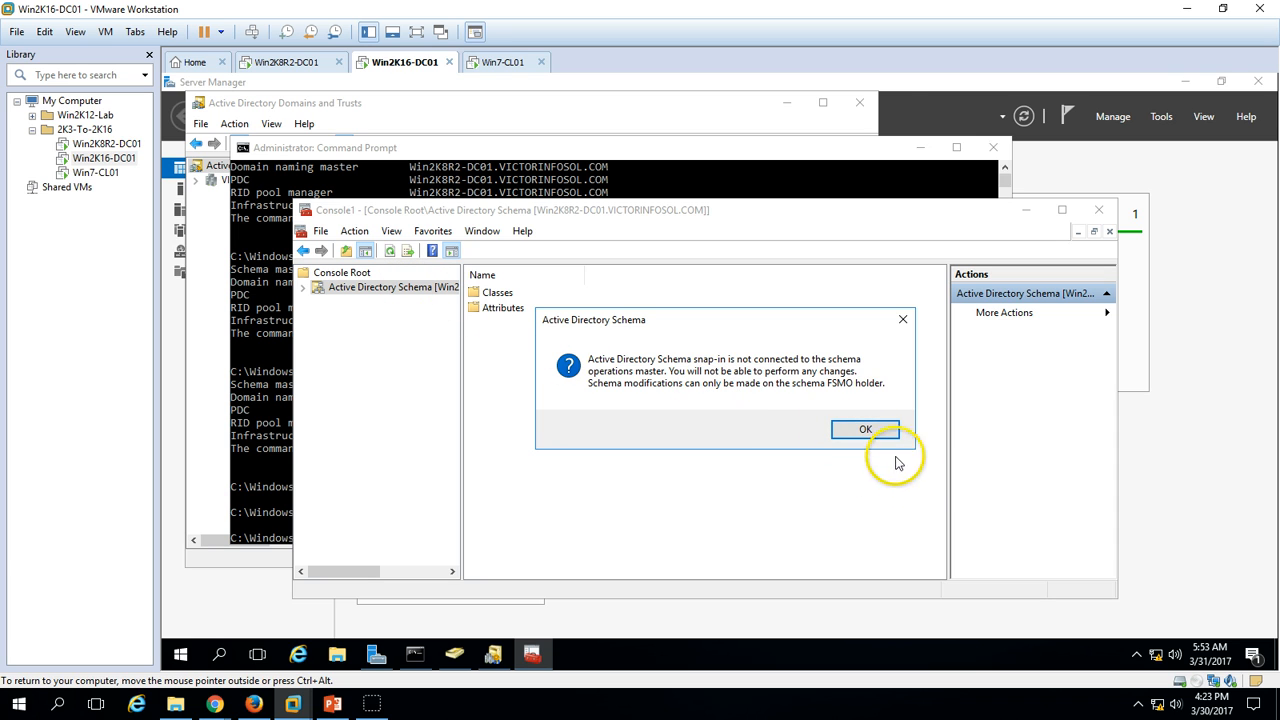
left_click(866, 431)
Switch the Active Directory Schema snap-in's domain controller to Win2K8R2-DC01.VICTORINFOSOL.COM.
right_click(425, 291)
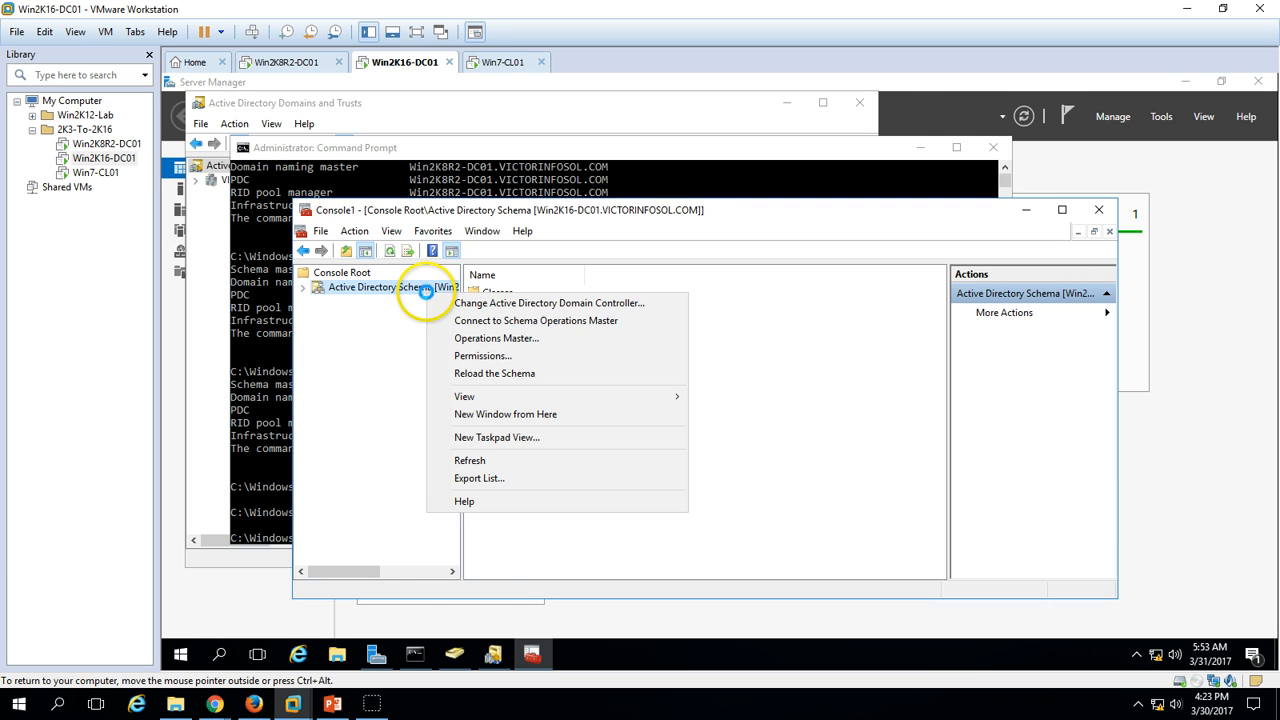
left_click(528, 307)
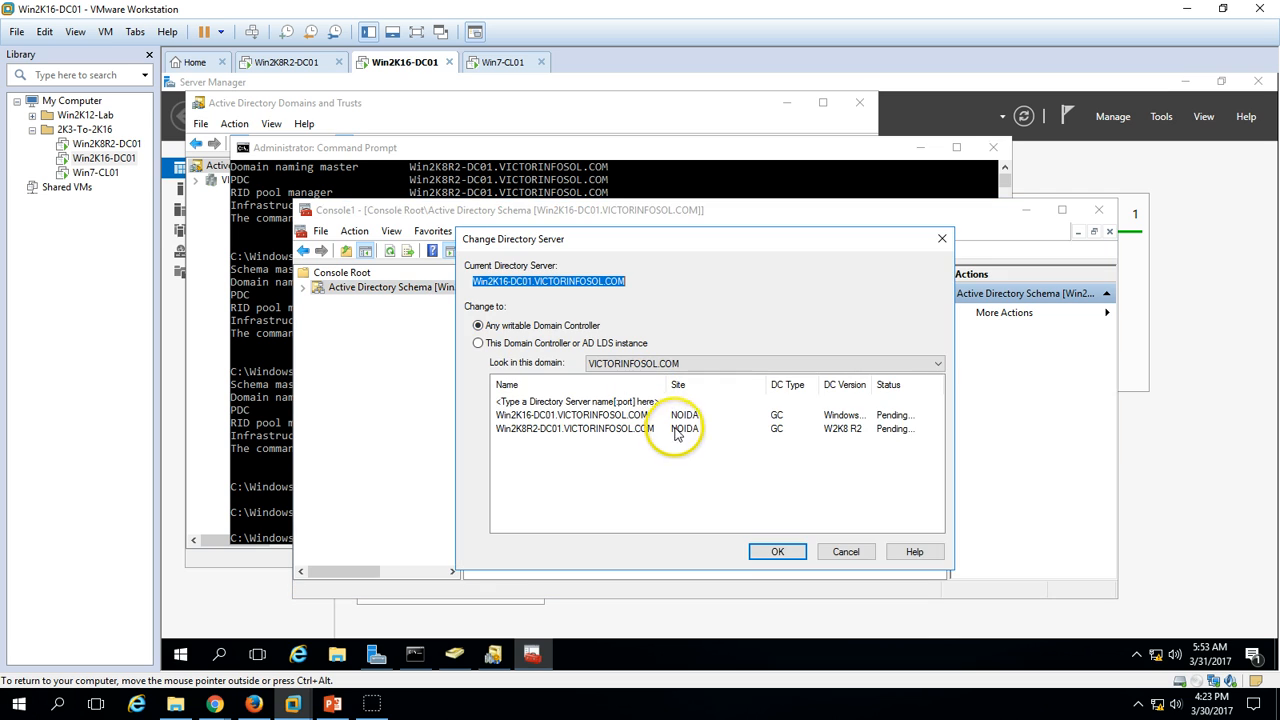
left_click(648, 428)
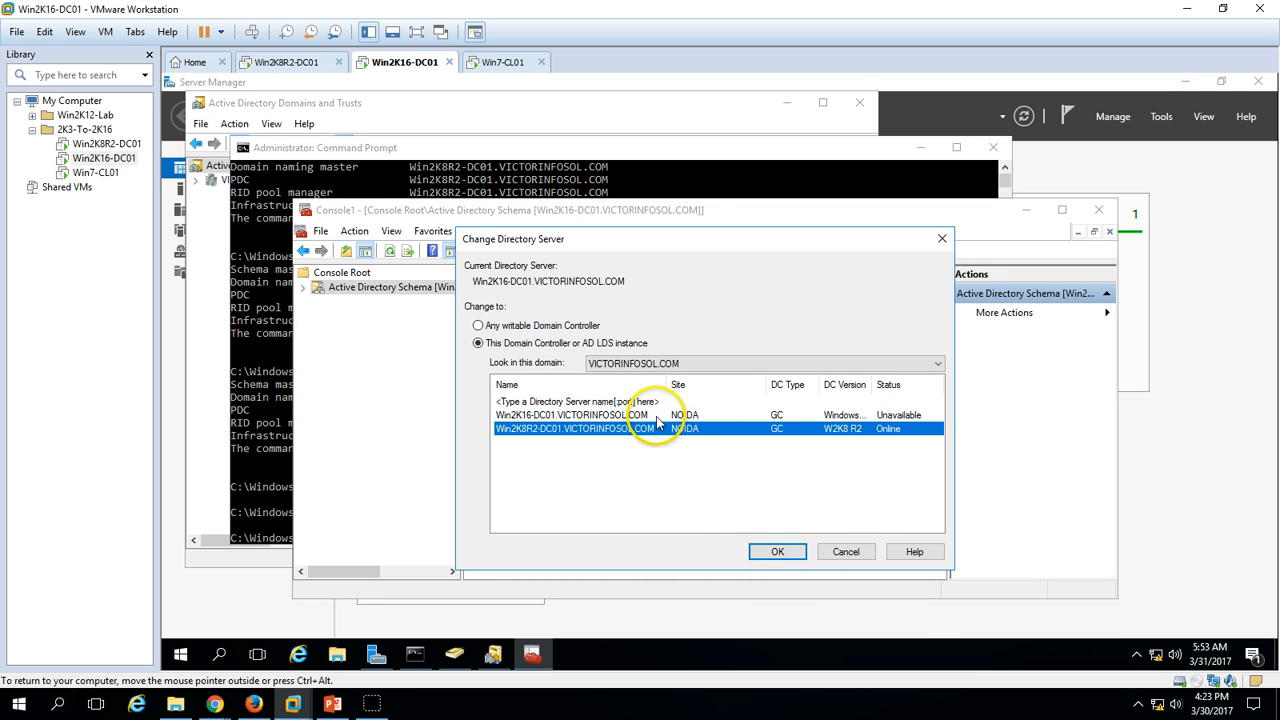
left_click(776, 553)
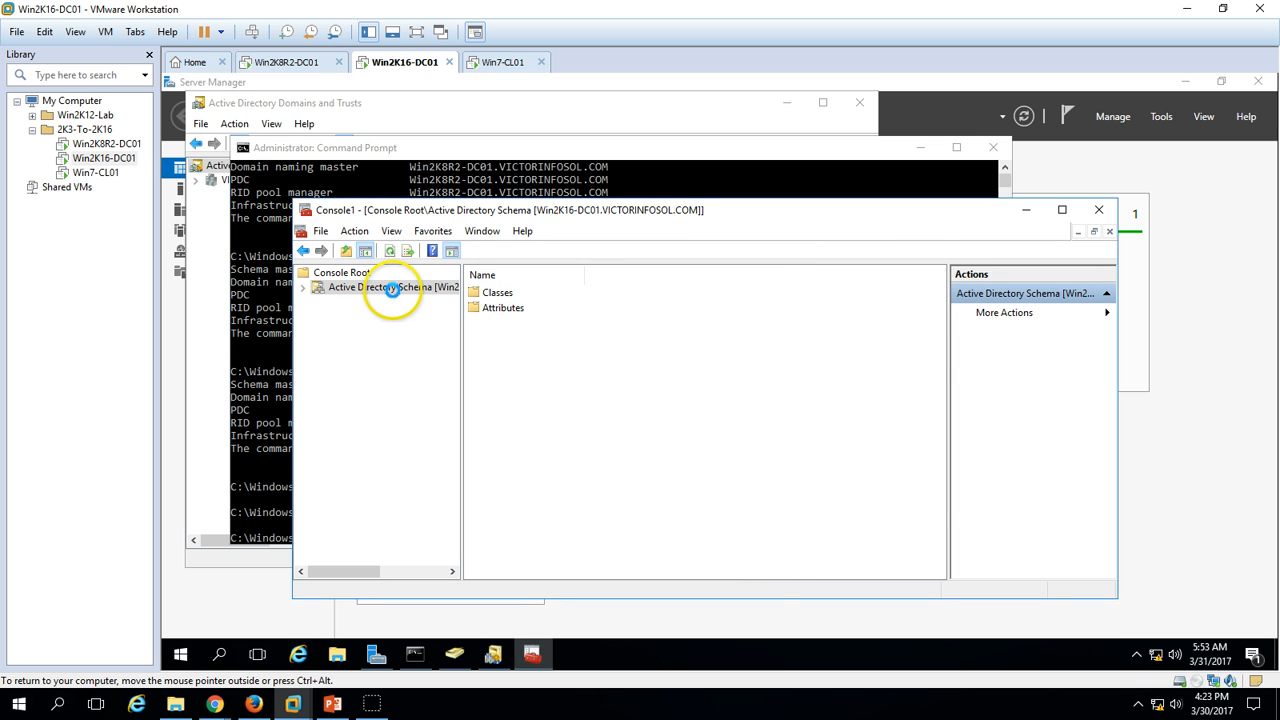
Change the Active Directory Schema snap-in's domain controller back to Win2K16-DC01.VICTORINFOSOL.COM and dismiss the schema operations master notice.
right_click(401, 290)
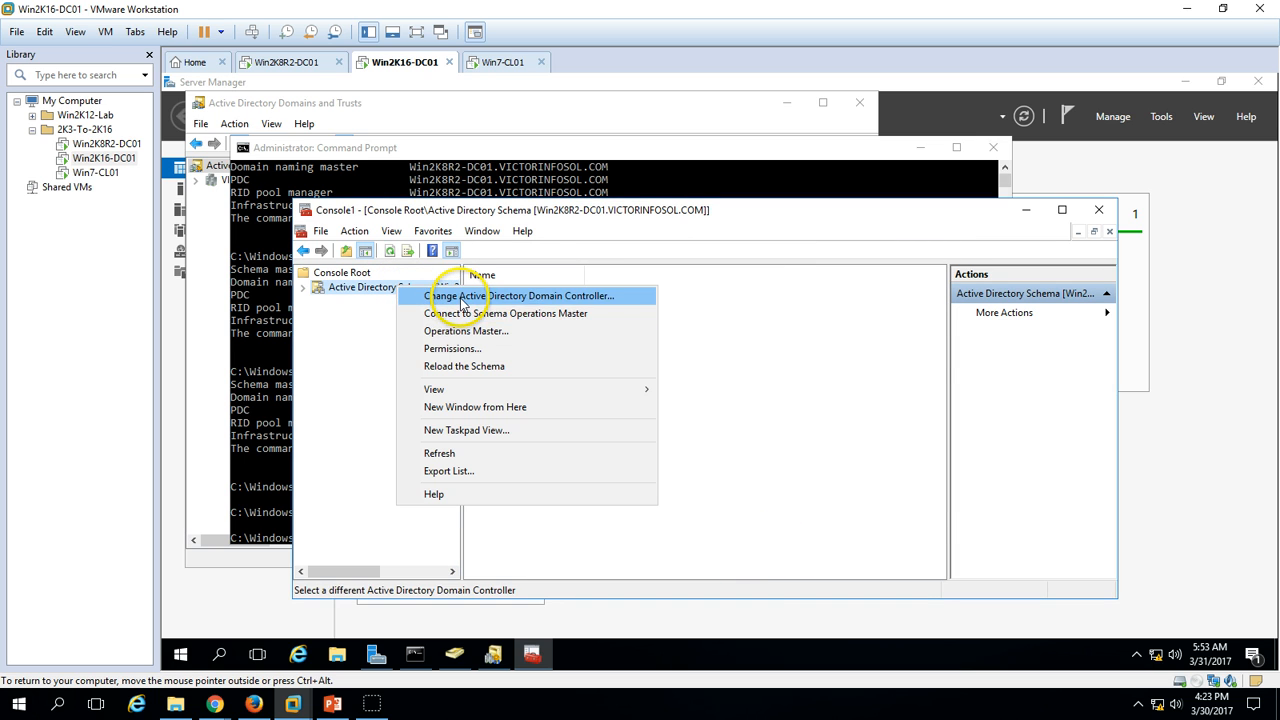
left_click(460, 296)
left_click(652, 416)
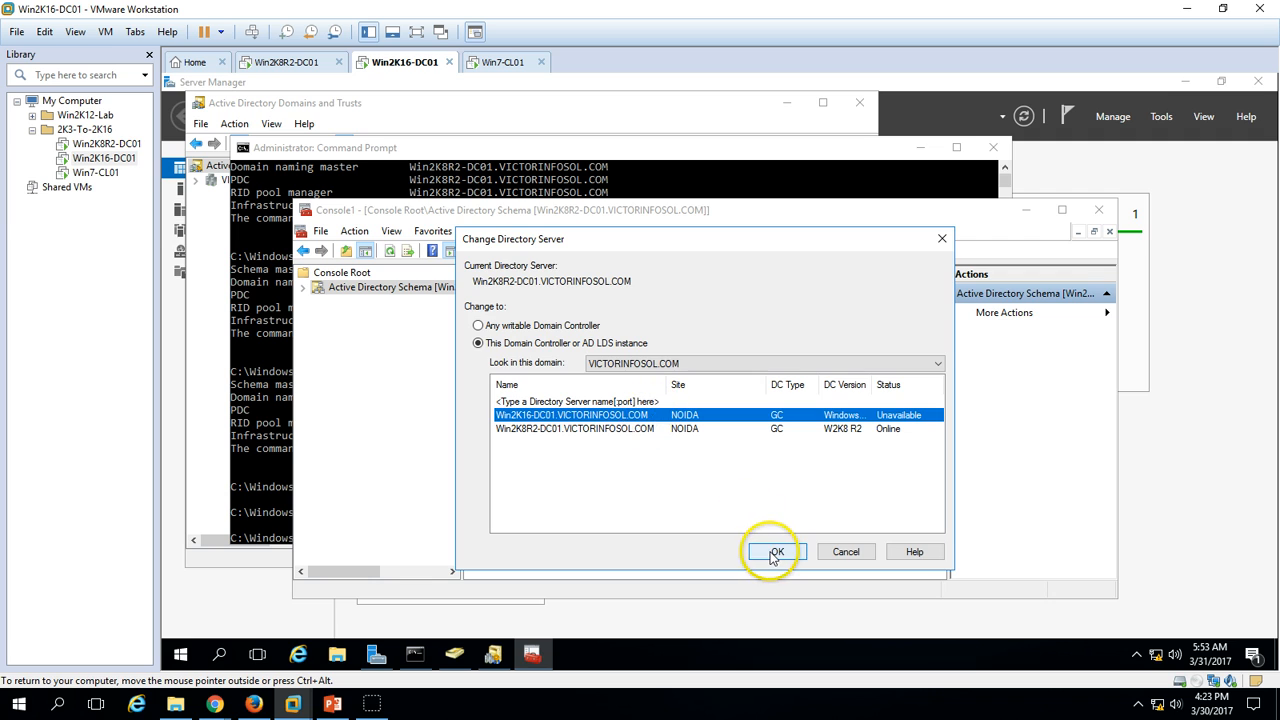
left_click(777, 551)
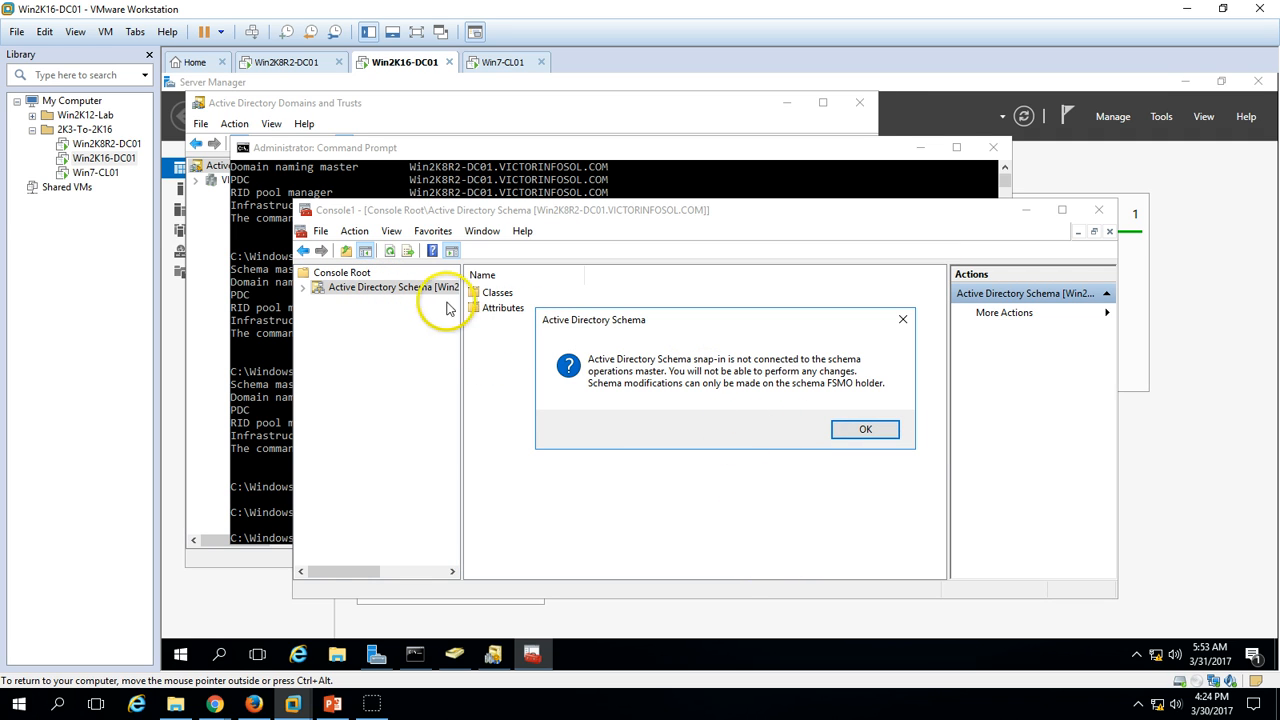
left_click(865, 432)
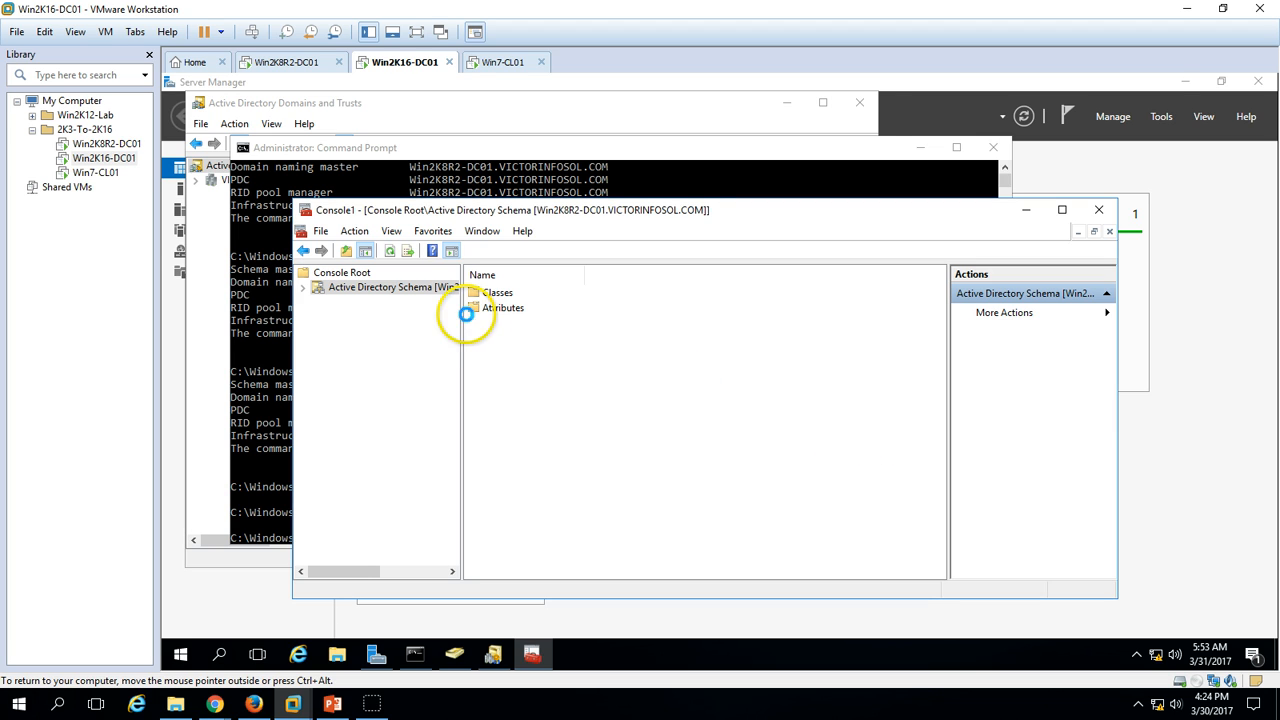
Transfer the schema master role to Win2K16-DC01.VICTORINFOSOL.COM, confirm the change, and close the Change Schema Master dialog.
right_click(415, 290)
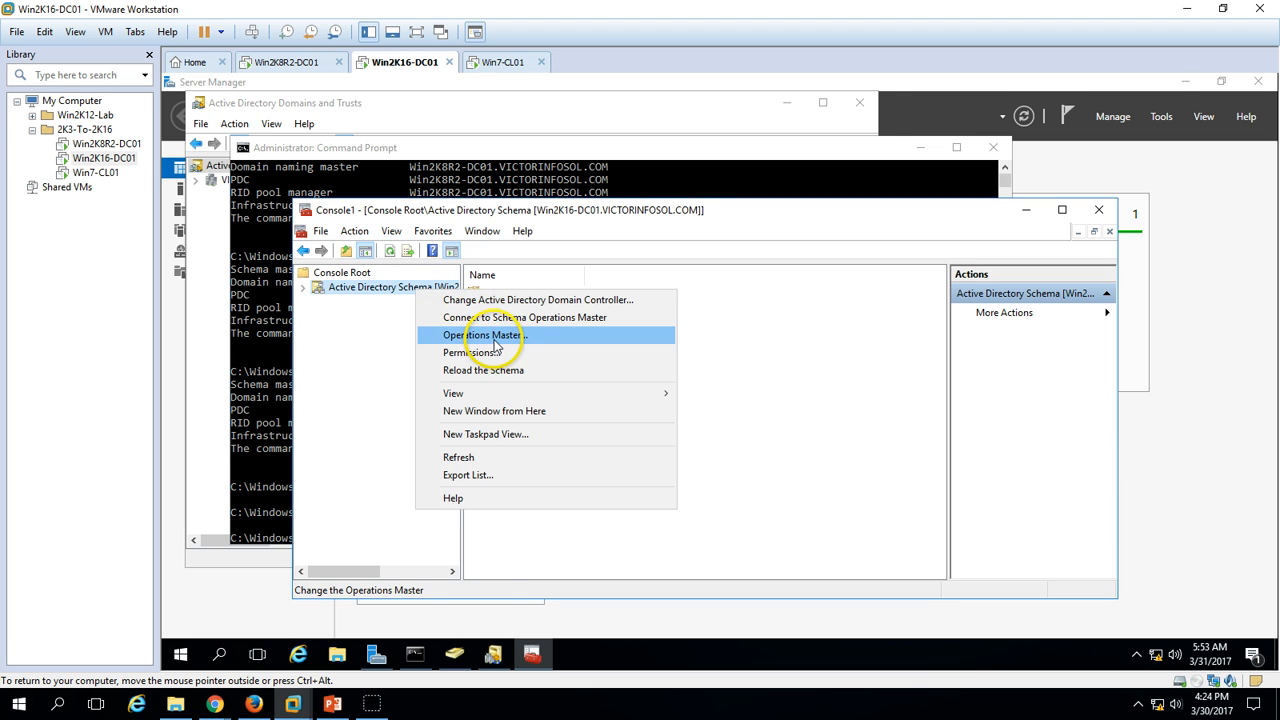
left_click(490, 337)
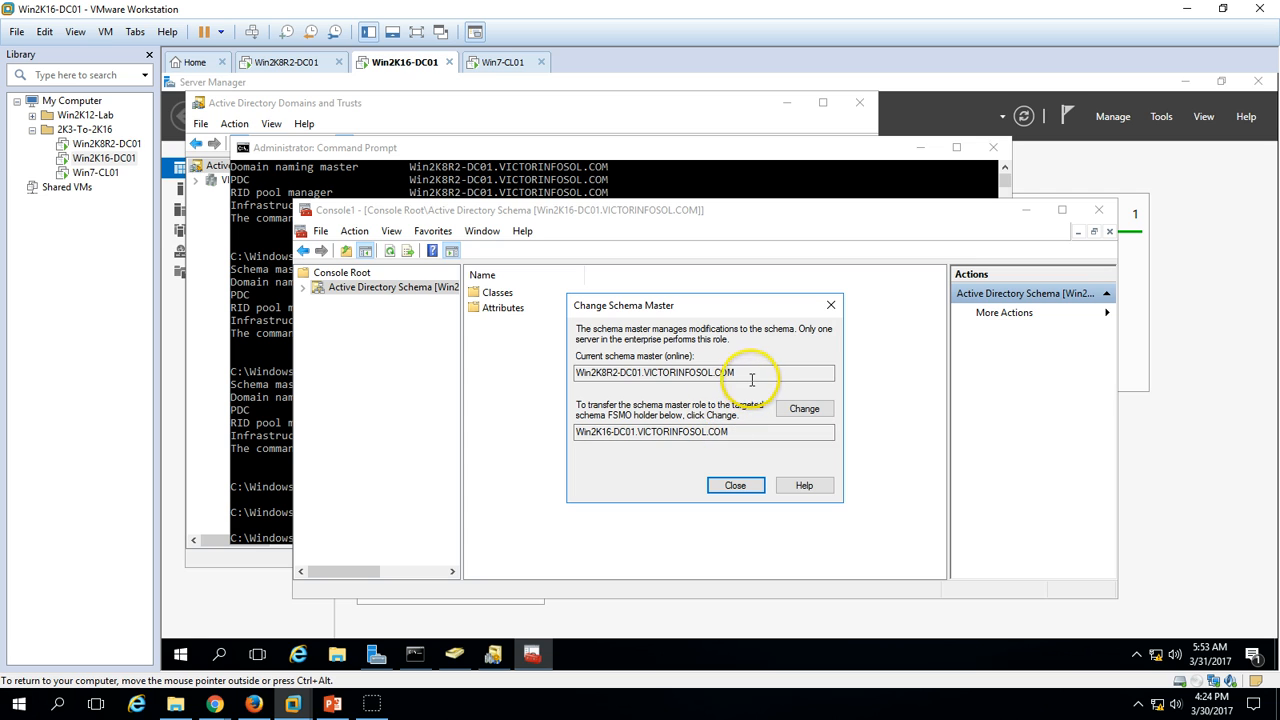
left_click_drag(752, 380, 580, 373)
left_click(804, 408)
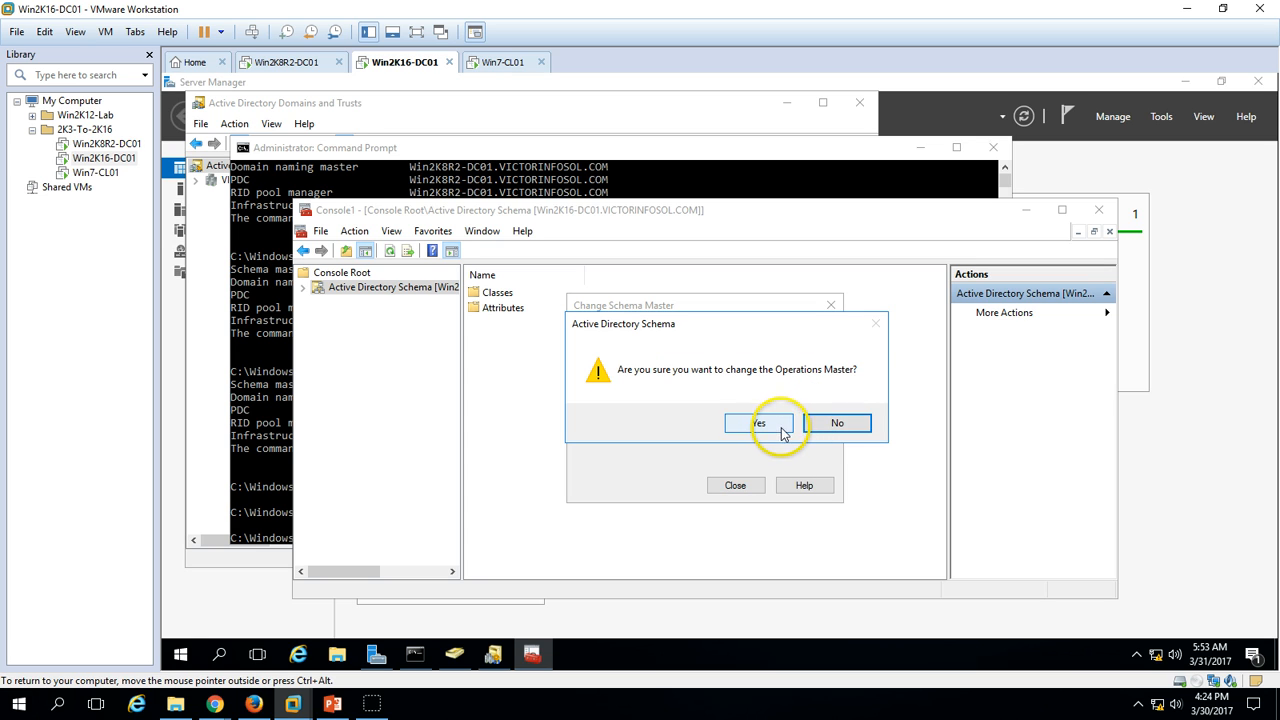
left_click(759, 423)
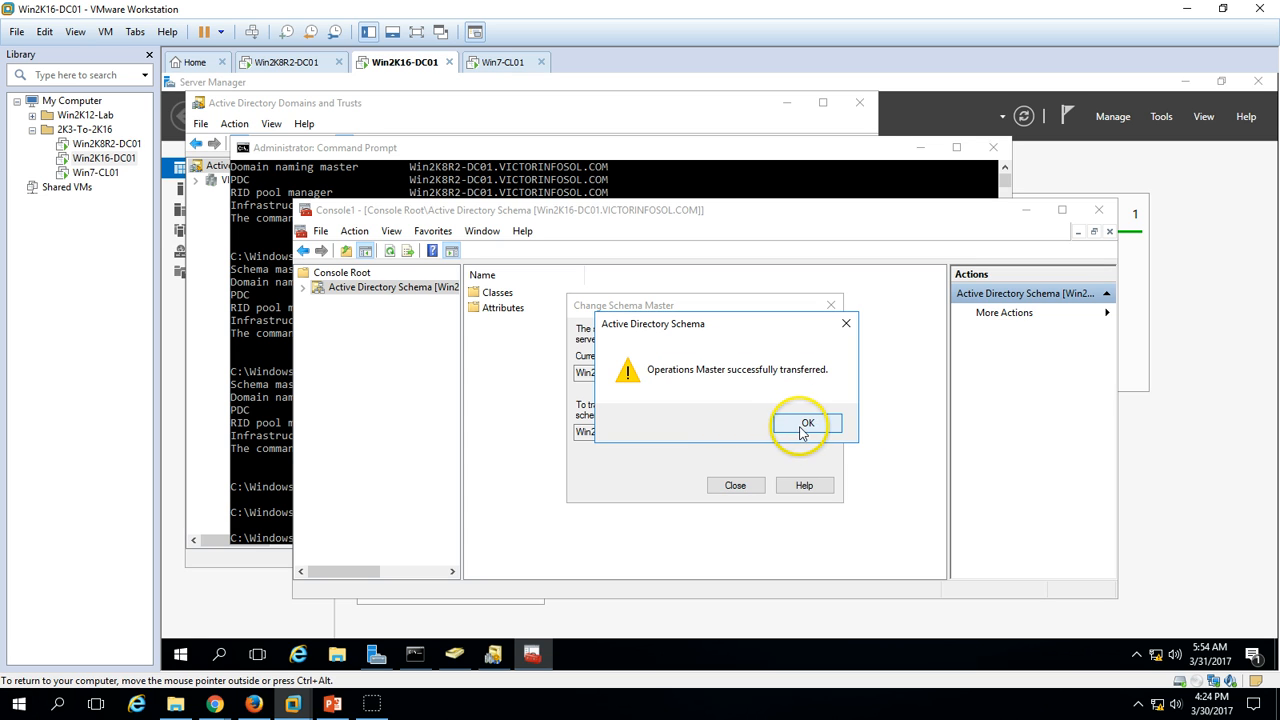
left_click(807, 424)
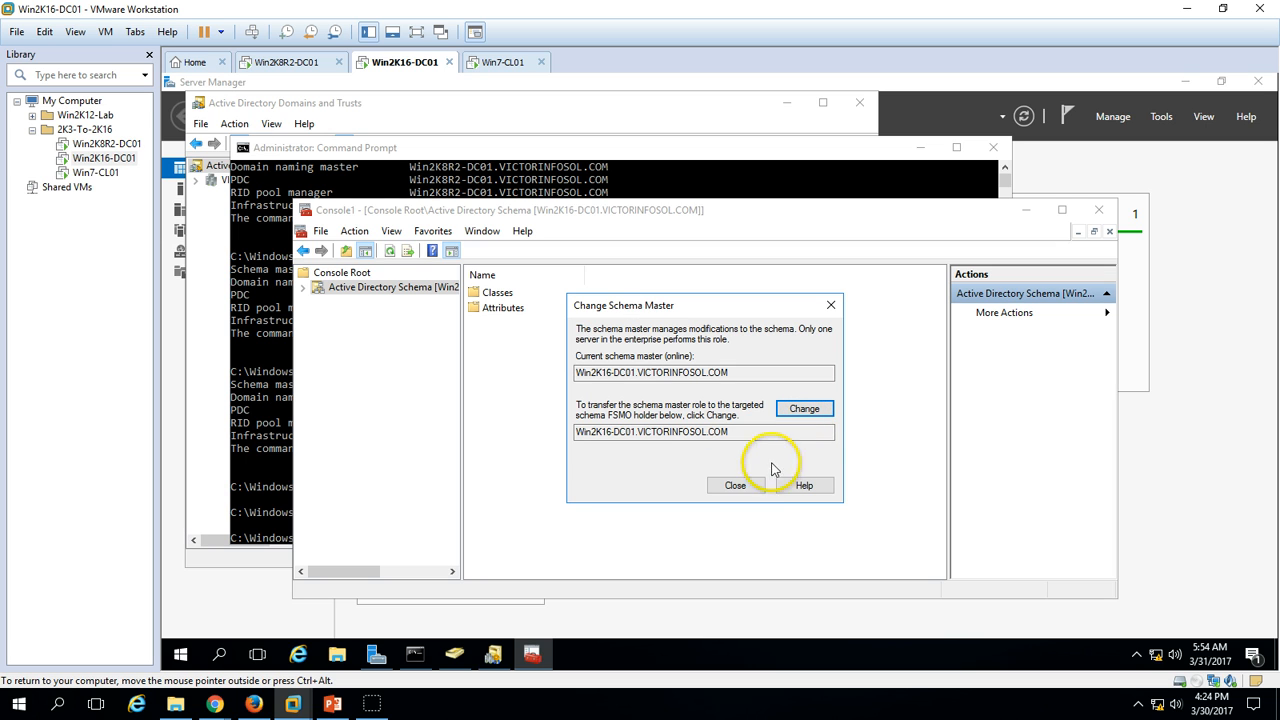
left_click(735, 485)
left_click(598, 162)
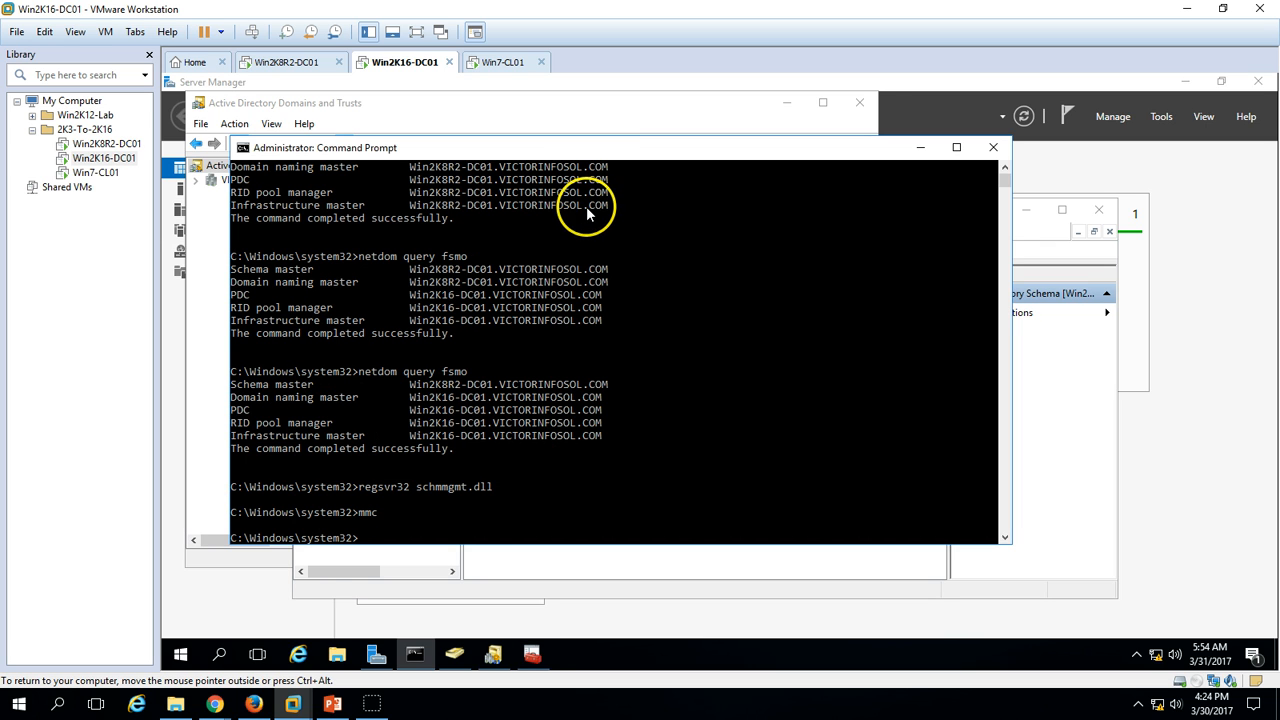
left_click(585, 205)
key("Up")
key("Return")
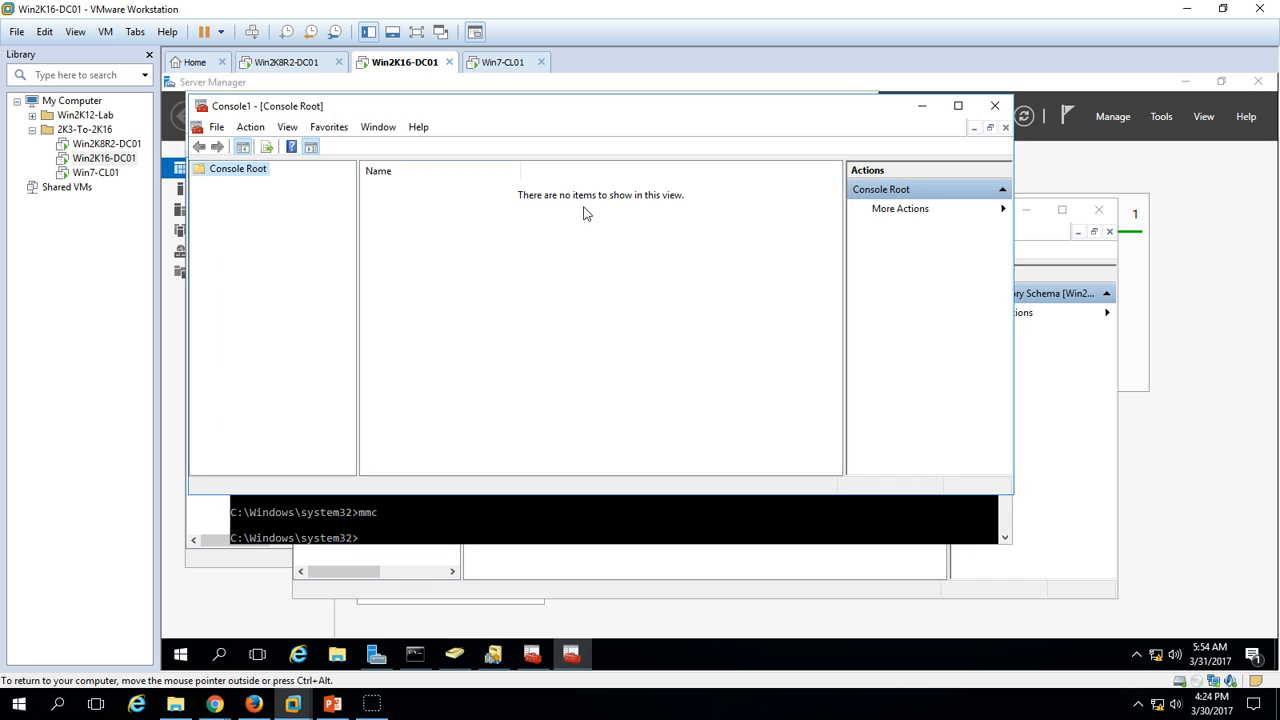
left_click(995, 105)
Run "netdom query fsmo" in the Command Prompt and examine which server holds each of the five roles.
left_click(603, 348)
key("Up")
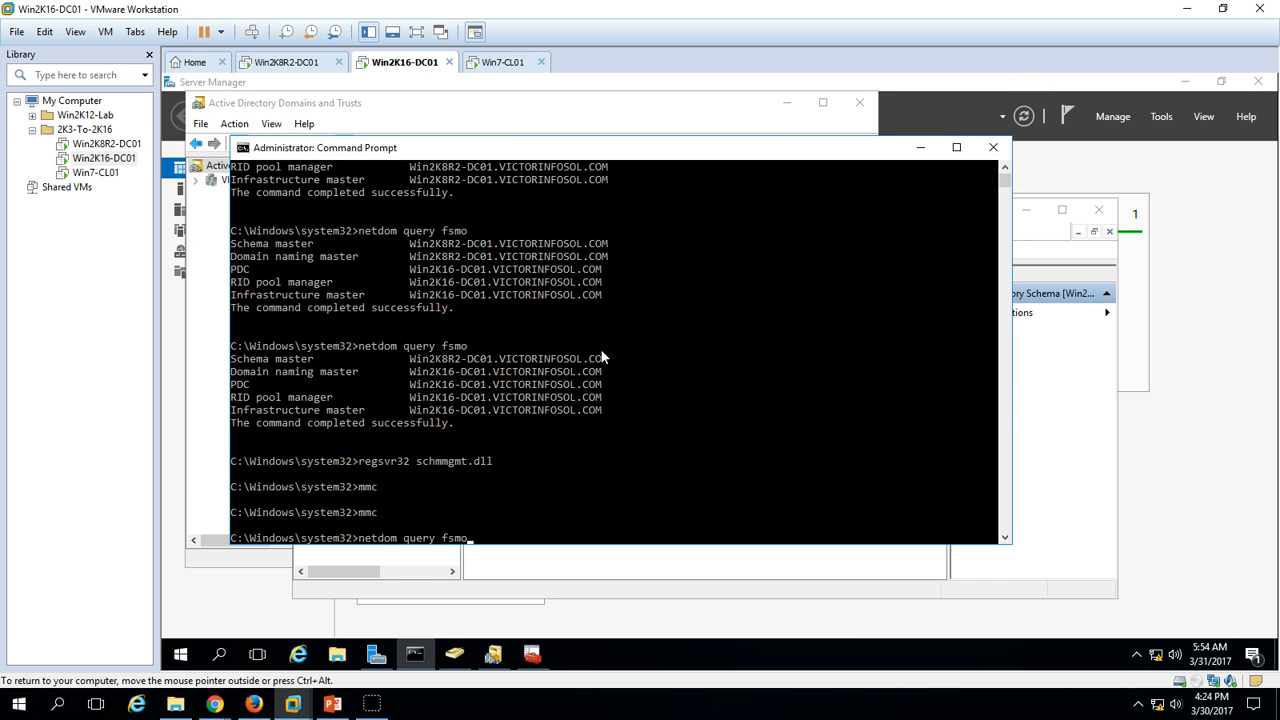
key("Return")
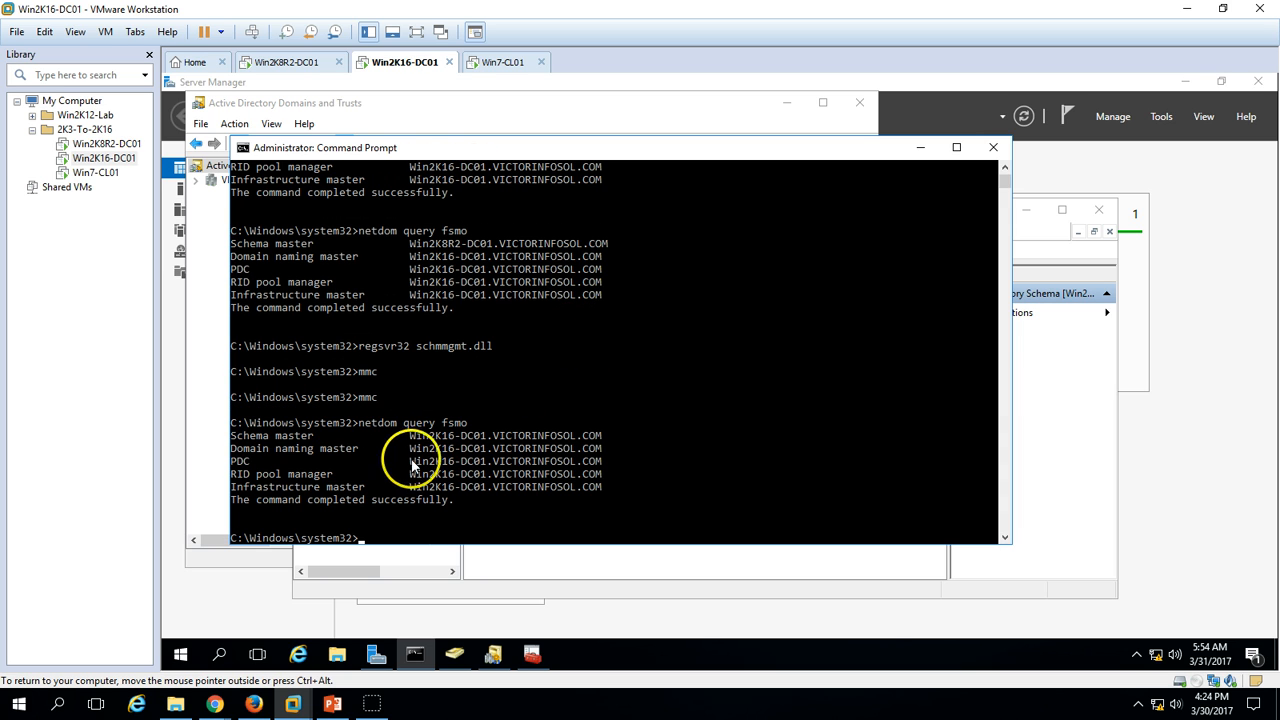
left_click_drag(229, 423, 649, 475)
left_click(631, 375)
Switch to the Win2K8R2-DC01 virtual machine and close its Active Directory Domains and Trusts and Active Directory Users and Computers consoles.
left_click(300, 61)
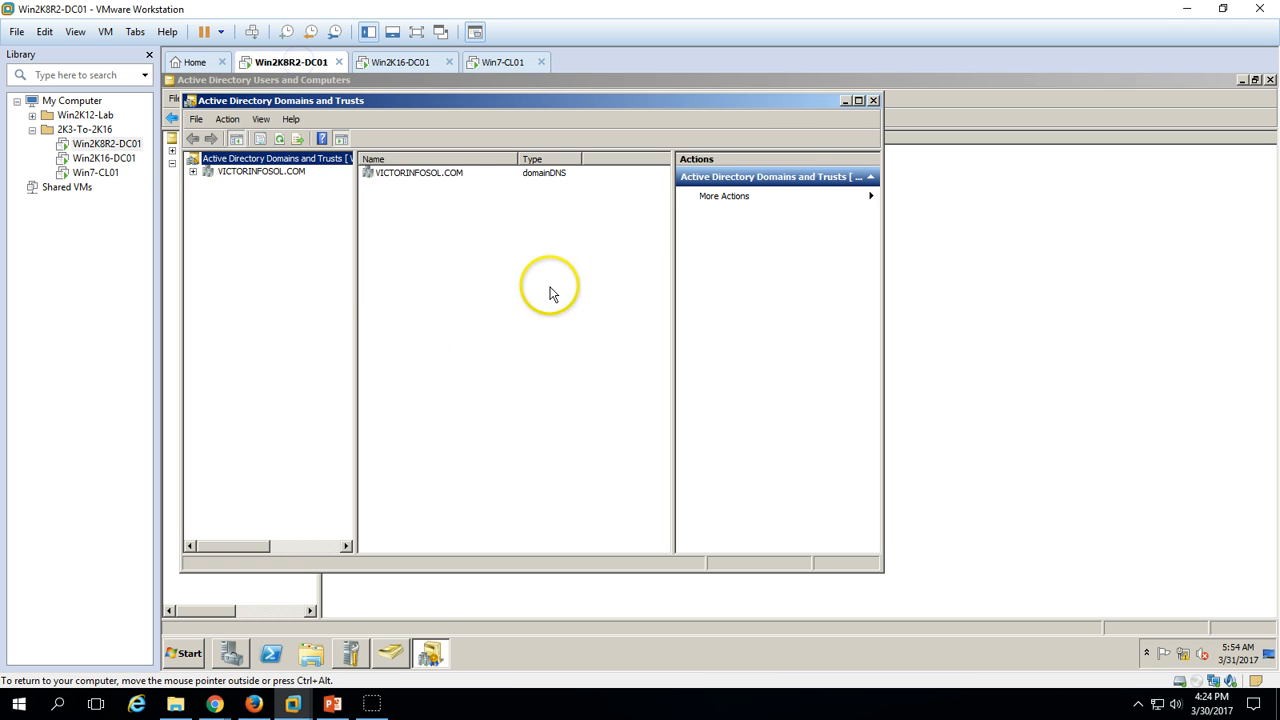
left_click(872, 100)
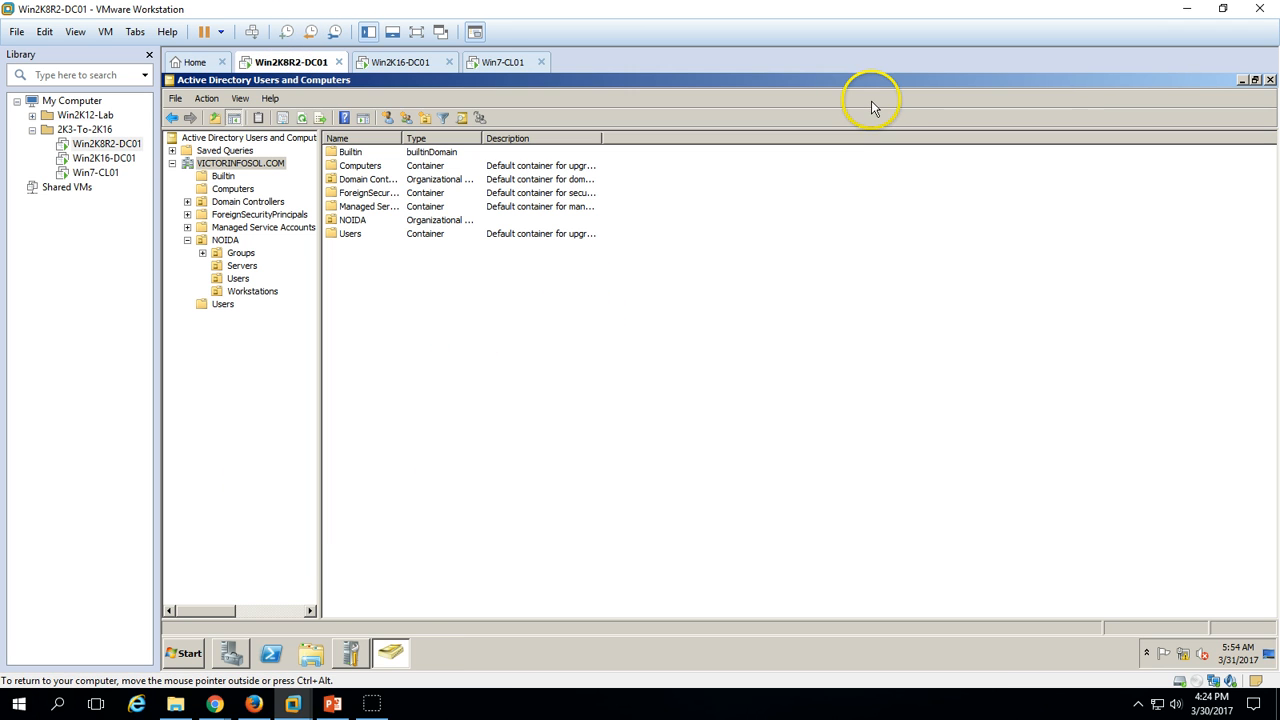
left_click(190, 653)
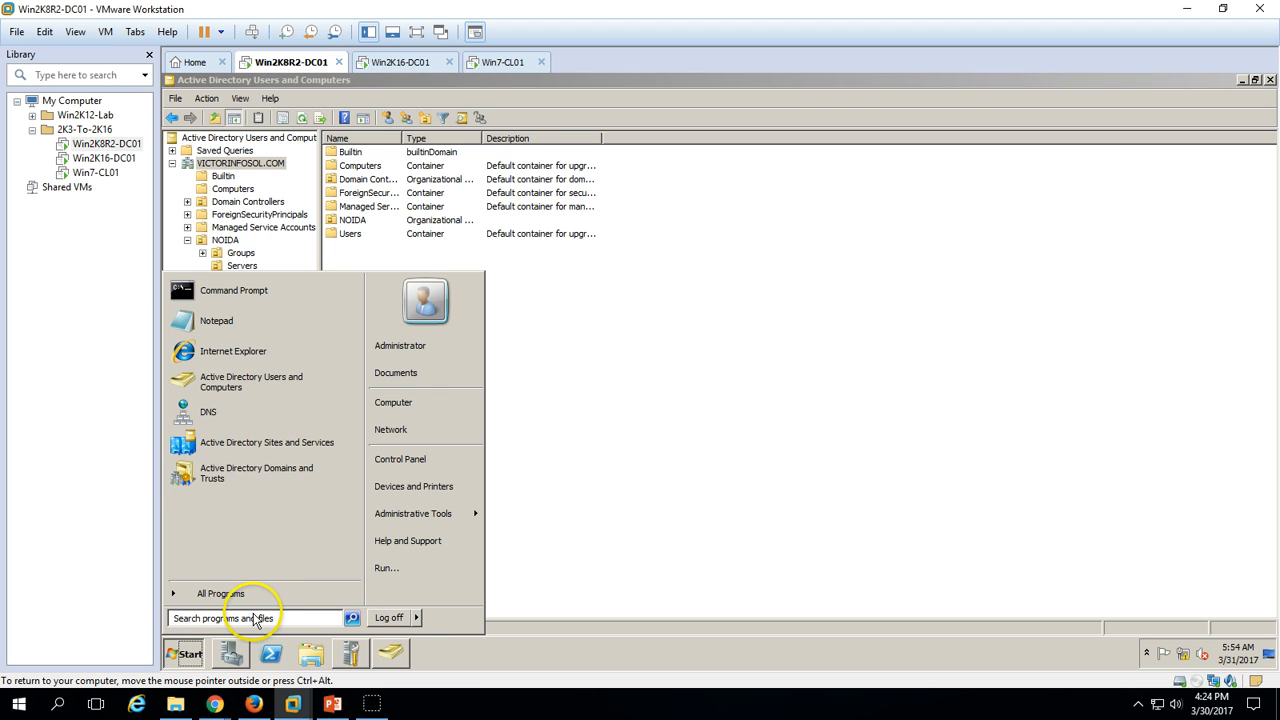
left_click(390, 652)
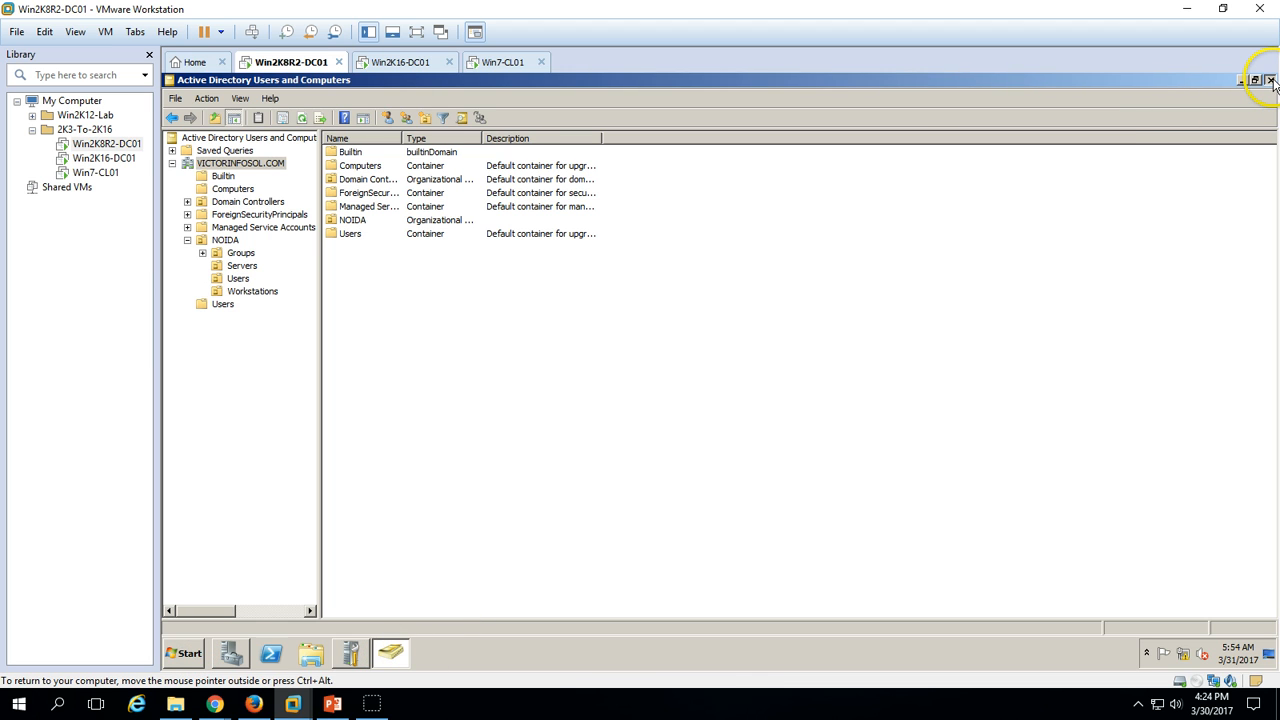
left_click(1271, 80)
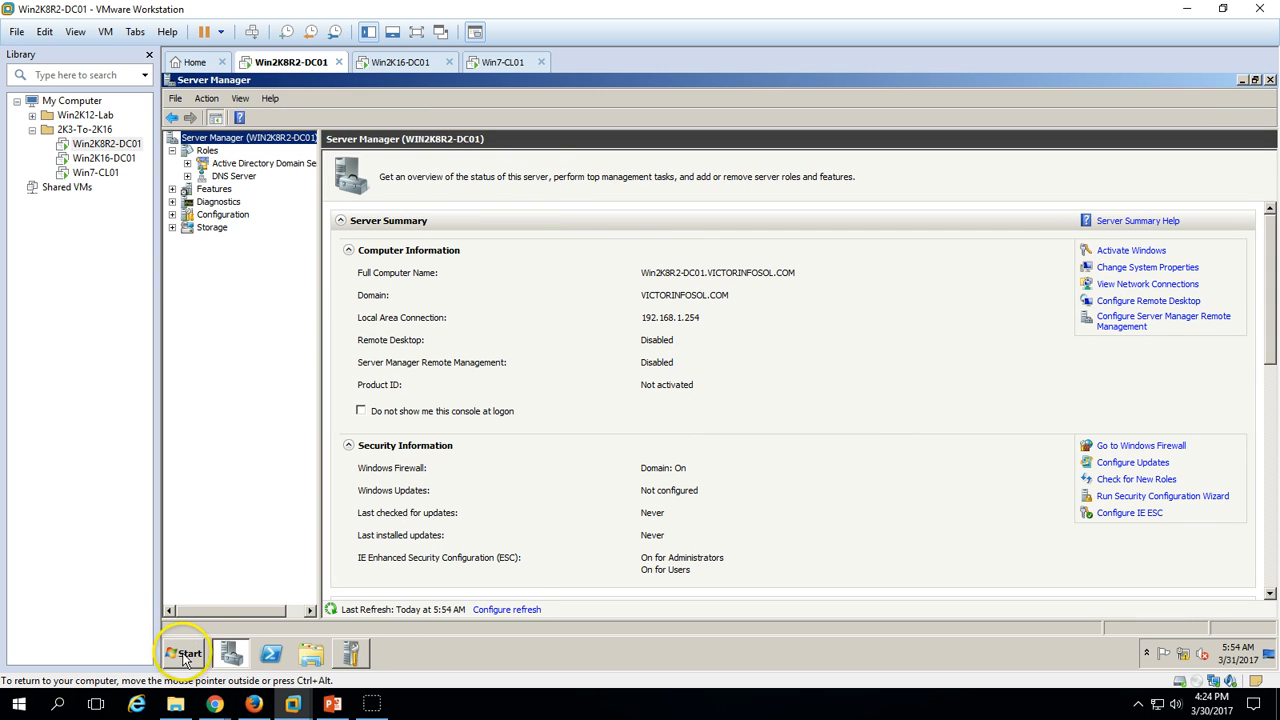
left_click(184, 655)
On the Win7-CL01 virtual machine, launch "cmd" and run "nslookup" to check the client's default DNS server.
left_click(500, 62)
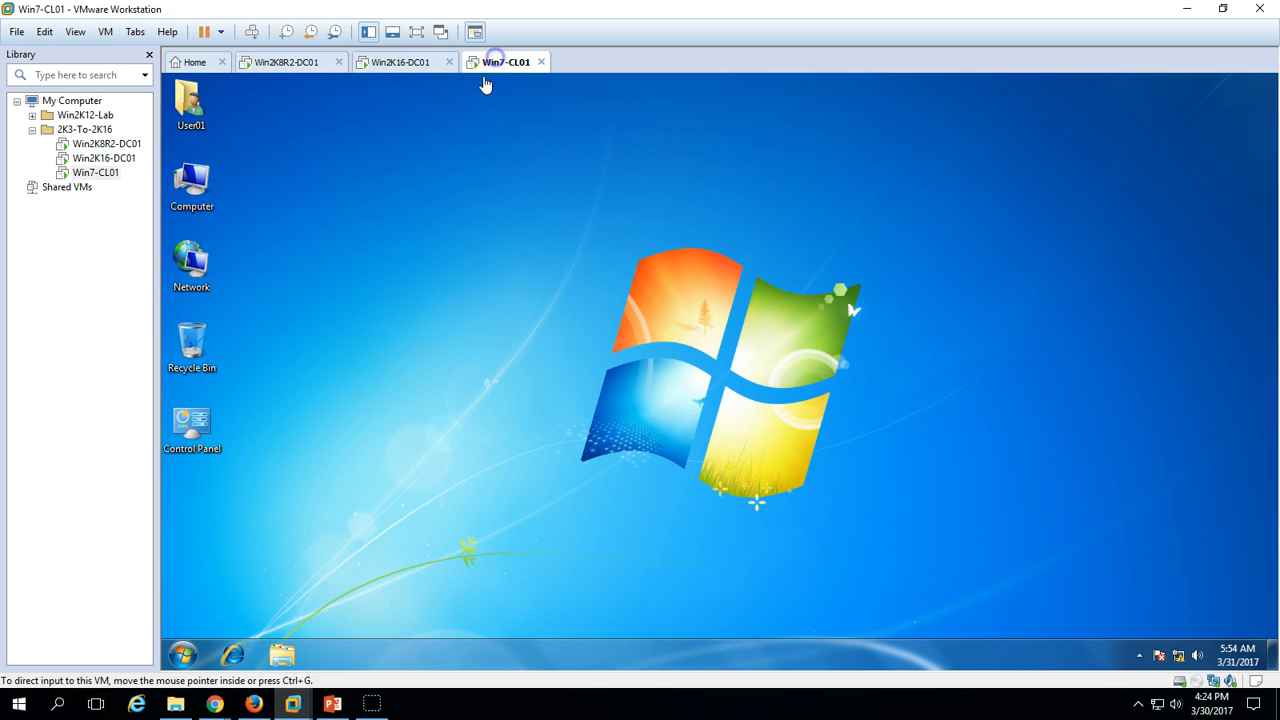
left_click(184, 655)
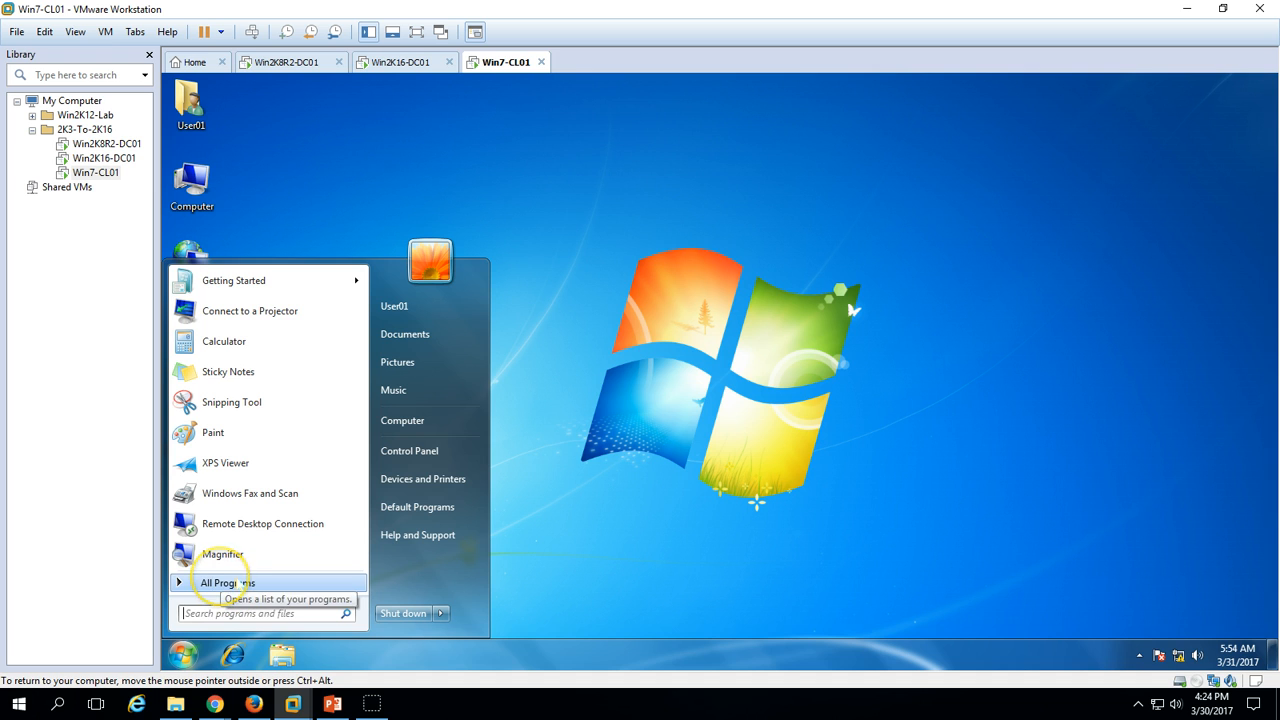
left_click(238, 583)
type("cmd")
key("Return")
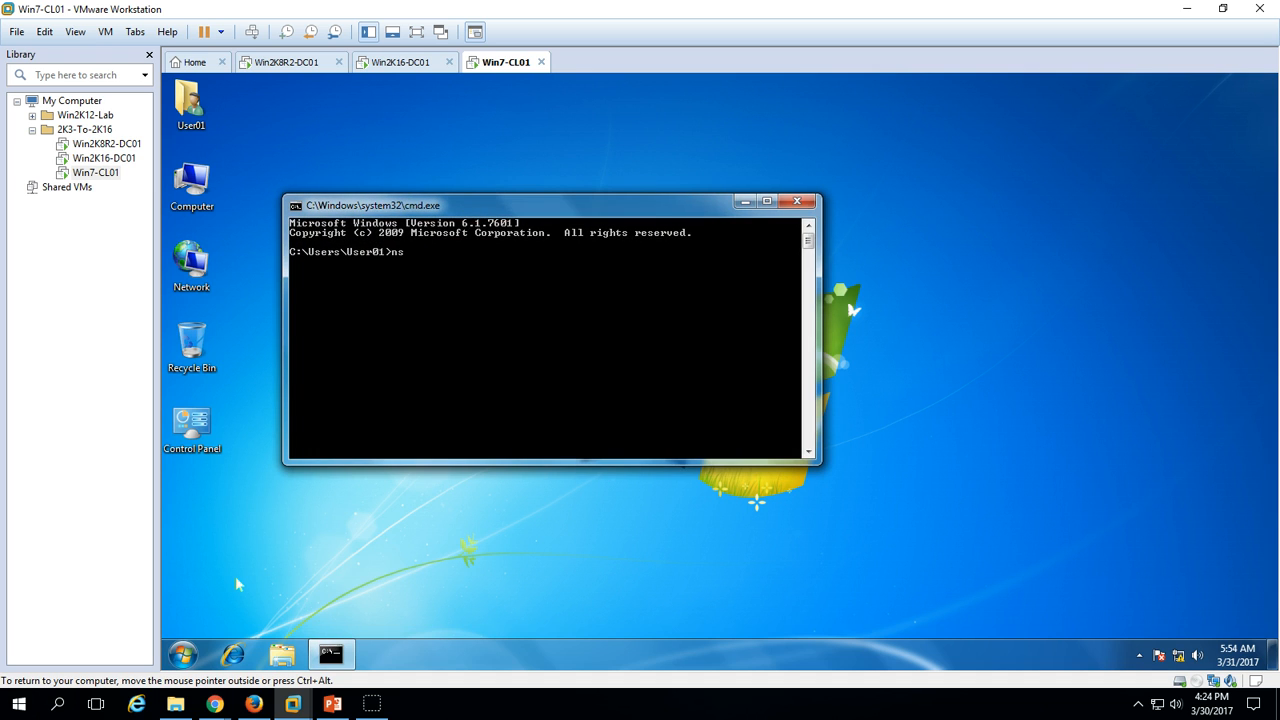
type("nslookup")
key("Return")
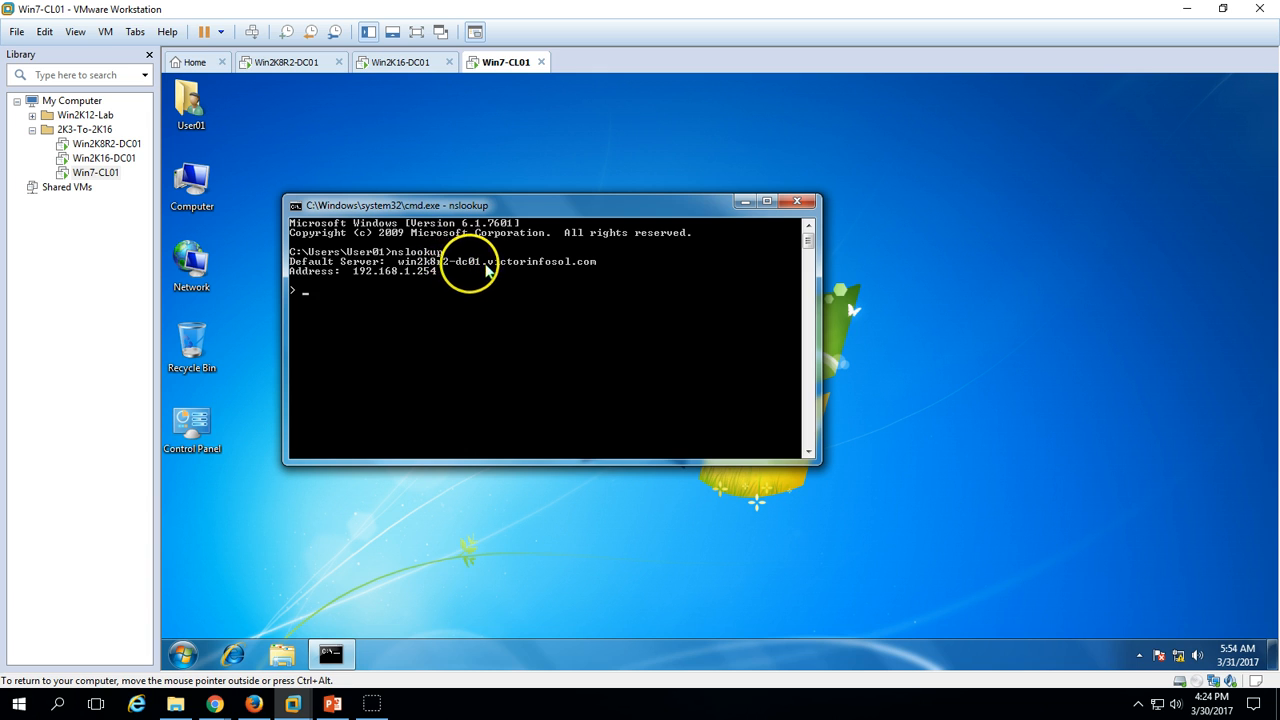
On Win2K8R2-DC01, launch "dcpromo.exe" and close Server Manager.
left_click(290, 62)
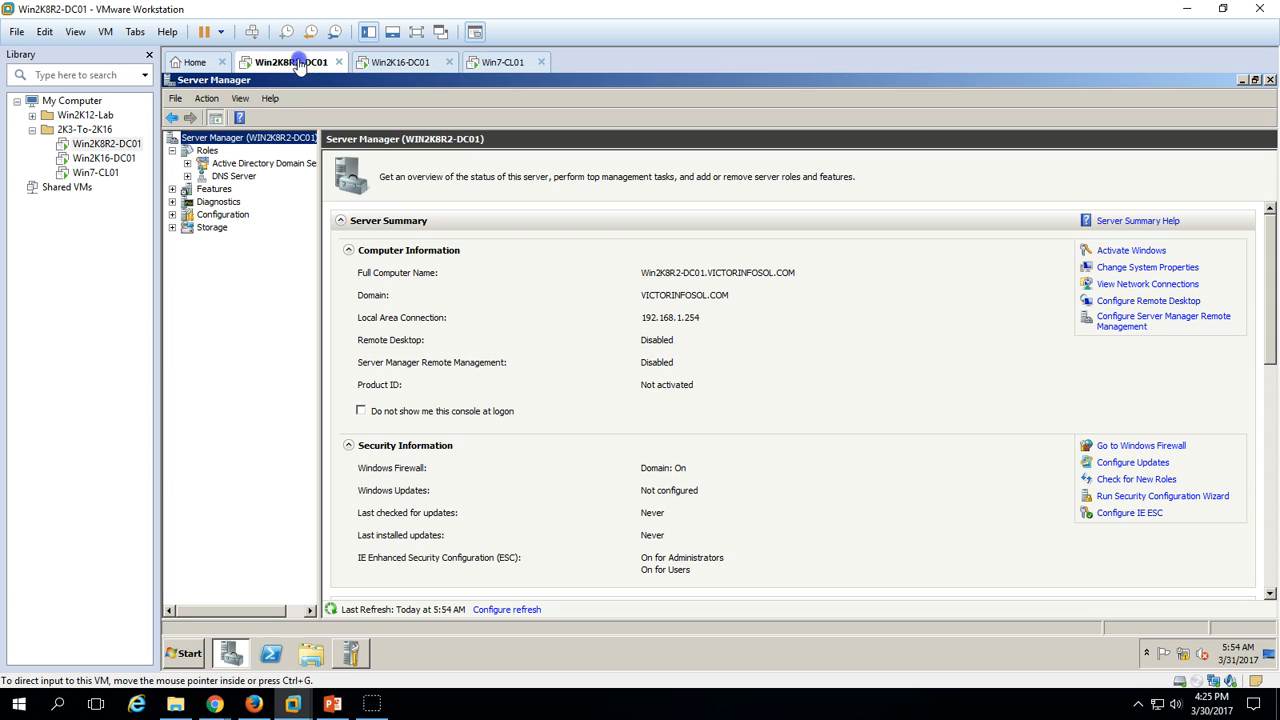
left_click(190, 653)
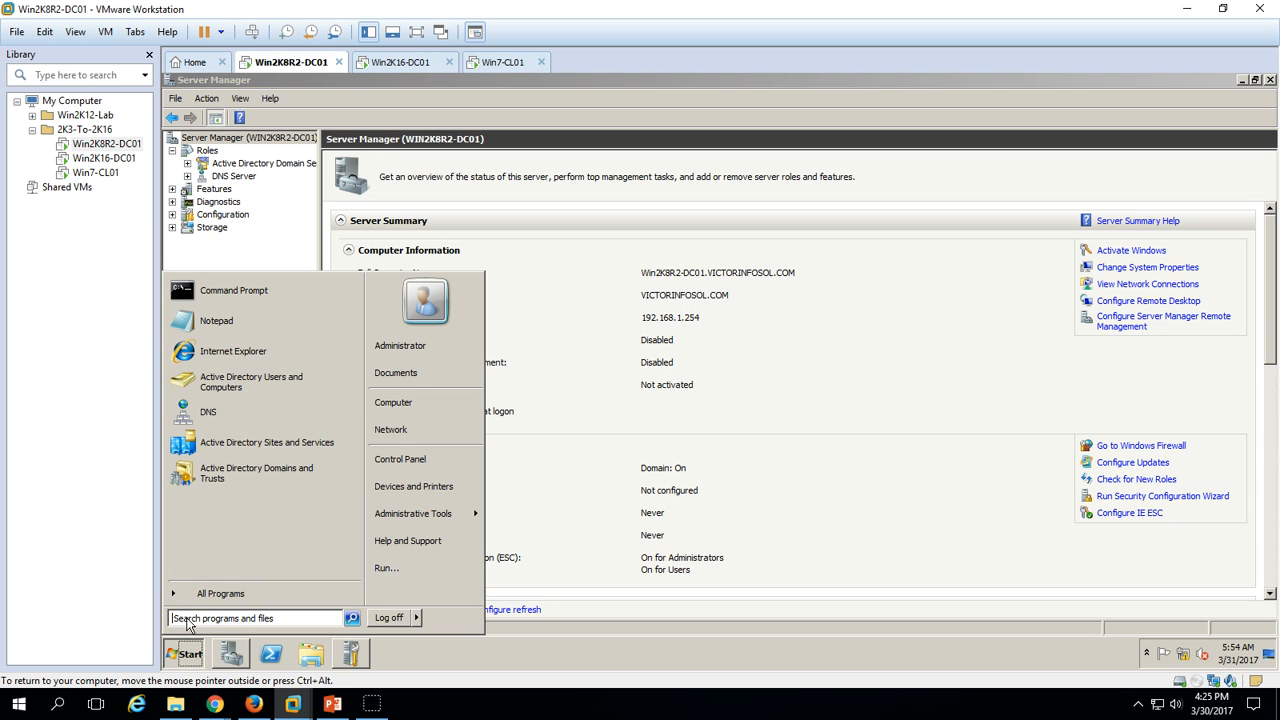
type("dcpromo.exe")
key("Return")
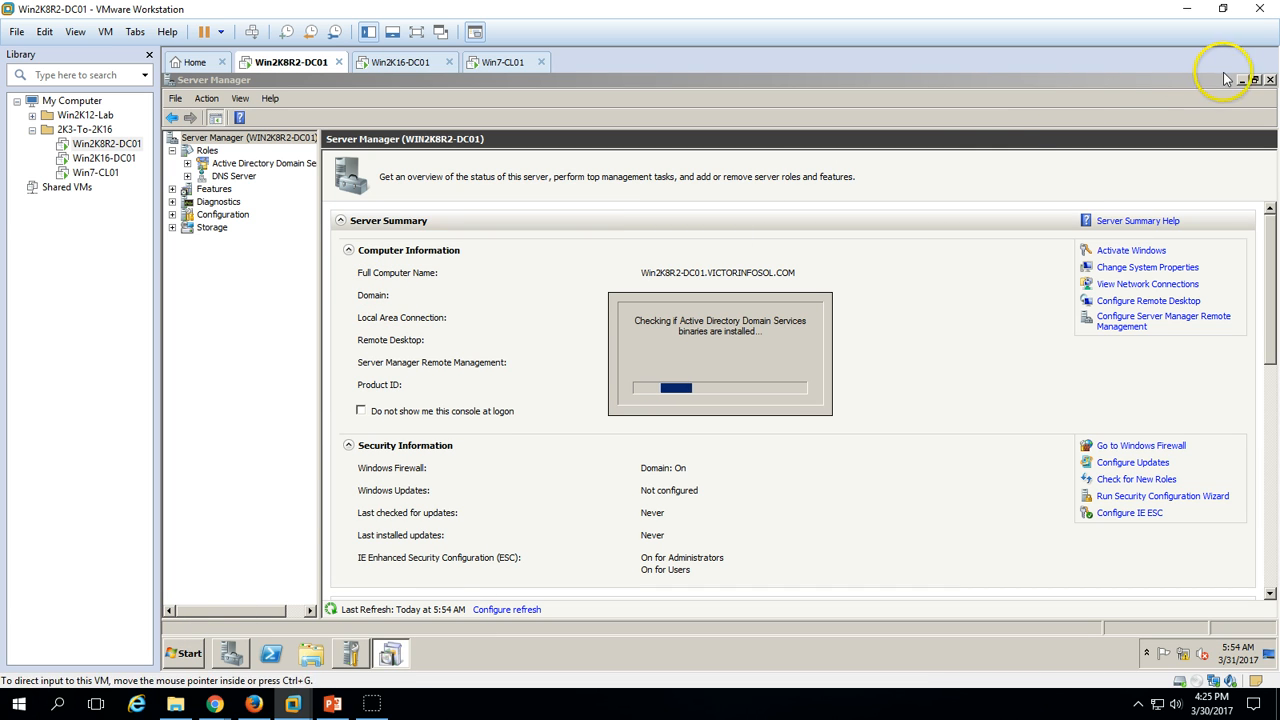
left_click(1270, 80)
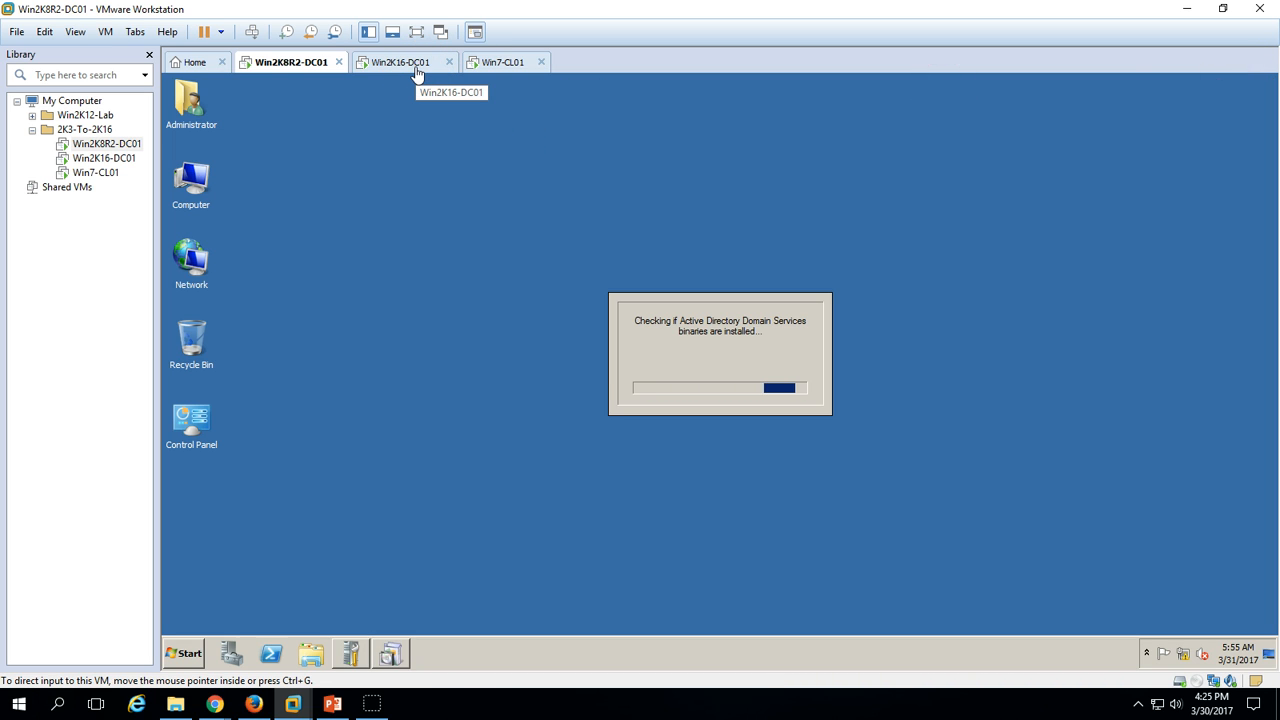
Look up the address 192.168.1.253 in the open nslookup session on Win7-CL01.
left_click(495, 64)
left_click(392, 298)
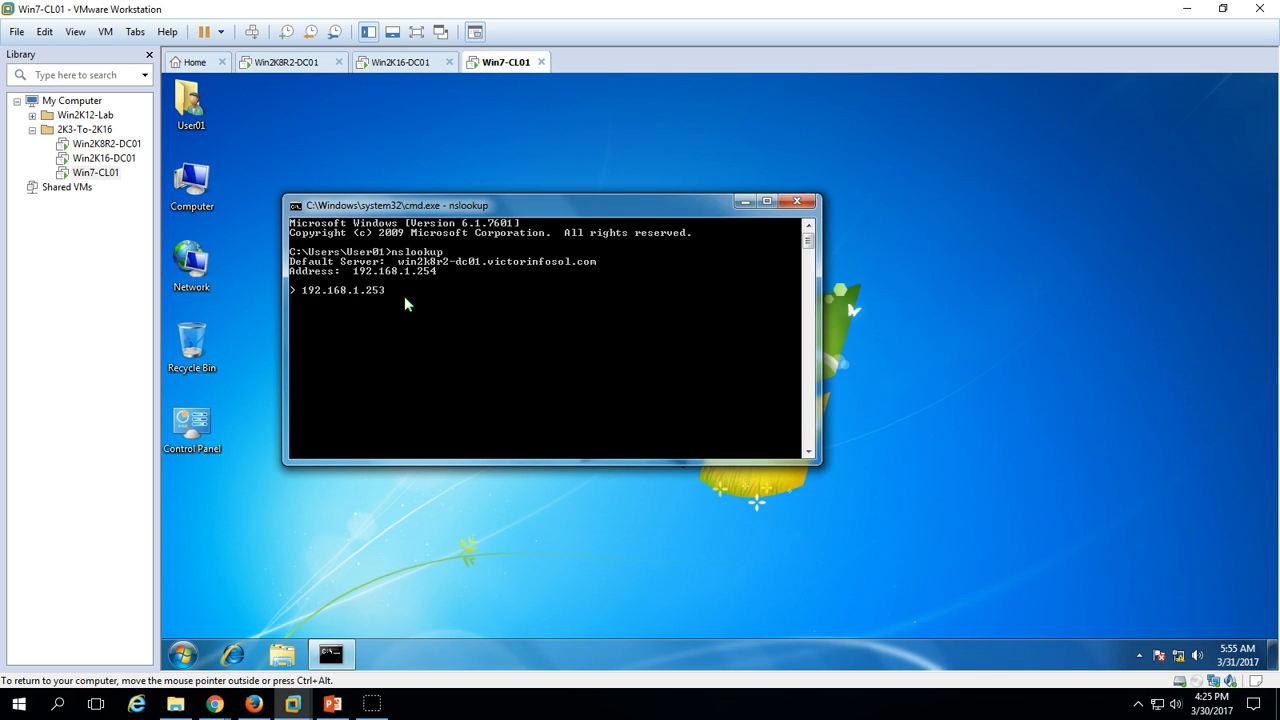
key("Return")
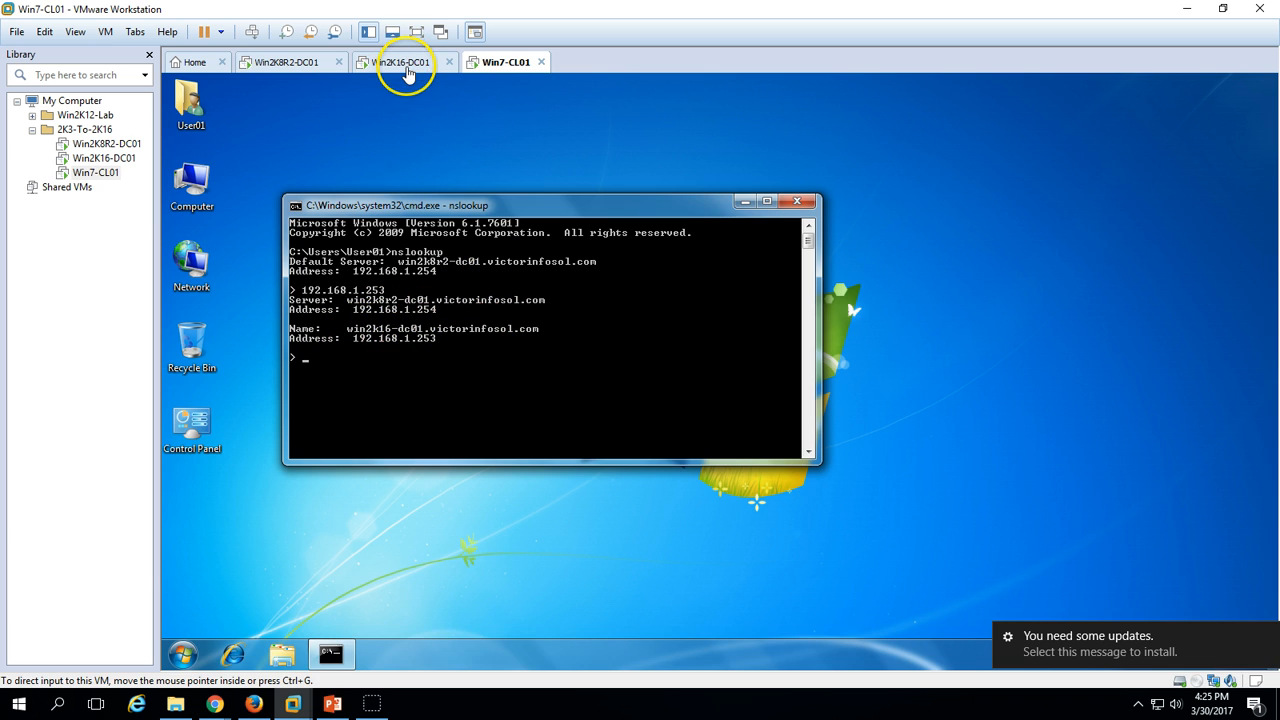
Try the Active Directory Domain Services removal wizard on Win2K8R2-DC01 as far as the Delete the Domain page, and quit the wizard.
left_click(401, 66)
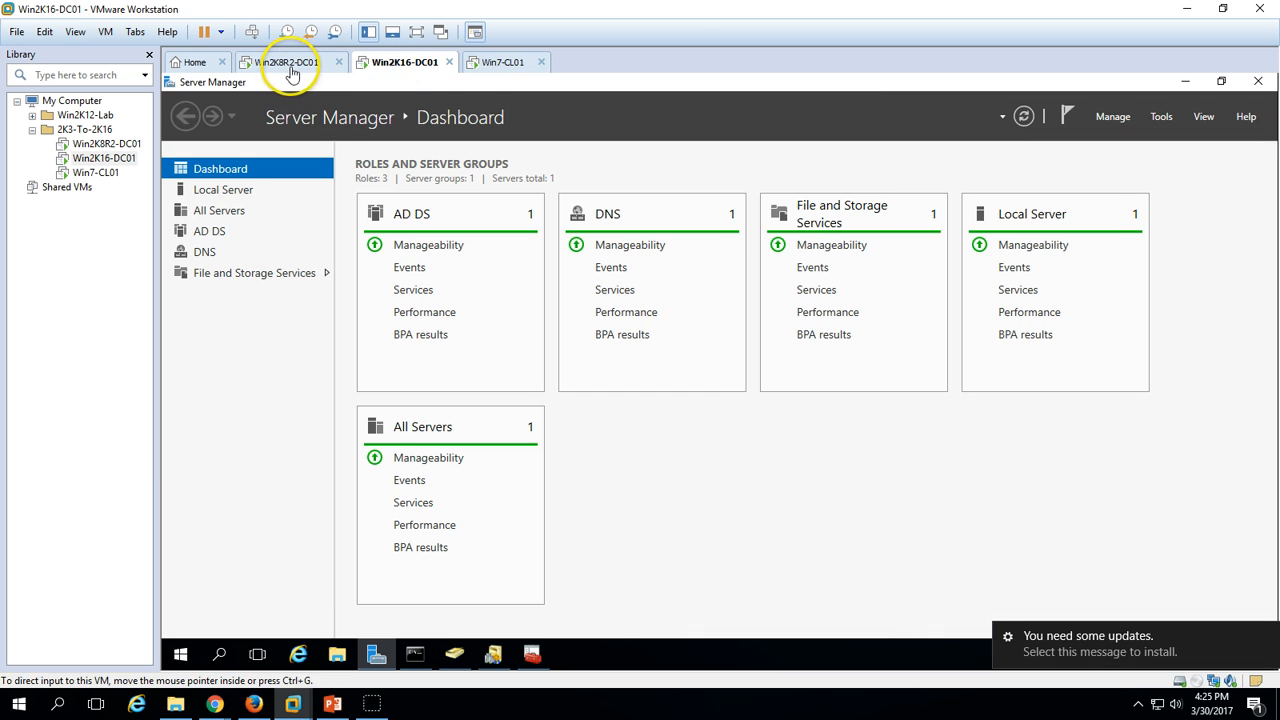
left_click(286, 62)
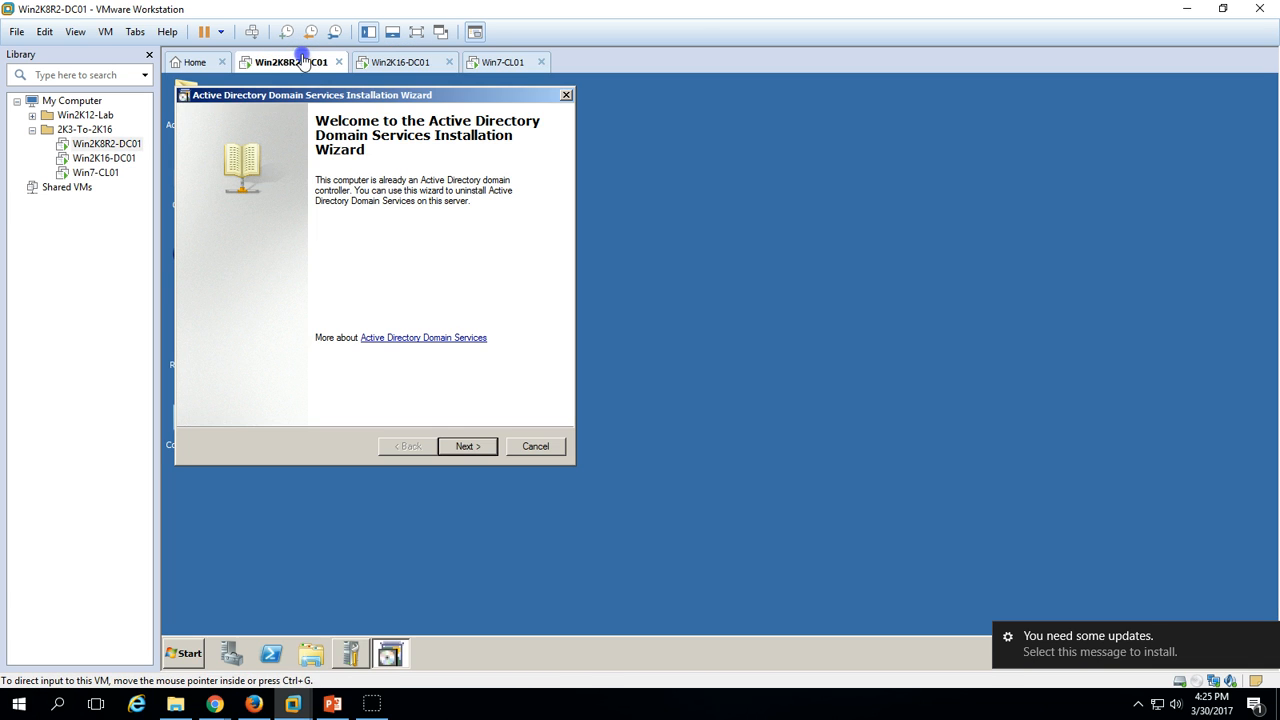
left_click(475, 447)
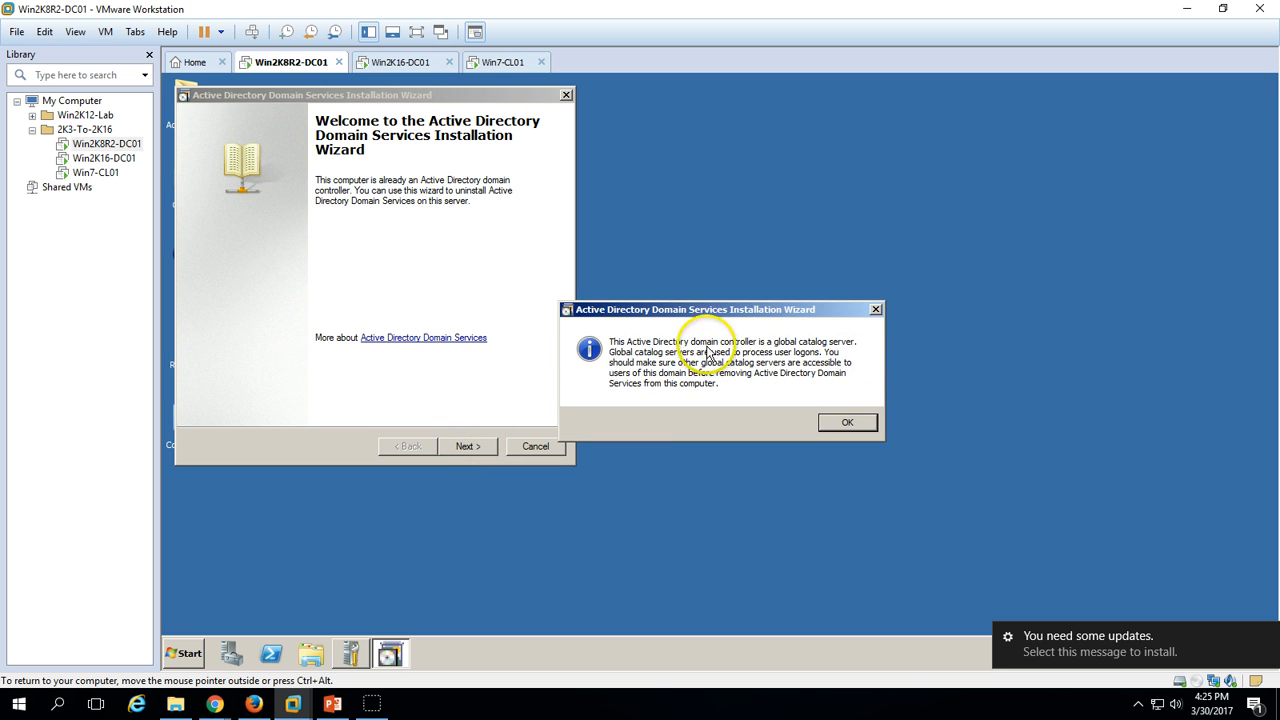
left_click(852, 422)
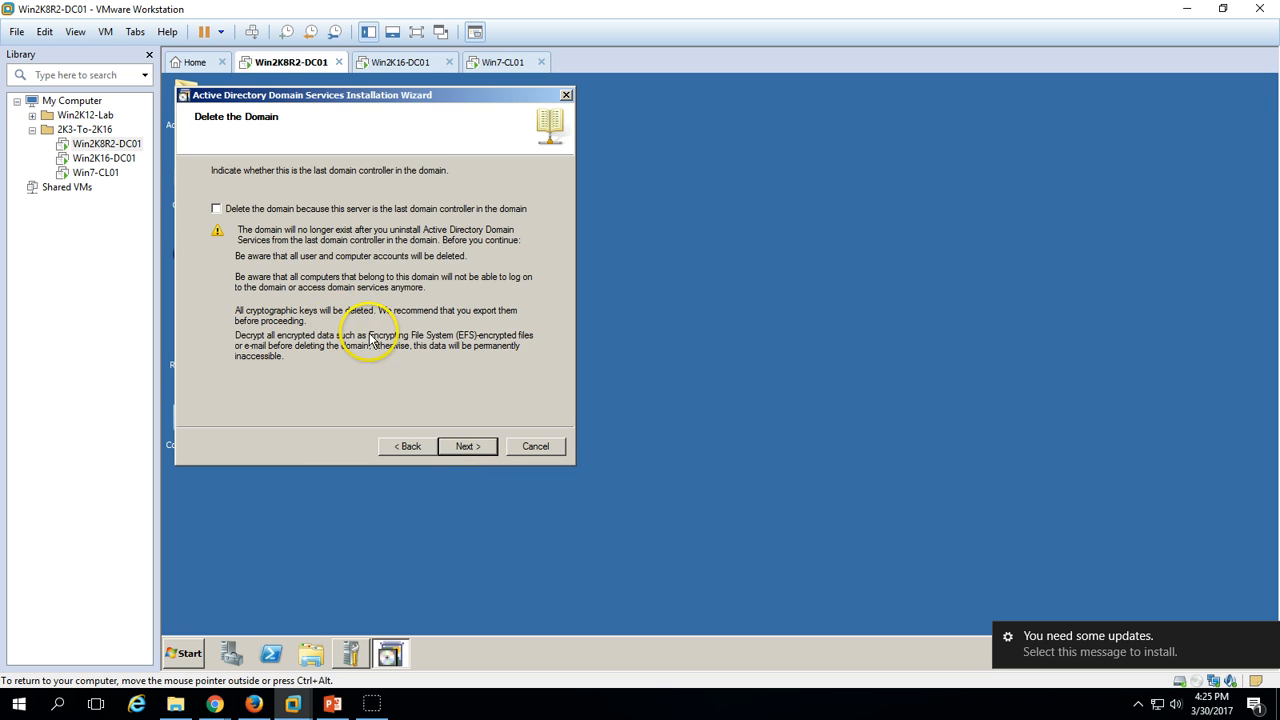
left_click(408, 446)
left_click(534, 446)
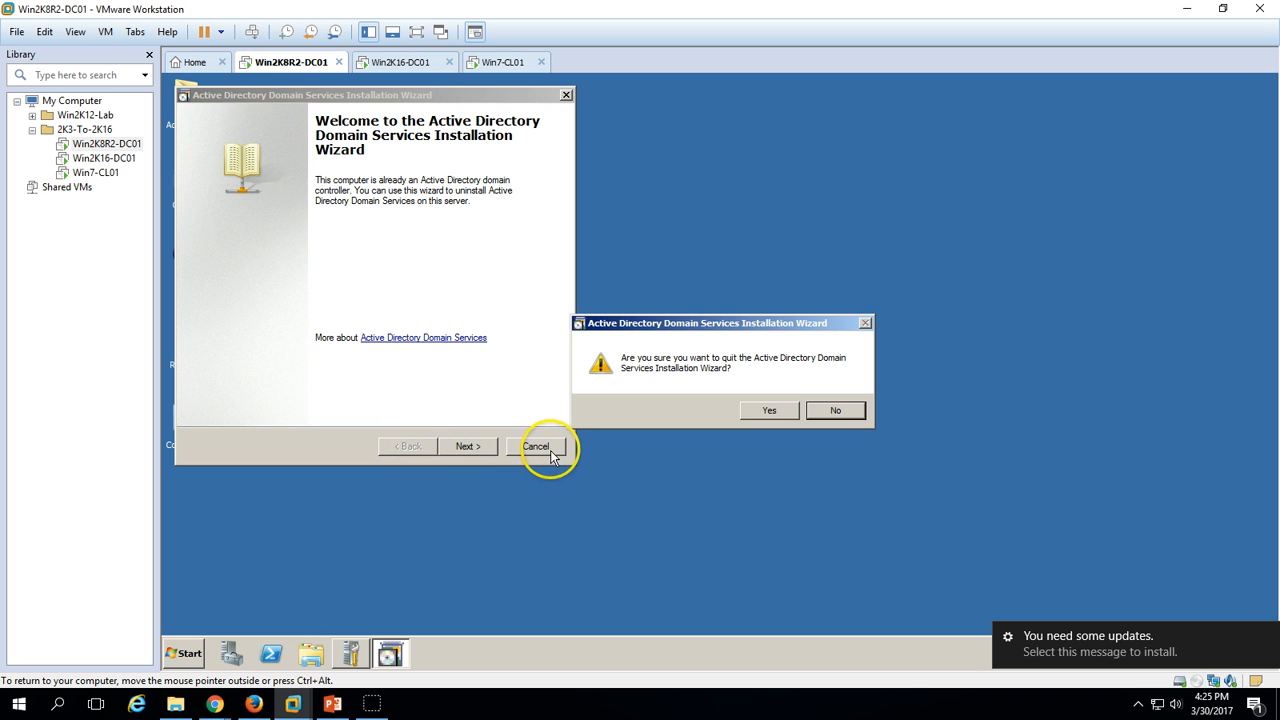
left_click(787, 413)
On Win2K8R2-DC01, launch Active Directory Users and Computers, close Initial Configuration Tasks, and open the Domain Controllers unit.
left_click(182, 655)
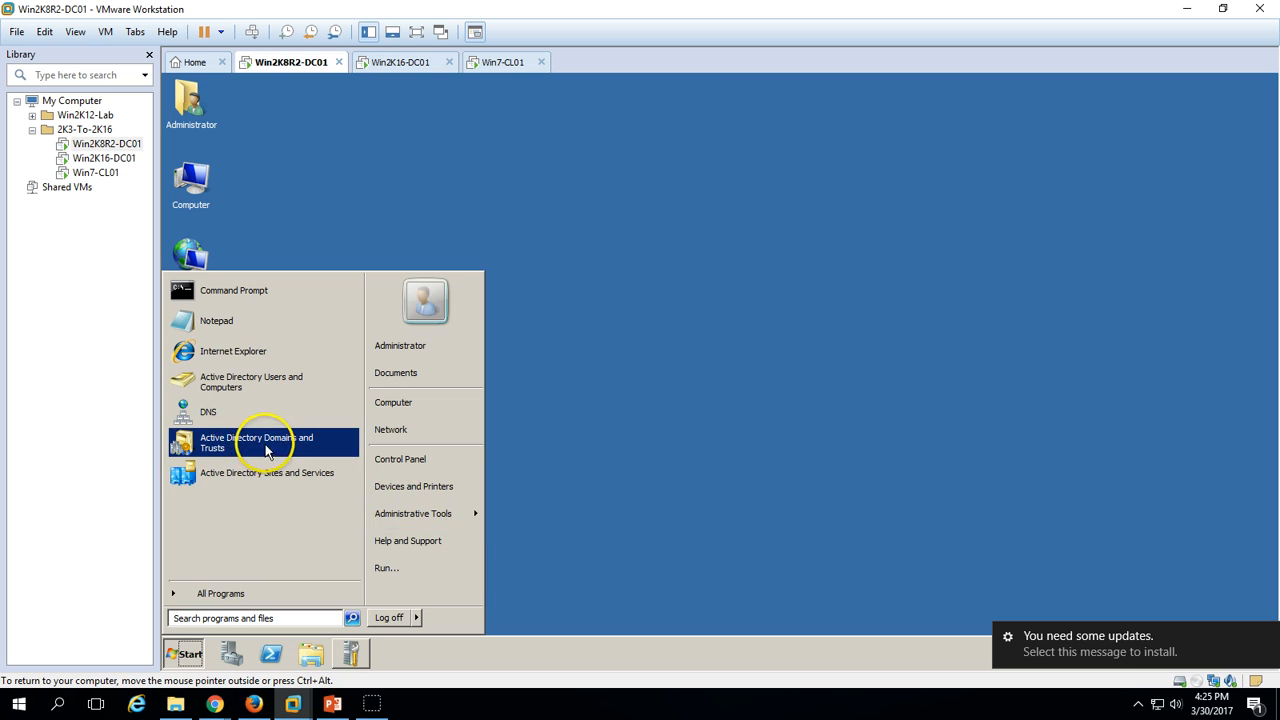
left_click(258, 381)
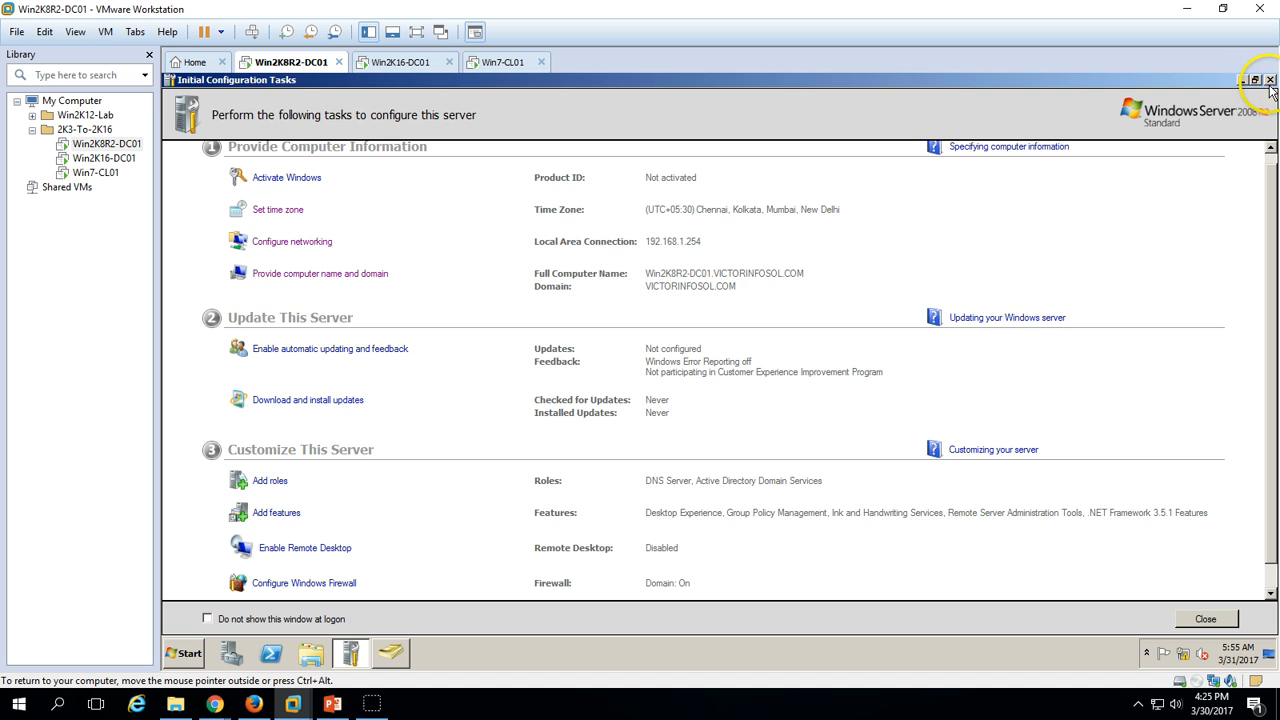
left_click(1270, 82)
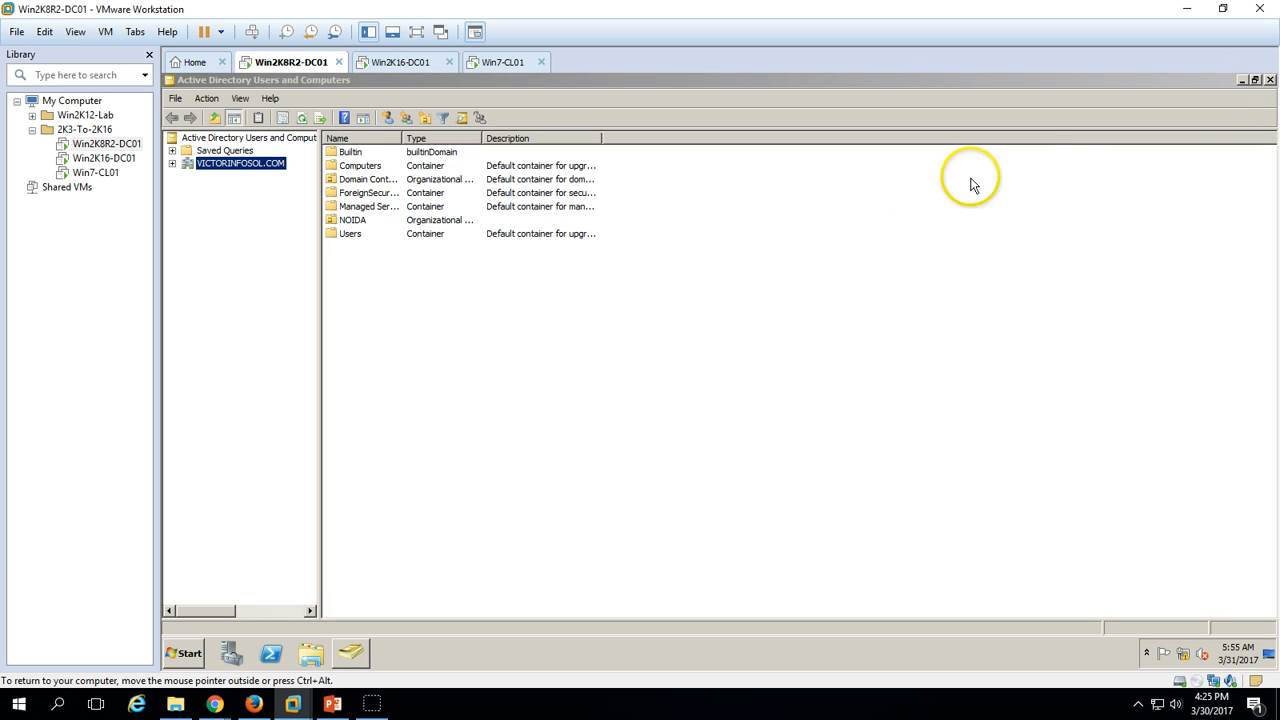
double_click(368, 180)
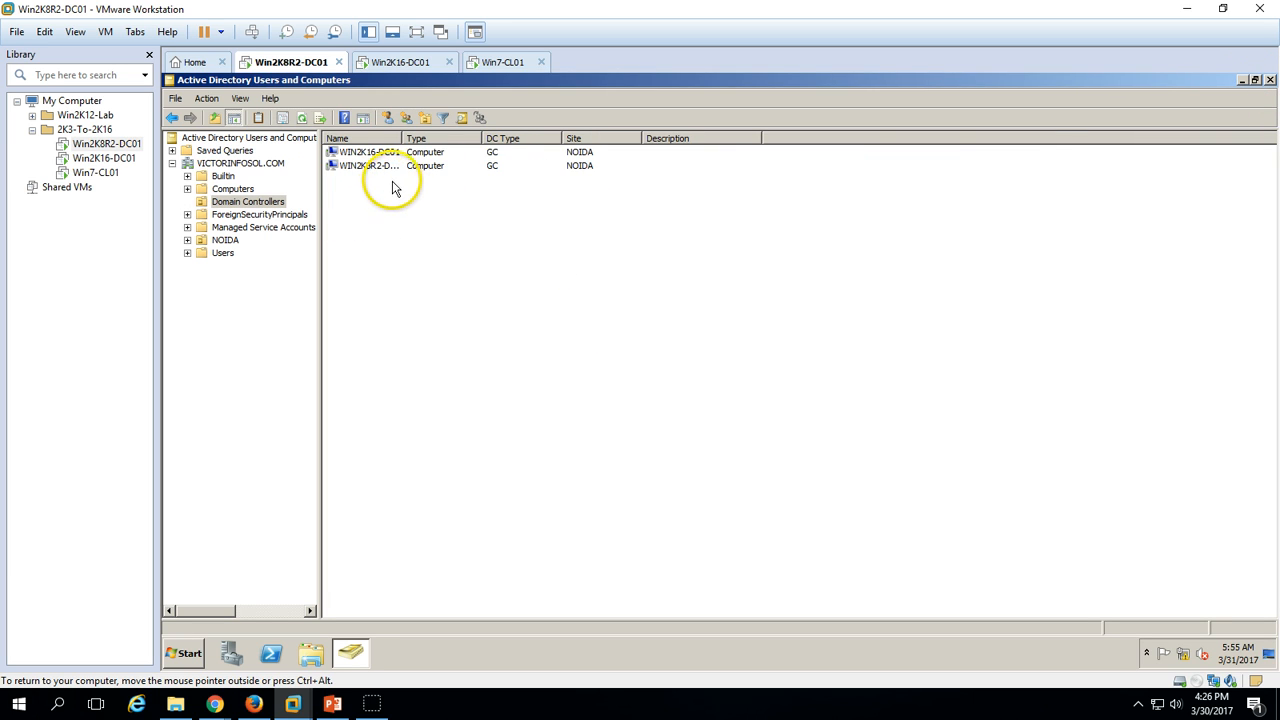
Disable Global Catalog in the NTDS settings of WIN2K8R2-DC01 and close Active Directory Users and Computers.
left_click(460, 167)
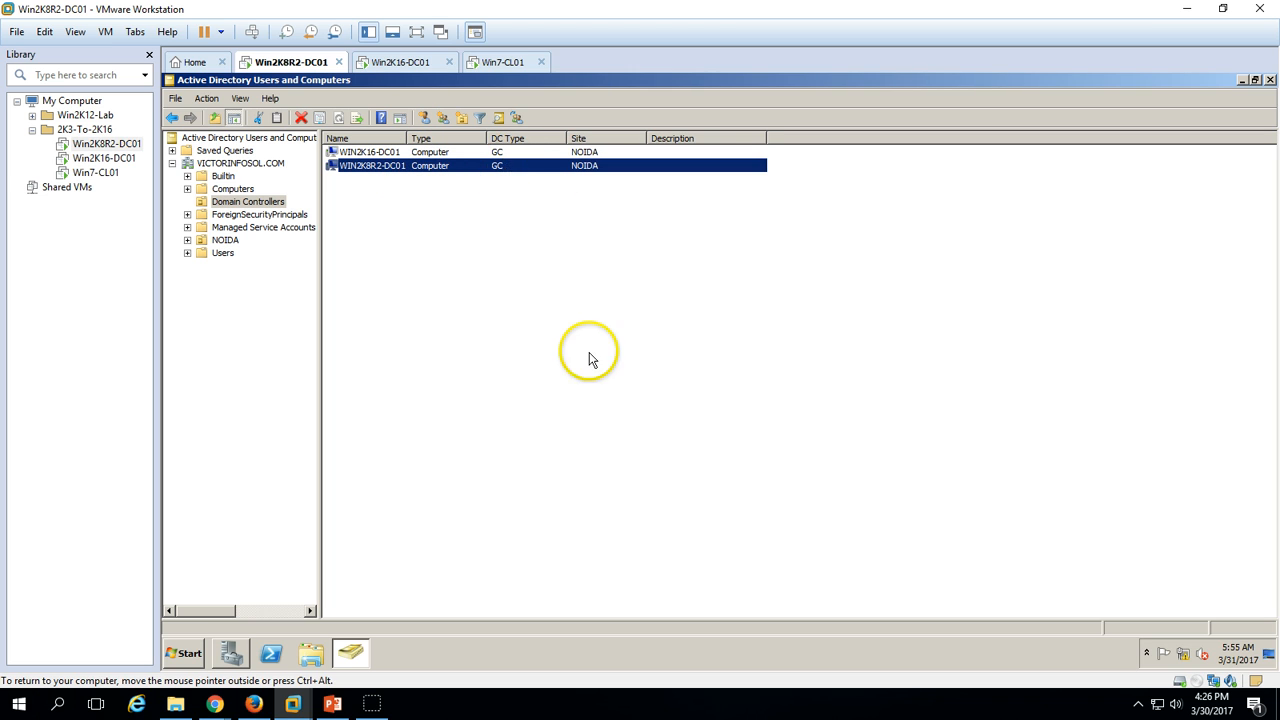
left_click(596, 468)
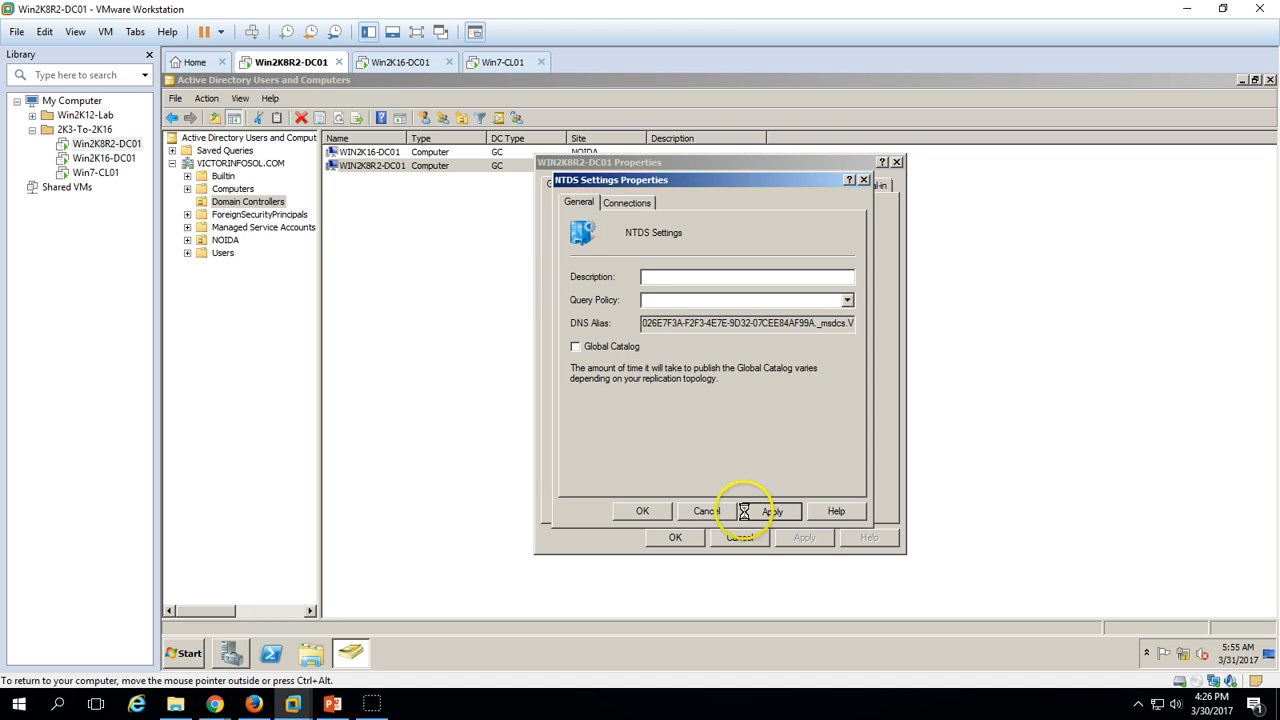
left_click(642, 511)
left_click(675, 537)
left_click(798, 489)
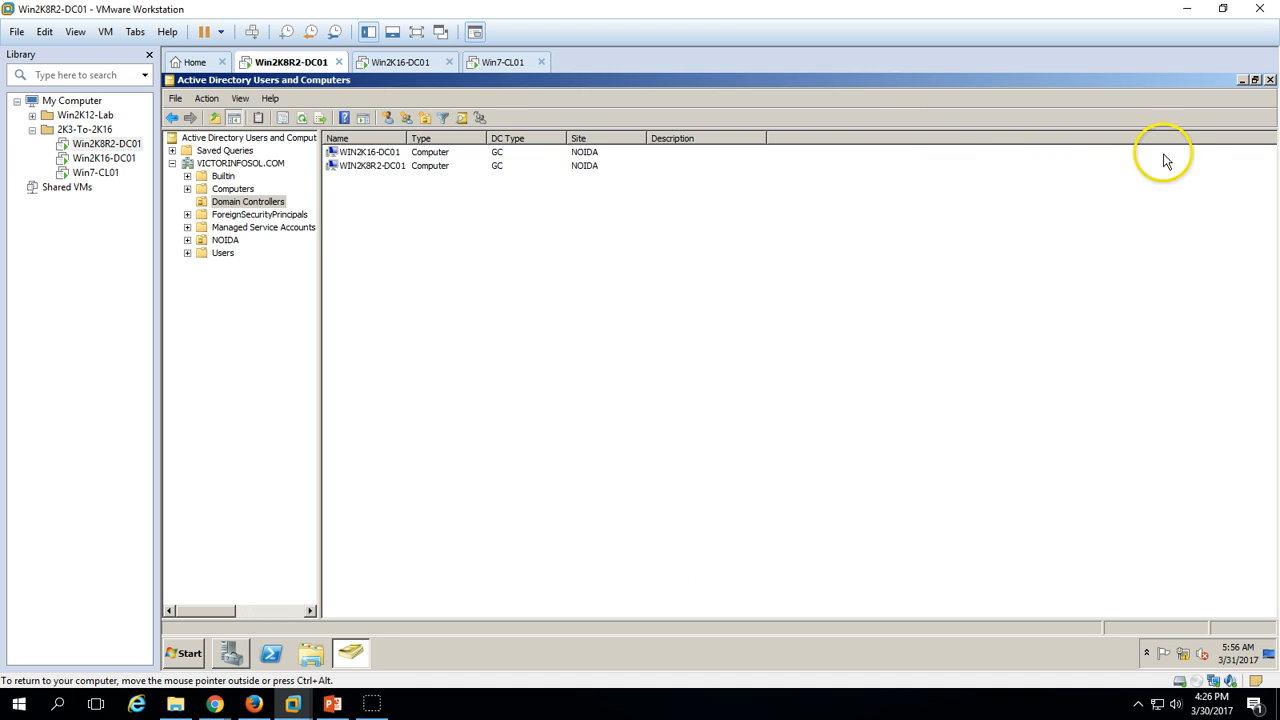
left_click(1270, 79)
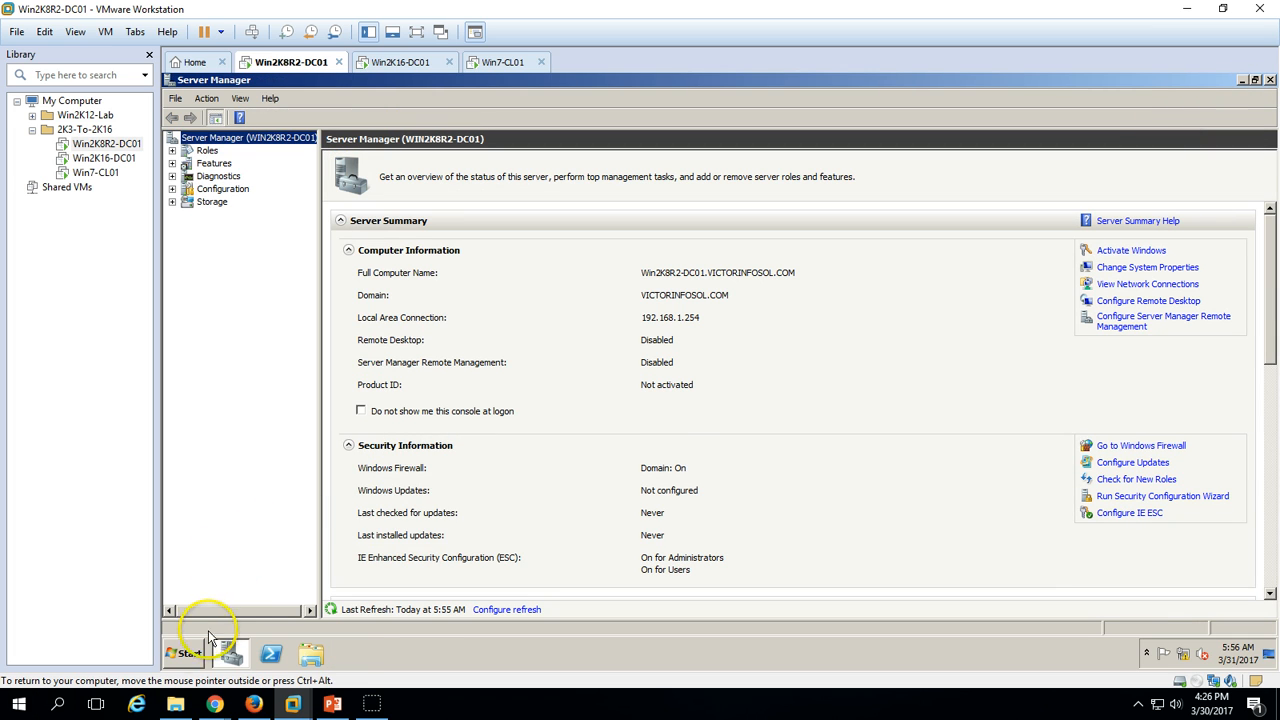
Launch "dcpromo", close Server Manager, and advance the Active Directory removal wizard to the Delete the Domain page.
left_click(187, 653)
type("dcpromo")
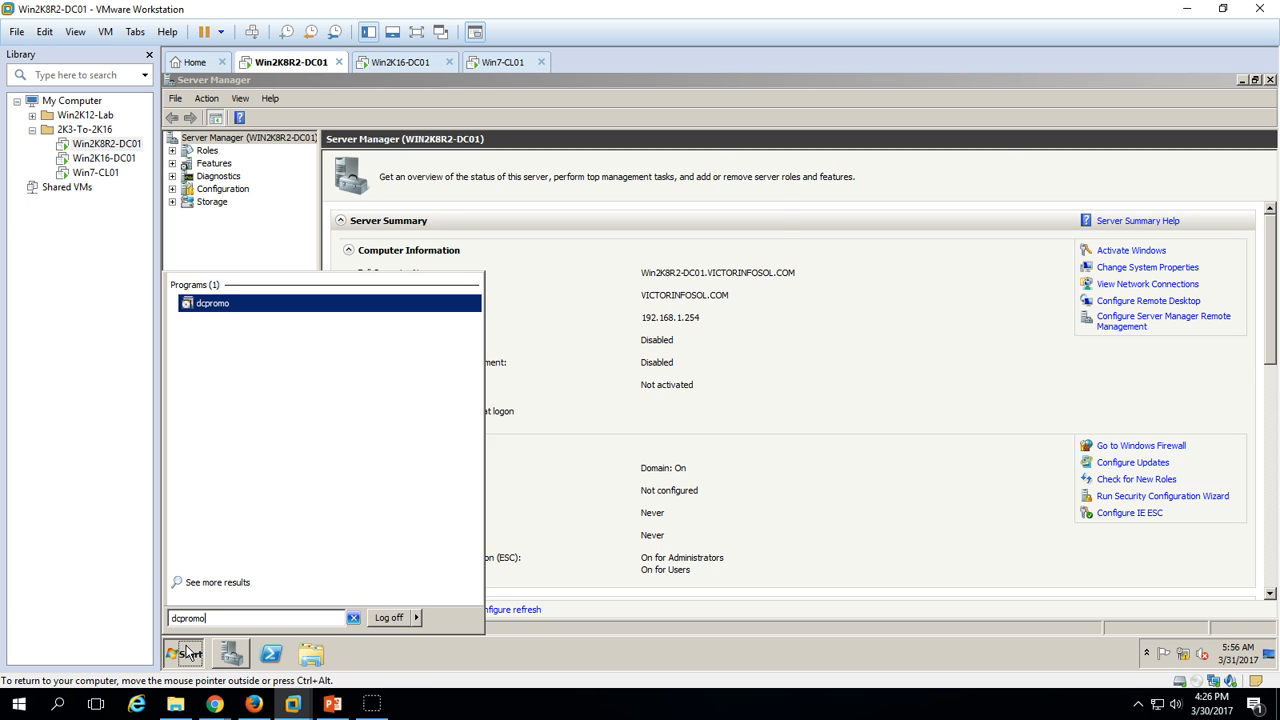
key("Return")
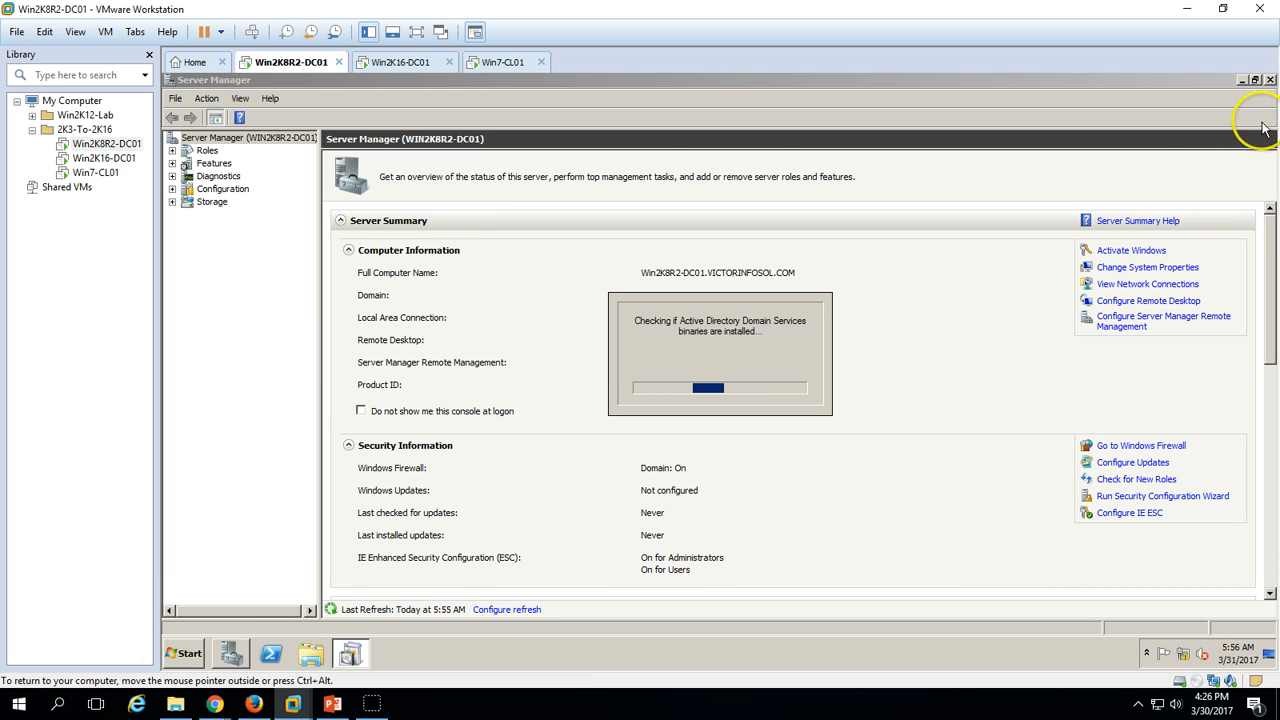
left_click(1270, 79)
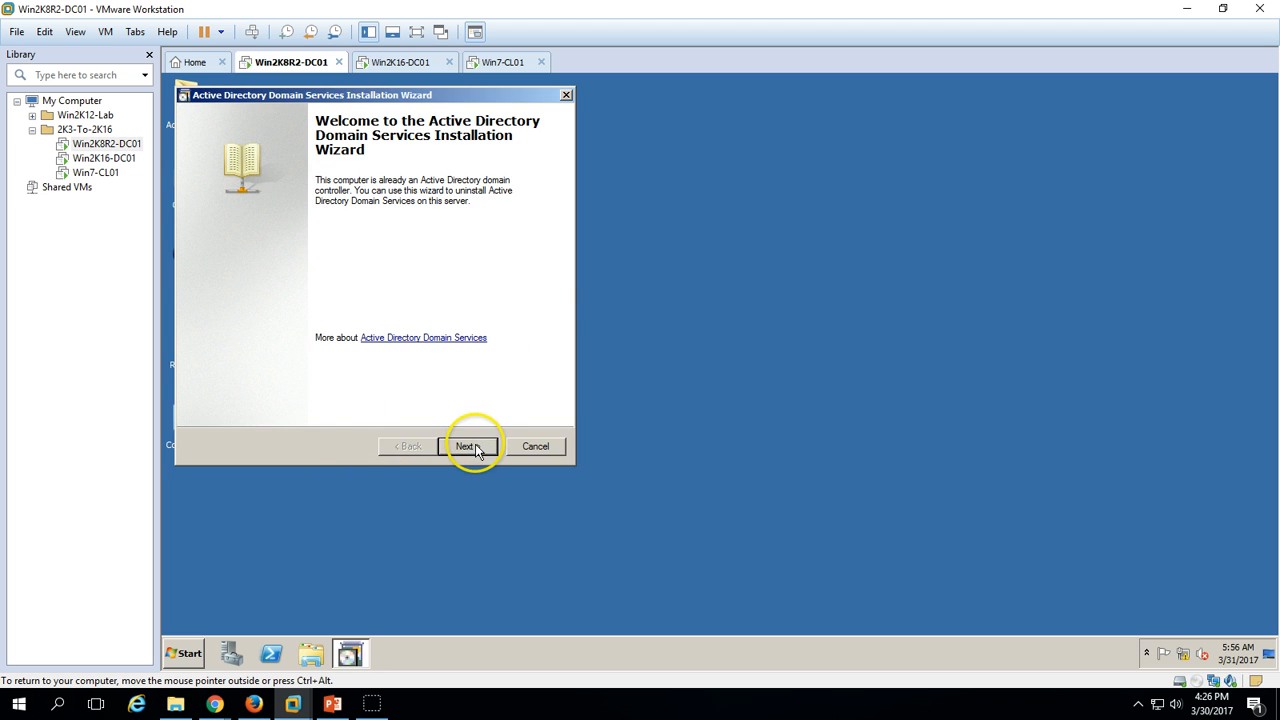
left_click(470, 447)
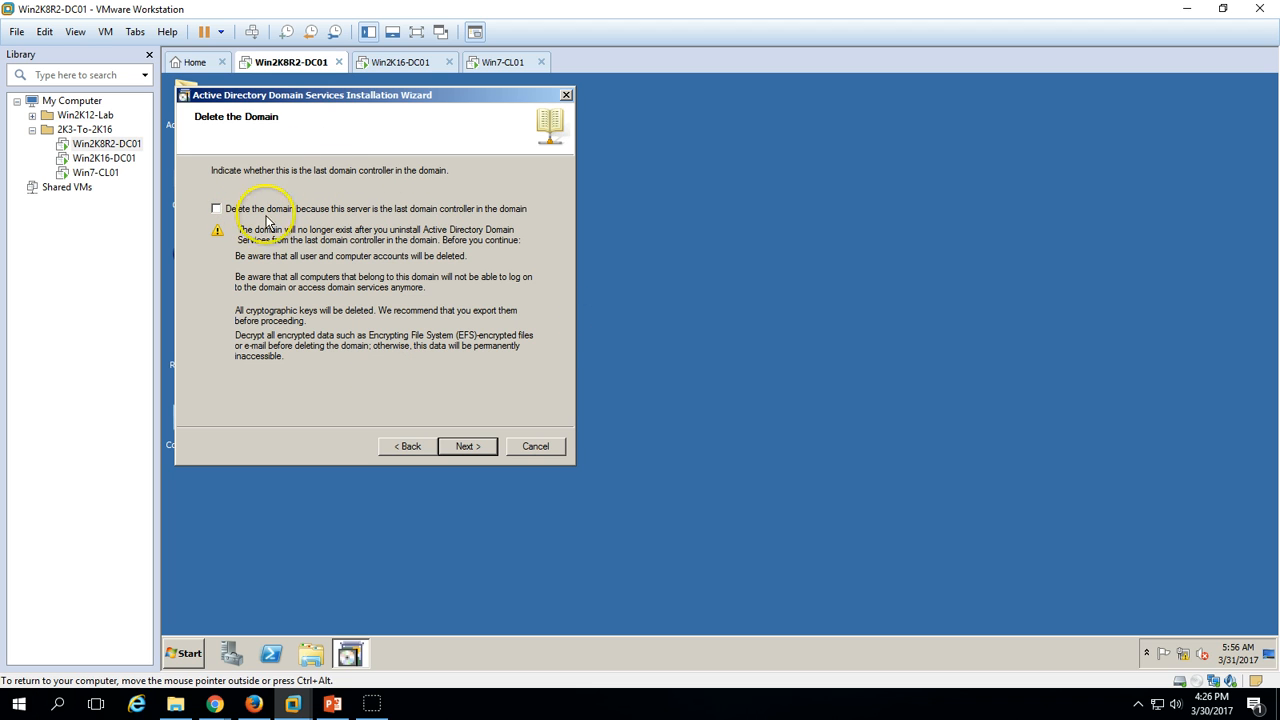
Switch to Win2K16-DC01 and view its Local Server properties in Server Manager.
left_click(410, 62)
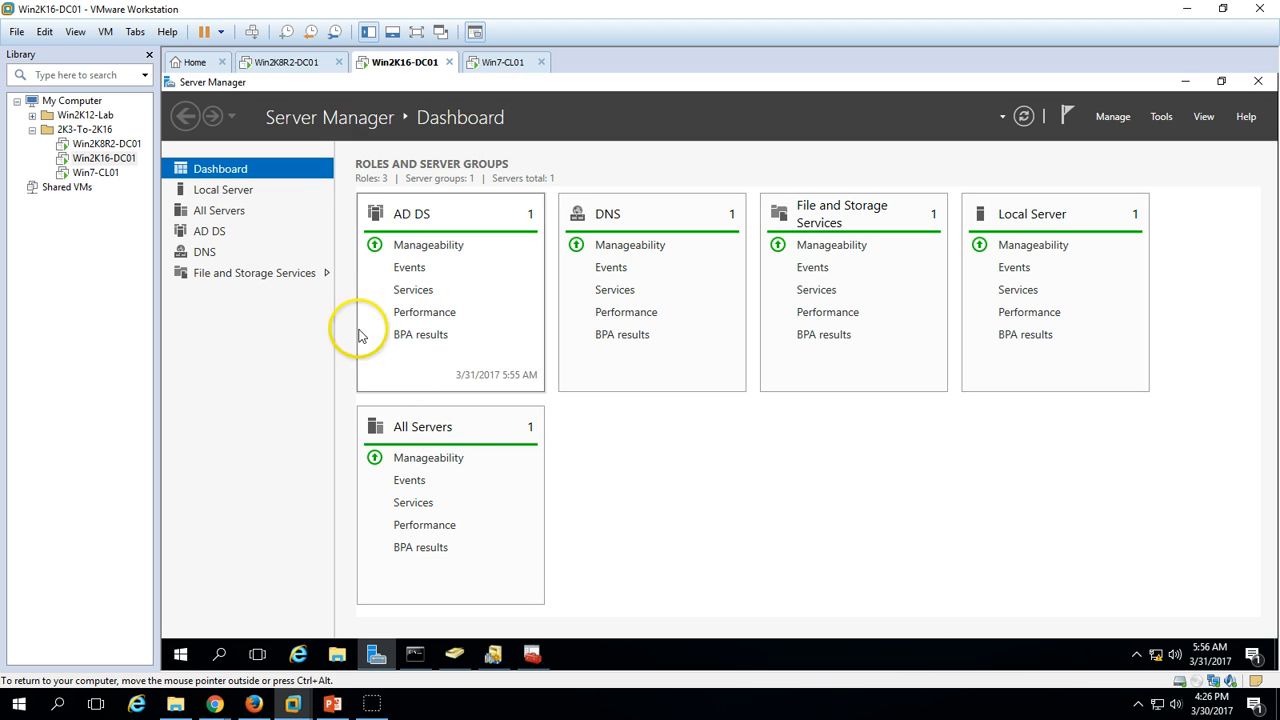
left_click(216, 207)
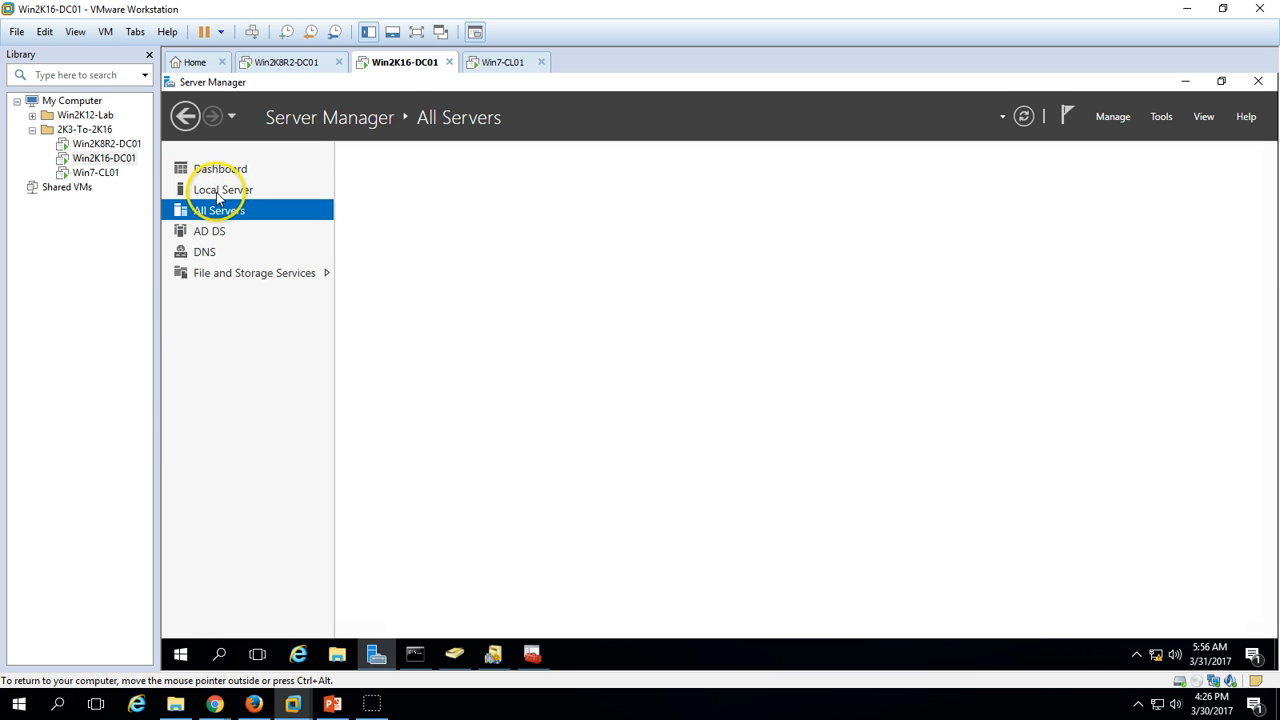
left_click(232, 192)
Complete the removal wizard on Win2K8R2-DC01 without deleting the domain, entering the new Administrator account's password and enabling Reboot on completion.
left_click(291, 62)
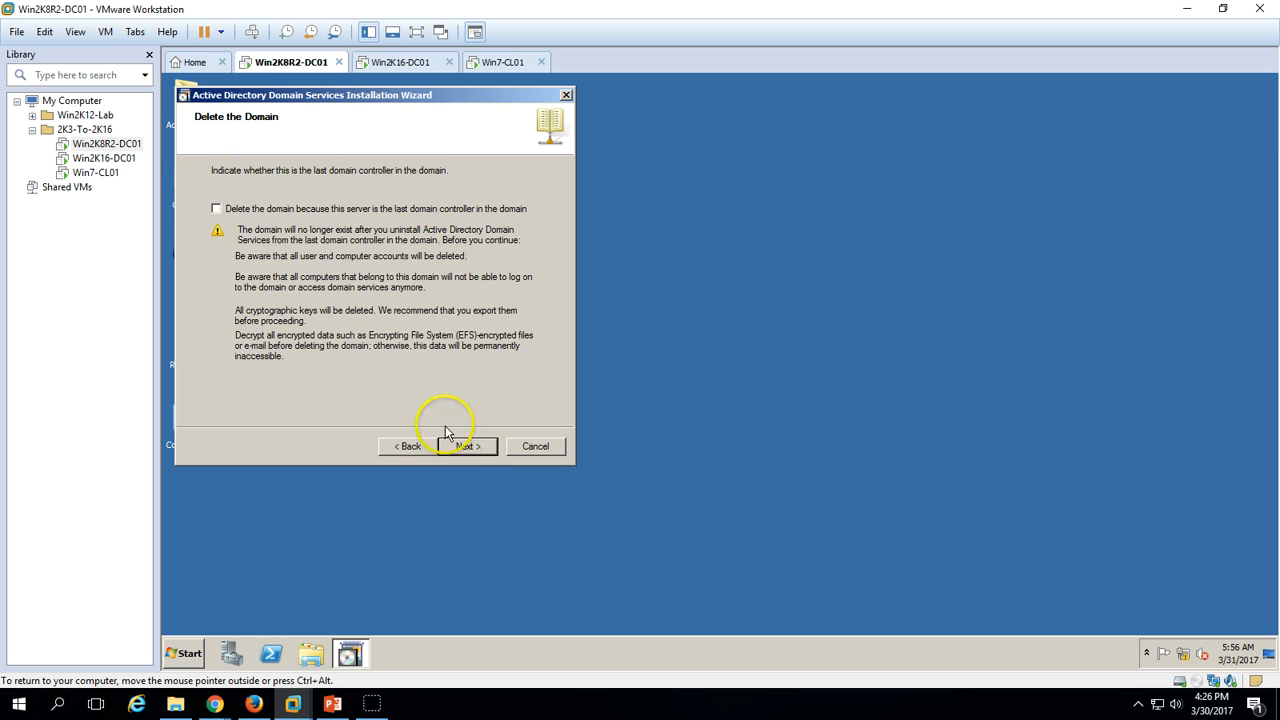
left_click(470, 447)
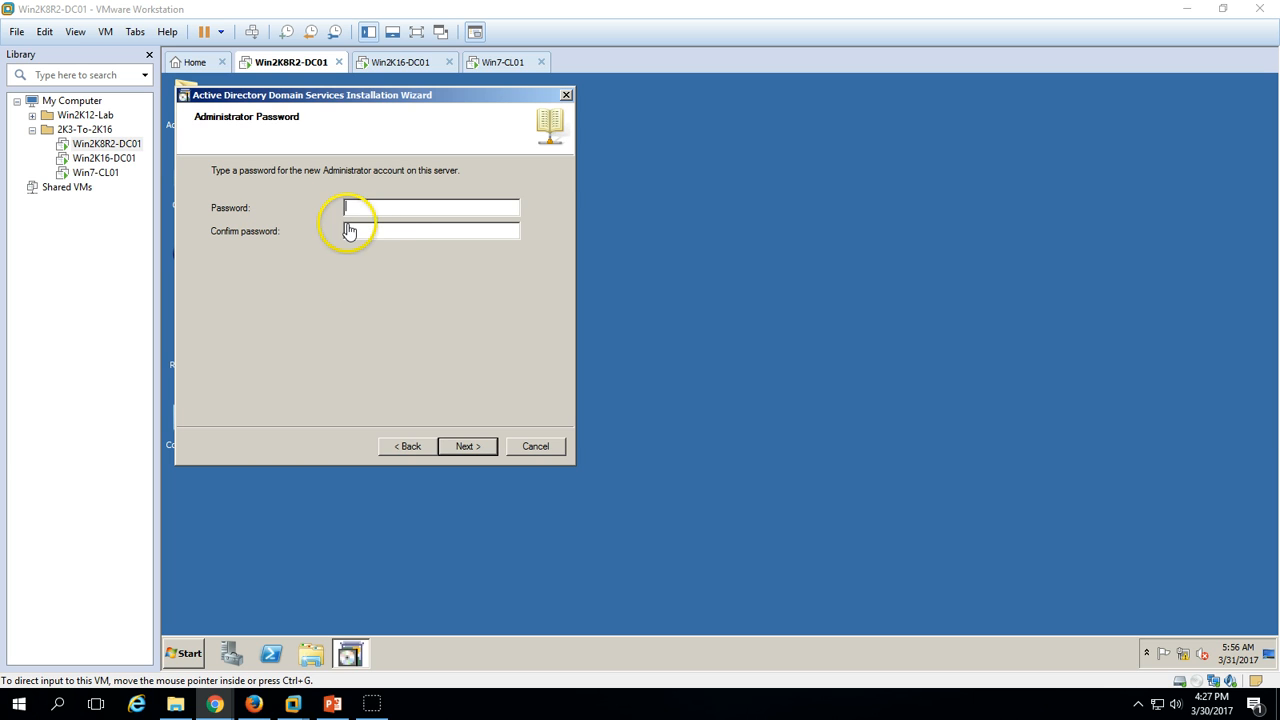
left_click(401, 217)
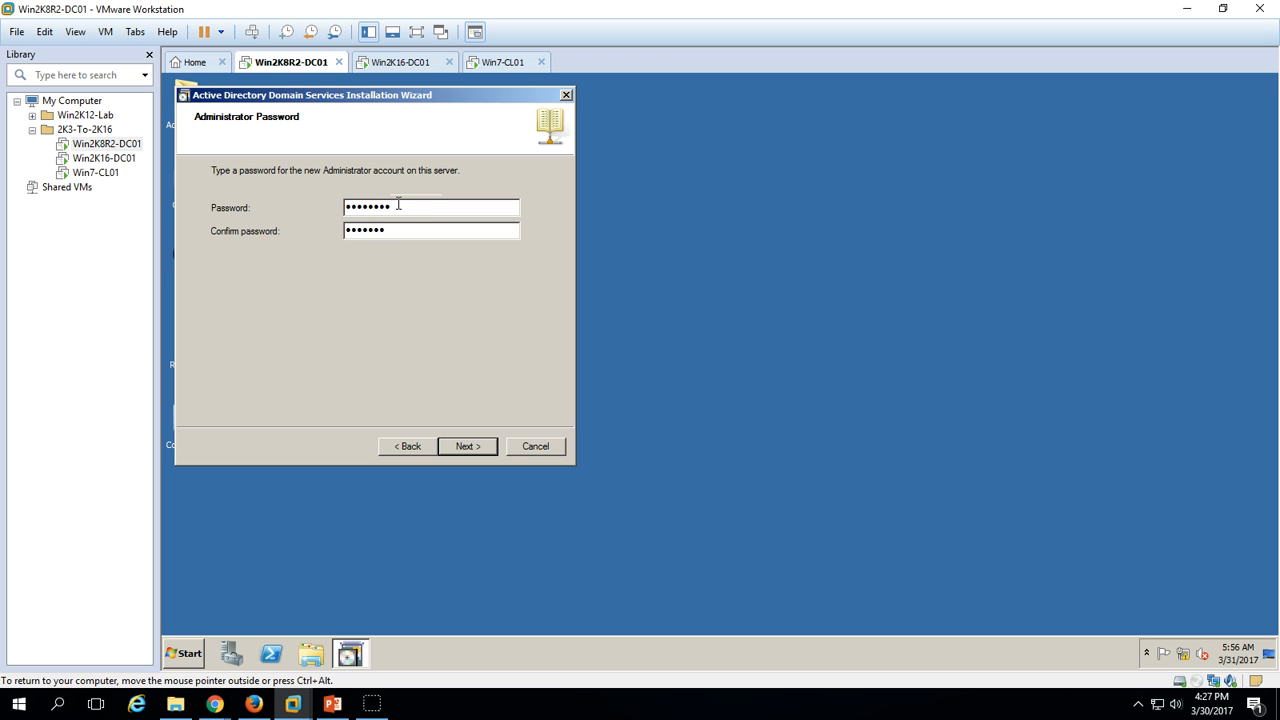
left_click(470, 449)
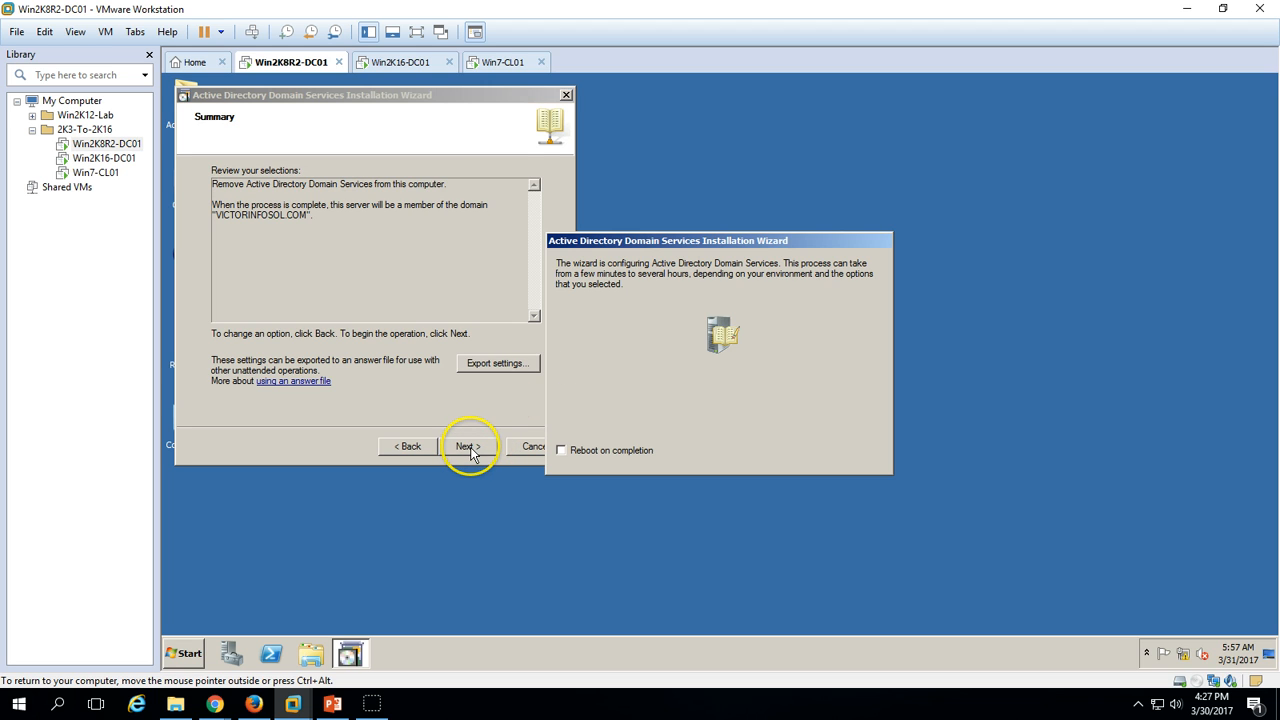
left_click(597, 452)
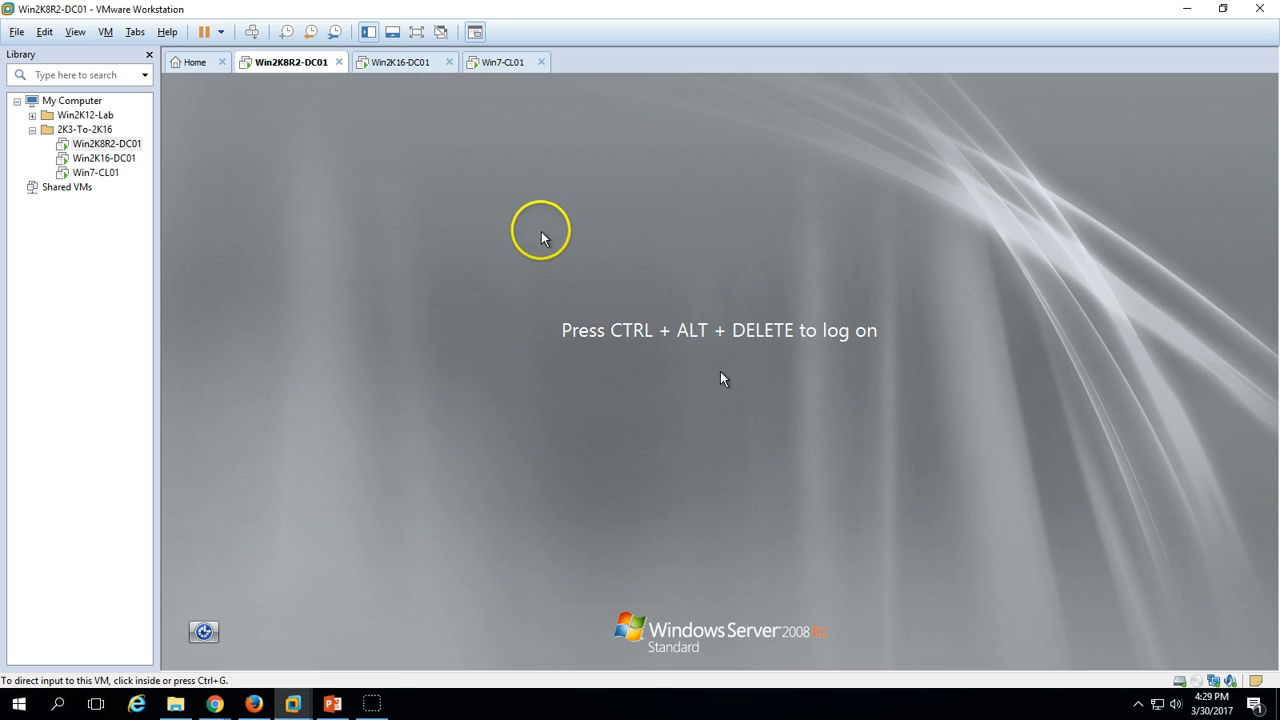
Log on to the restarted Win2K8R2-DC01 as the VICTORINFOSOL domain administrator with the account password.
left_click(252, 31)
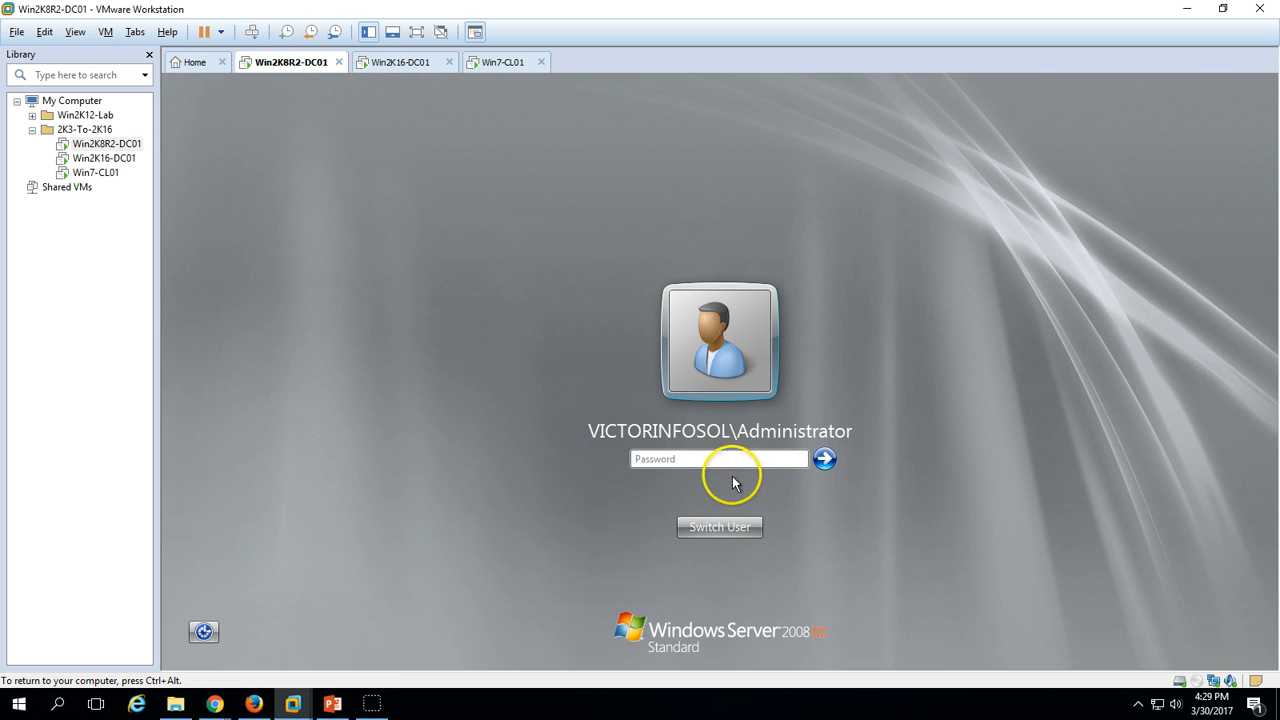
left_click(723, 457)
key("Return")
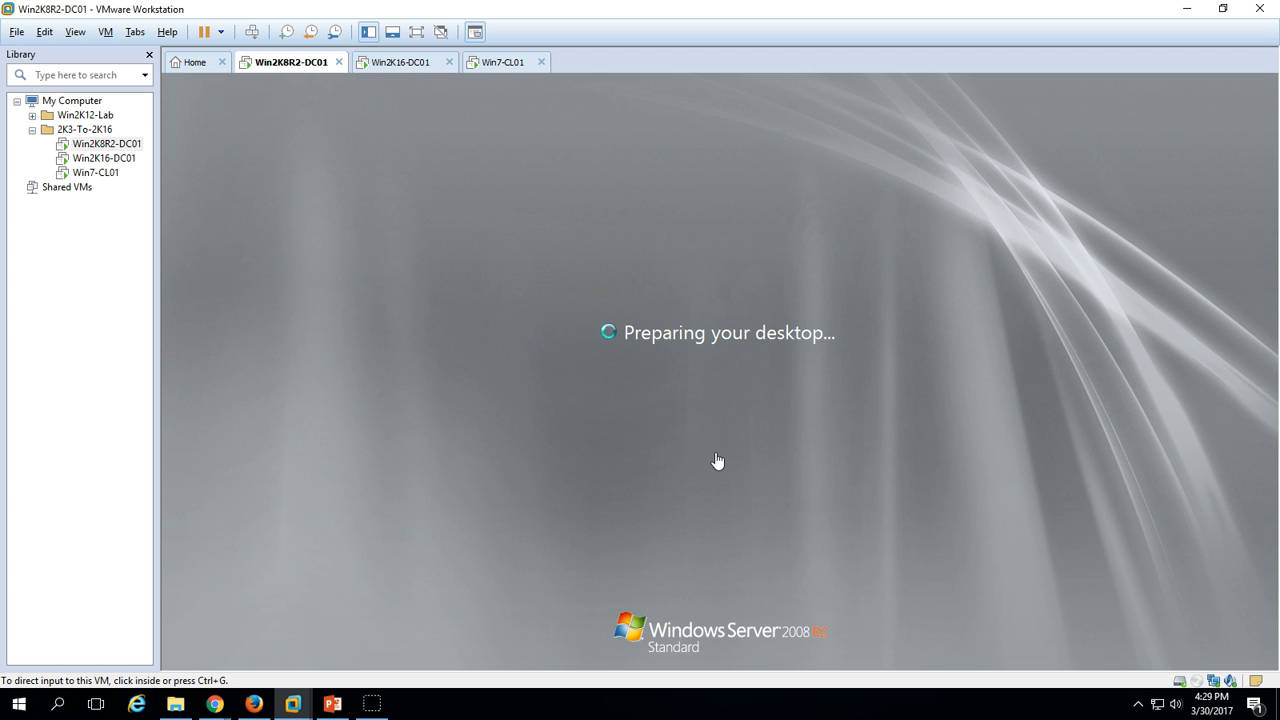
On Win2K16-DC01, bring up Active Directory Users and Computers in full size and list the Domain Controllers unit.
left_click(400, 60)
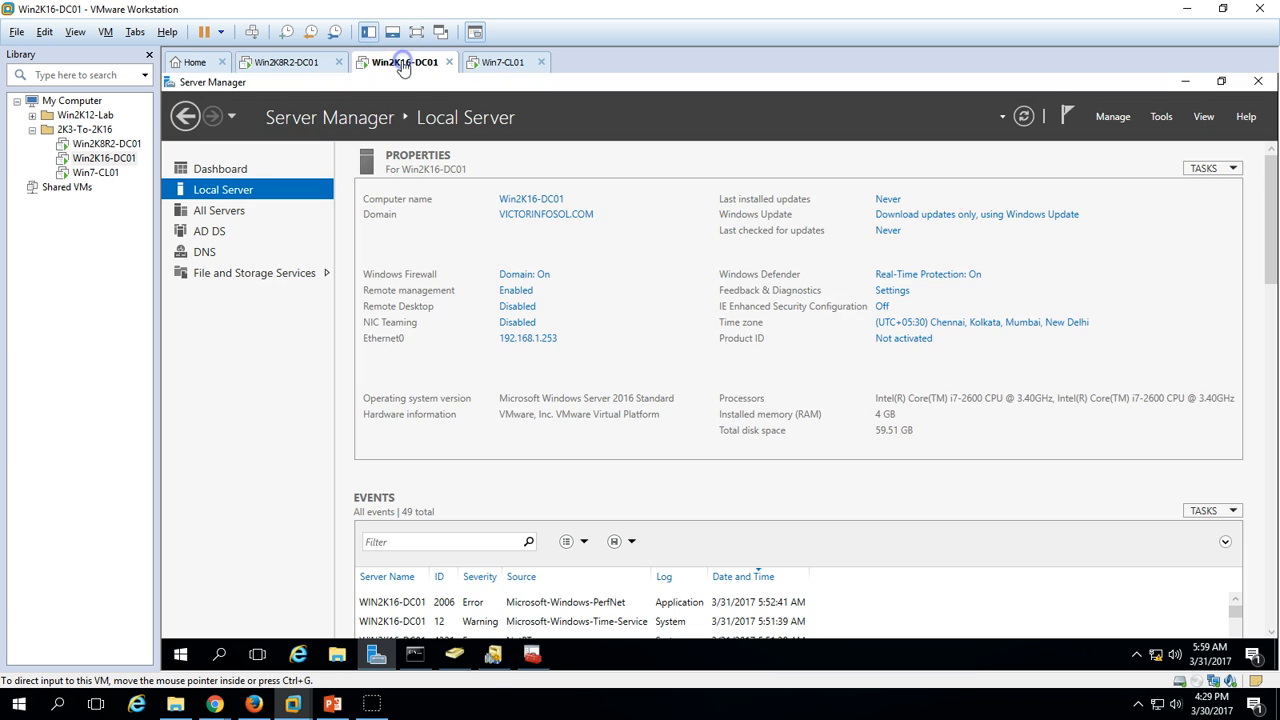
left_click(454, 654)
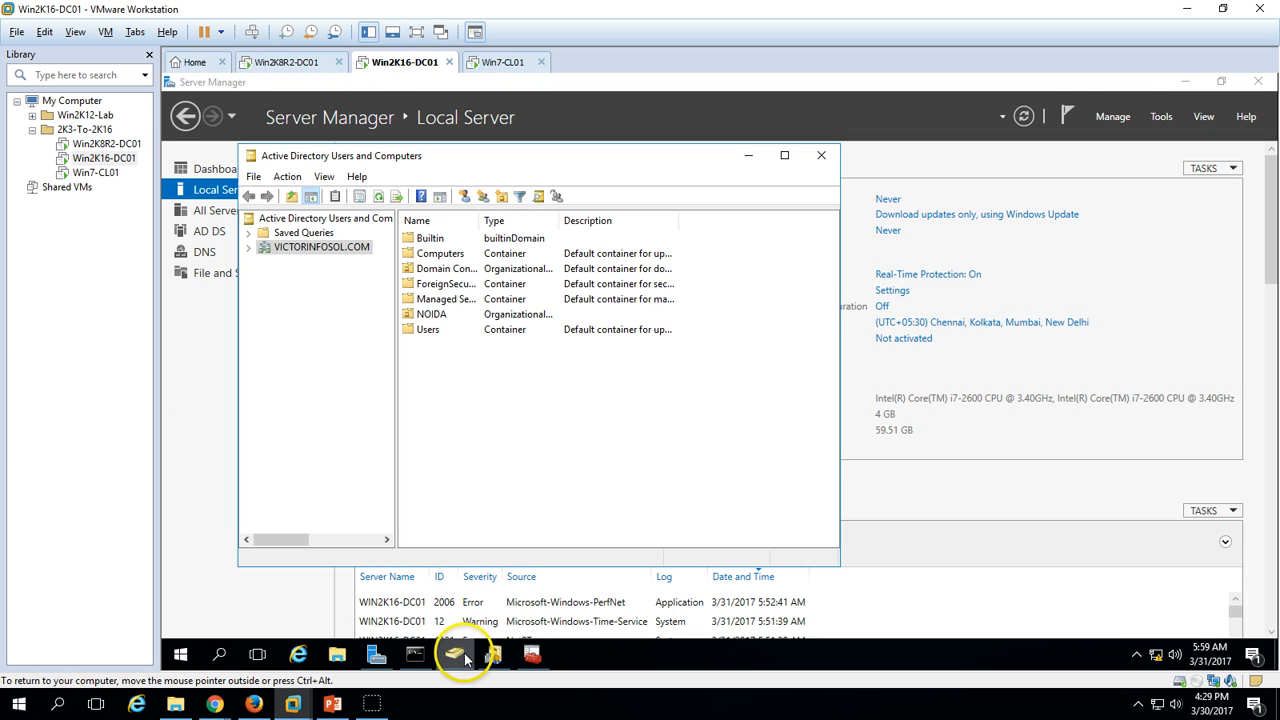
left_click(785, 157)
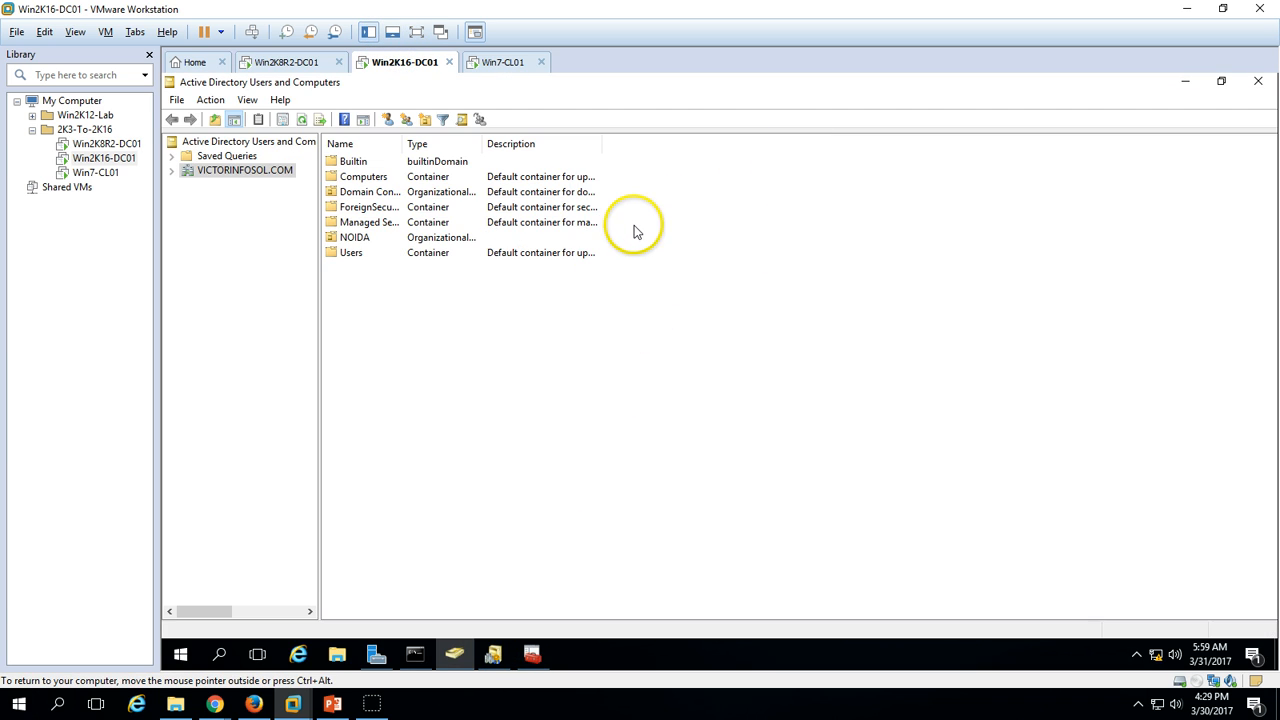
left_click(411, 195)
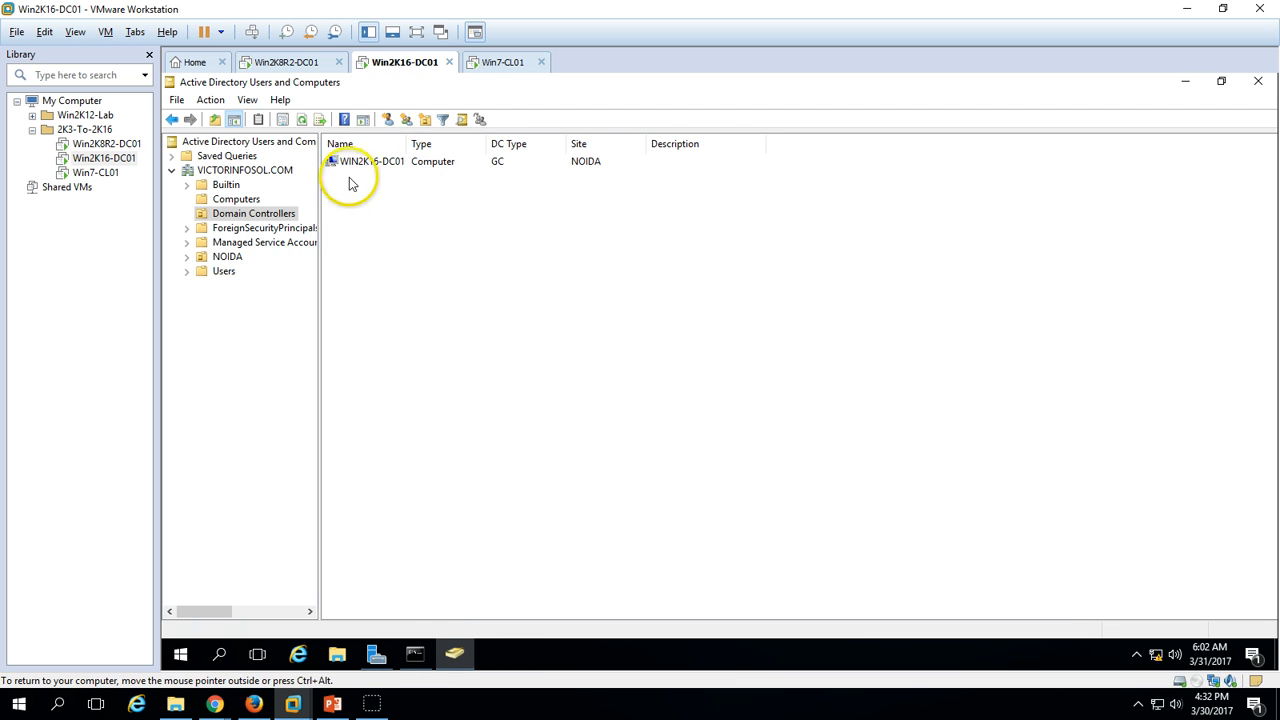
Check the general and operating system properties of the WIN2K16-DC01 domain controller and dismiss them unchanged.
left_click(354, 166)
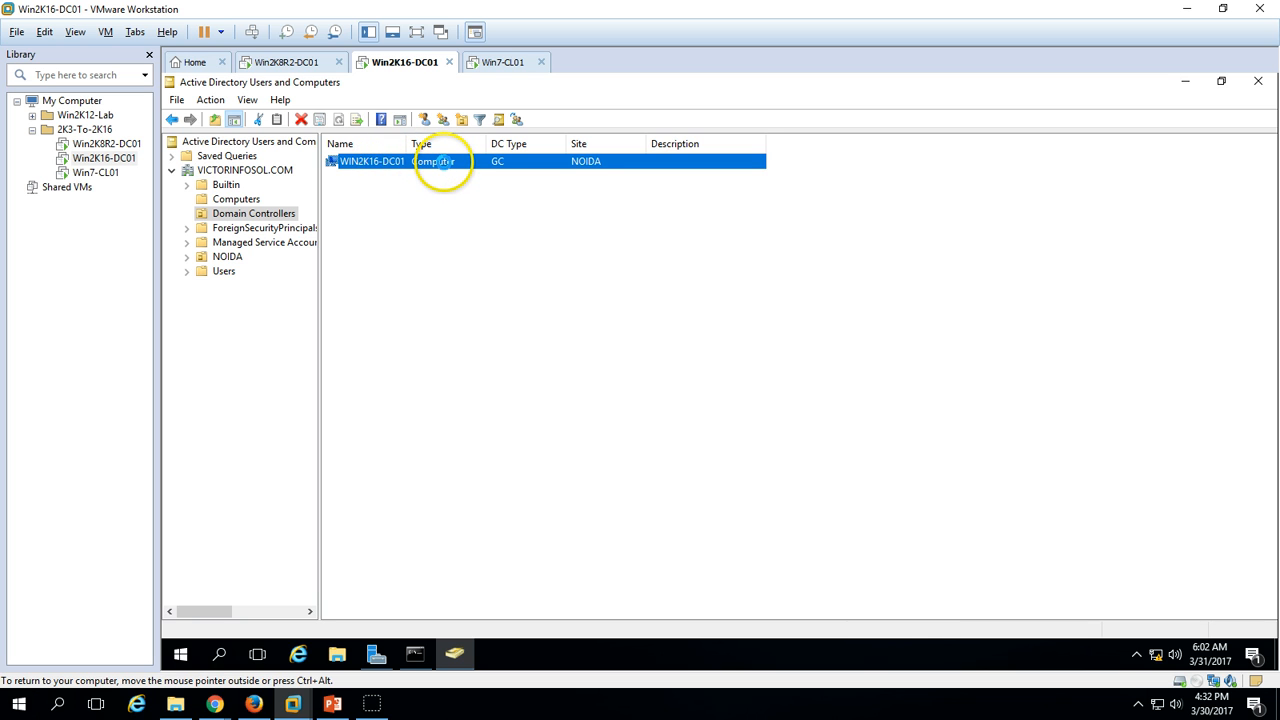
double_click(441, 161)
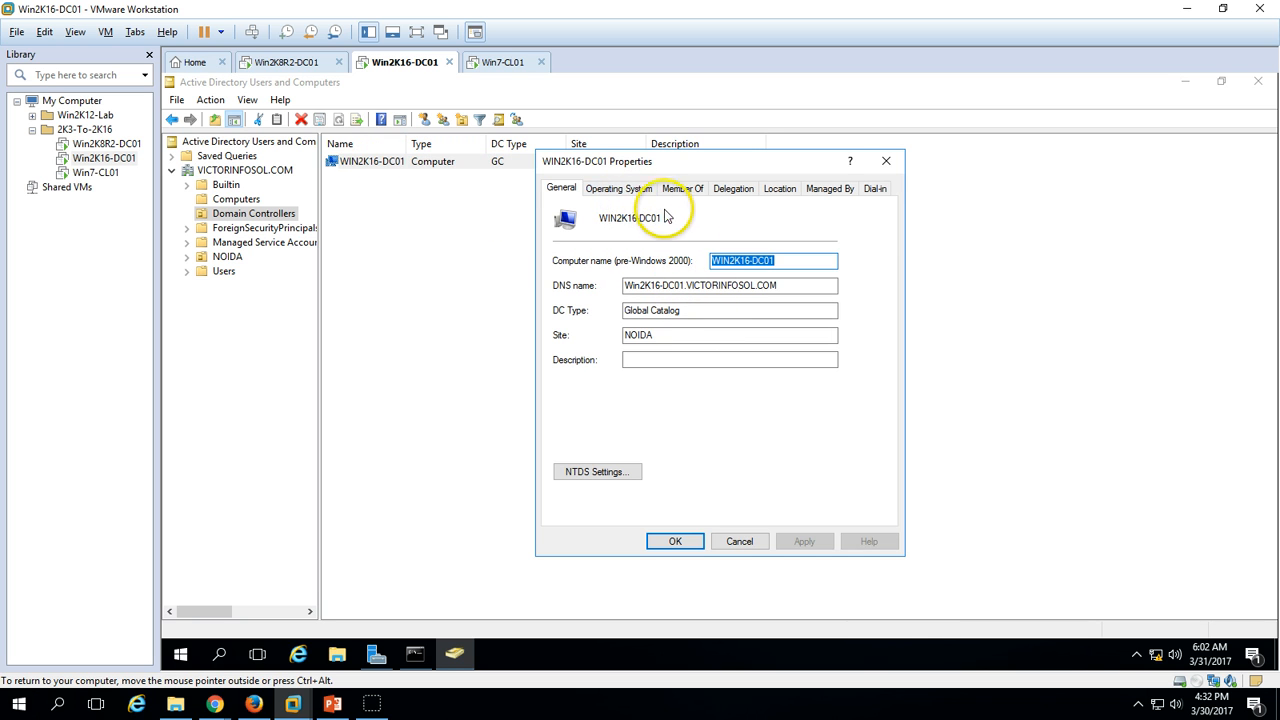
left_click(619, 188)
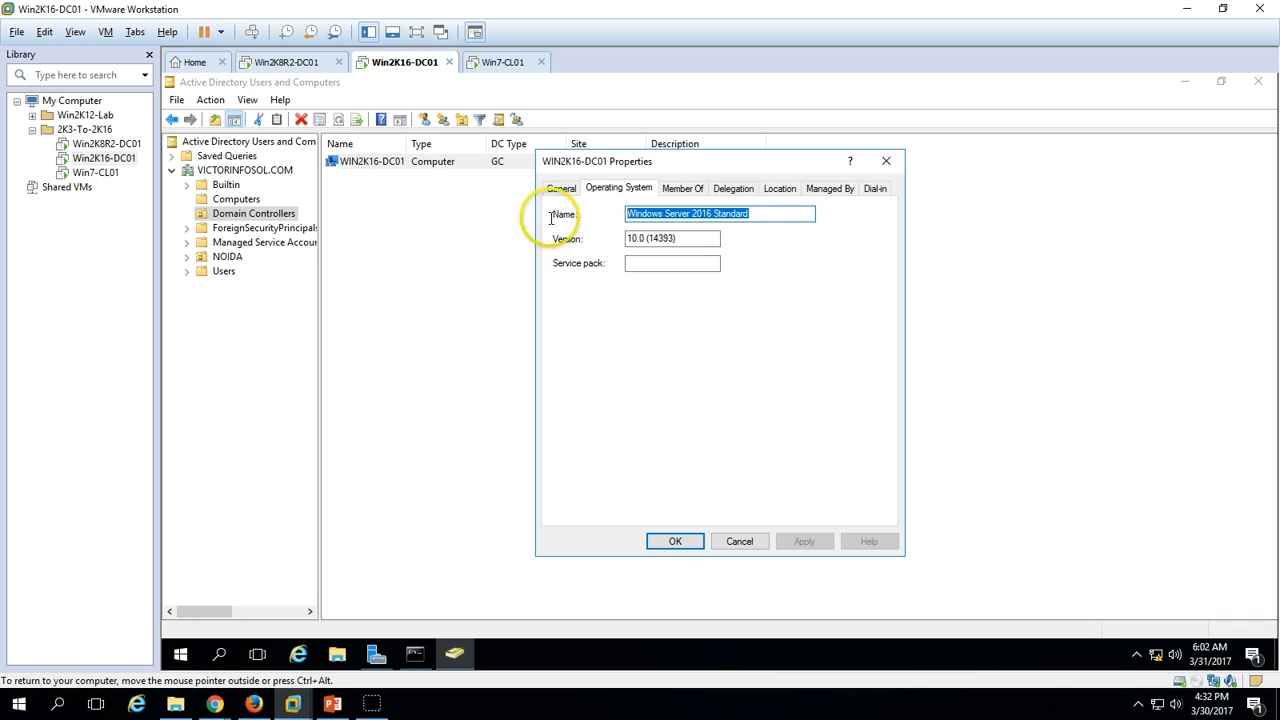
left_click(561, 188)
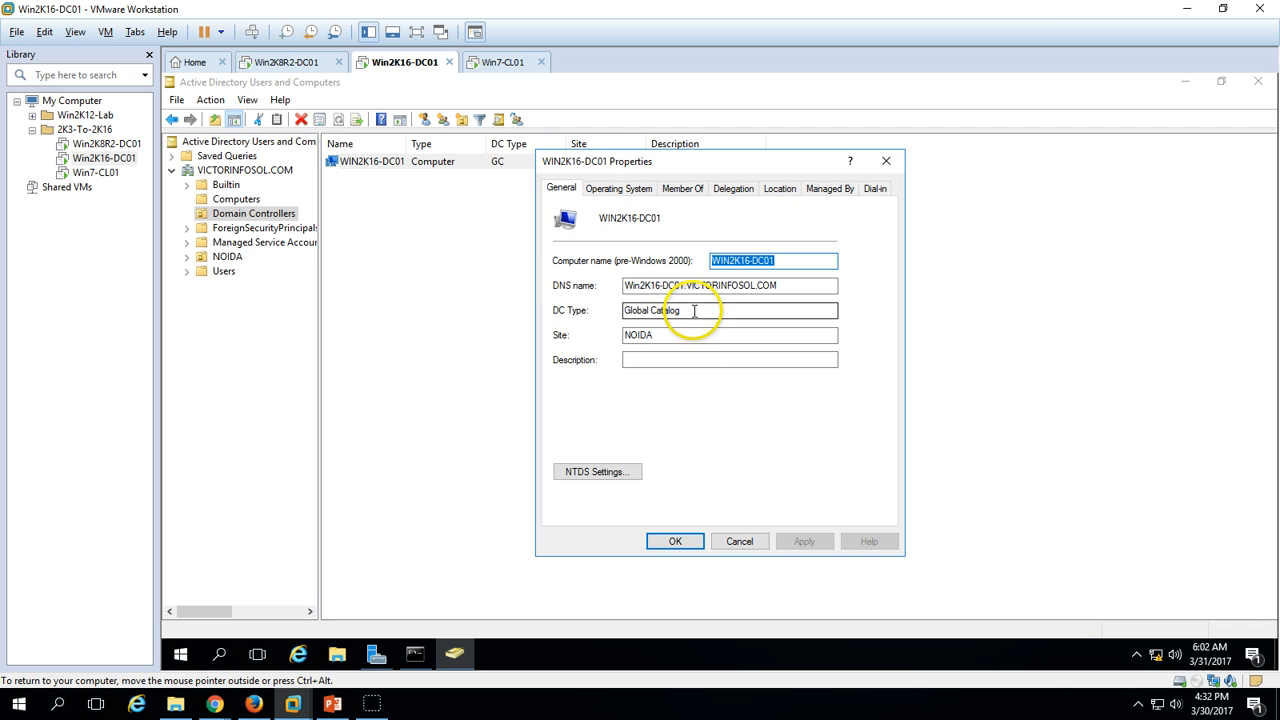
left_click(740, 541)
left_click(523, 371)
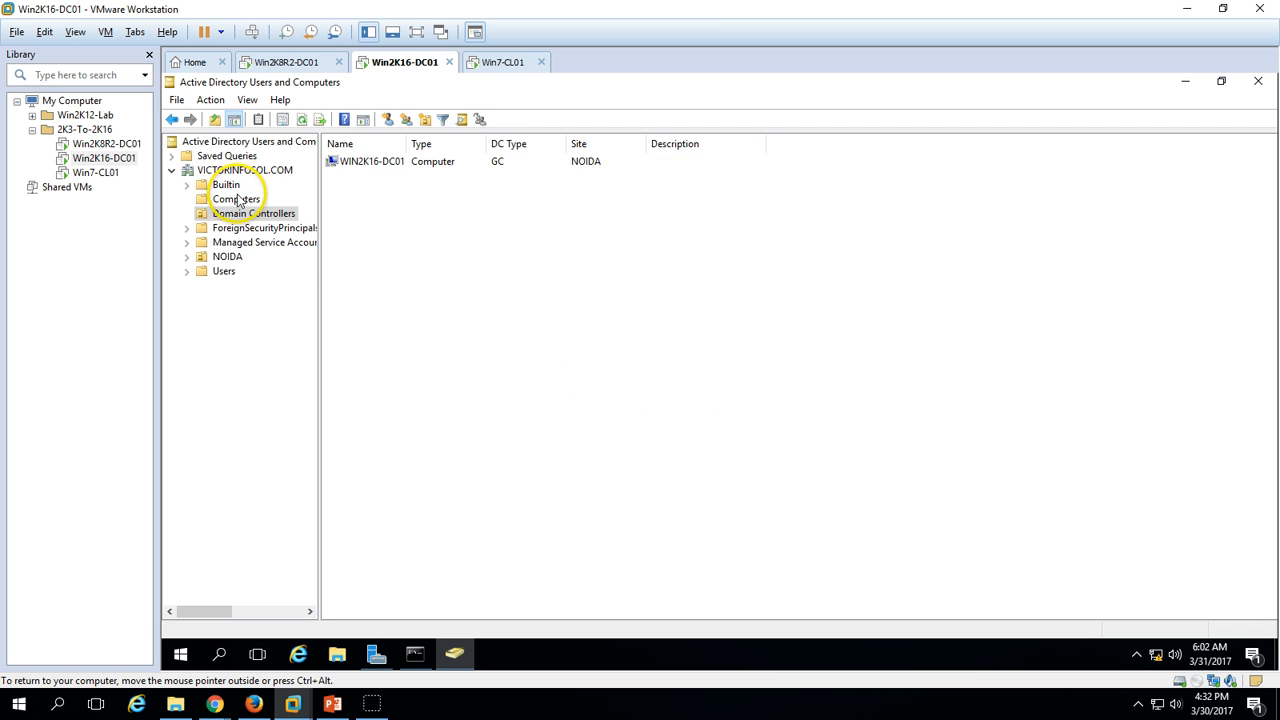
Check the Computers container for the WIN2K8R2-DC01 account and close Active Directory Users and Computers.
left_click(300, 62)
left_click(389, 62)
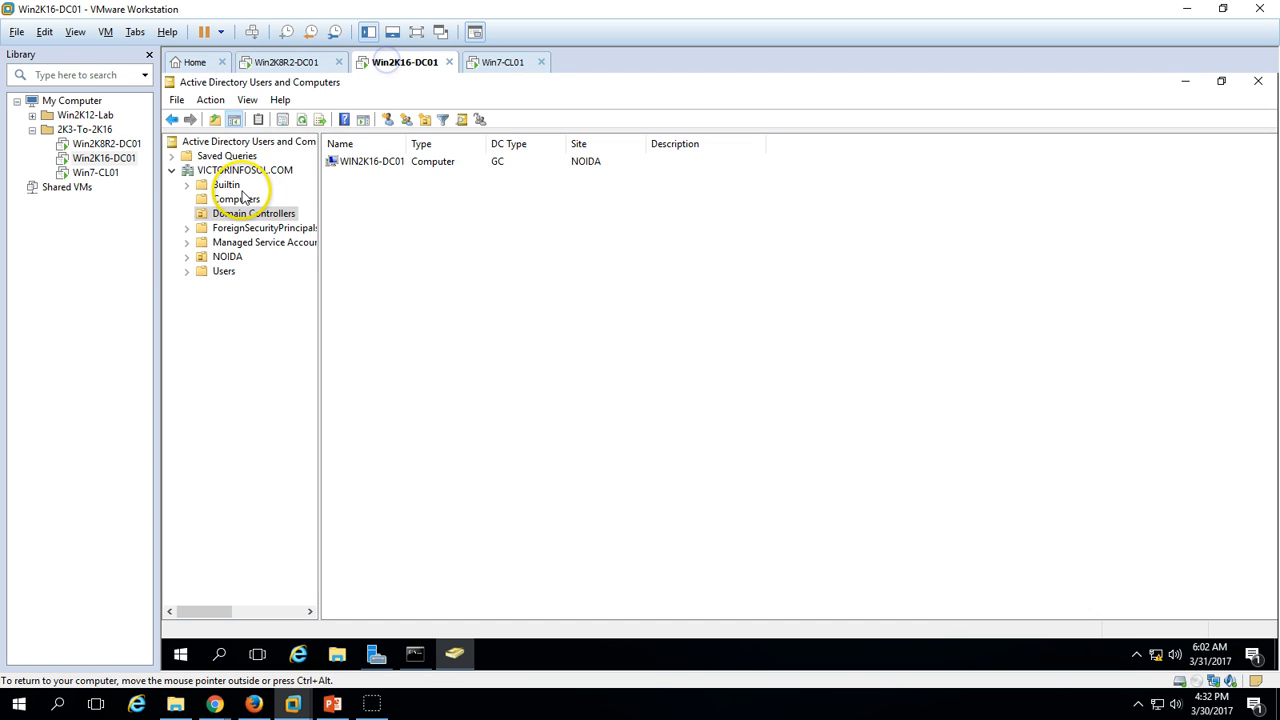
left_click(244, 198)
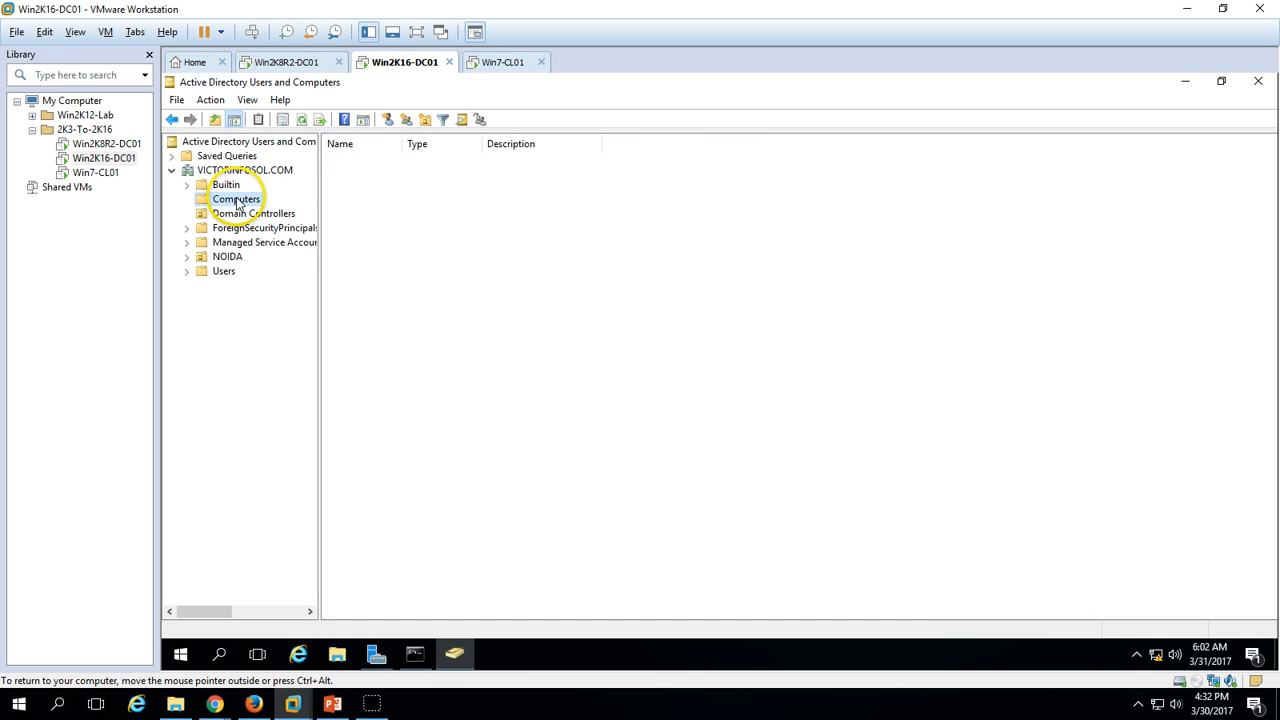
double_click(398, 144)
left_click(388, 163)
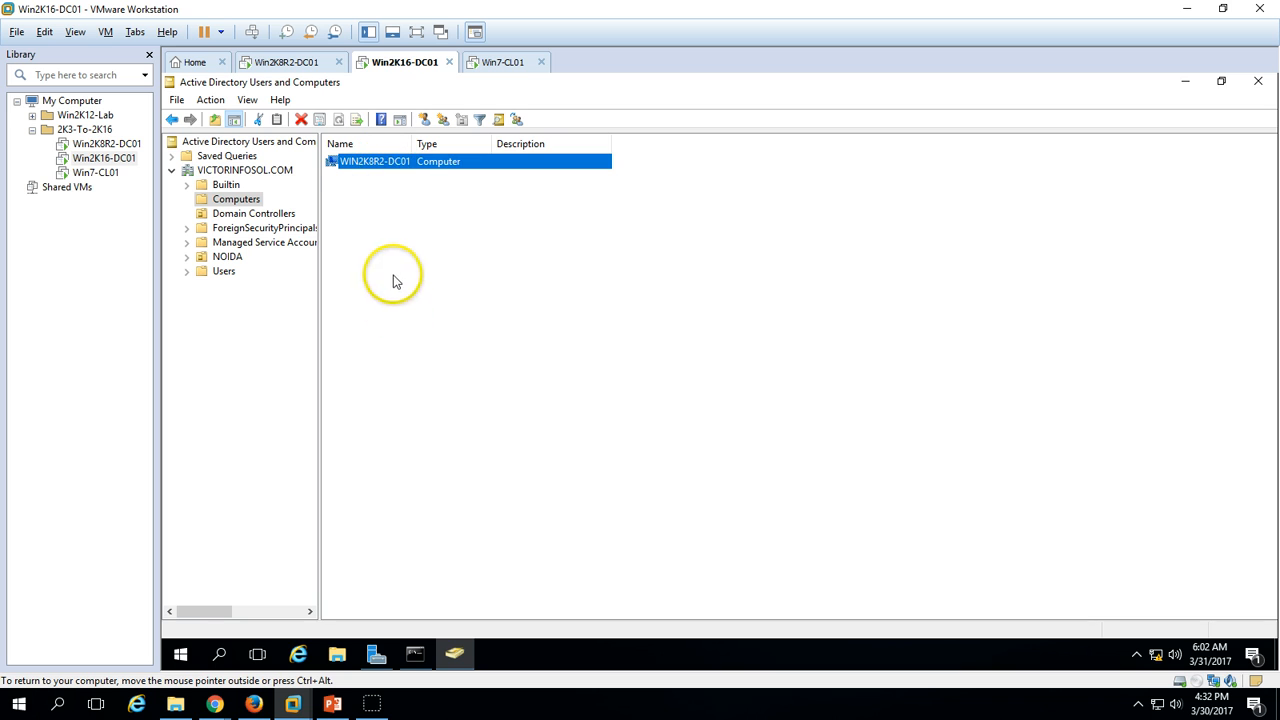
left_click(440, 270)
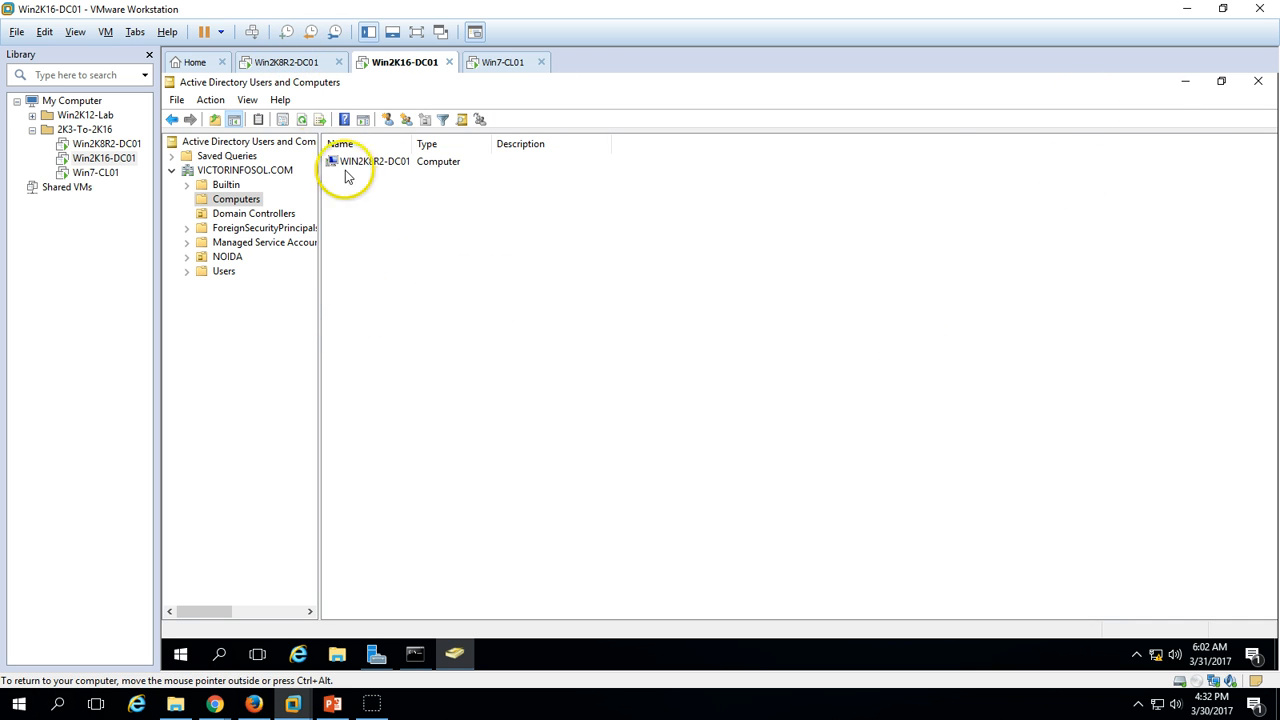
left_click(1258, 81)
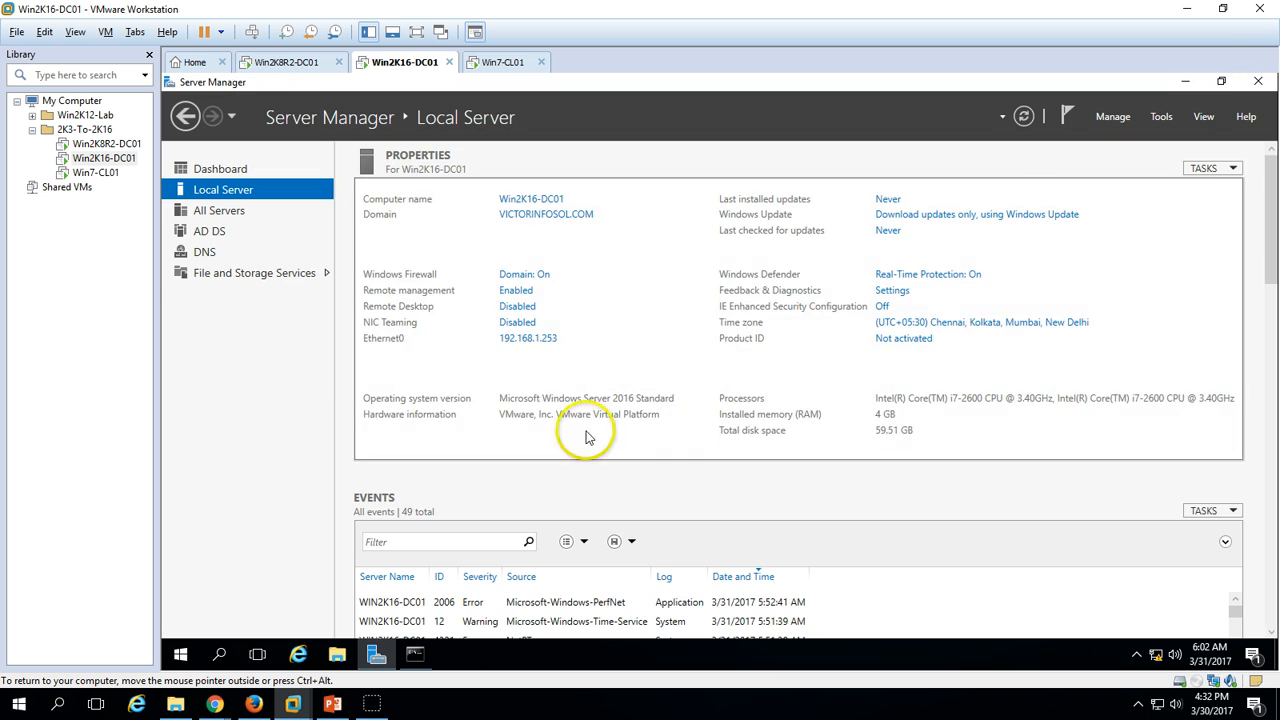
On Win7-CL01, run nslookup to check the default DNS server, comparing its address with the local server properties of Win2K16-DC01.
left_click(500, 62)
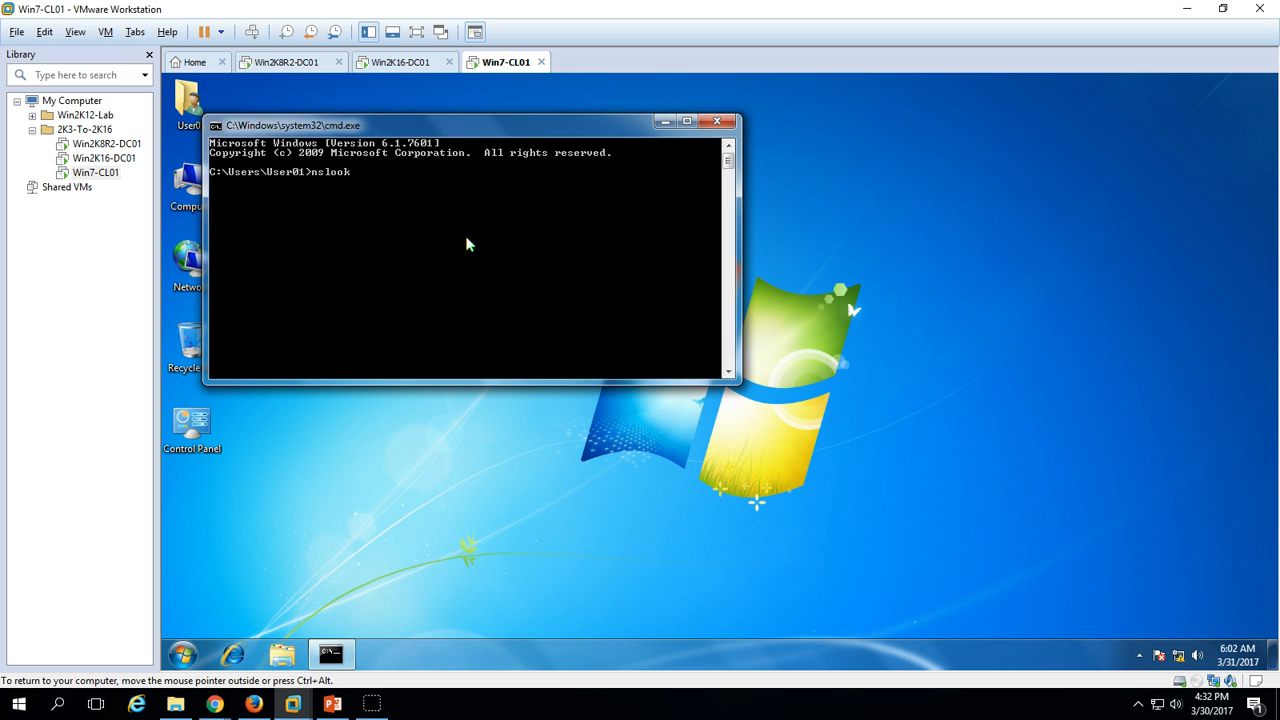
key("Return")
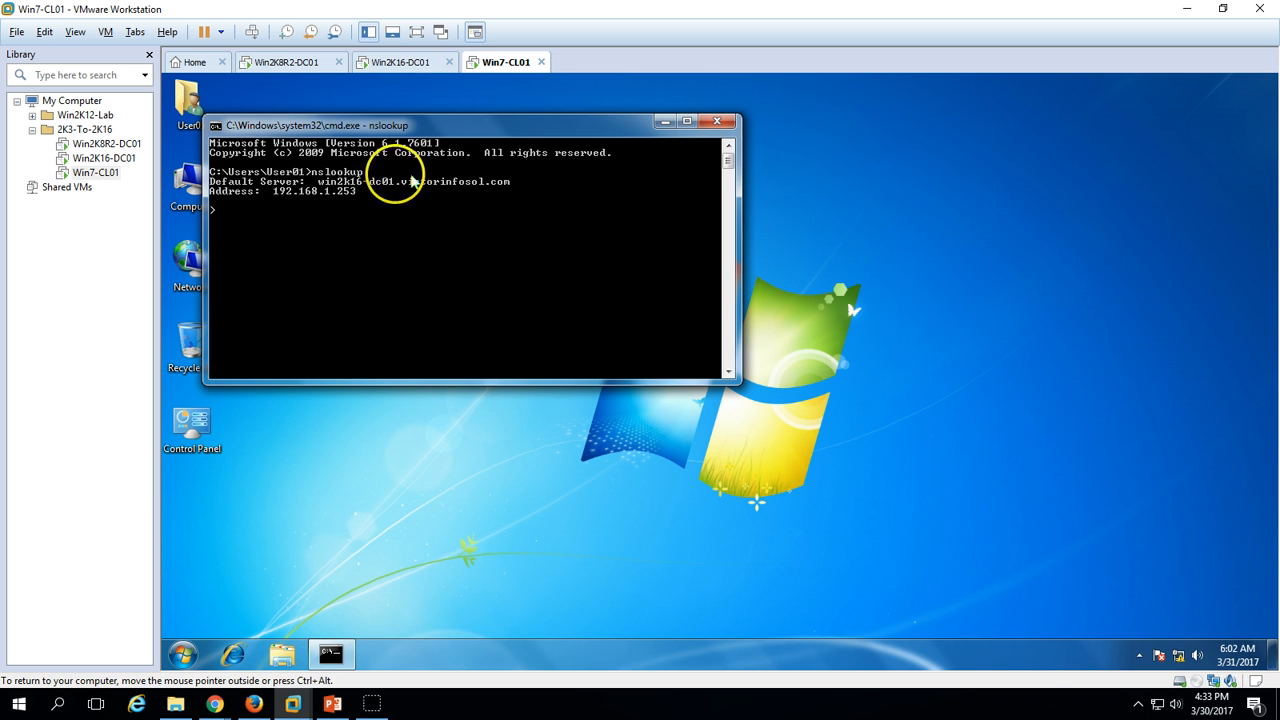
left_click(405, 62)
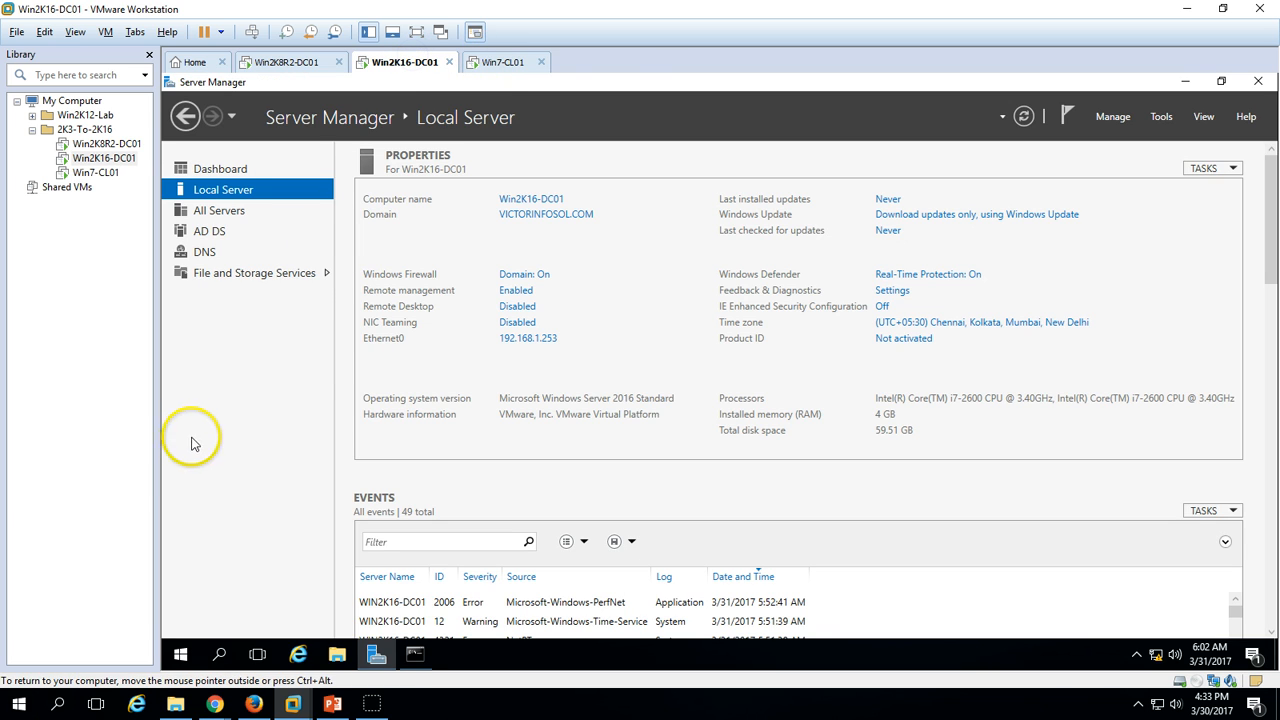
left_click(490, 66)
left_click(294, 60)
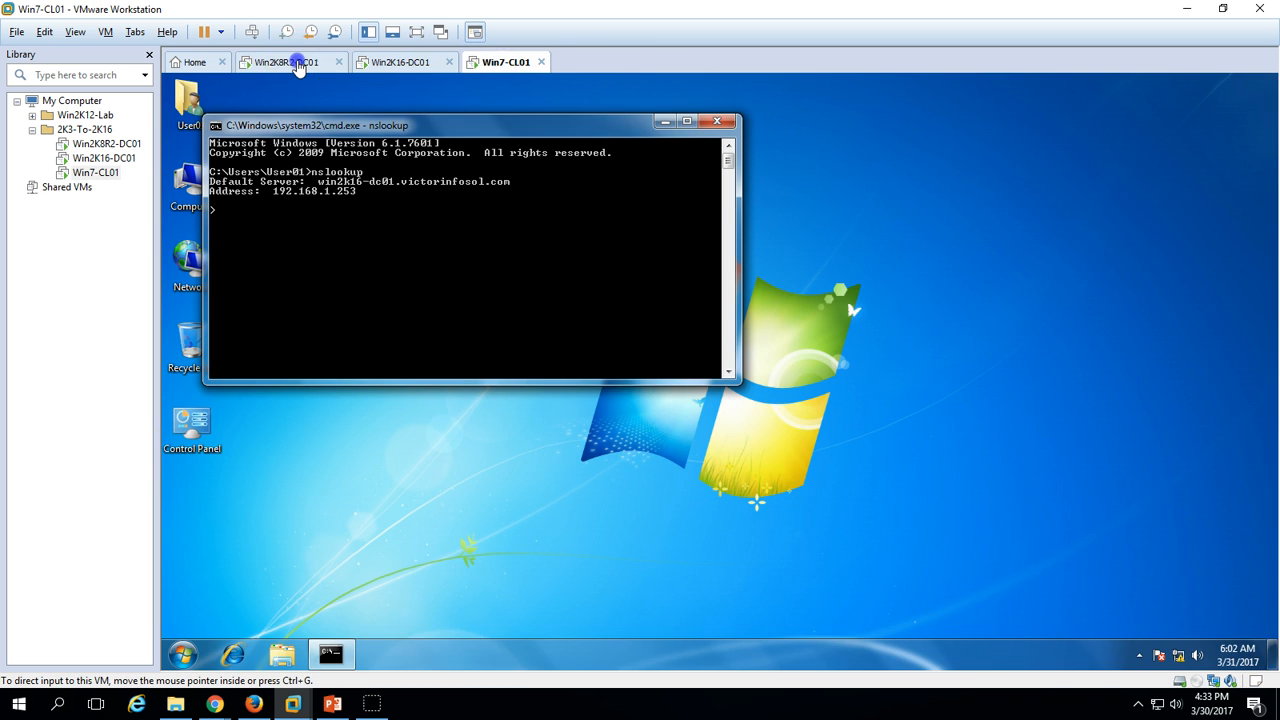
left_click(400, 66)
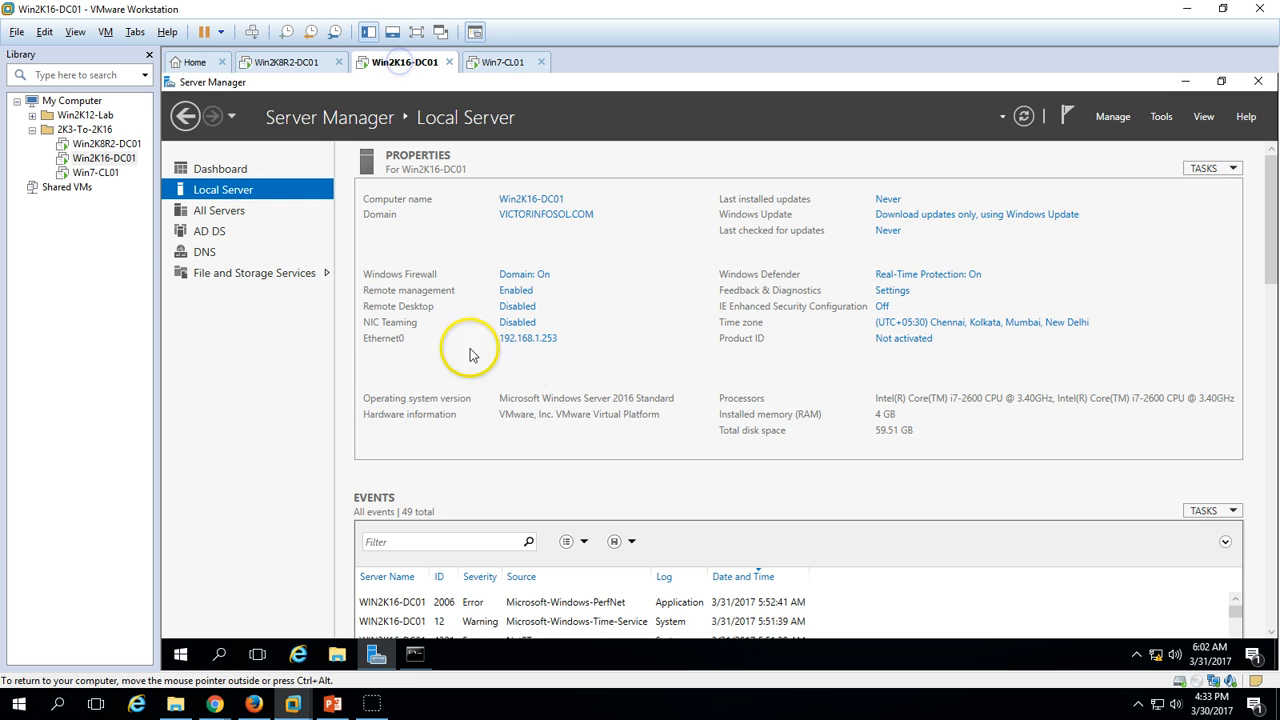
Switch to the PowerPoint slide show of the migration presentation and advance it to the closing slide.
left_click(332, 704)
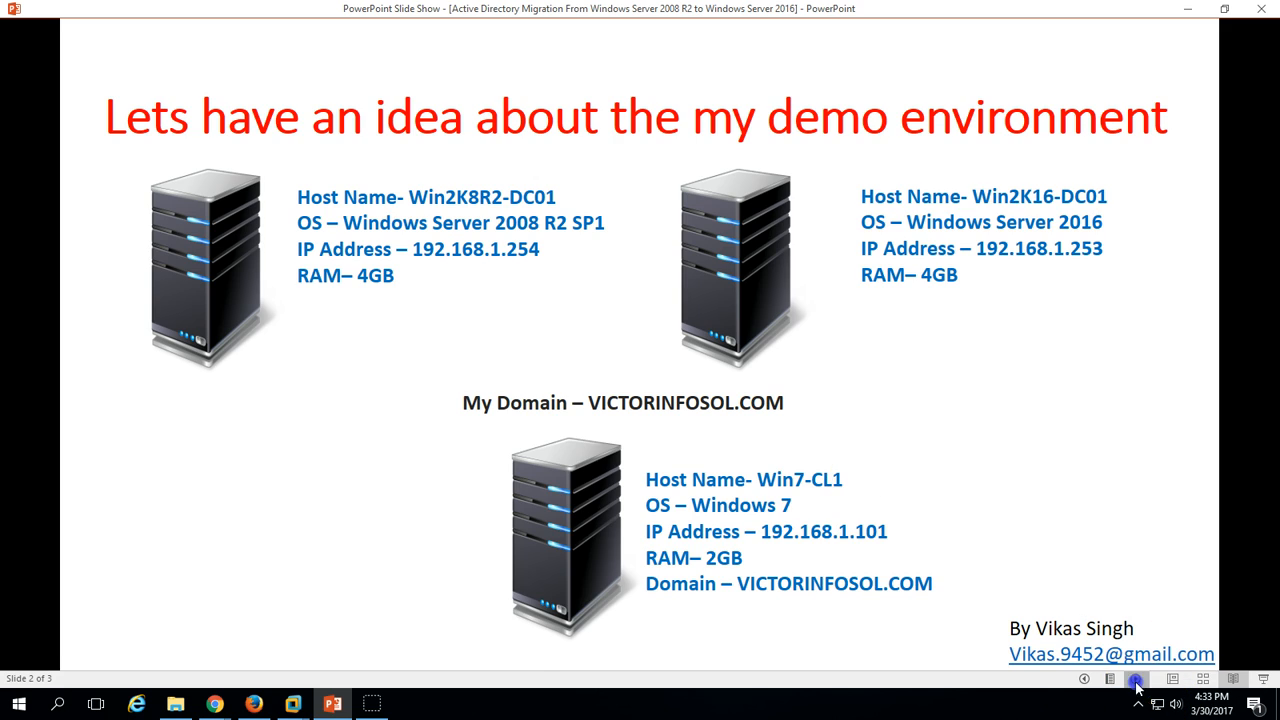
left_click(1135, 678)
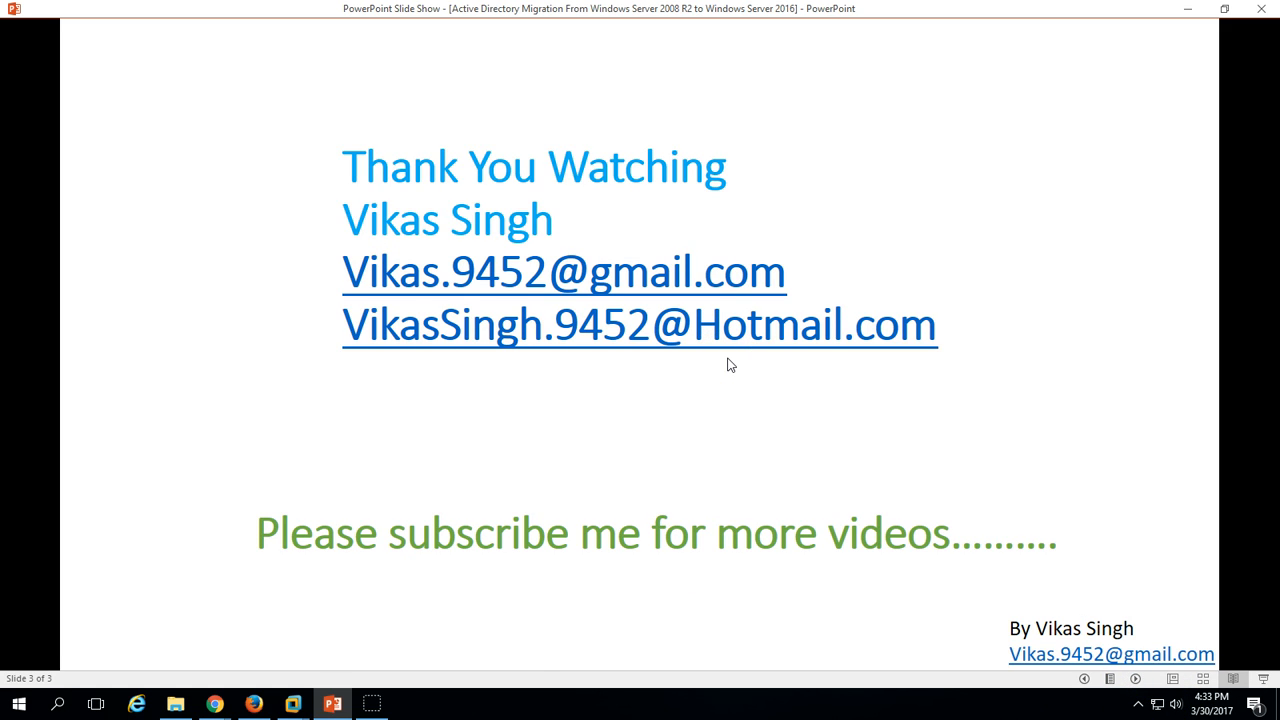